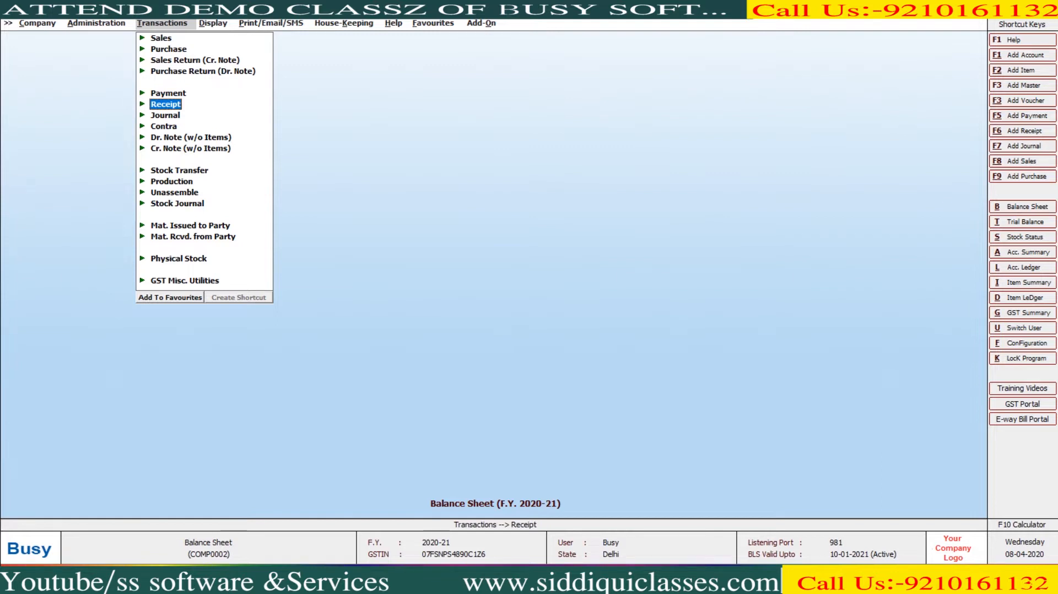
- Start a new journal voucher debiting Cash 1,00,000.00
key(Down)
key(Return)
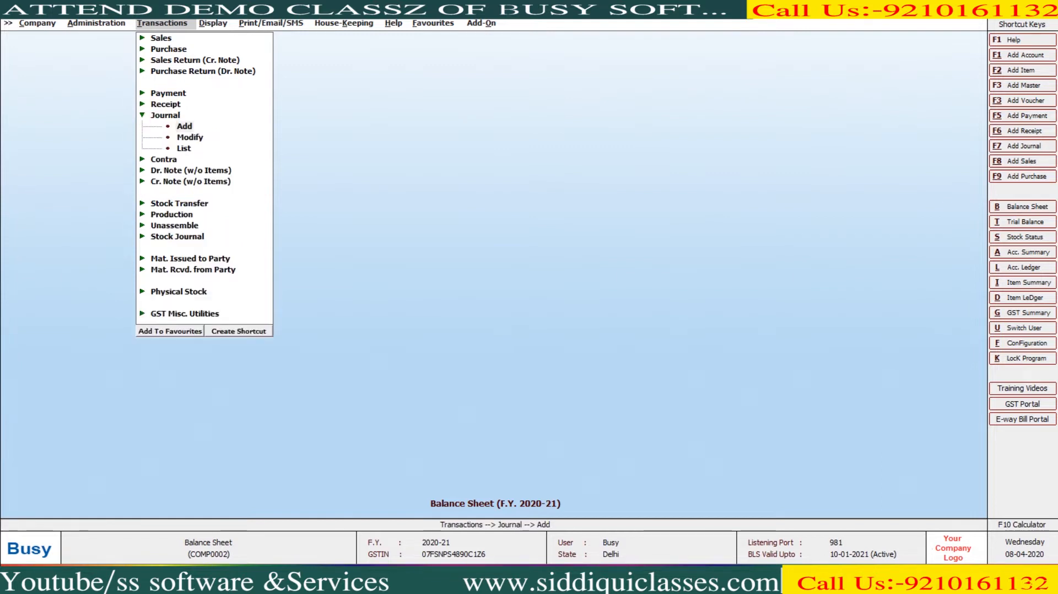
key(Return)
key(Return)
key(Return)
key(Return)
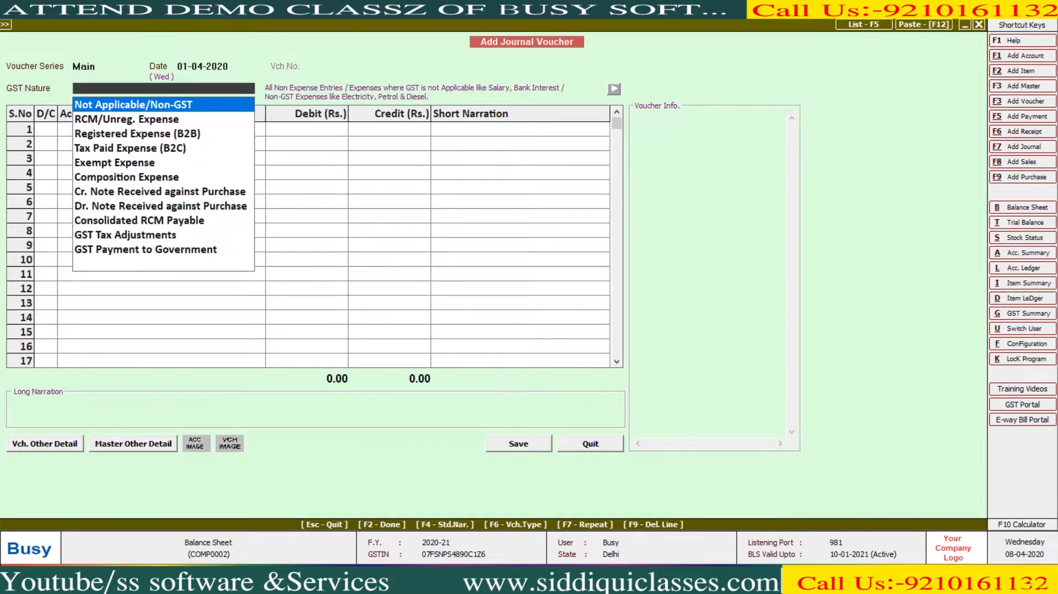
key(Return)
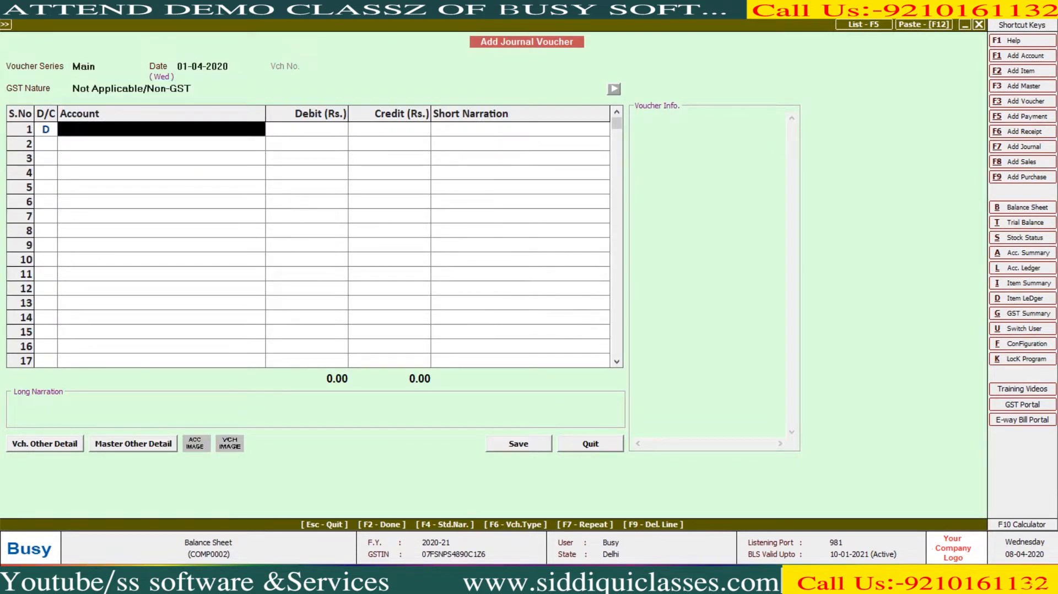
text(cas)
key(Return)
text(100000)
key(Return)
- Create the owner's capital account, credit it 1,00,000.00, and save the voucher
key(Return)
key(Return)
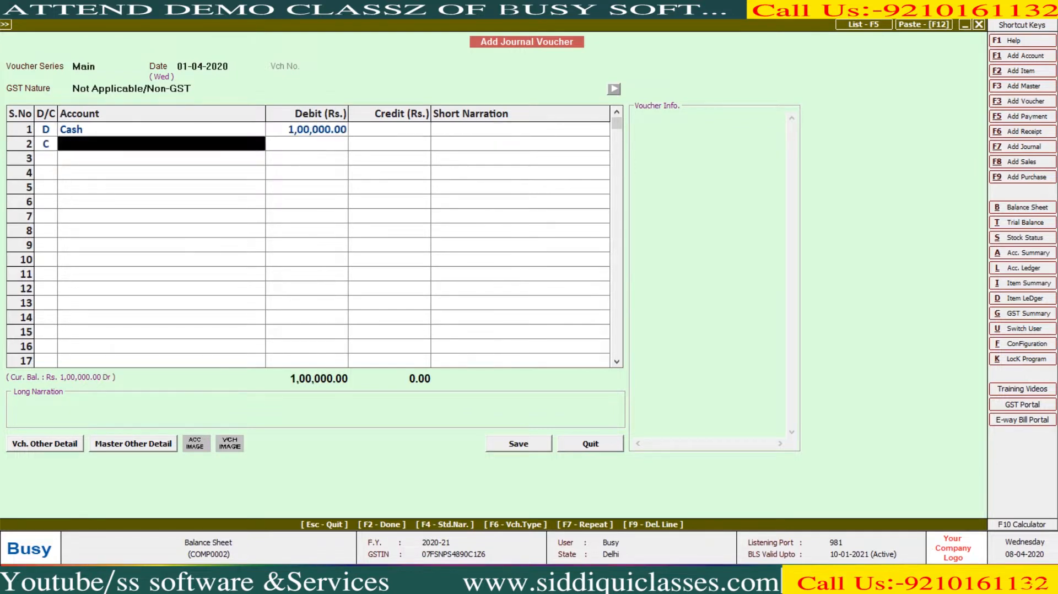
key(F3)
text(Shahrukh Capital)
key(Return)
key(Return)
key(Return)
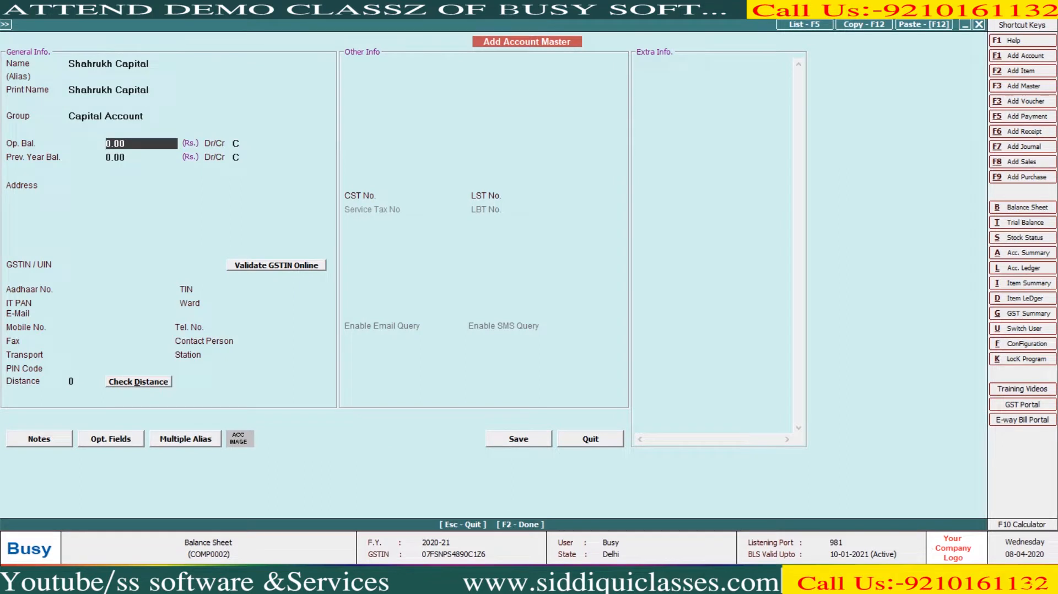
key(F2)
key(Return)
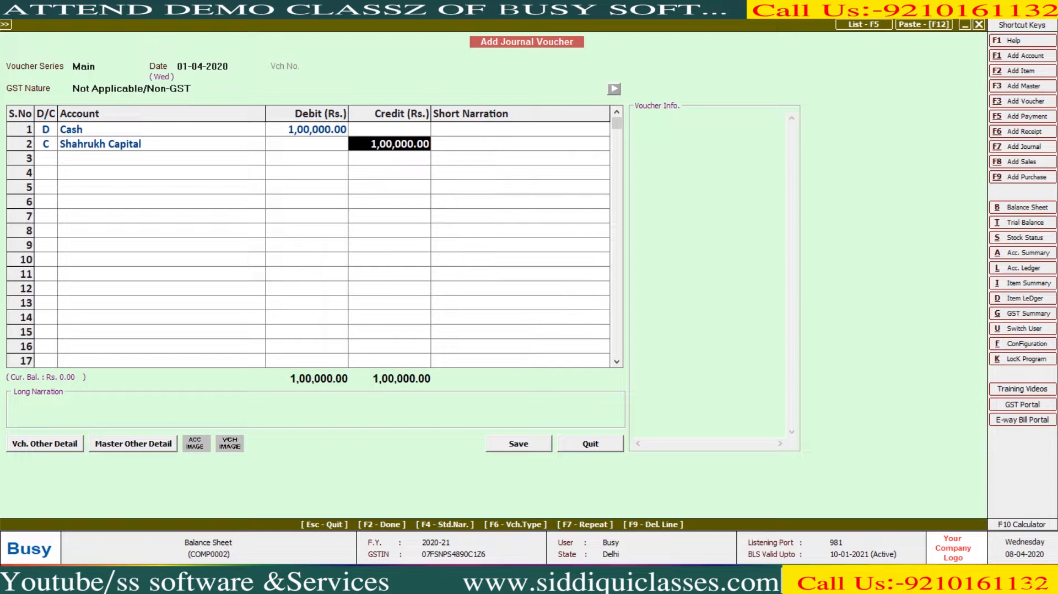
key(Return)
key(Return)
key(Return)
key(Return)
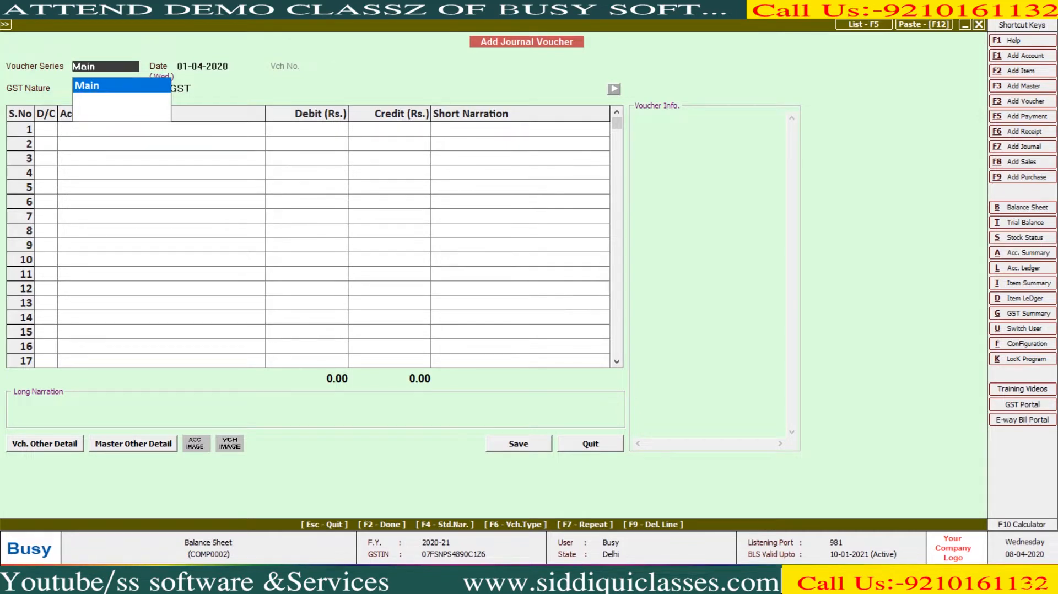
- Leave the voucher and choose the Horizontal (Standard) Balance Sheet format
key(Escape)
key(Escape)
key(Escape)
key(Right)
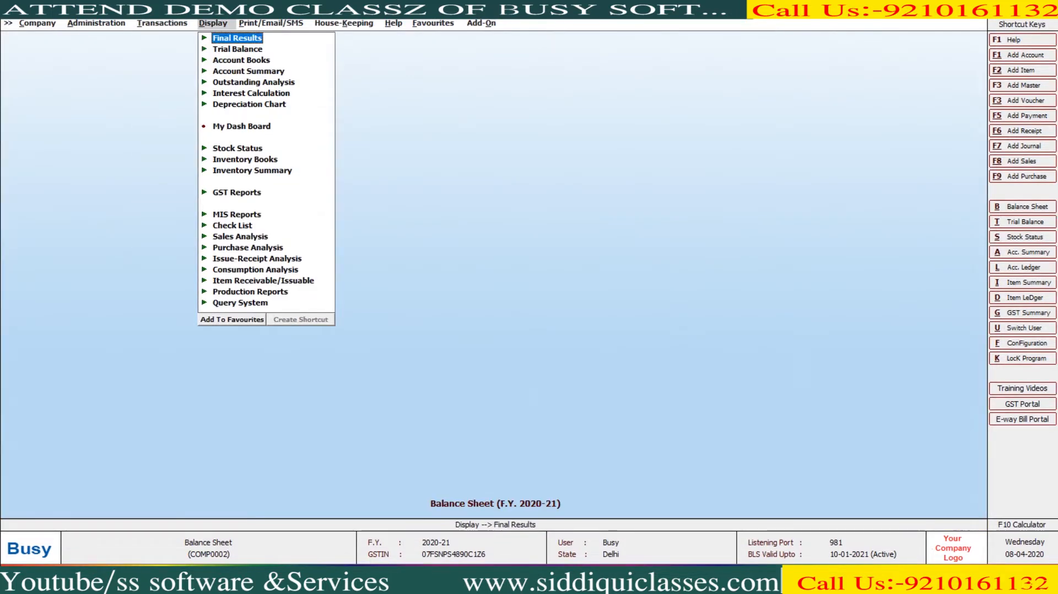
key(Return)
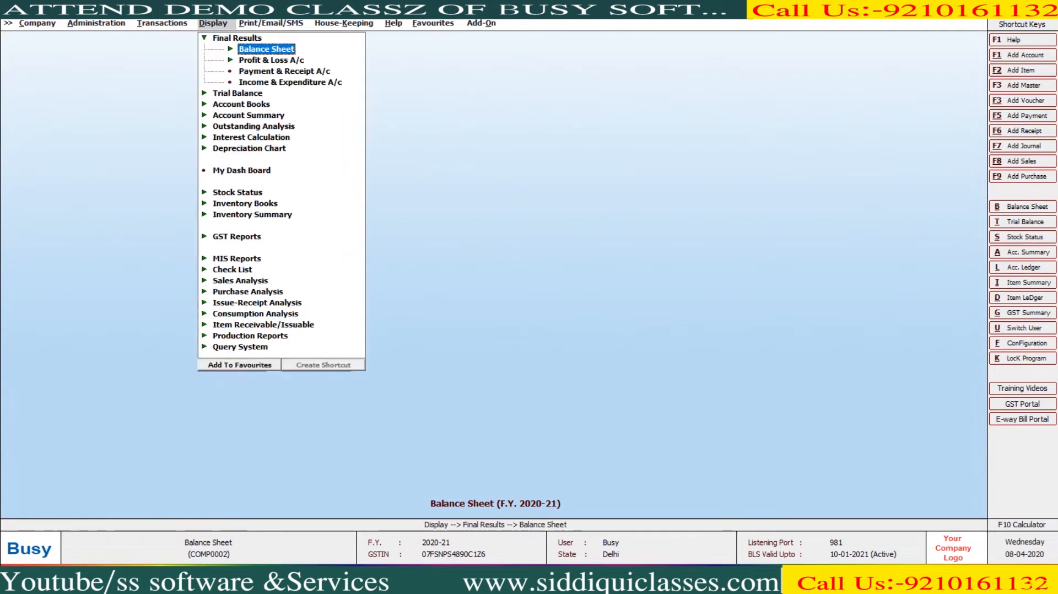
key(Return)
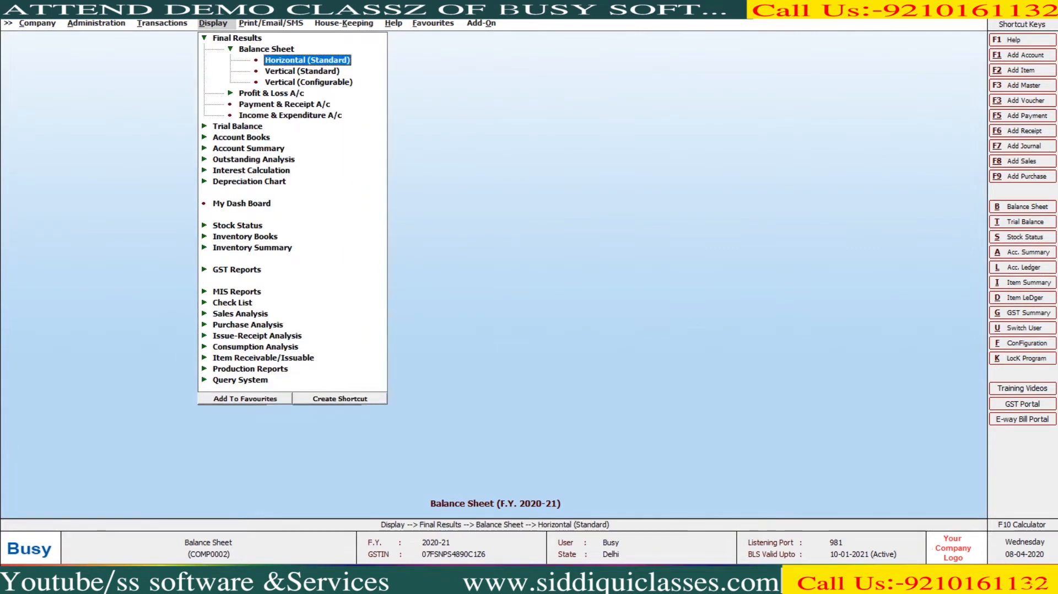
key(Down)
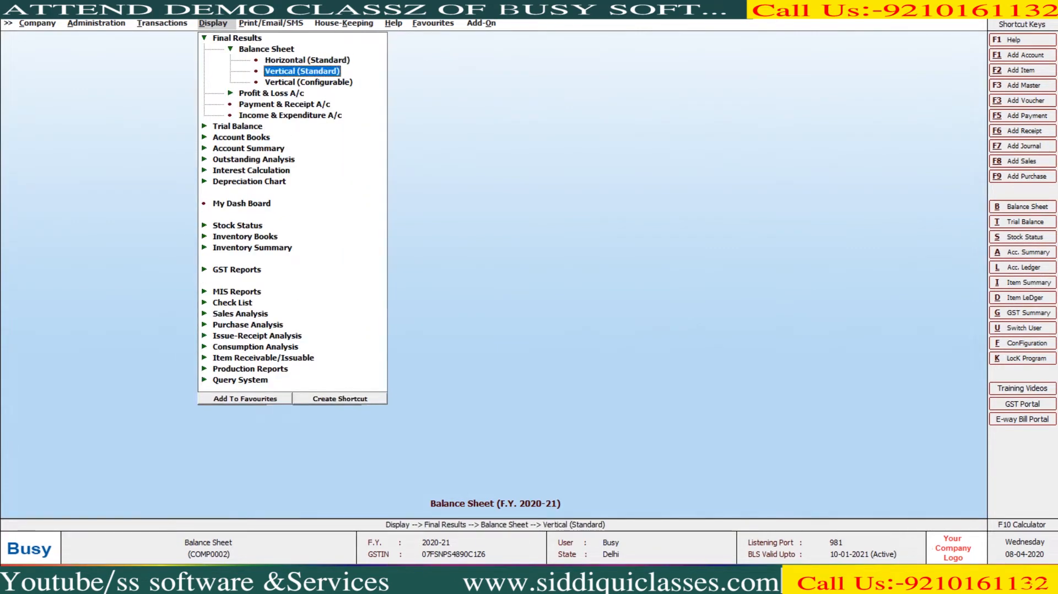
key(Up)
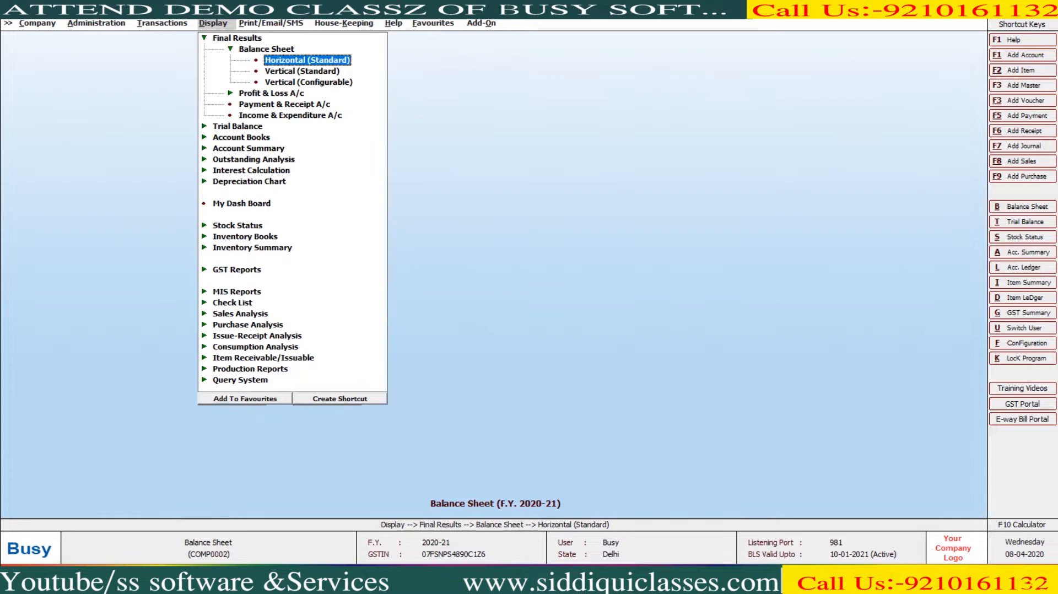
key(Down)
key(Down)
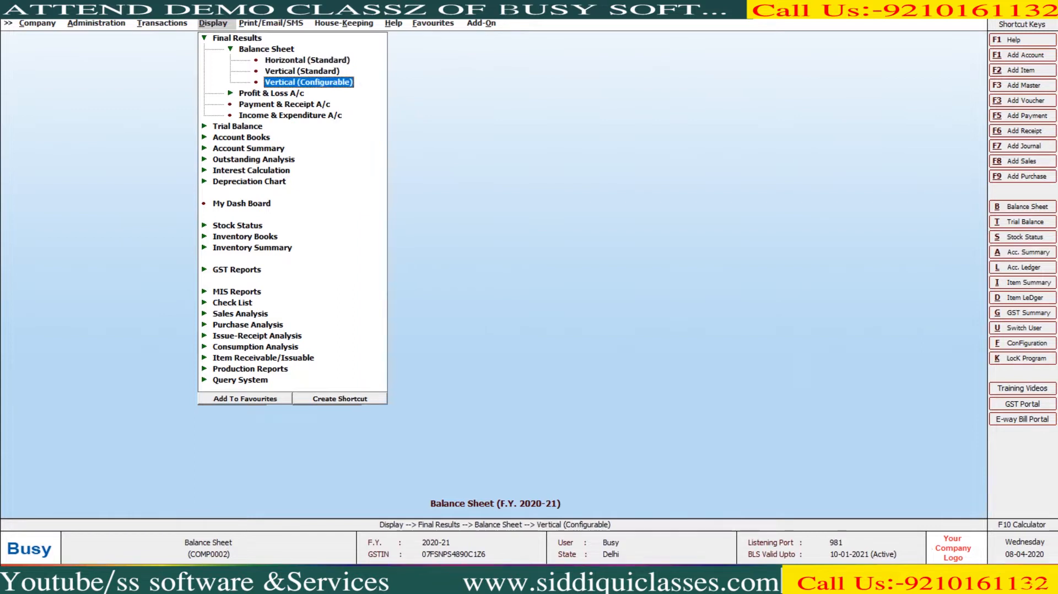
key(Up)
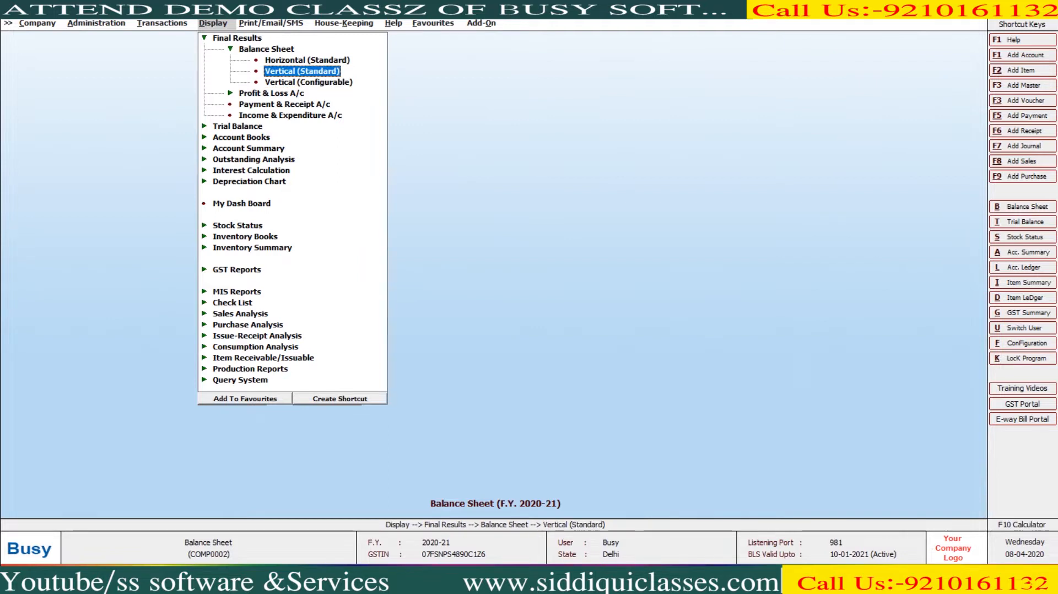
key(Up)
key(Return)
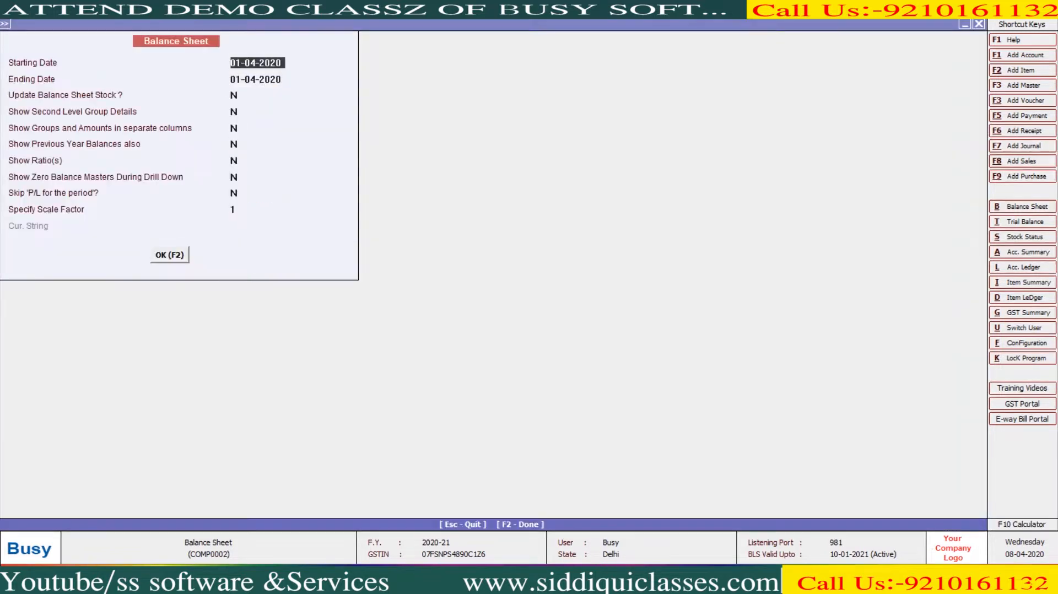
- Generate the Balance Sheet up to ending date 31-01-2021
key(Return)
text(31-1)
key(Return)
key(Return)
key(Return)
key(Return)
key(Return)
key(Return)
key(Return)
key(Return)
key(Return)
key(Return)
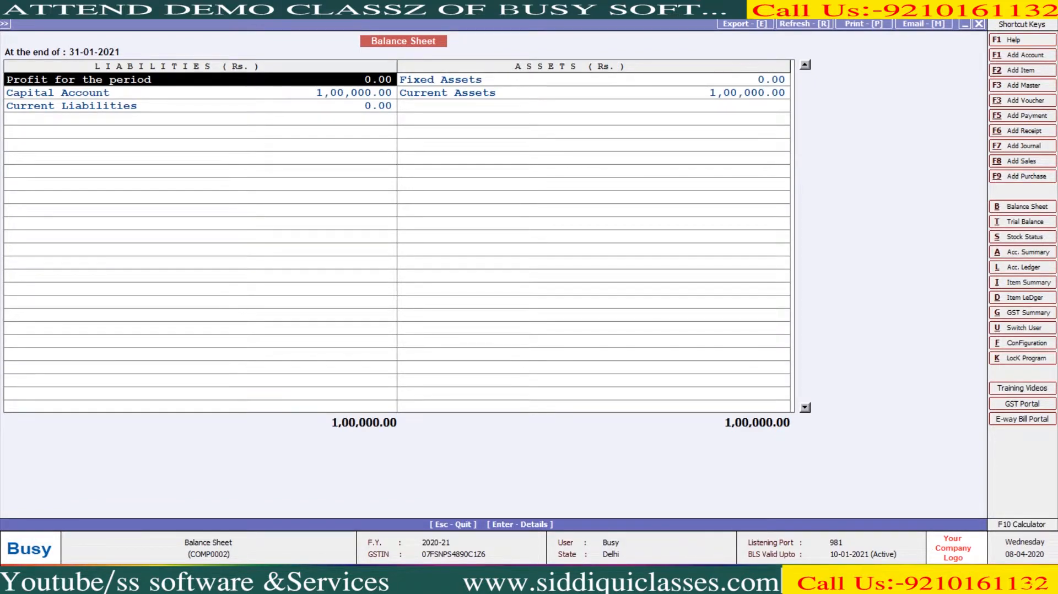
key(Escape)
- Show second-level group details, review the owner's capital row, then close the report
key(Return)
key(Return)
key(Return)
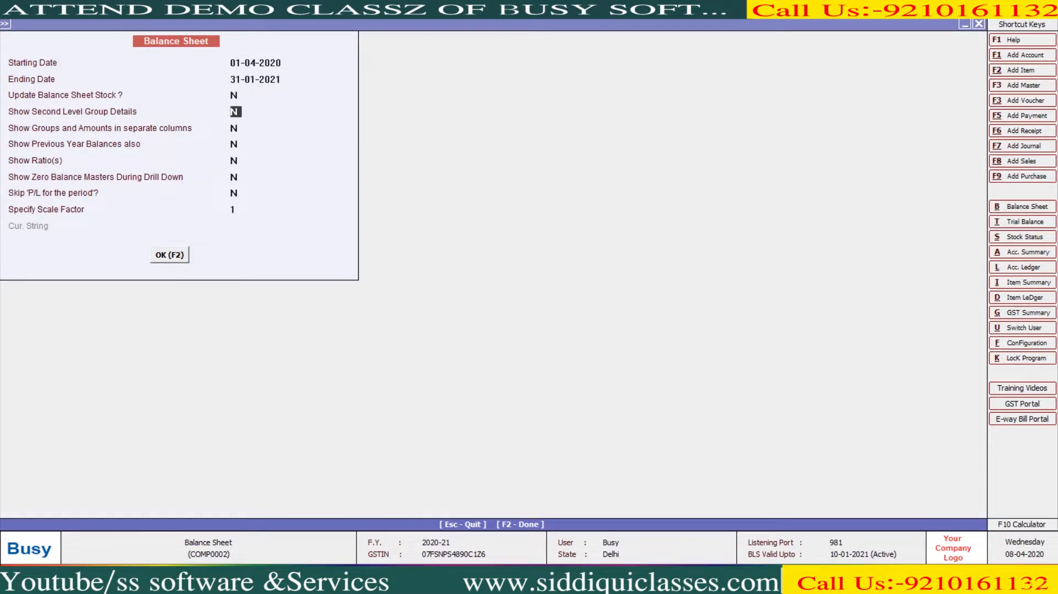
text(y)
key(Return)
key(Return)
key(Return)
key(Return)
key(Return)
key(Return)
key(Return)
key(Return)
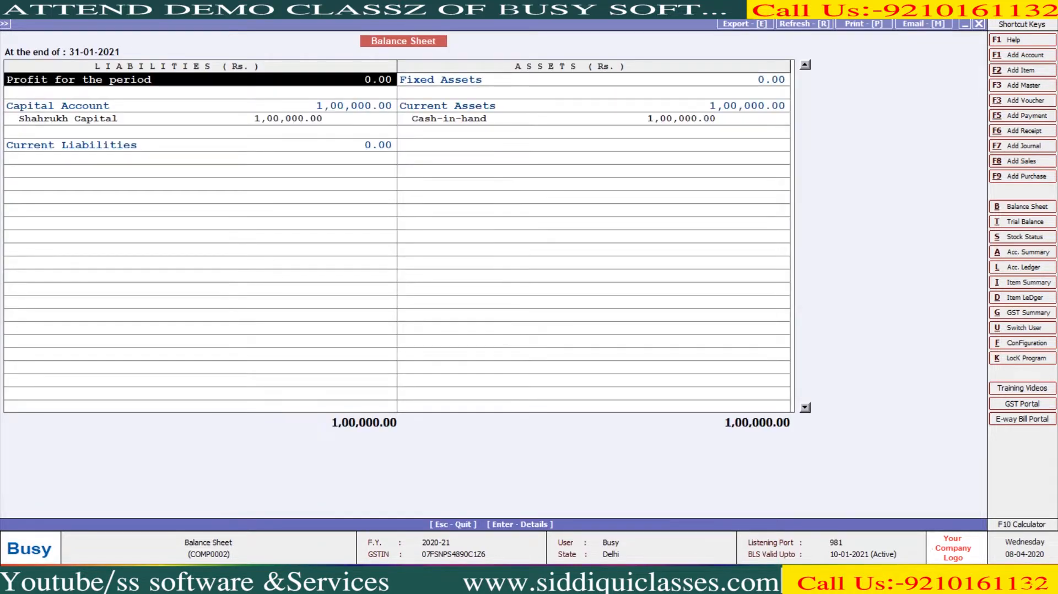
key(Down)
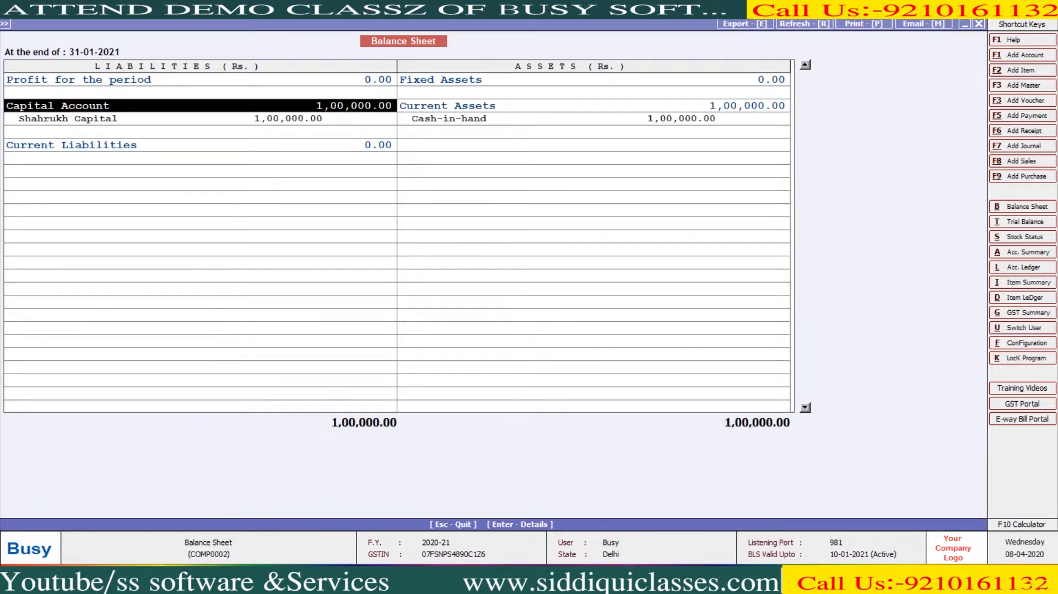
key(Down)
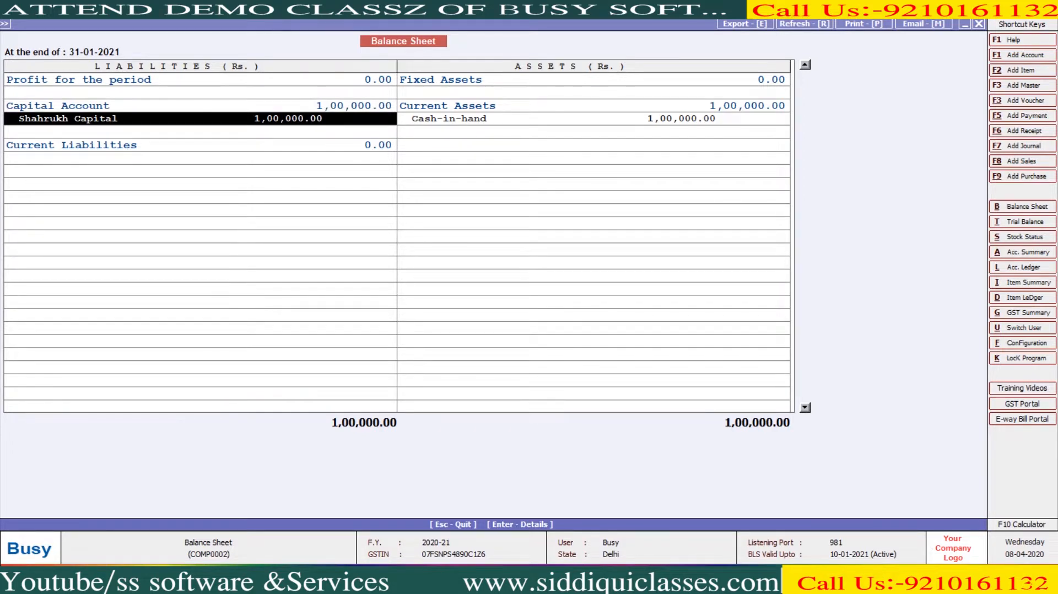
key(Escape)
key(Escape)
key(Escape)
key(Escape)
key(Left)
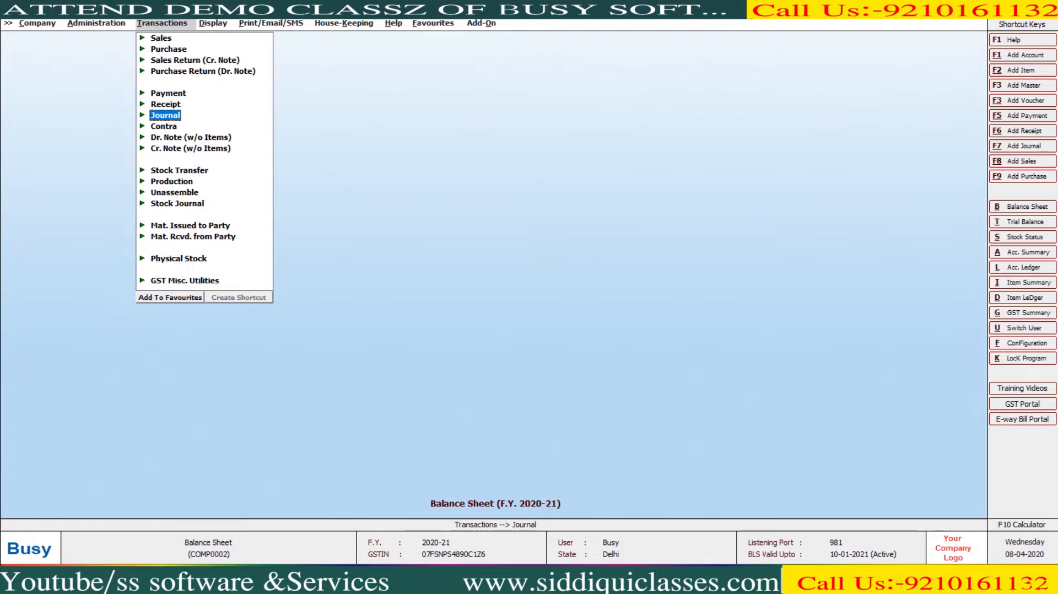
key(Return)
key(Down)
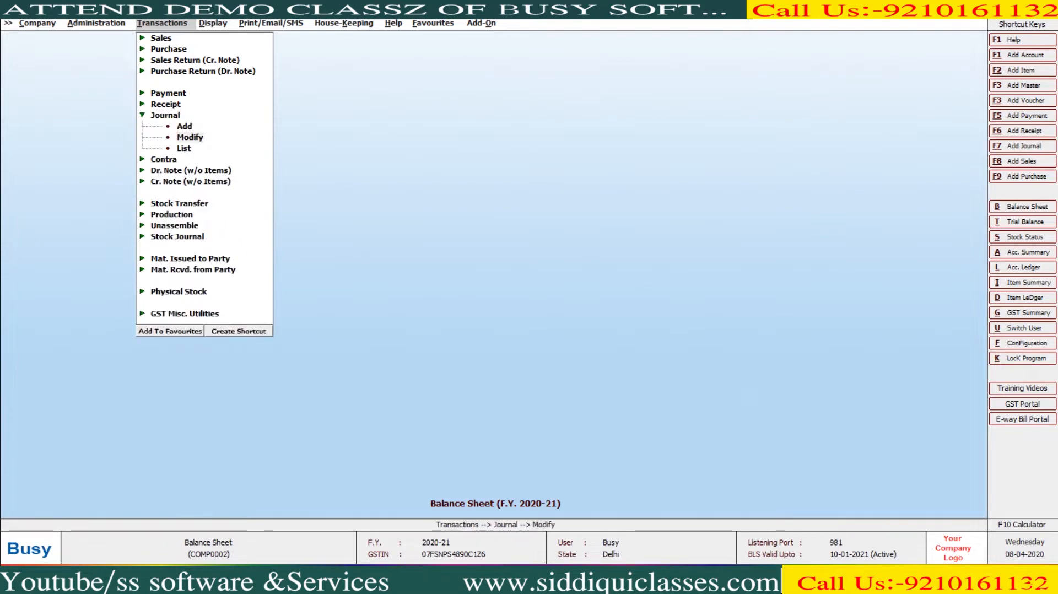
key(Return)
key(Return)
key(Return)
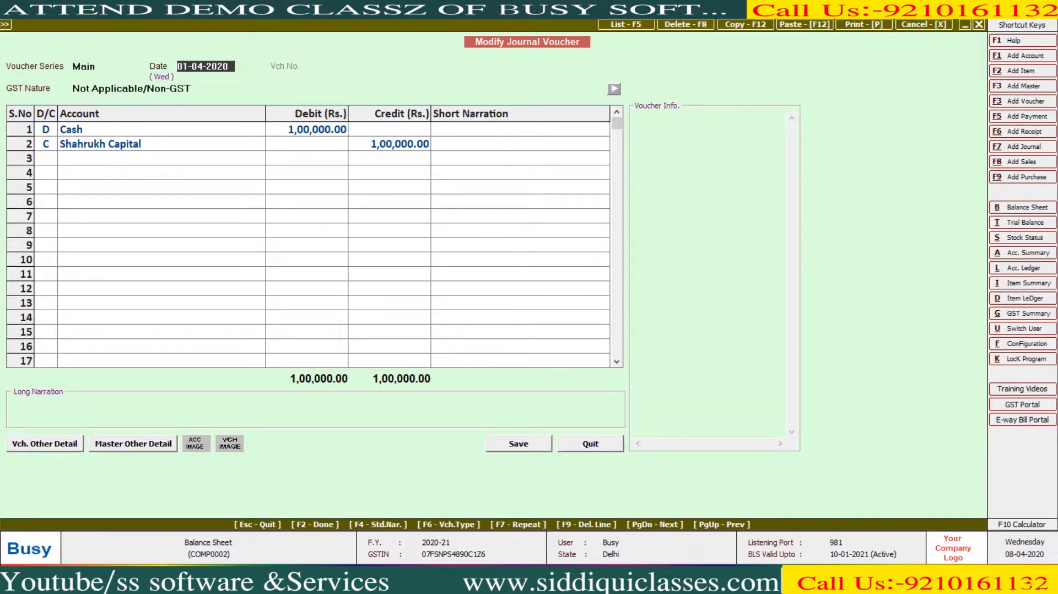
key(Return)
key(Down)
key(Up)
key(Return)
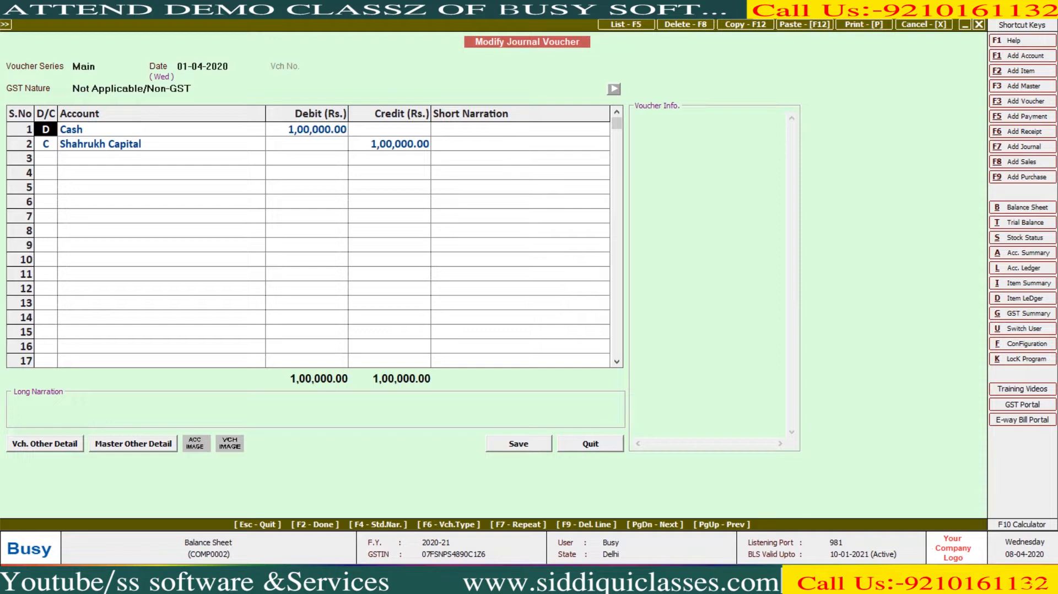
key(Escape)
key(Escape)
key(Escape)
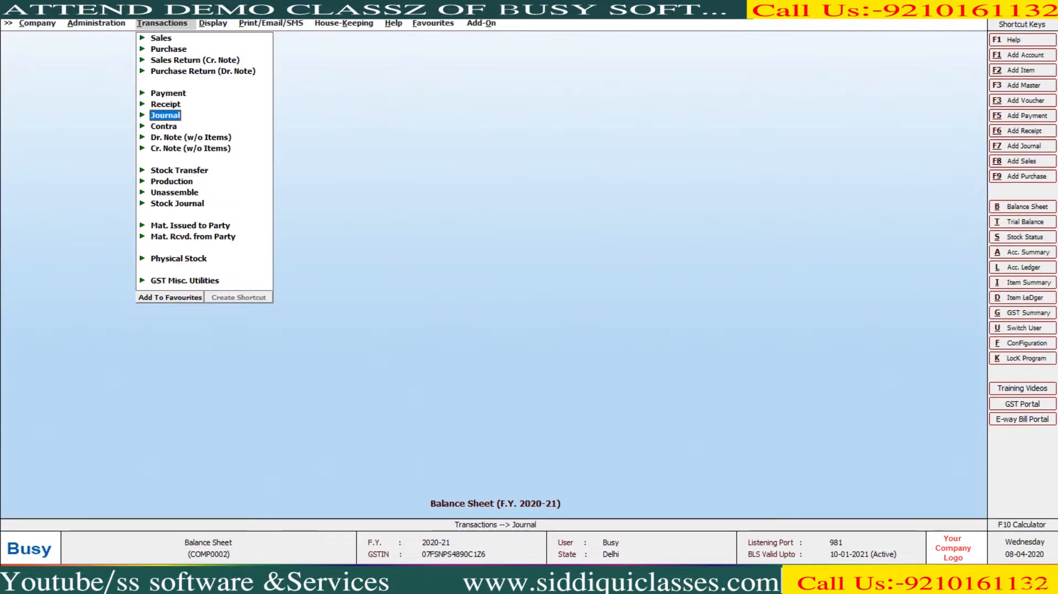
- Enter a payment voucher debiting owner's capital 10,000 and crediting Cash
key(Up)
key(Up)
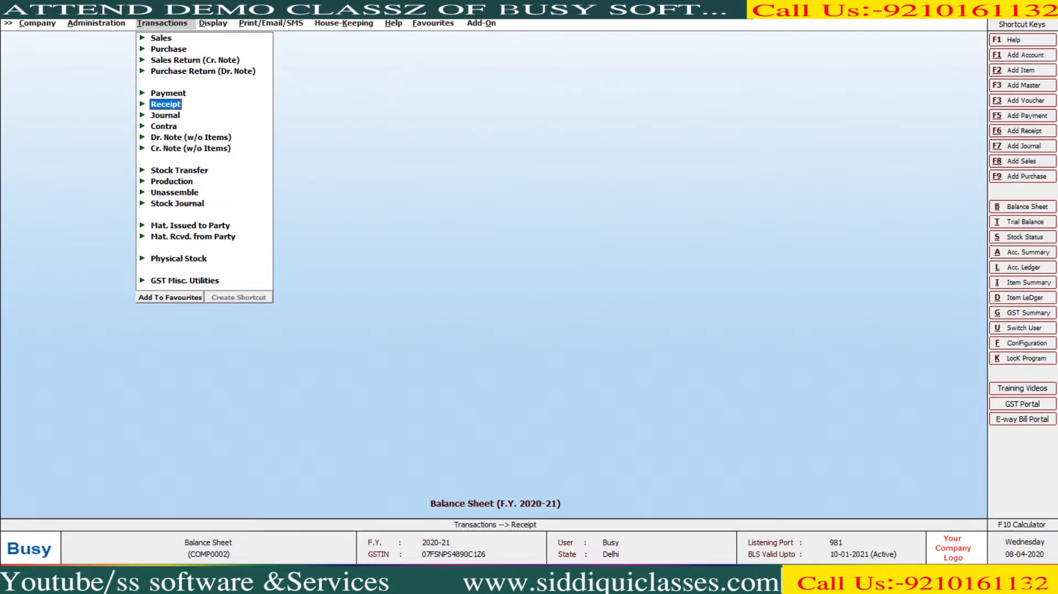
key(Return)
key(Return)
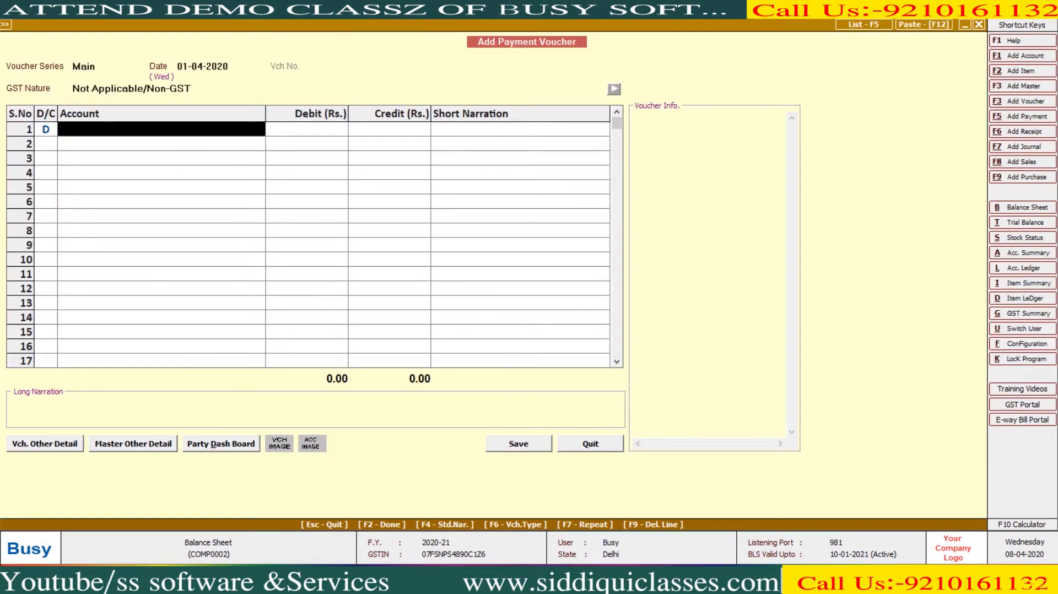
text(sh)
key(Return)
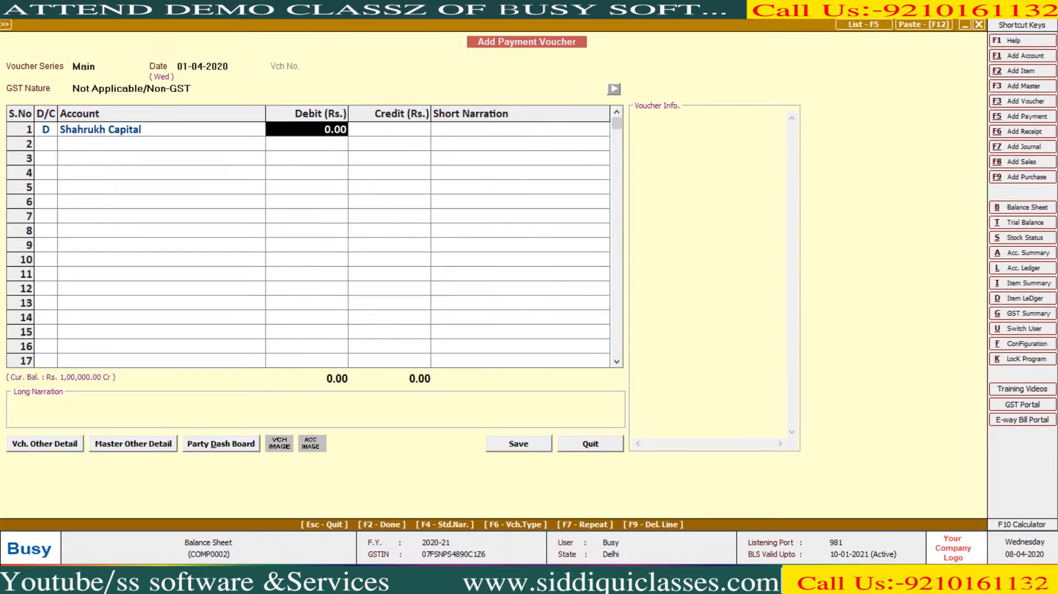
text(10000)
key(Return)
key(Return)
text(c)
key(Return)
- Save the payment voucher and date the next one 30-04-2020
key(Return)
key(Return)
key(F2)
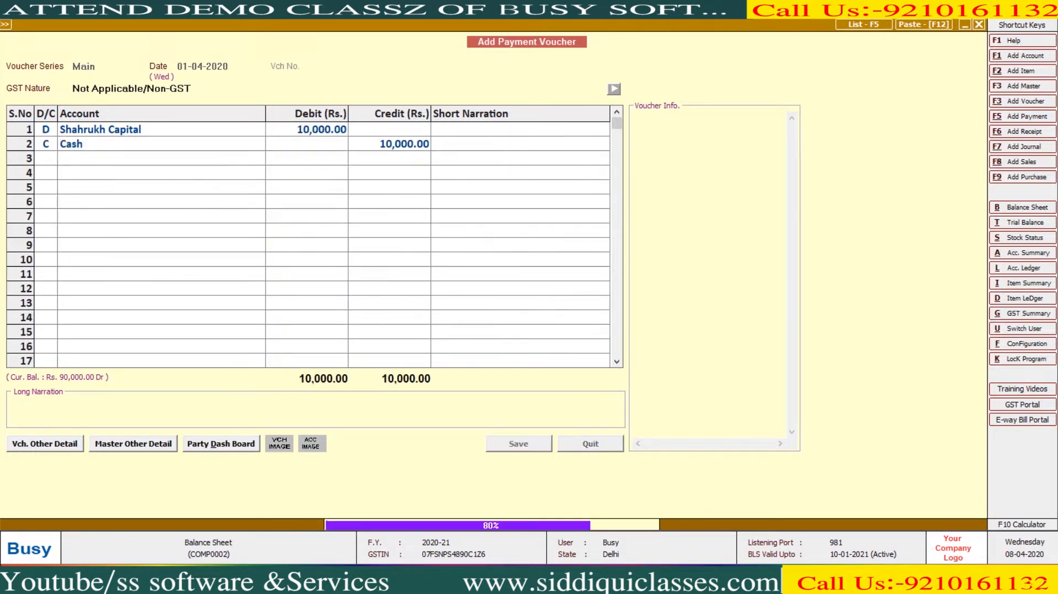
key(Return)
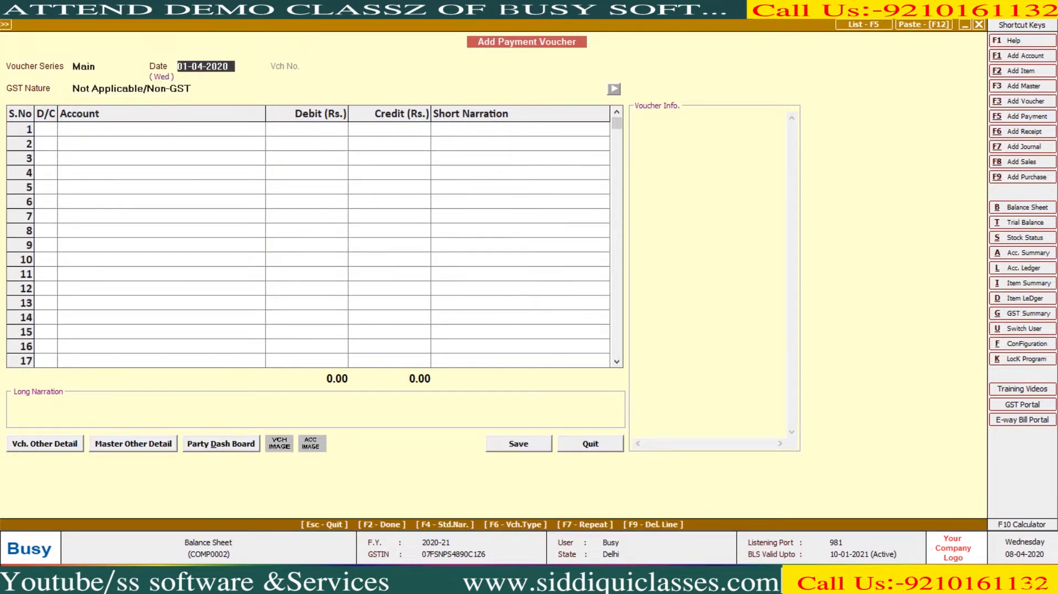
text(30)
key(Return)
key(Return)
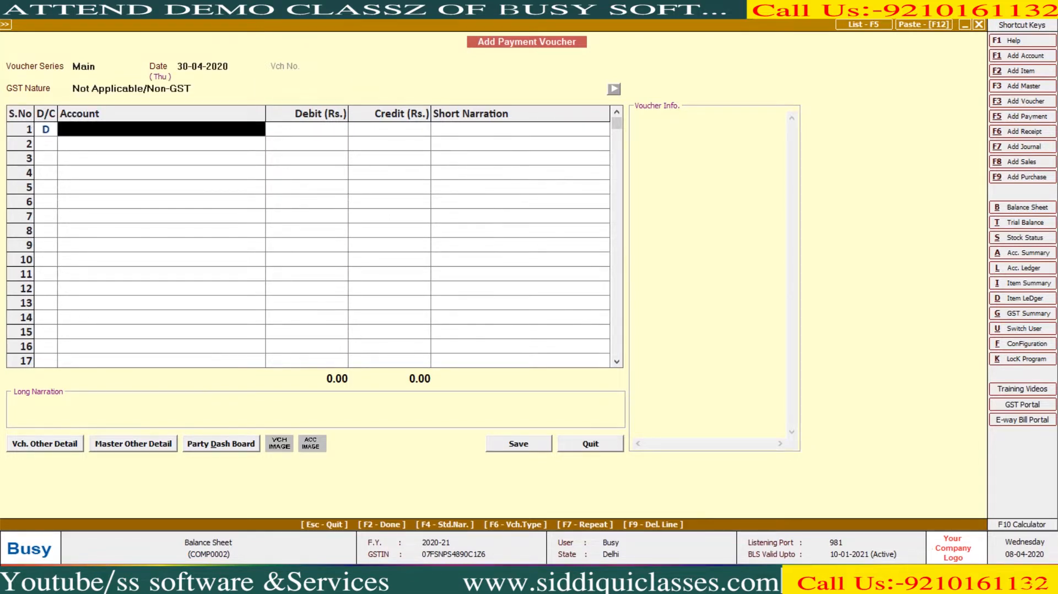
- Create a new Lic account under the Capital Account group
key(alt+F1)
text(lic)
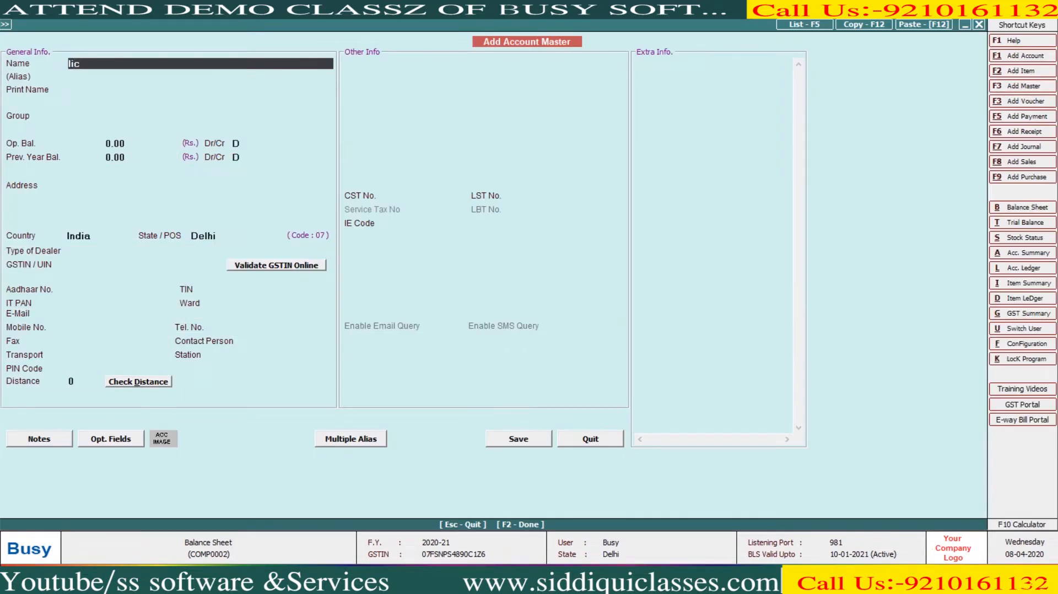
key(Return)
key(Return)
key(Return)
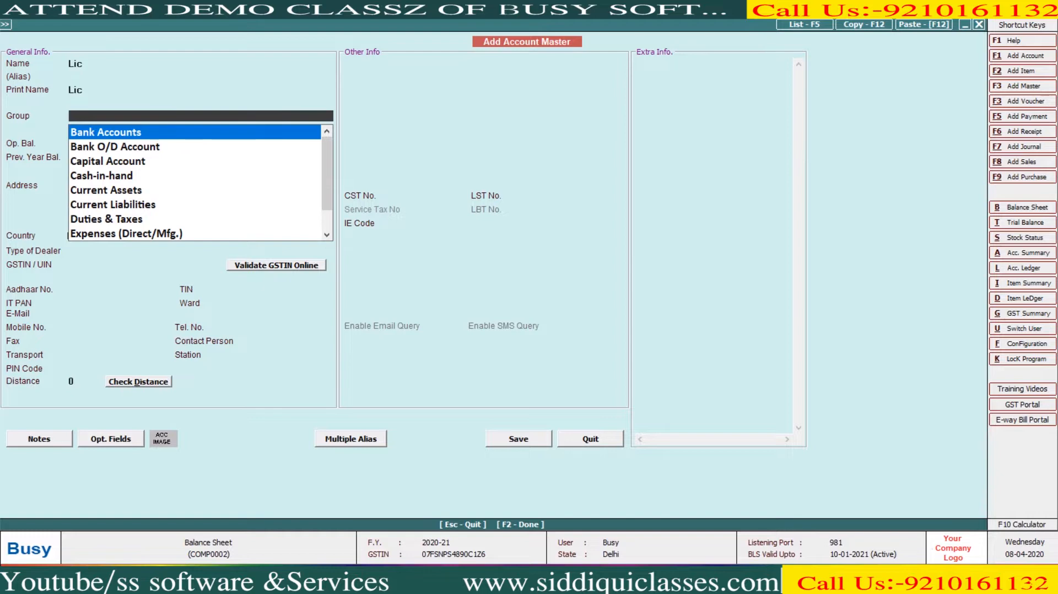
text(c)
key(F2)
key(Return)
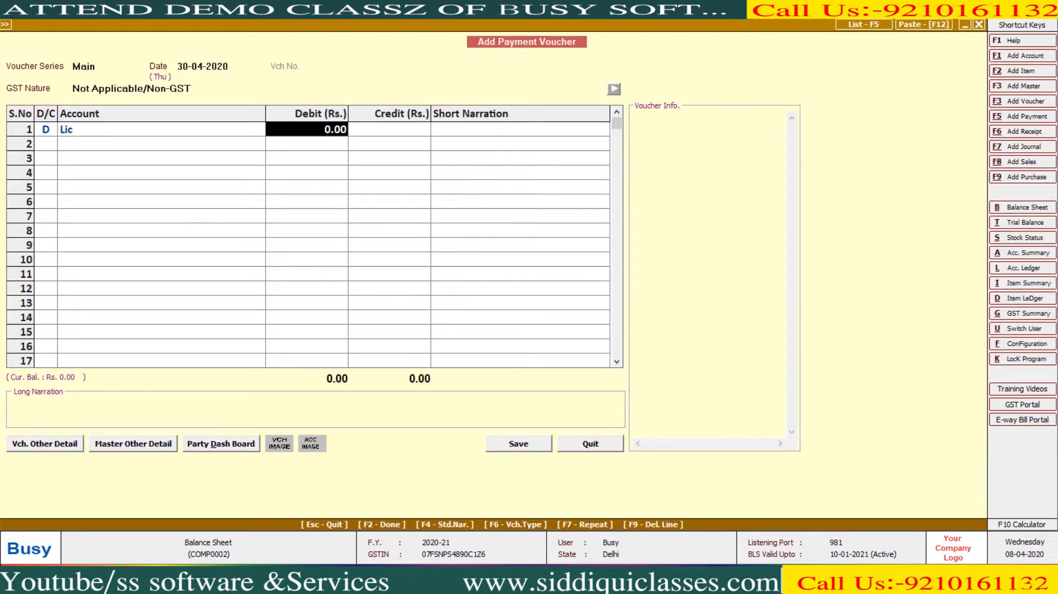
- Save a 6,200 payment debiting Lic and crediting Cash
key(Left)
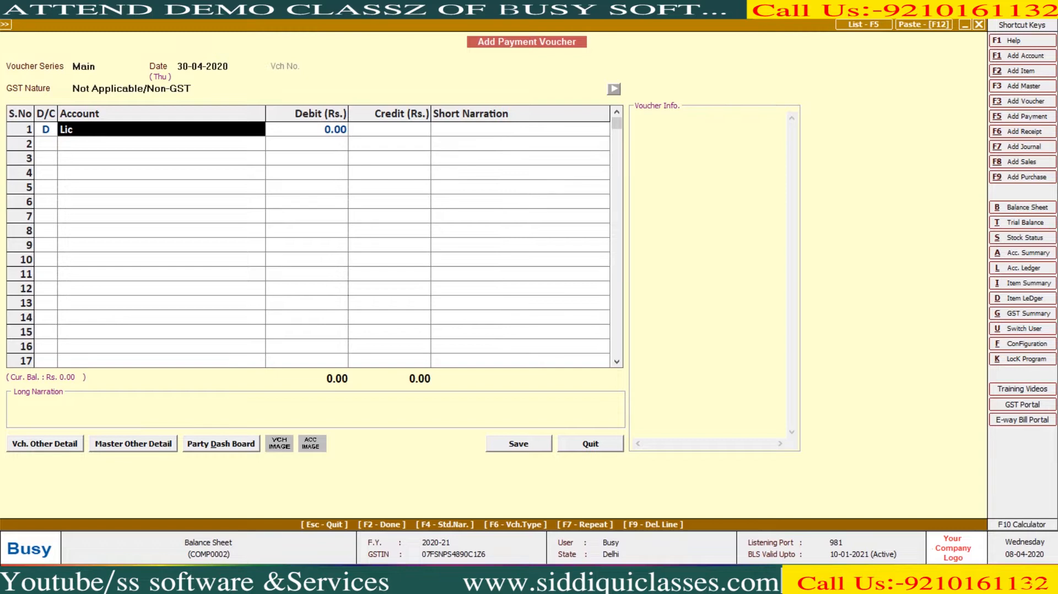
key(Return)
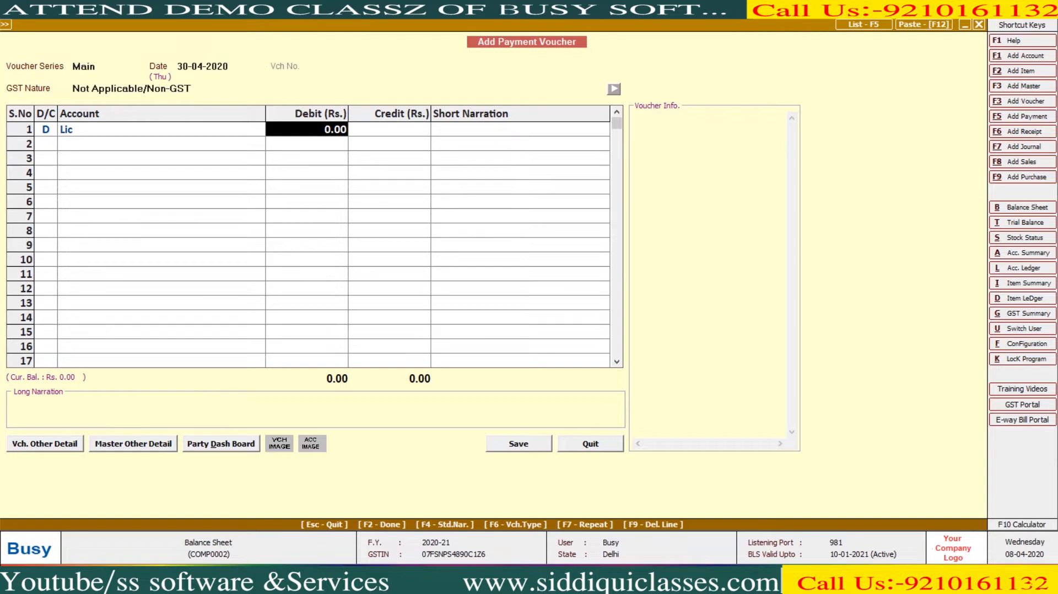
text(6200)
key(Return)
key(Return)
key(Return)
key(Return)
key(Return)
key(Return)
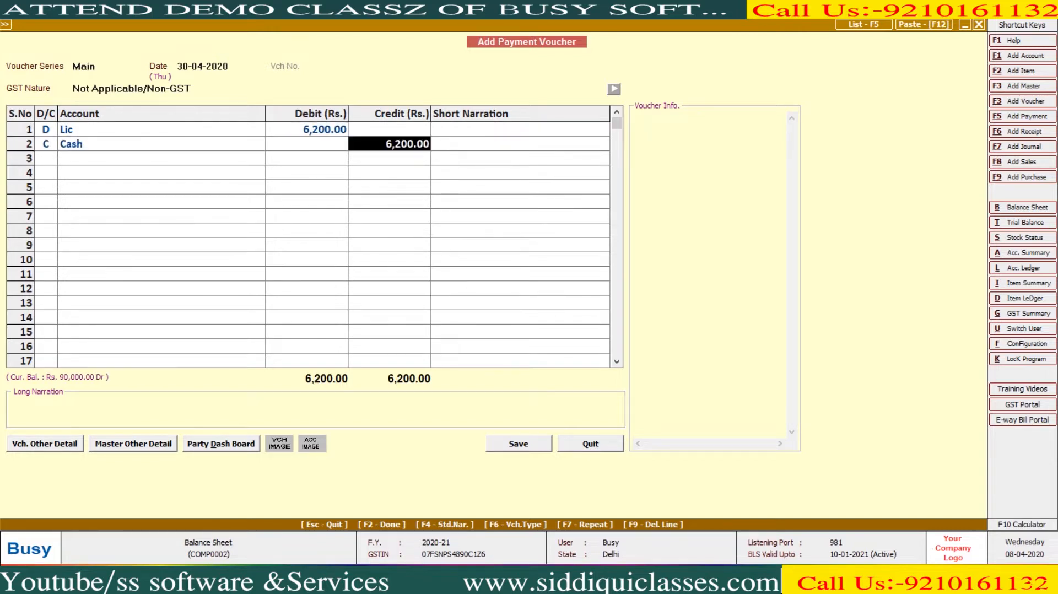
key(Return)
key(Return)
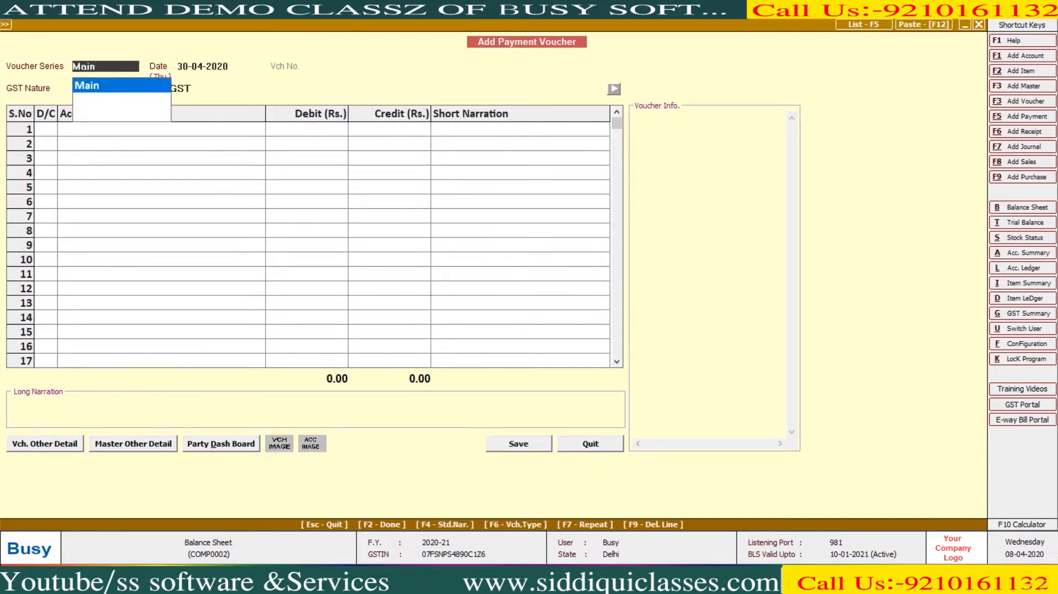
key(Return)
- Set the payment voucher date to 31-05-2020
text(31-5)
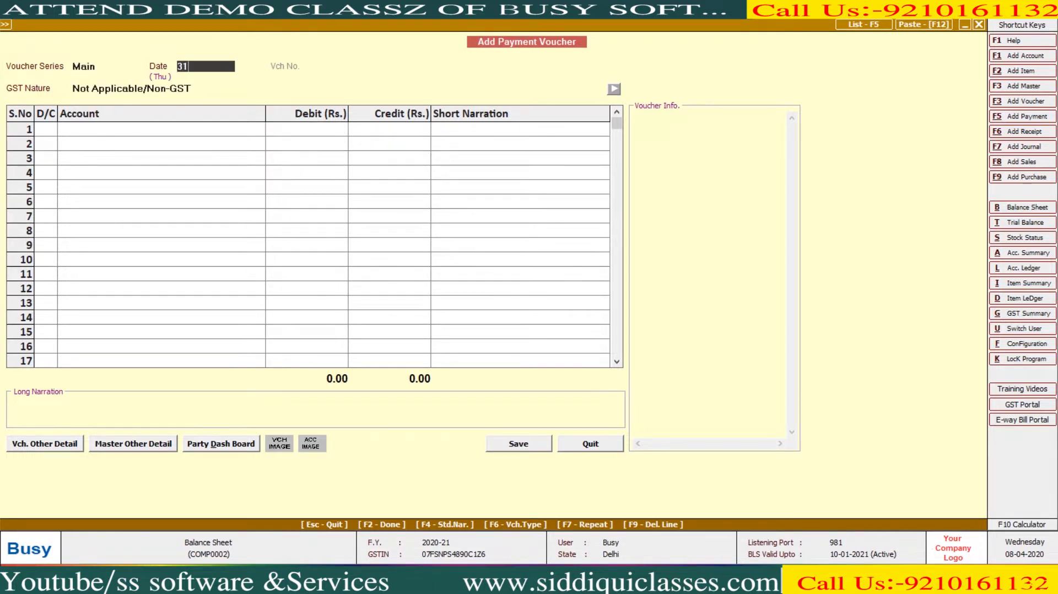
key(Return)
key(Return)
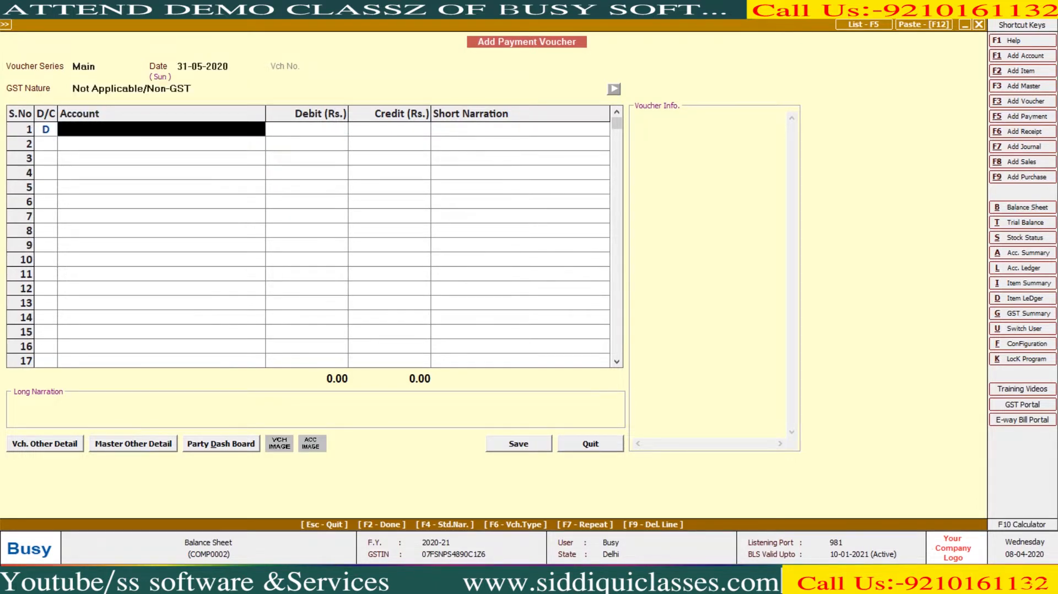
key(Return)
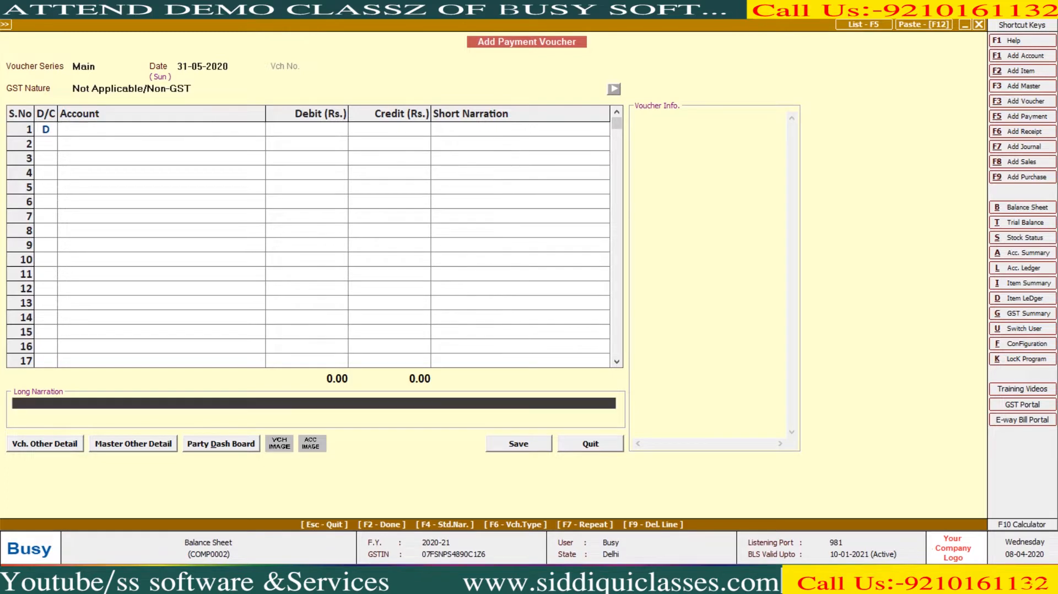
key(Up)
- Create a School Fees account under Capital Account and save its payment
key(F3)
text(sc)
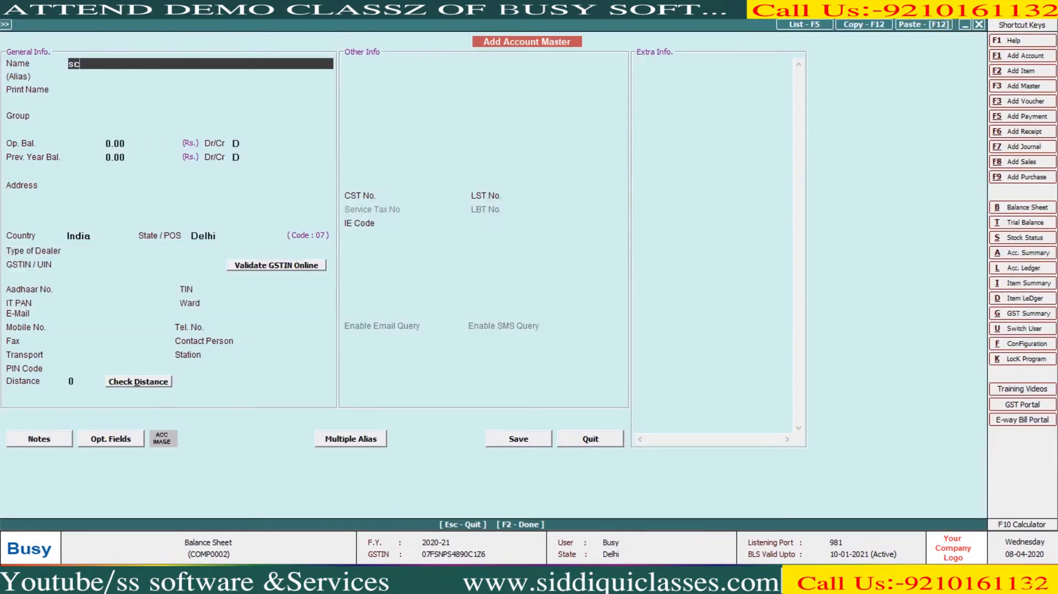
text(hool Fees)
key(Return)
key(Return)
key(Return)
text(Capital Account)
key(Return)
key(F2)
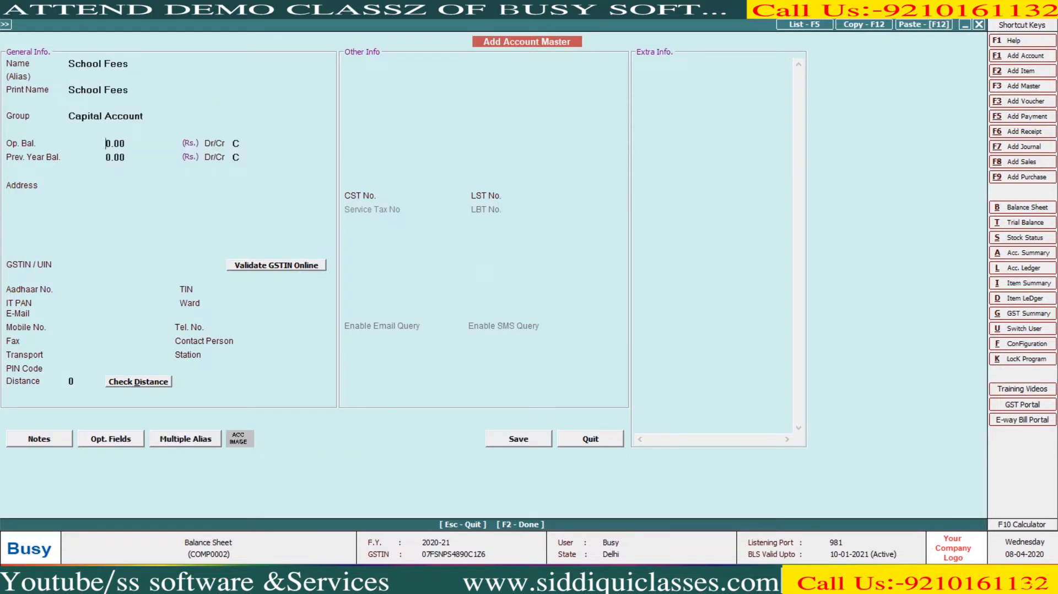
key(Return)
text(20000)
key(Return)
key(Return)
key(Return)
key(Return)
key(Return)
key(Return)
key(Return)
key(Return)
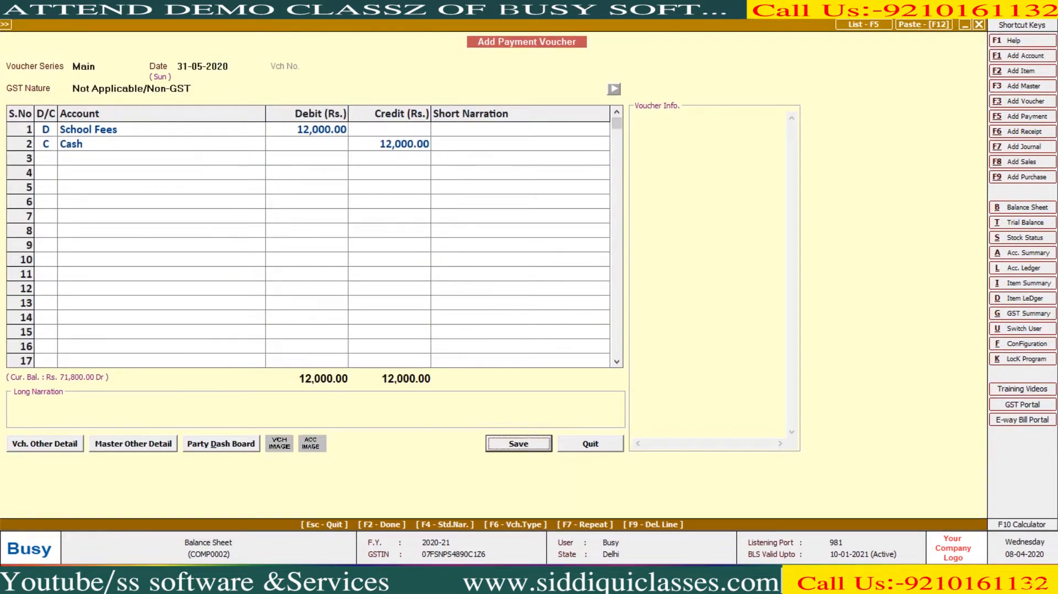
key(Return)
key(Return)
- Create an Insurance account under Capital Account and save a 3,500 payment to it
key(F3)
text(insurance)
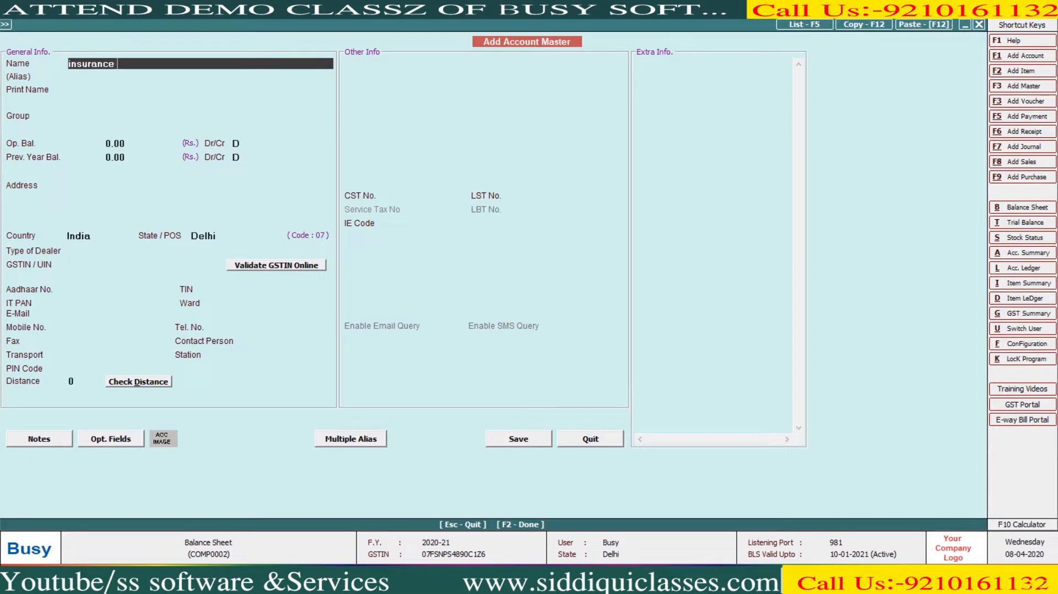
key(Return)
key(Return)
text(c)
key(Return)
key(F2)
key(Return)
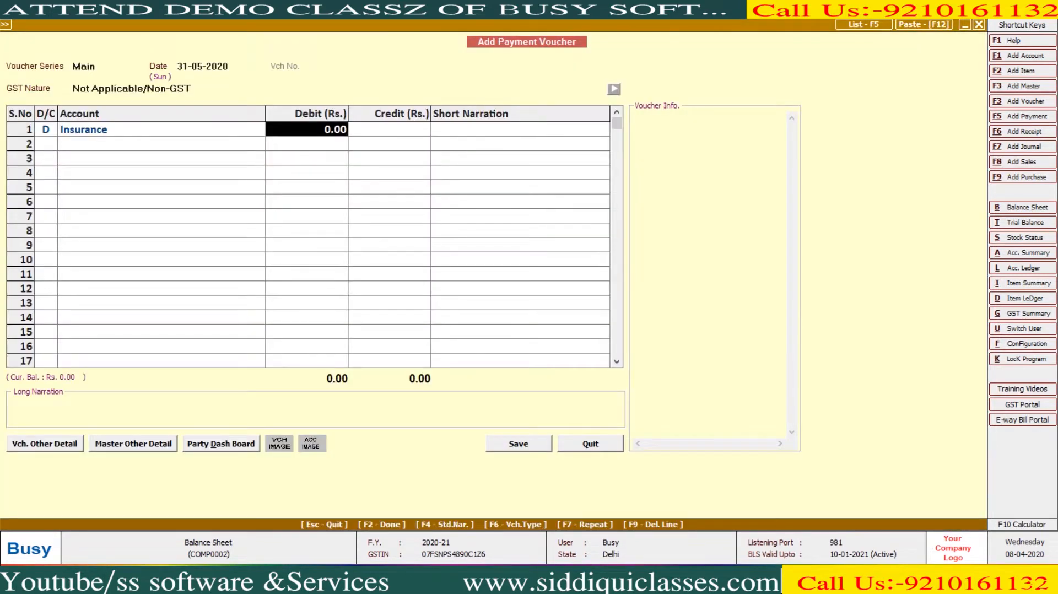
text(35000)
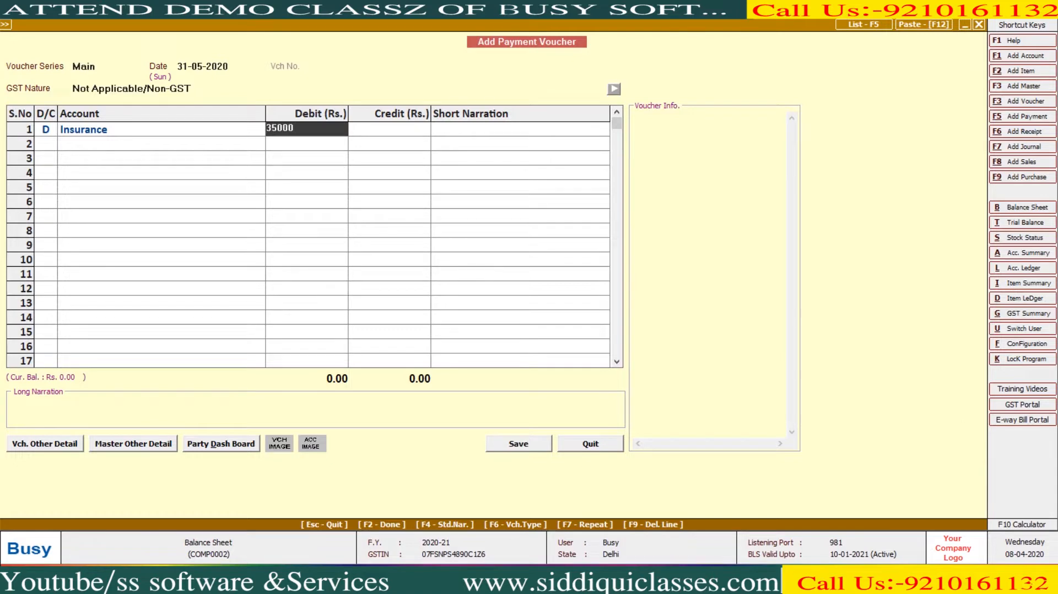
key(BackSpace)
key(Return)
key(Return)
key(Return)
key(Return)
key(Return)
key(Return)
key(Return)
key(Return)
key(Return)
key(Return)
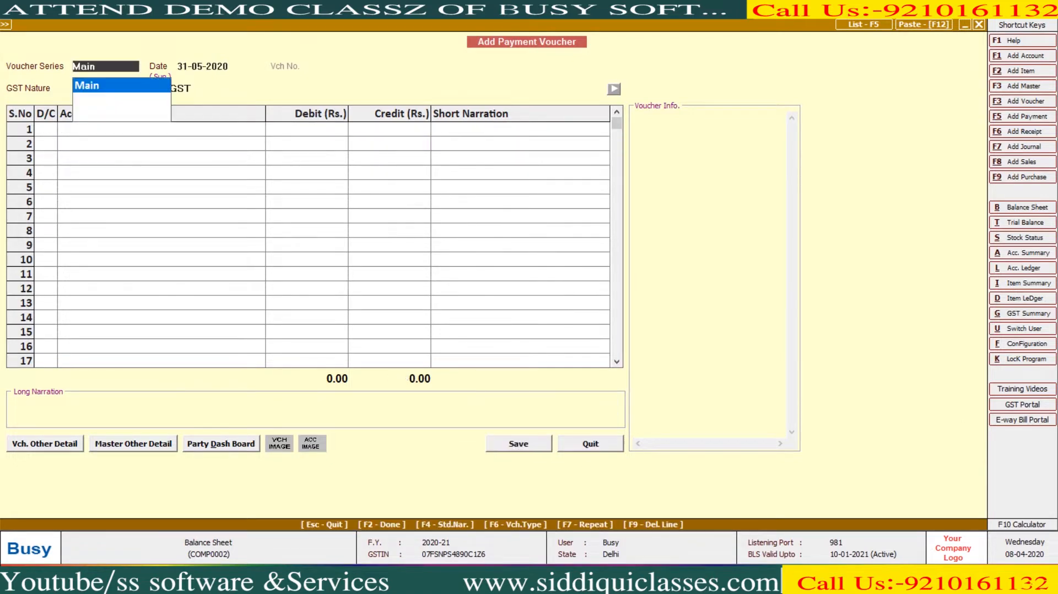
- Leave voucher entry and bring up the Balance Sheet report formats
key(Escape)
key(Right)
key(Return)
key(Return)
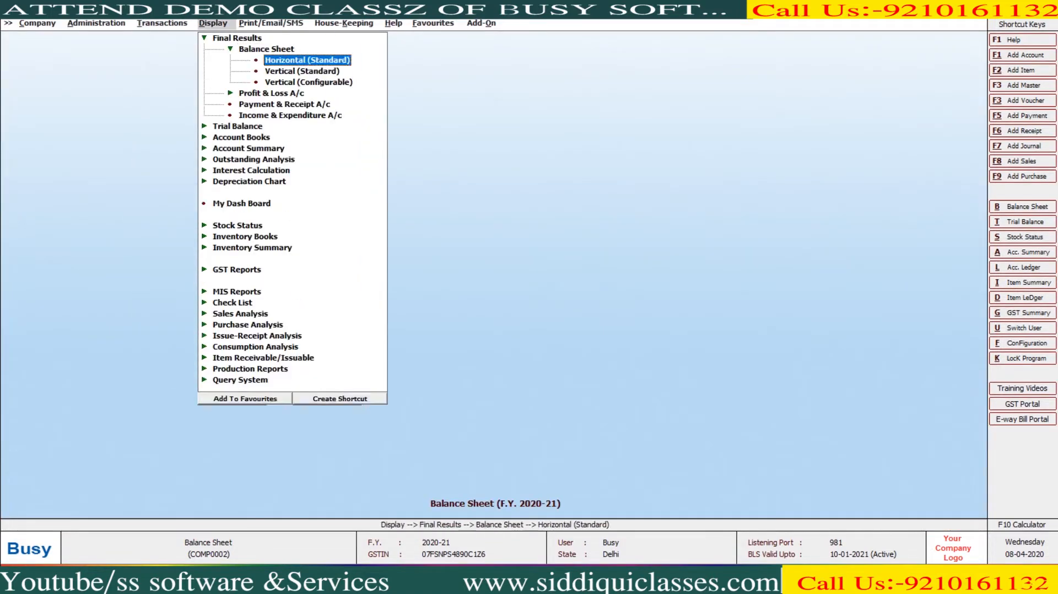
key(Return)
key(Return)
key(Return)
key(Return)
key(Return)
key(Return)
key(Return)
key(Return)
key(Return)
key(Return)
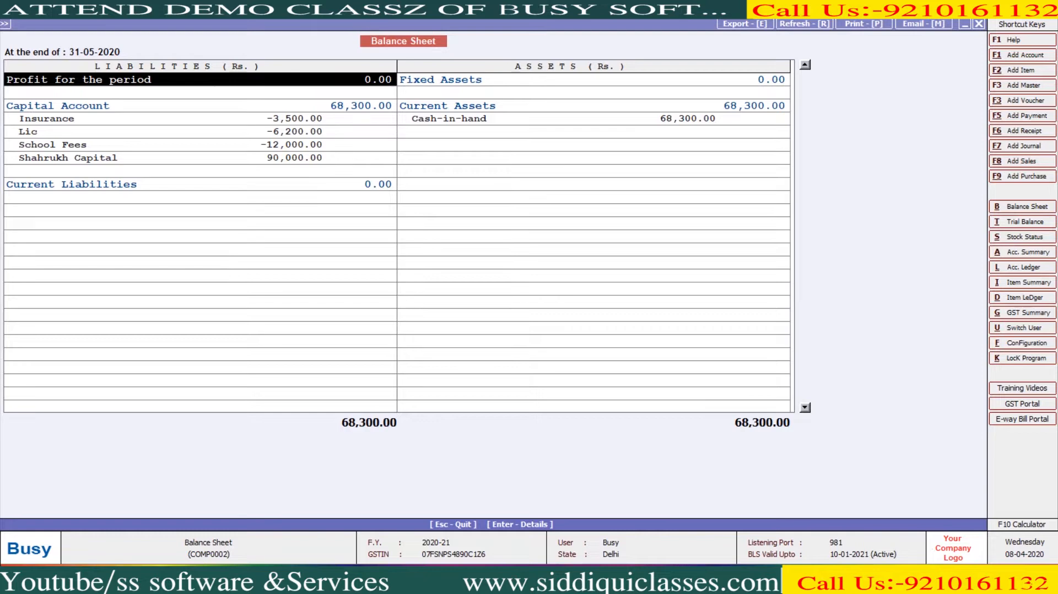
key(Down)
key(Down)
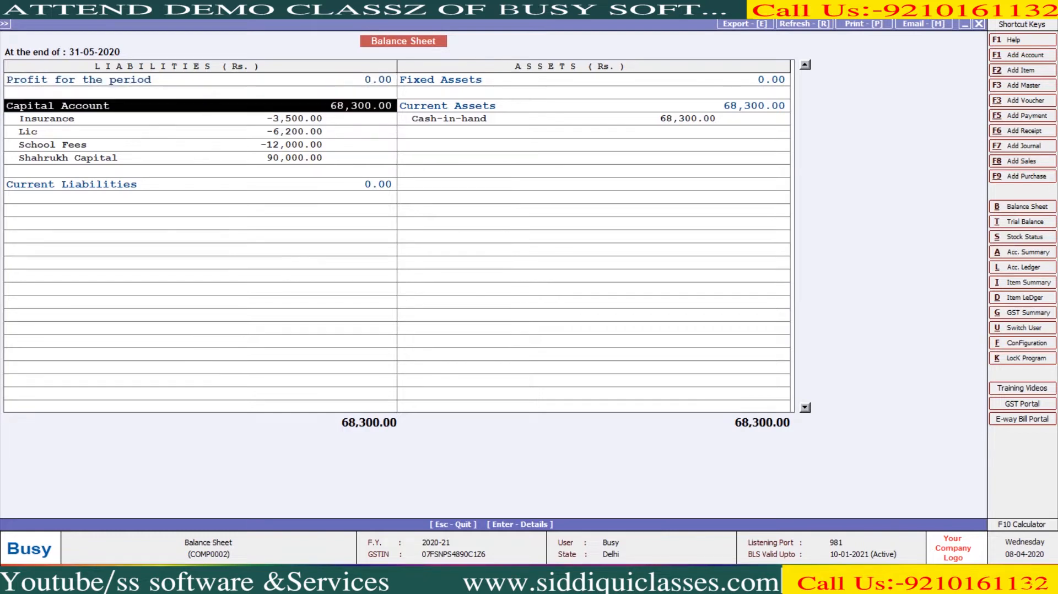
key(Down)
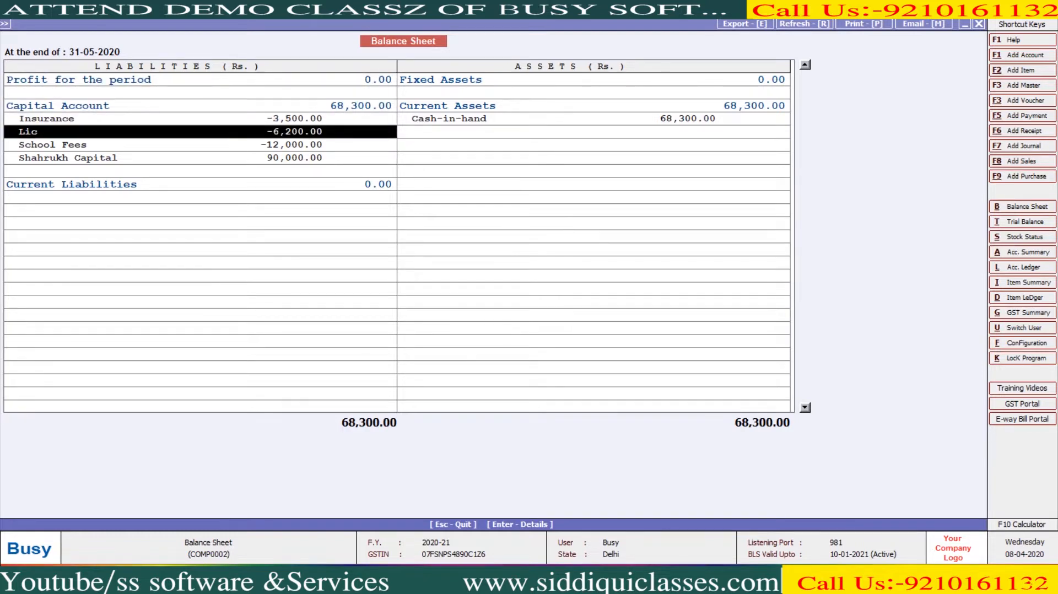
key(Down)
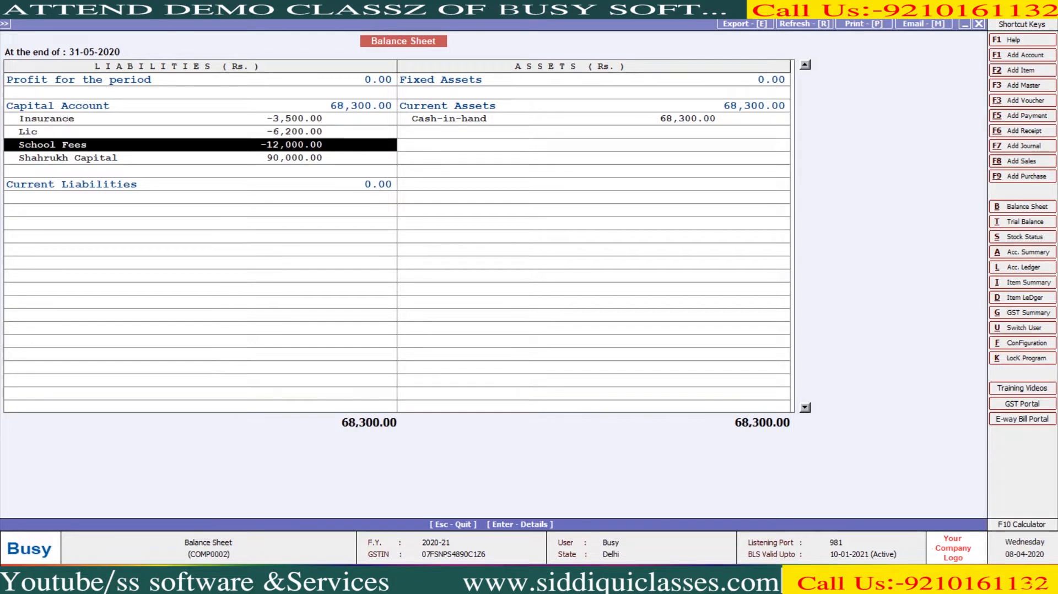
key(Down)
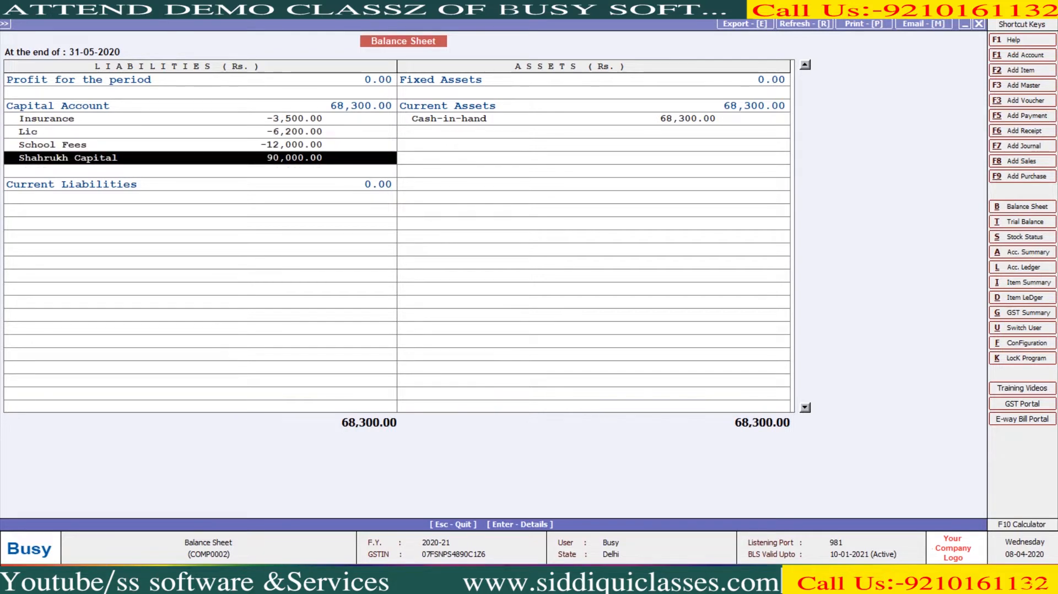
key(Up)
key(Up)
key(Up)
key(Up)
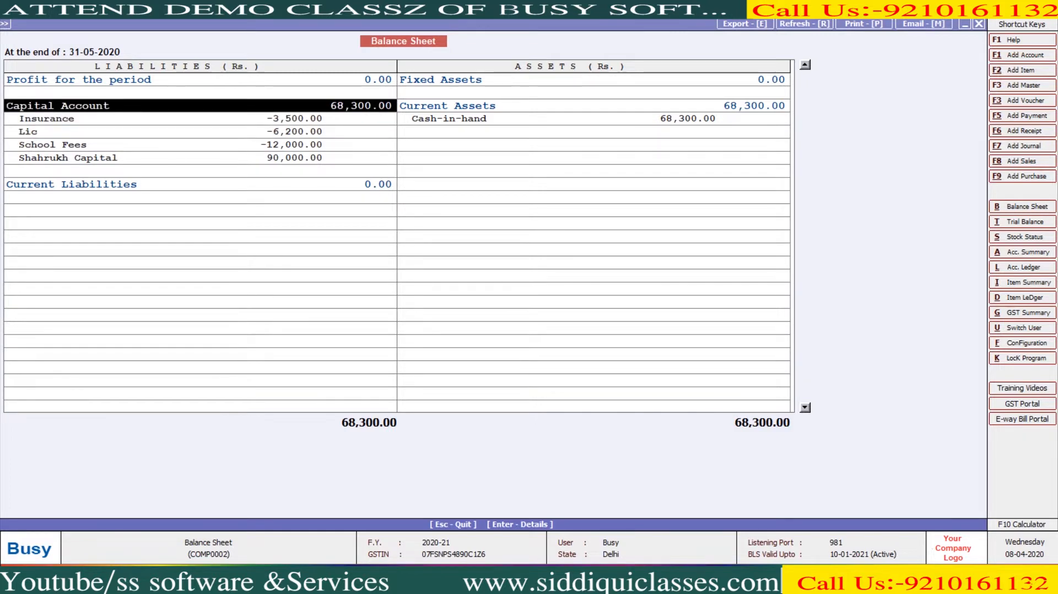
key(Right)
key(Down)
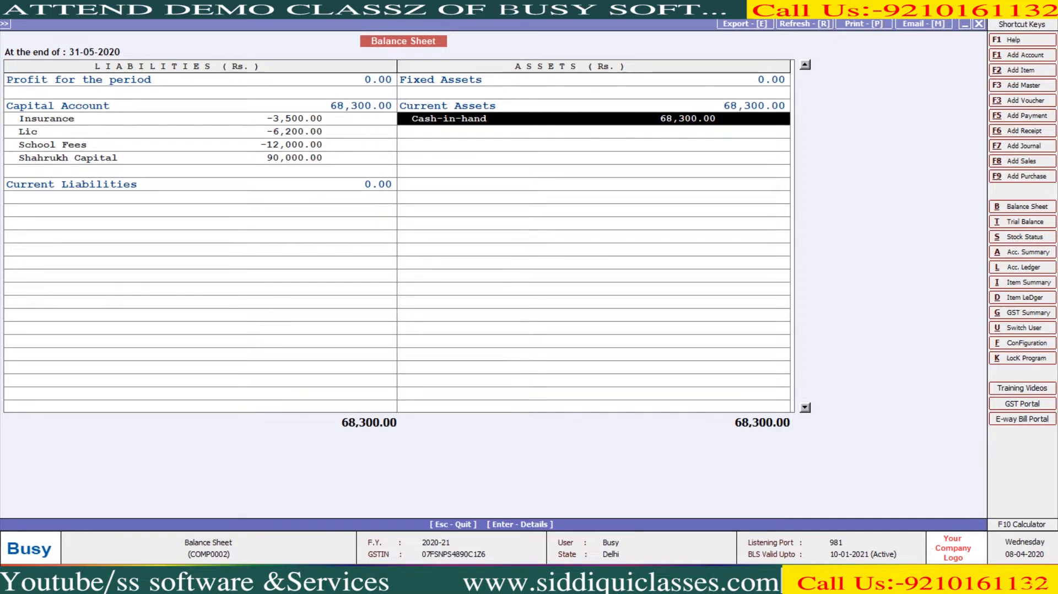
key(Escape)
key(Escape)
key(Escape)
key(Escape)
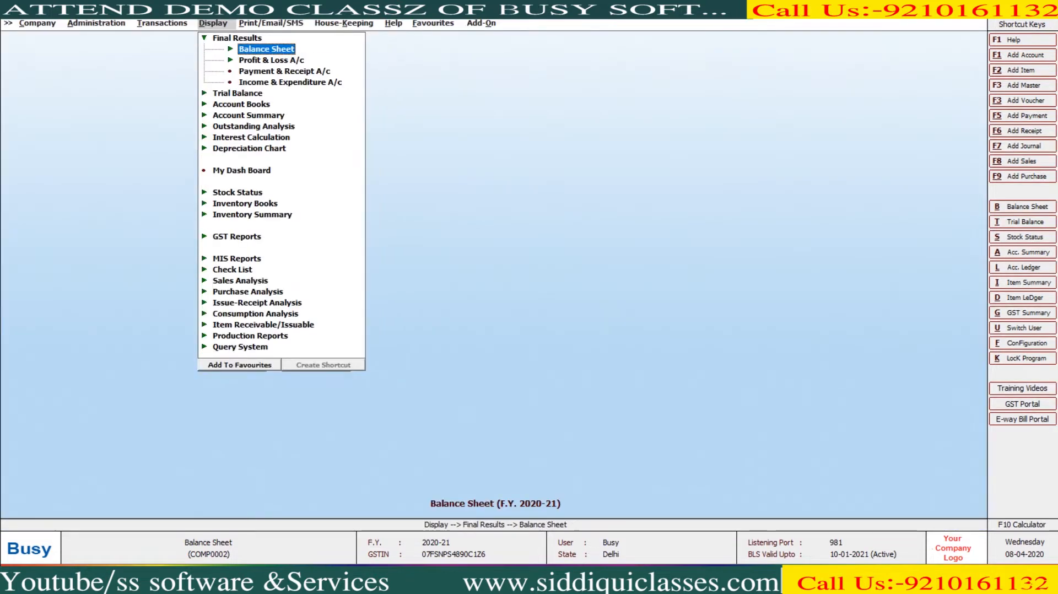
- Start a contra voucher and create the HDFC BANK account under Bank Accounts
key(Left)
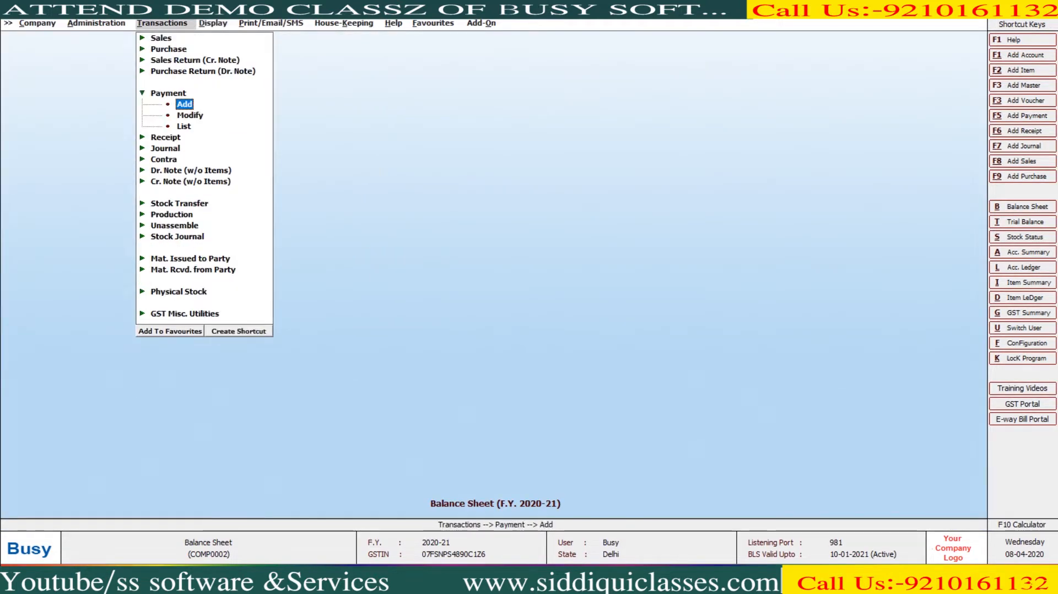
key(Escape)
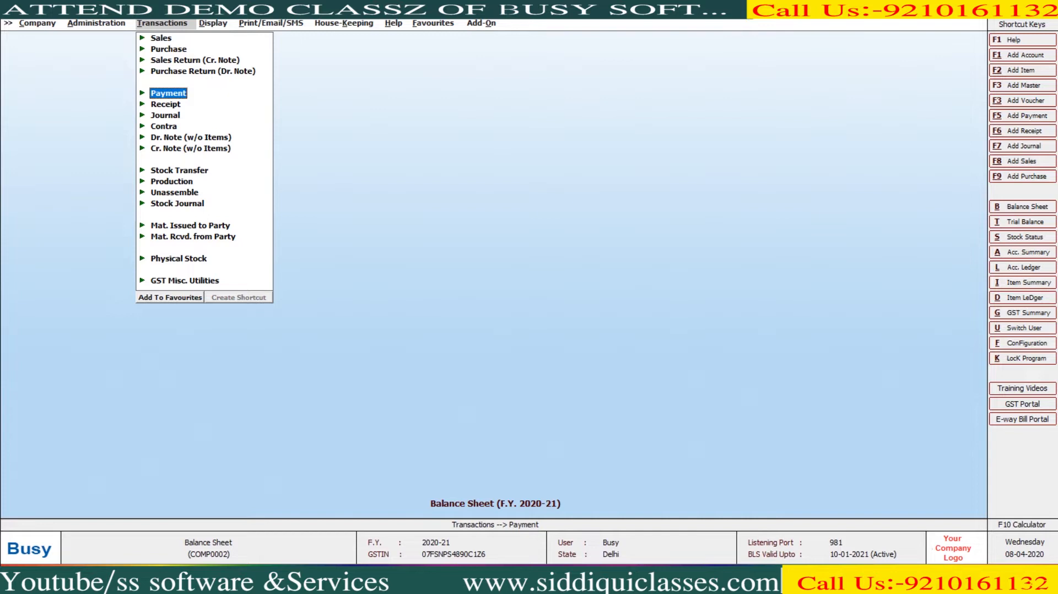
key(Down)
key(Down)
key(Down)
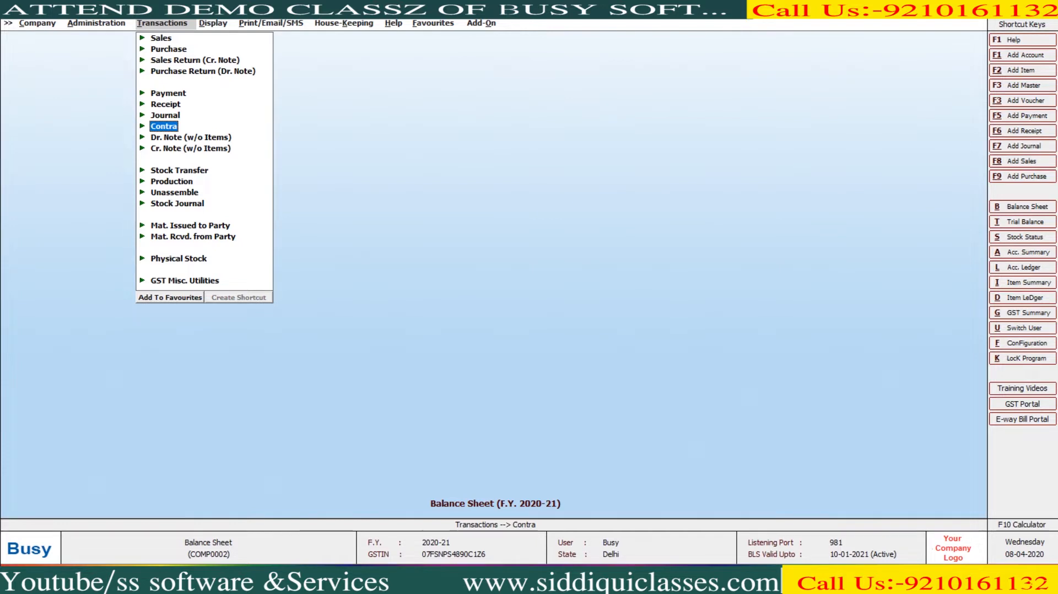
key(Return)
key(Return)
key(Return)
key(Return)
key(Return)
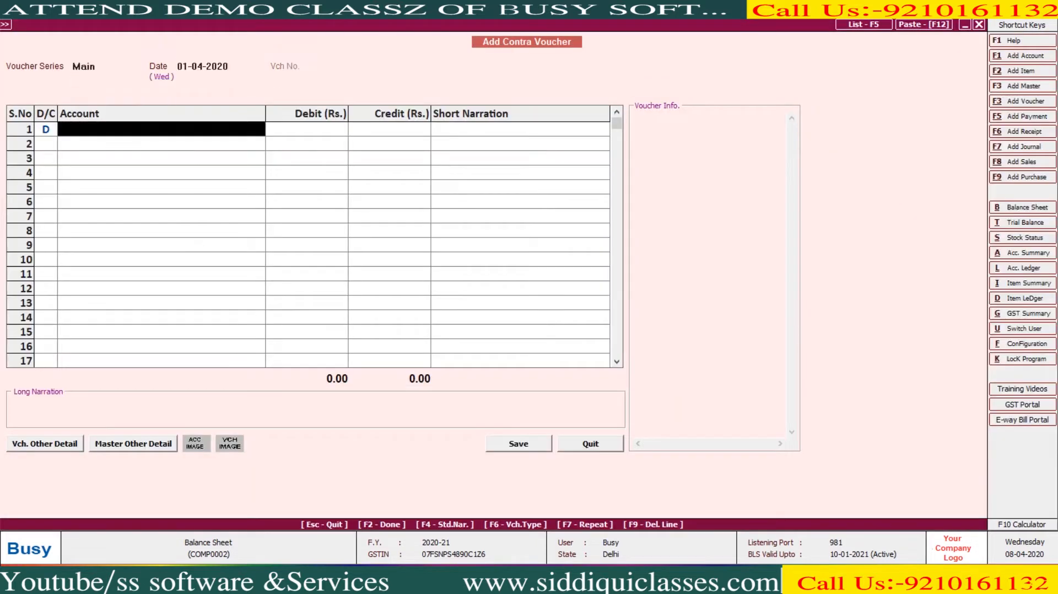
key(F3)
text(HDFC BANK)
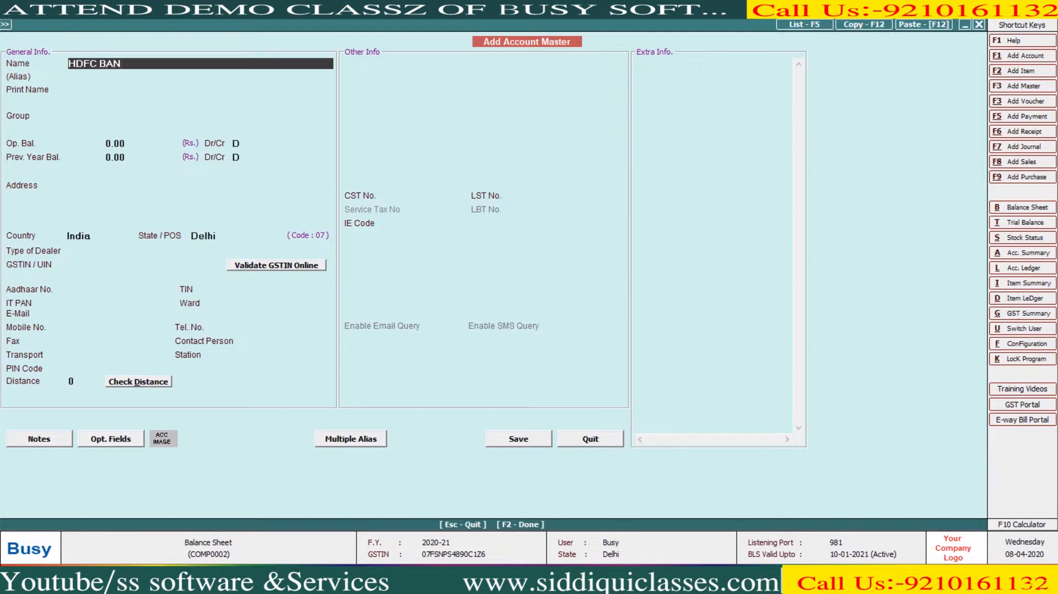
key(Return)
key(Return)
key(Return)
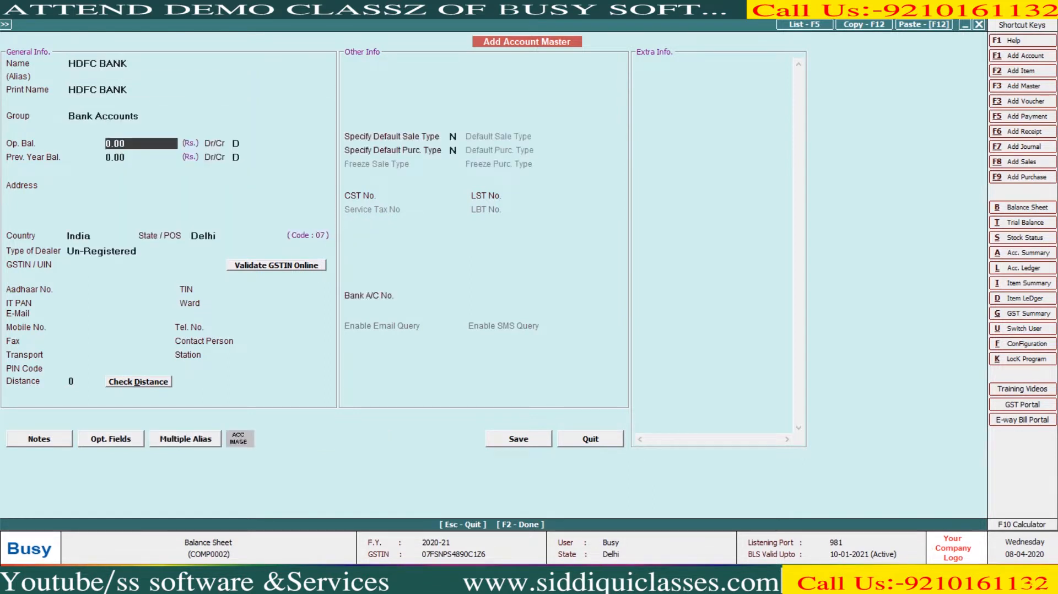
key(F2)
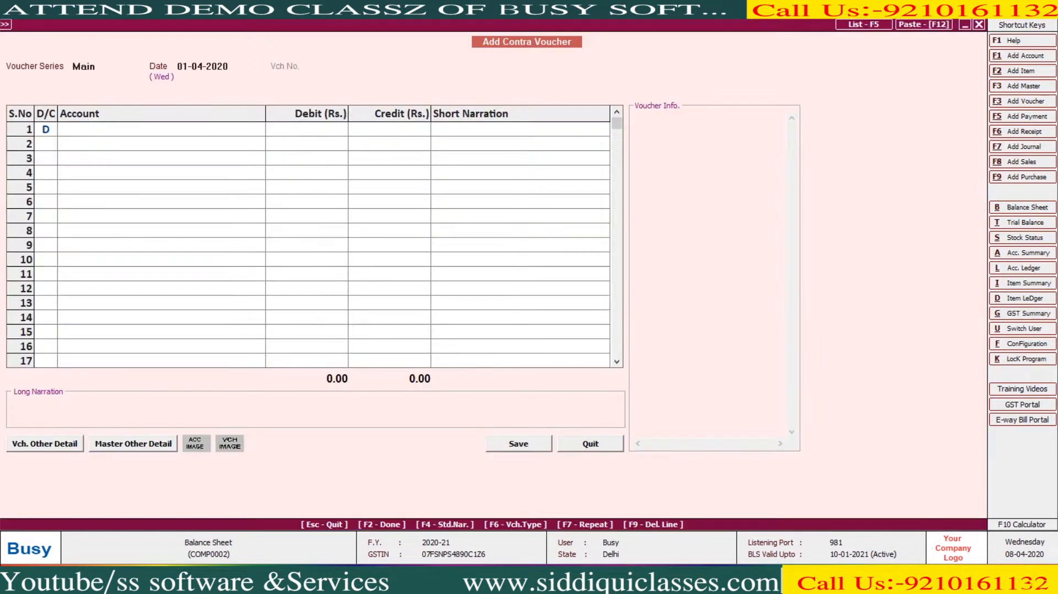
- Record 10,000 debited to HDFC BANK and credited to Cash
text(10000)
key(Return)
key(Return)
key(Return)
text(CAS)
key(Return)
key(Return)
key(Return)
key(Return)
key(Return)
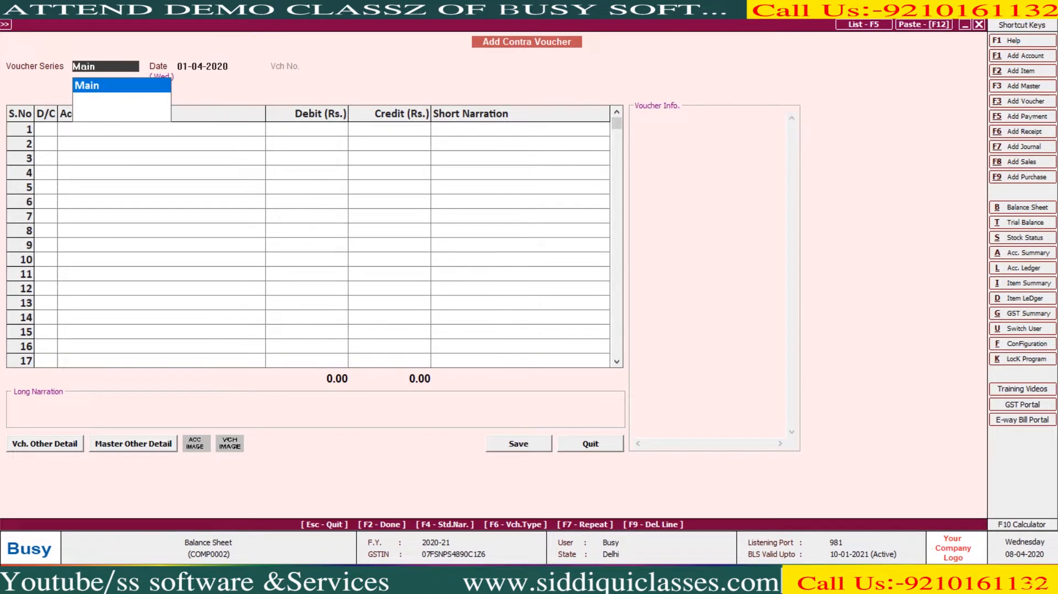
- Leave the contra voucher and open the horizontal Balance Sheet options
key(Escape)
key(Escape)
key(Right)
key(Return)
key(Return)
key(Return)
key(Return)
key(Return)
key(Return)
key(Return)
key(Return)
key(Return)
key(Return)
key(Return)
key(Return)
key(Return)
key(Return)
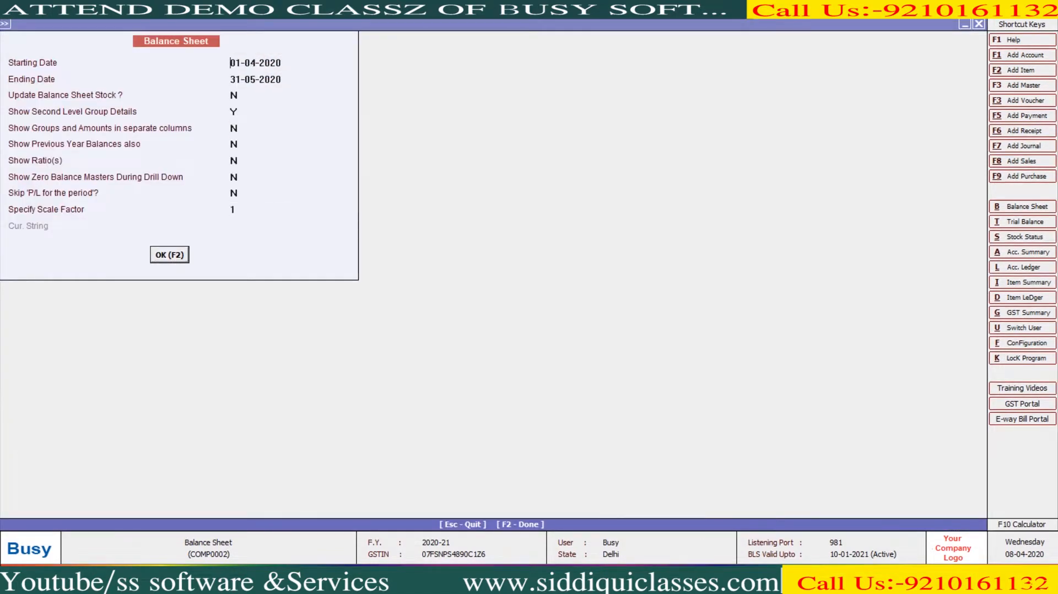
- Check Bank Accounts 10,000 and Cash-in-hand 58,300 on the Balance Sheet, then close it
key(Down)
key(Down)
key(Right)
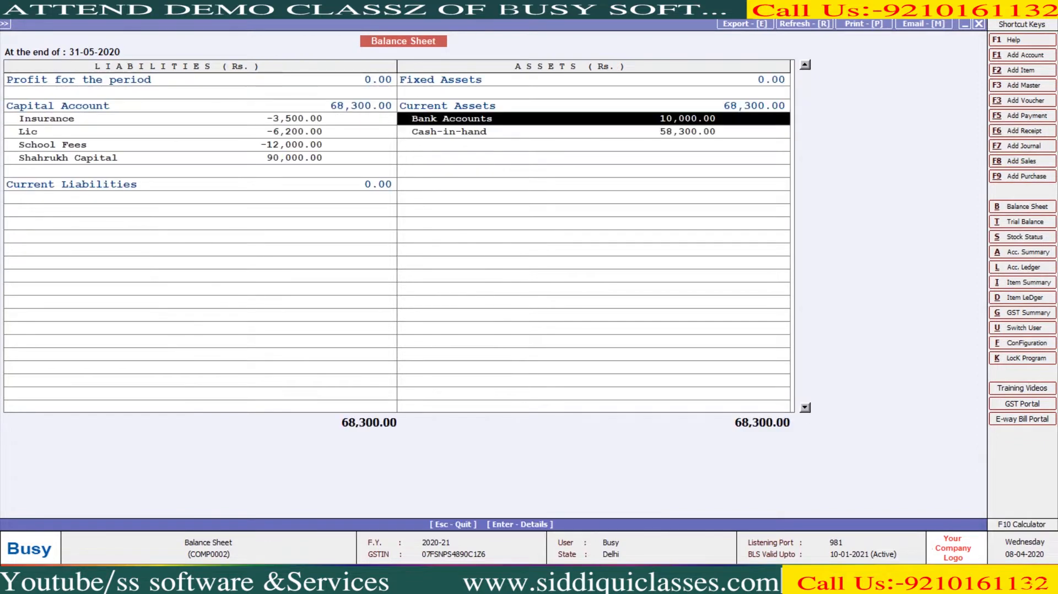
key(Down)
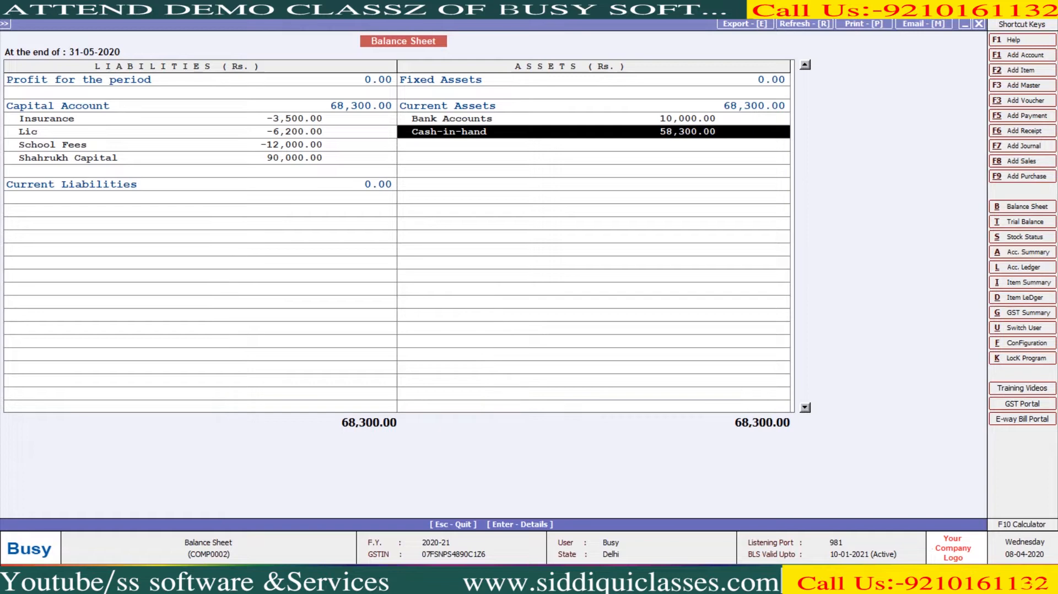
key(Escape)
key(Escape)
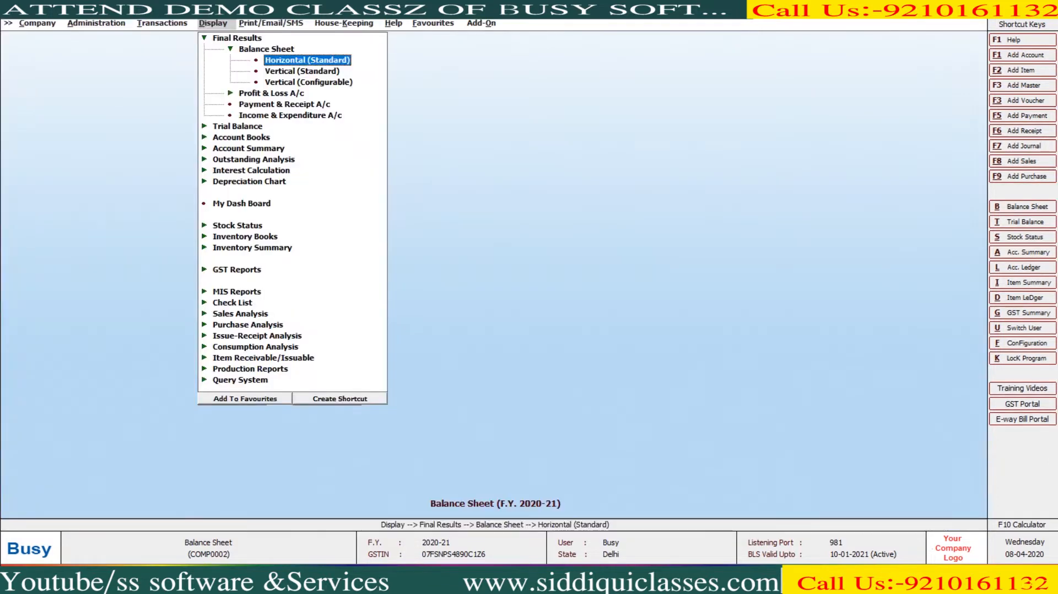
key(Left)
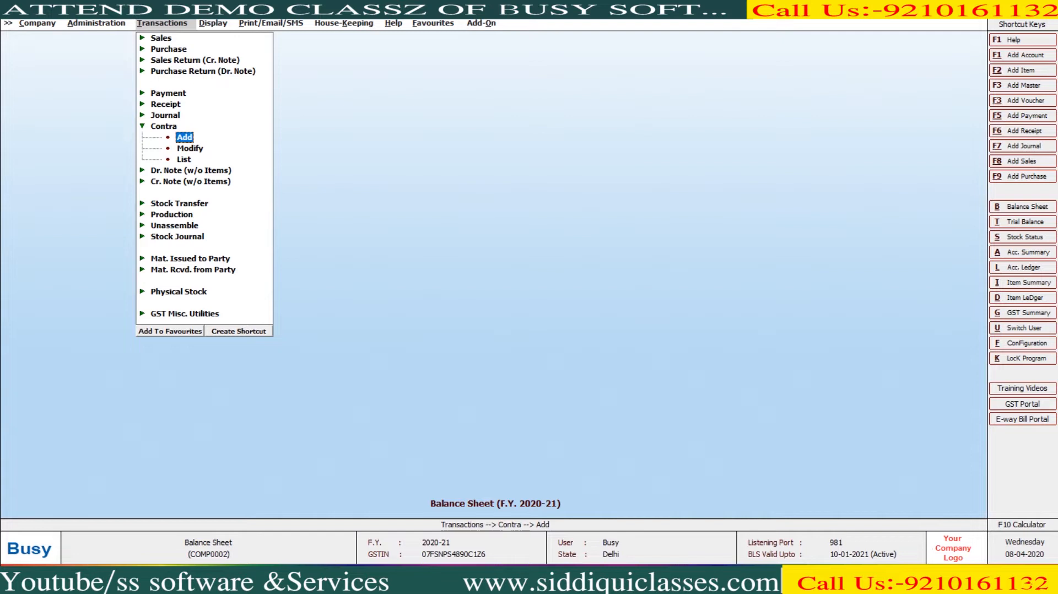
- Start purchase voucher 101 in the Main series with purchase type L/GST-18%
key(Up)
key(Up)
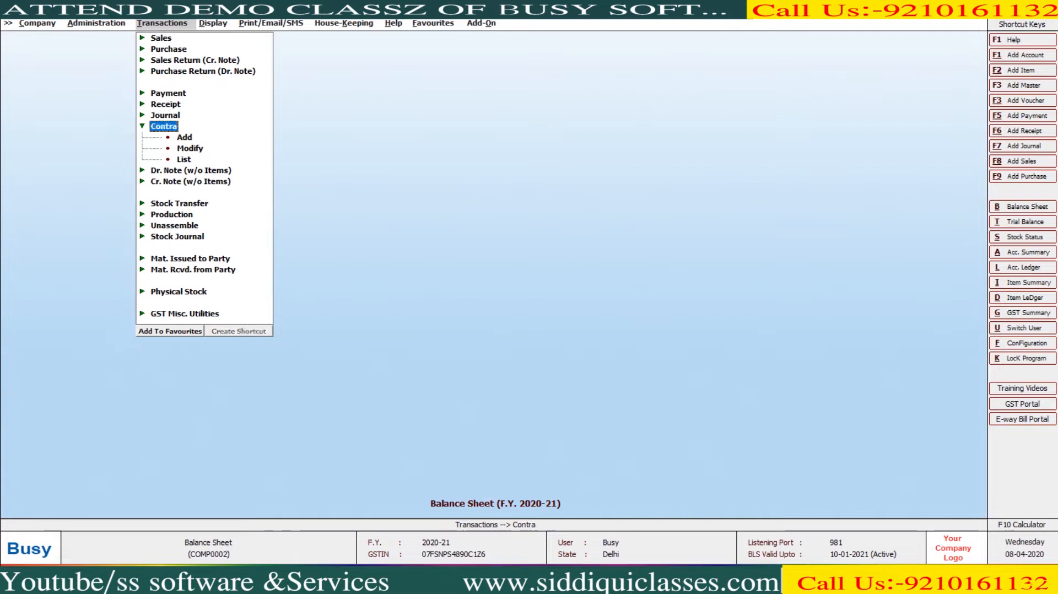
key(Up)
key(Up)
key(Up)
key(Up)
key(Up)
key(Return)
key(Return)
key(Return)
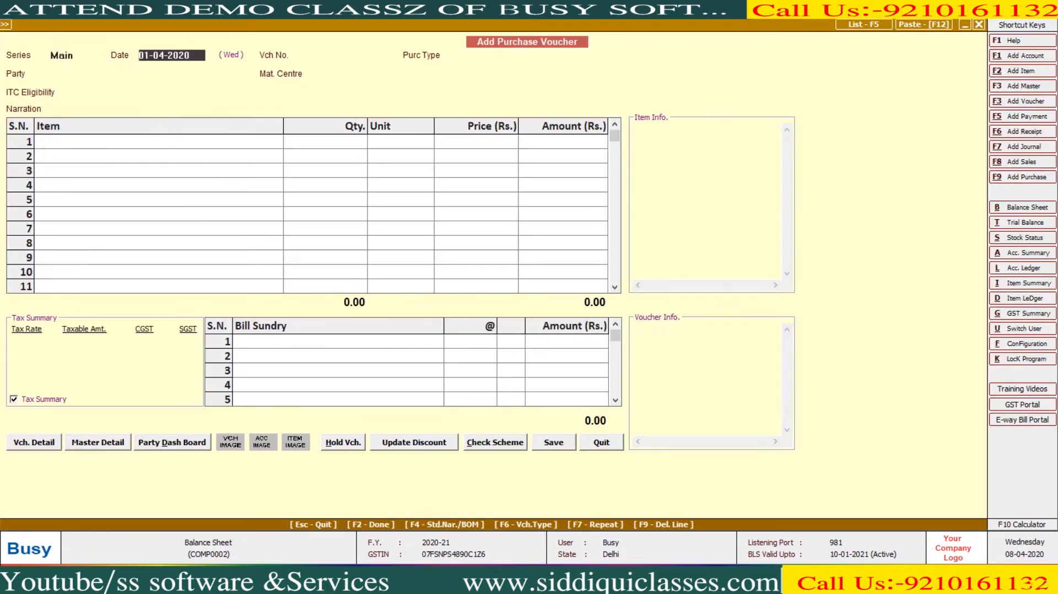
key(Return)
text(101)
key(Return)
text(1)
key(Down)
key(Down)
key(Down)
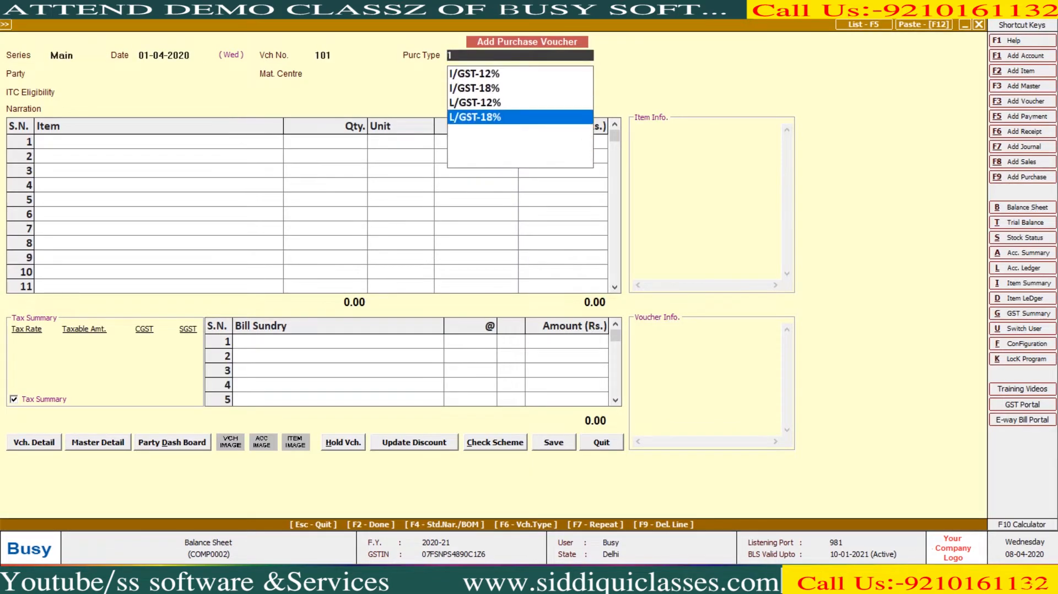
key(Return)
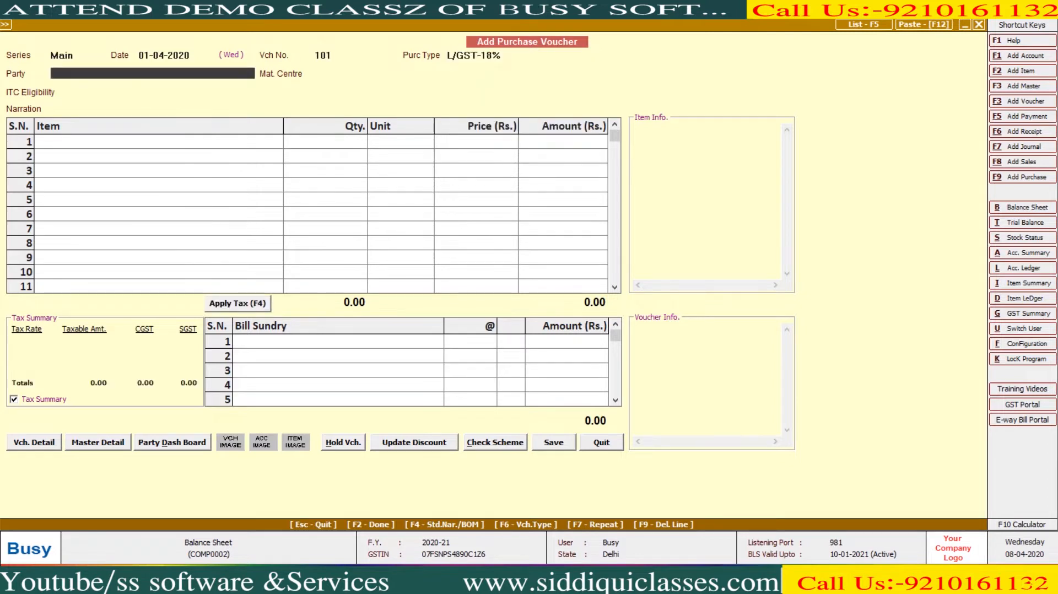
- Create supplier SS SOFTWARE AND SERVICES under Sundry Creditors with its GSTIN
key(F3)
text(SS SIF)
key(BackSpace)
key(BackSpace)
text(OFTWARE AND SERVICES)
key(Return)
key(Return)
text(SUND)
key(Return)
key(Return)
key(Return)
key(Return)
key(Return)
key(Return)
key(Return)
key(Return)
key(Return)
key(Return)
key(Return)
key(Return)
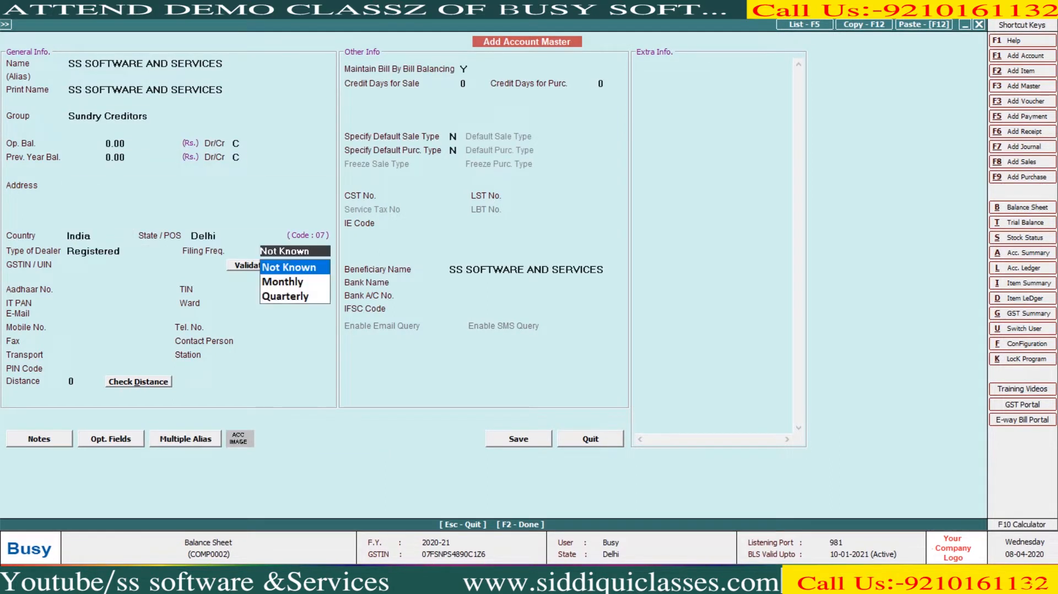
key(Return)
key(Return)
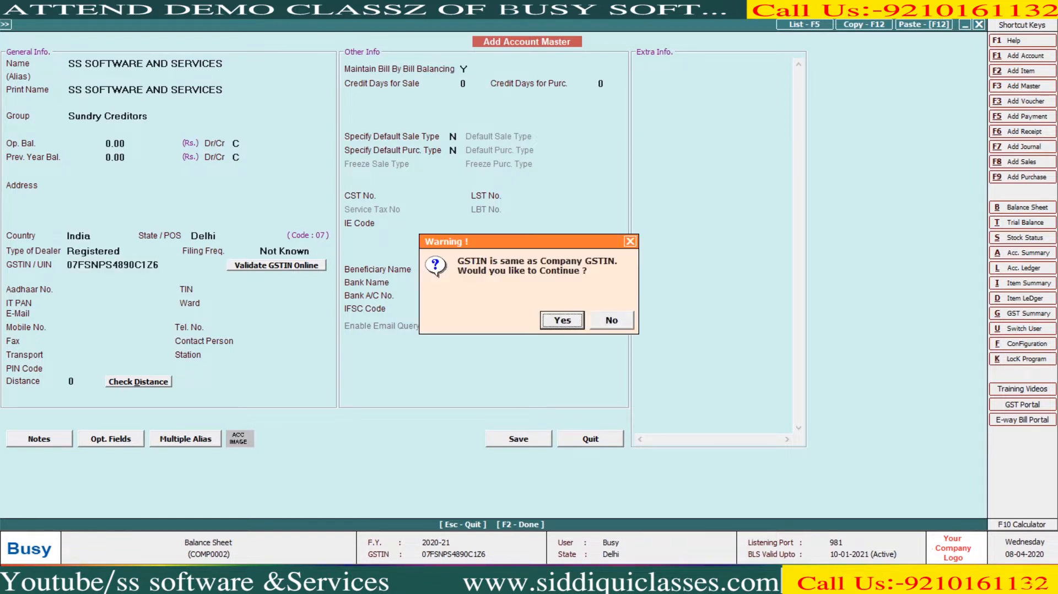
- Save the supplier despite the GSTIN warning and start a new item BUSY SOFTWARE
key(Return)
key(Return)
key(Return)
key(Return)
key(Return)
key(Return)
key(Return)
key(Return)
key(Return)
key(Return)
key(Return)
key(Return)
key(Return)
key(Return)
text(N)
key(F2)
key(Left)
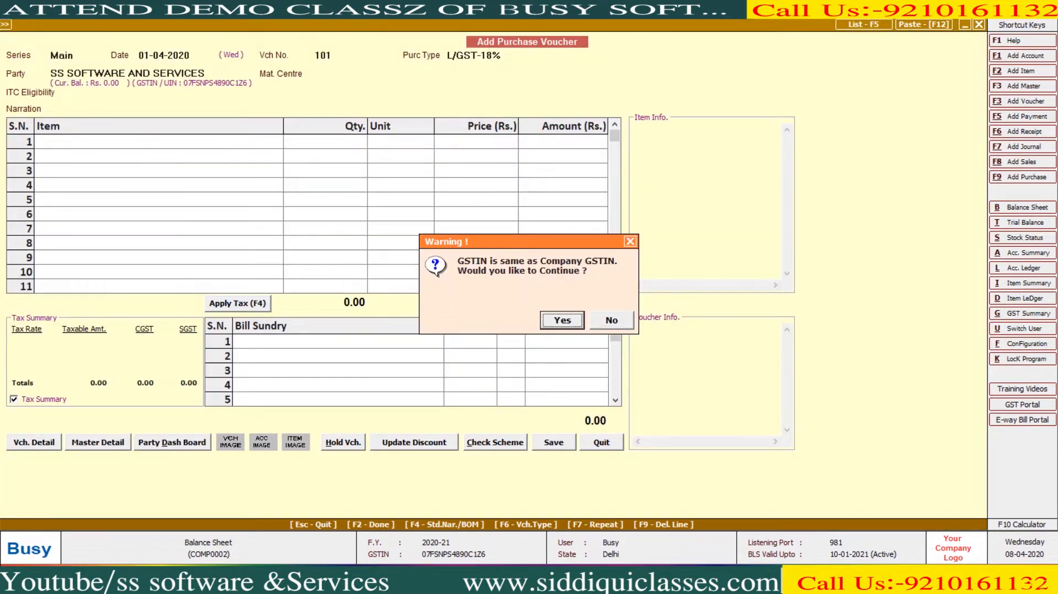
key(Return)
key(Return)
key(Return)
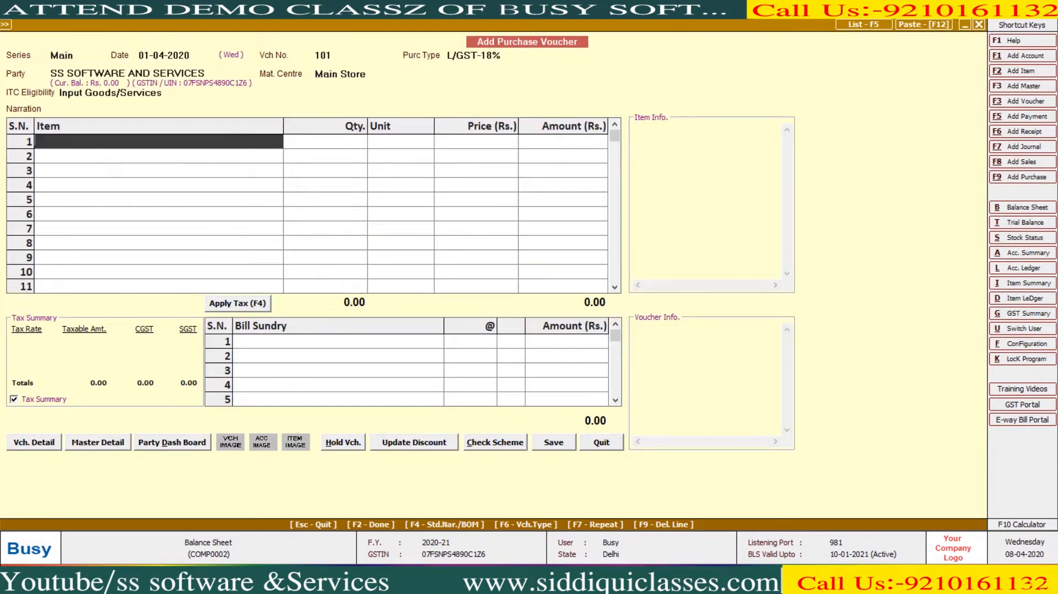
key(F2)
text(BUSY SOFTWARE)
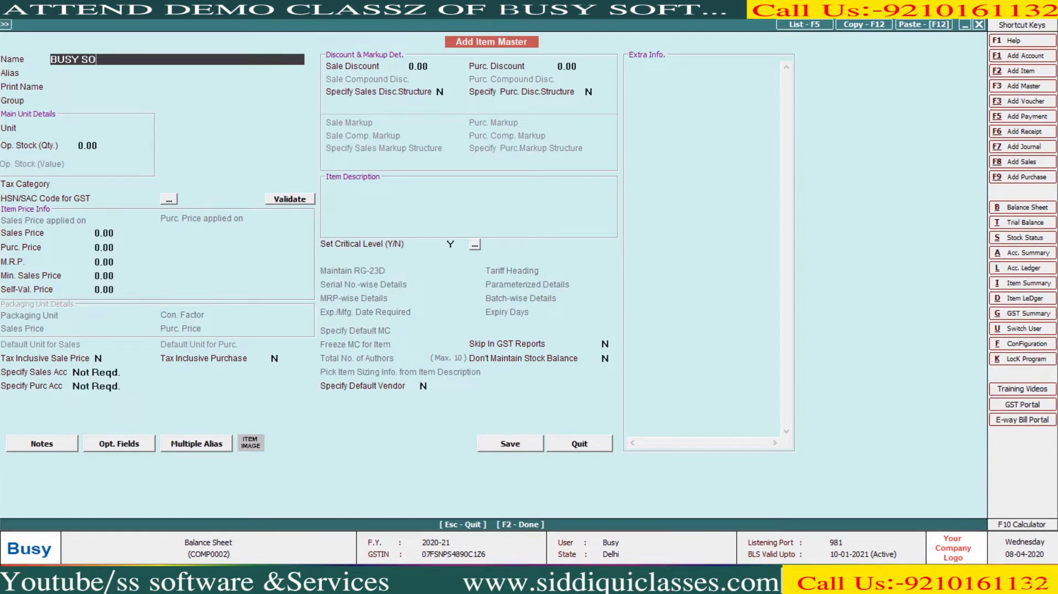
- Give the BUSY SOFTWARE item the GST 18% tax category and HSN code 8503
key(Return)
key(Return)
key(Return)
key(Return)
key(Return)
key(Return)
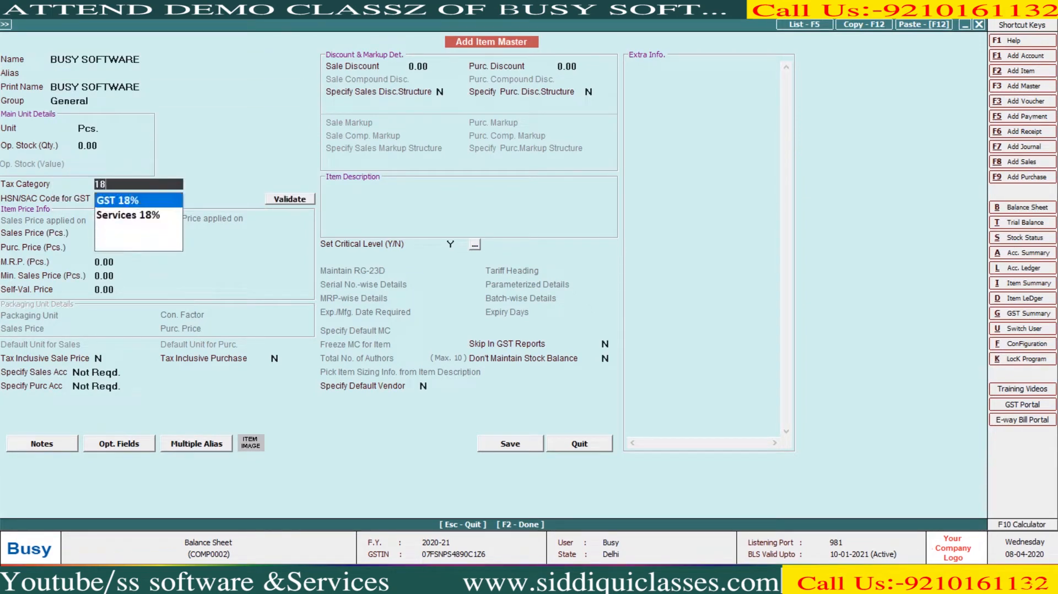
key(Return)
text(8503)
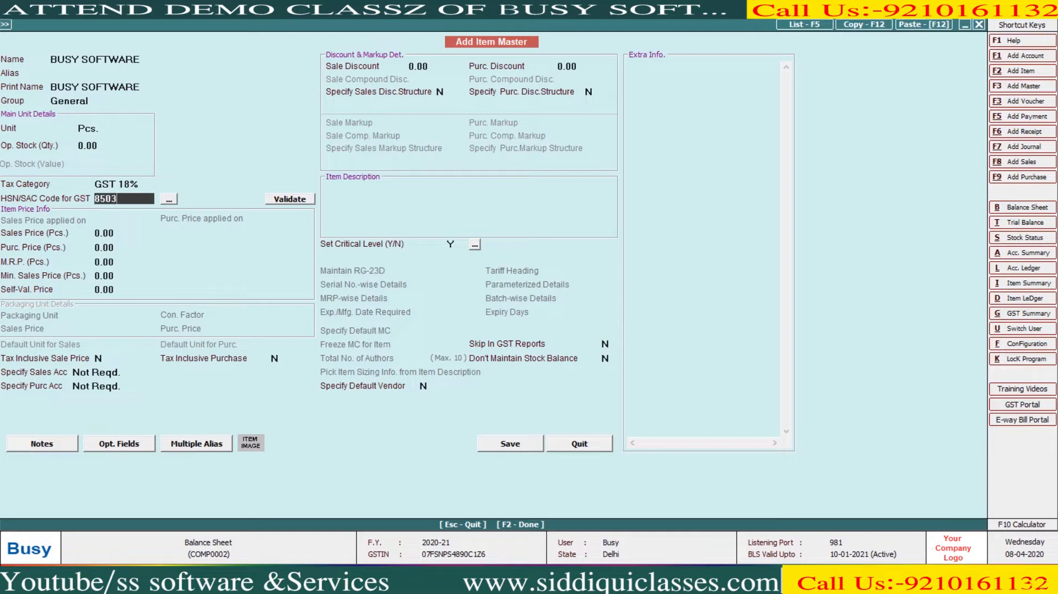
key(Return)
key(Return)
key(F2)
key(Right)
key(Return)
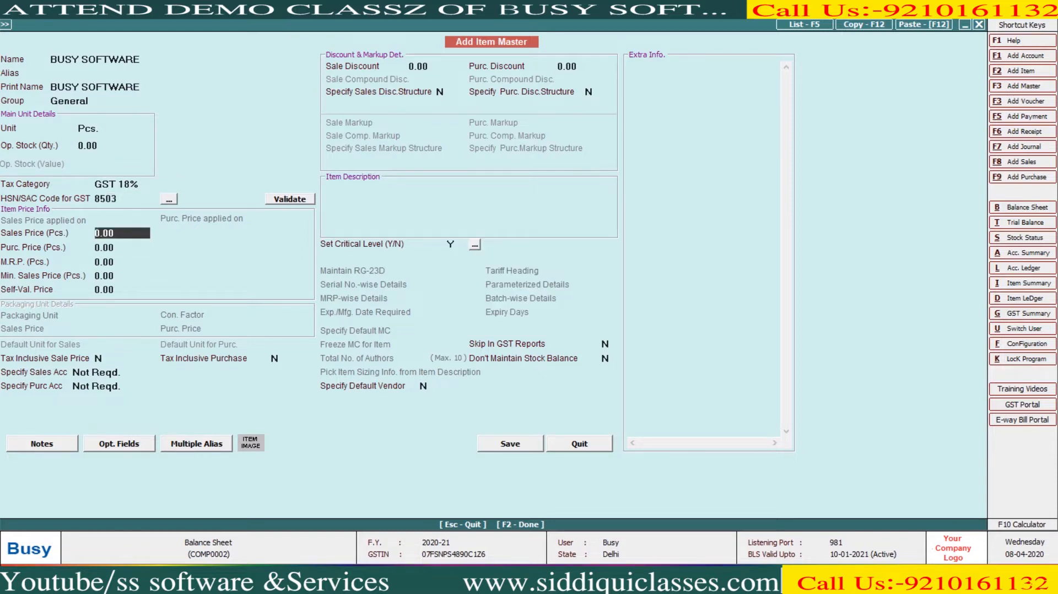
- Set BUSY SOFTWARE's sales price 15,000 and purchase price 13,500, save it, and enter quantity 15
text(1500)
key(Return)
key(Up)
key(F2)
key(Right)
key(Return)
text(15000)
key(Return)
text(13,500)
key(Return)
key(F2)
key(Return)
text(15)
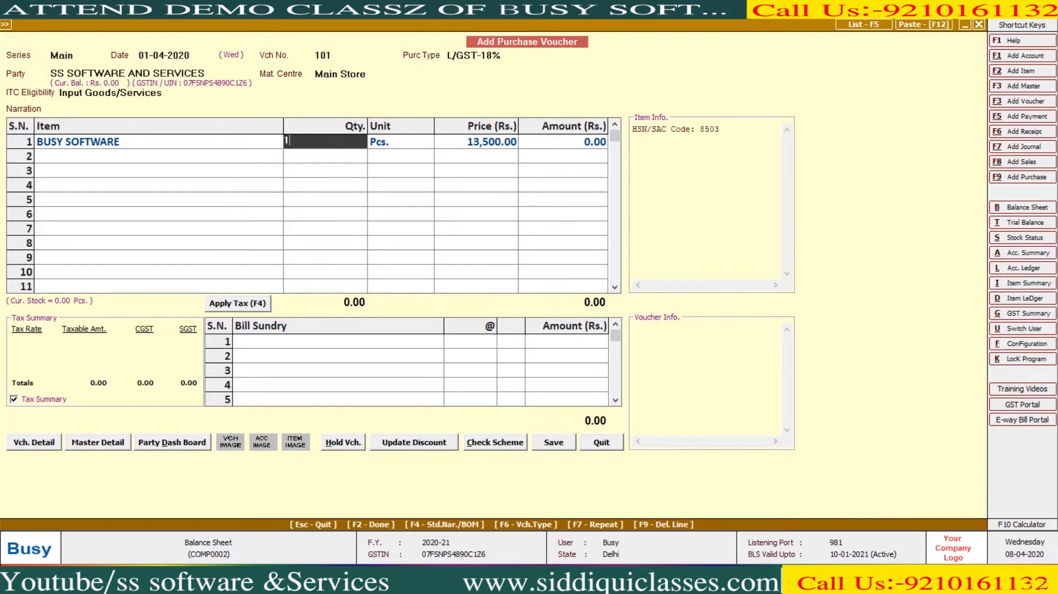
key(Return)
key(Return)
key(Return)
key(Return)
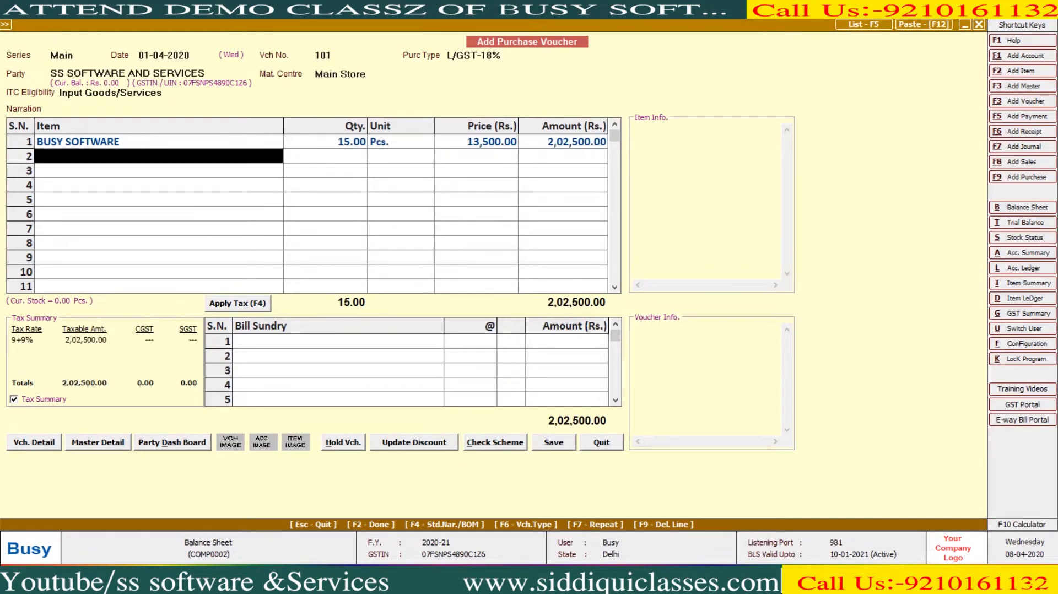
- Create item TALLY SOFTWARE in group General, unit Pcs., GST 18%, HSN 8503
key(alt+F2)
text(TA)
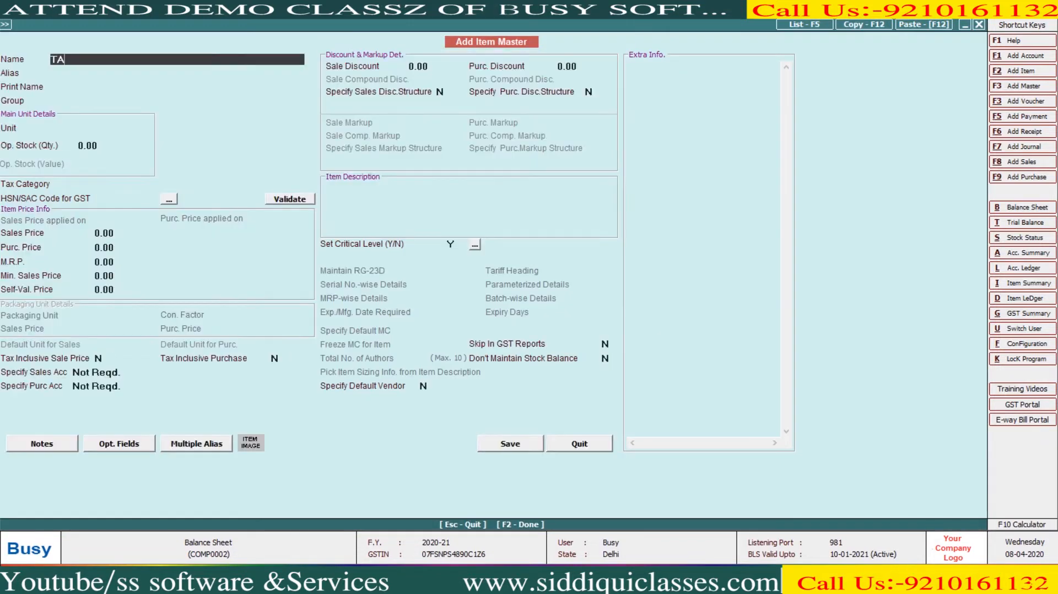
text(LLY SOFTWARE)
key(Return)
key(Return)
key(Return)
text(Pcs.)
key(Return)
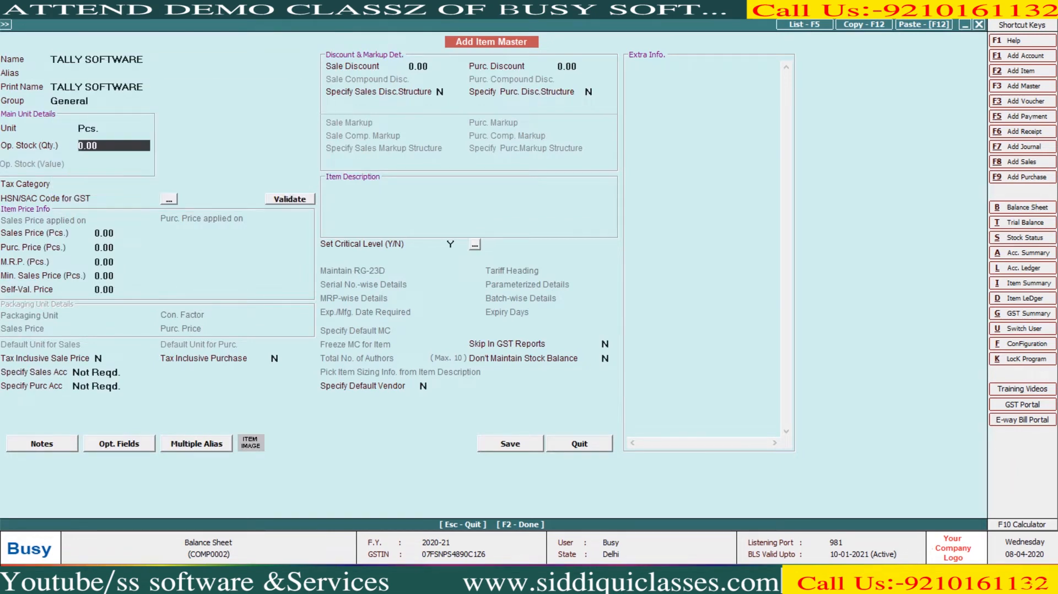
key(Return)
text(1)
key(Down)
key(Return)
text(8503)
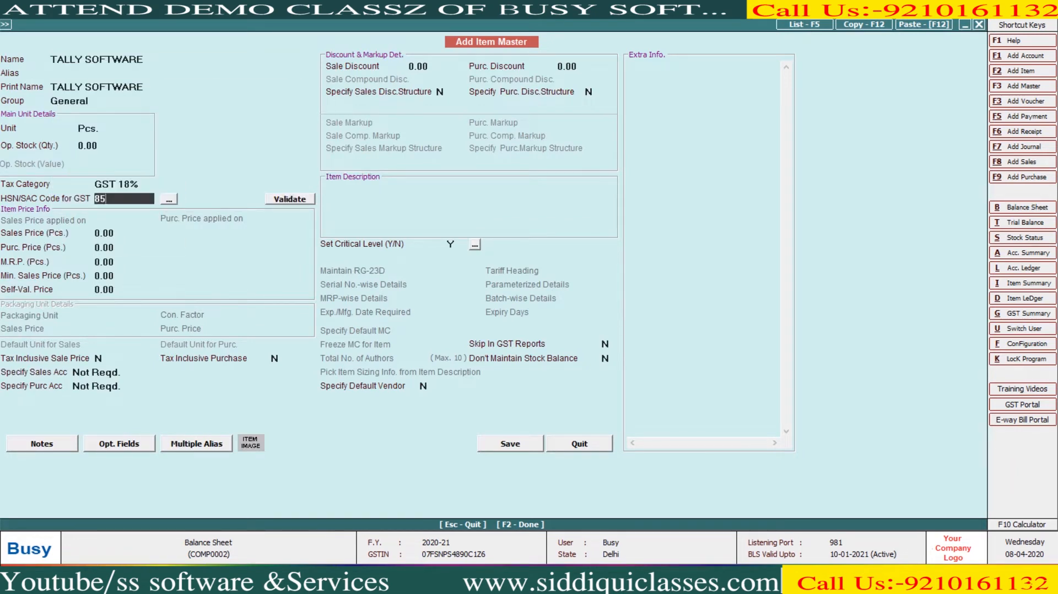
key(Return)
key(Return)
- Give TALLY SOFTWARE purchase price 21,000 and sales price 23,200, save it, and enter quantity 12
text(2)
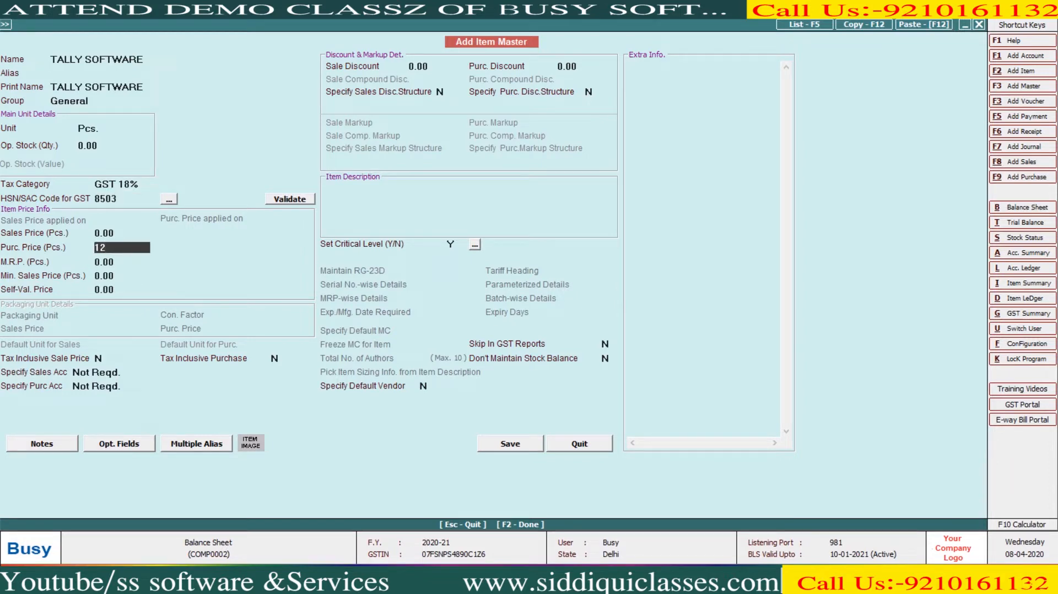
text(1,000)
key(Return)
key(Up)
key(Up)
text(23200)
key(Return)
key(F2)
key(Return)
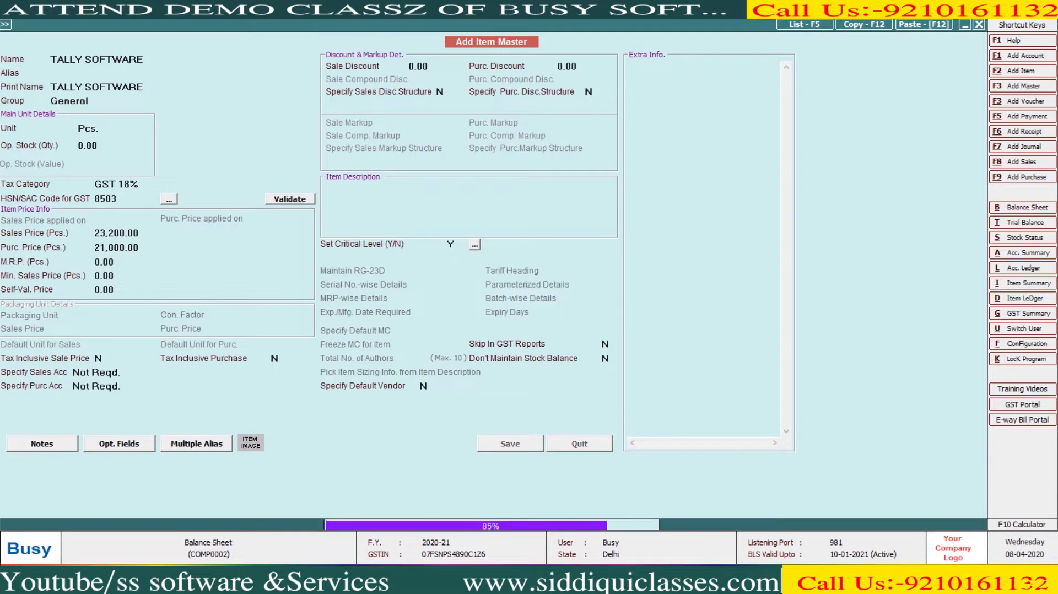
text(12)
key(Return)
key(Return)
key(Return)
key(Return)
key(Return)
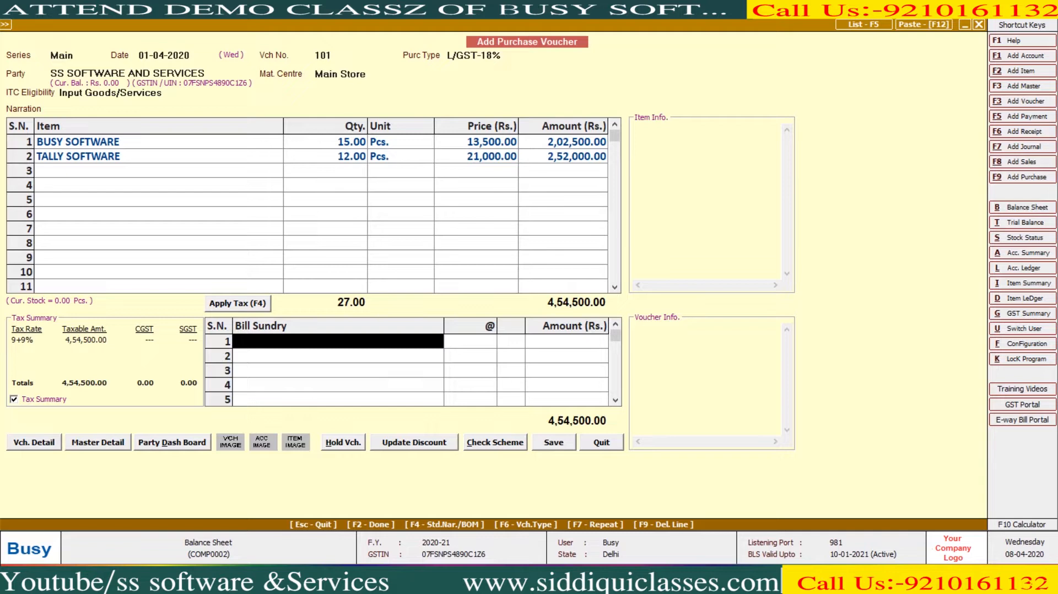
- Apply 9% CGST and SGST and save purchase voucher 101 at 5,36,310.00
key(F4)
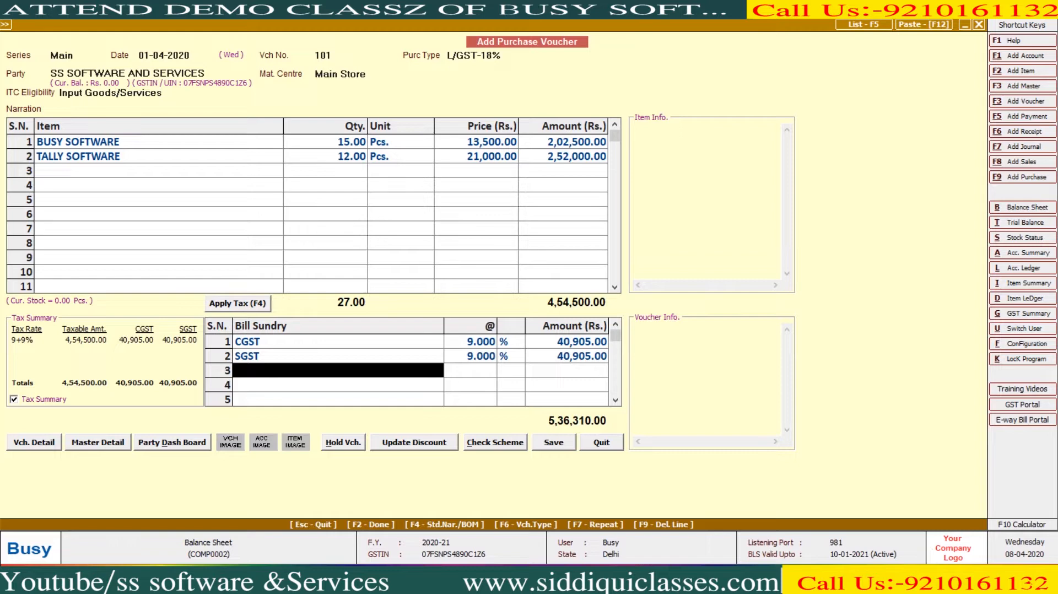
key(Return)
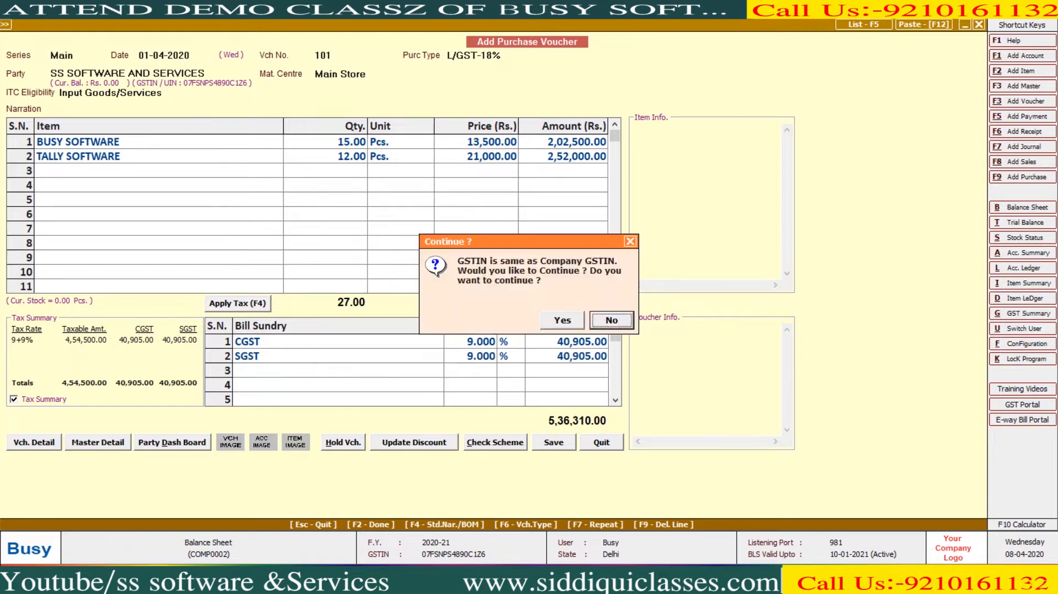
key(y)
key(F2)
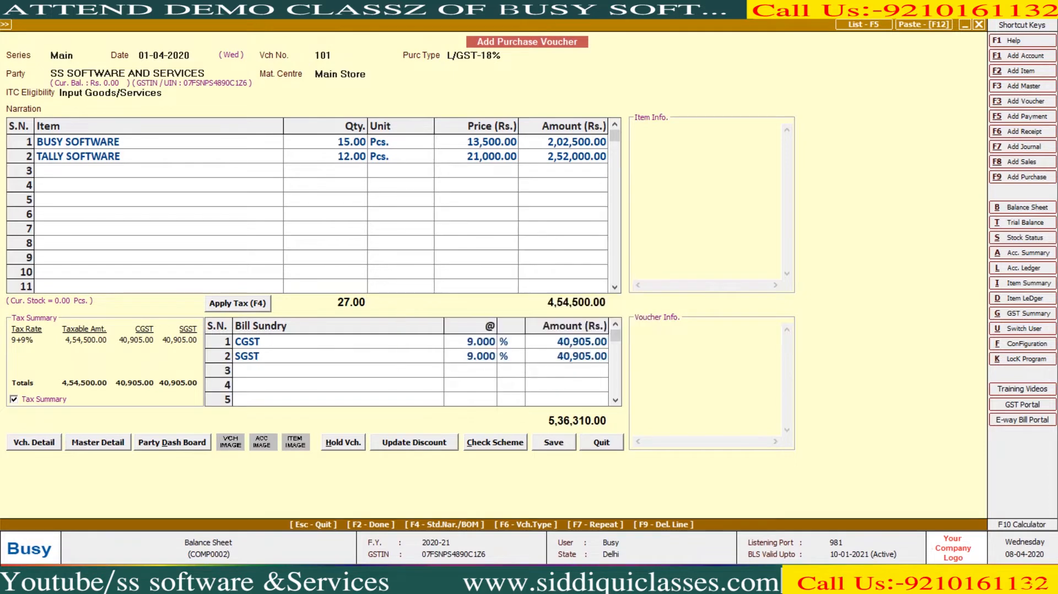
key(Return)
- Date the new purchase voucher 10-04-2020
key(Return)
text(10-4)
key(Return)
- Set voucher number 784 and start a new party account named SK SOFTWARE
text(784)
key(Return)
key(Return)
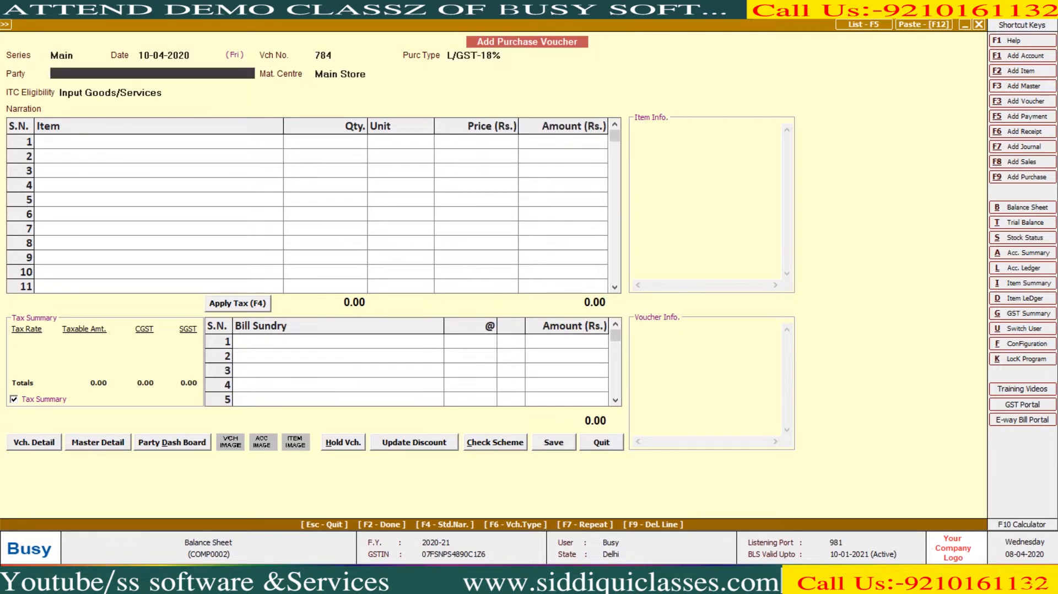
key(F3)
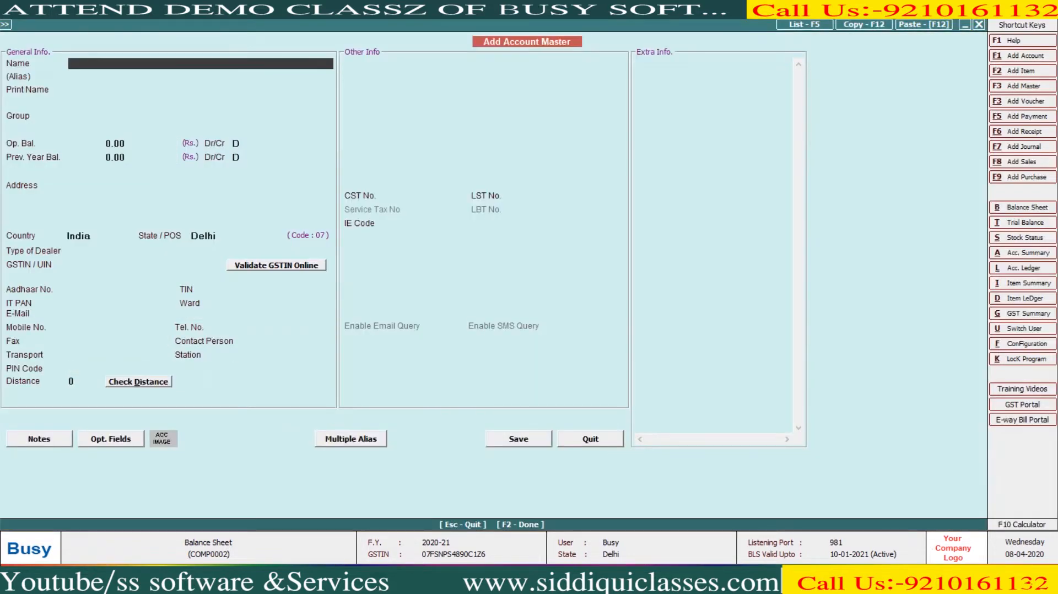
text(SK GA)
key(BackSpace)
key(BackSpace)
text(SOFTWARE)
key(Return)
key(Return)
- Put SK SOFTWARE under Sundry Creditors, state Uttar Pradesh, with its GSTIN and no bill-by-bill, and save
text(SUN)
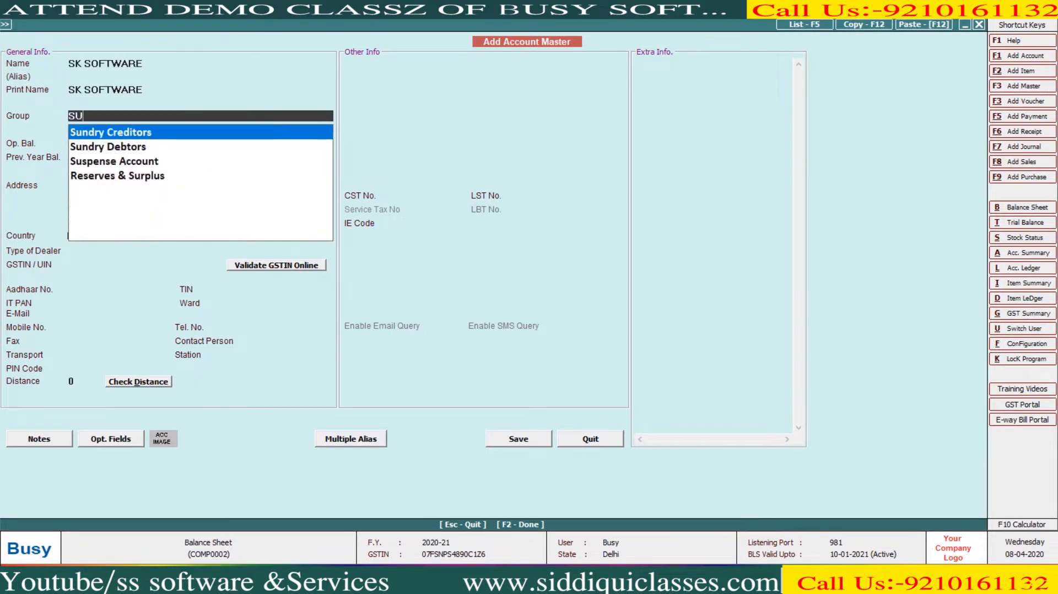
key(Return)
key(Return)
key(Return)
key(Return)
key(Return)
key(Return)
key(Return)
key(Return)
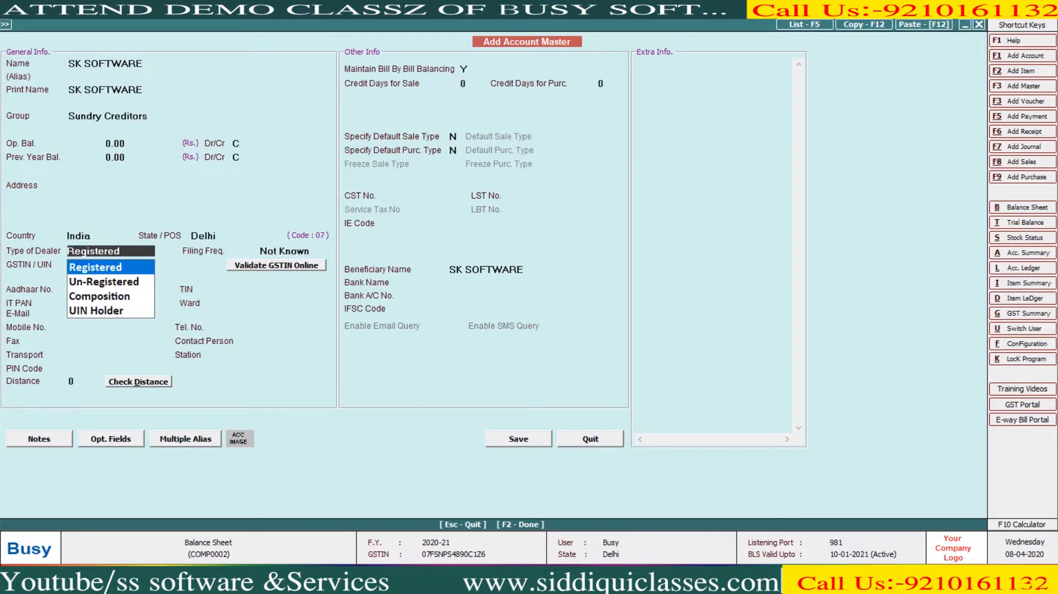
text(UT)
key(Return)
key(Return)
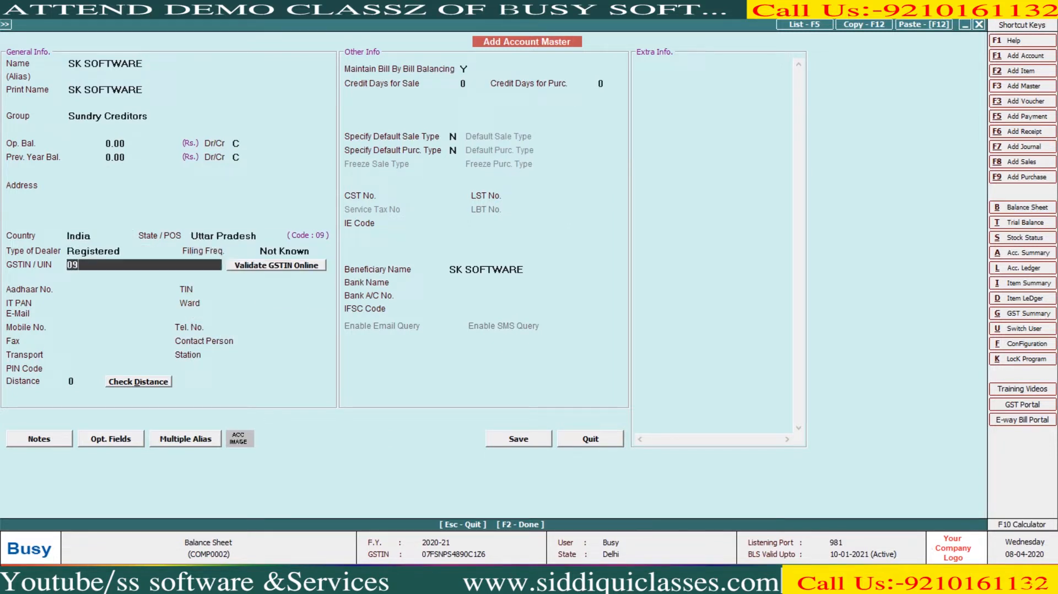
key(Return)
key(Left)
key(Return)
key(Return)
key(Return)
key(Return)
key(Return)
key(Return)
key(Return)
key(Return)
key(Return)
key(Return)
key(Return)
key(Return)
key(Return)
key(Return)
key(Return)
key(Return)
key(Up)
key(Up)
key(n)
key(Return)
key(Return)
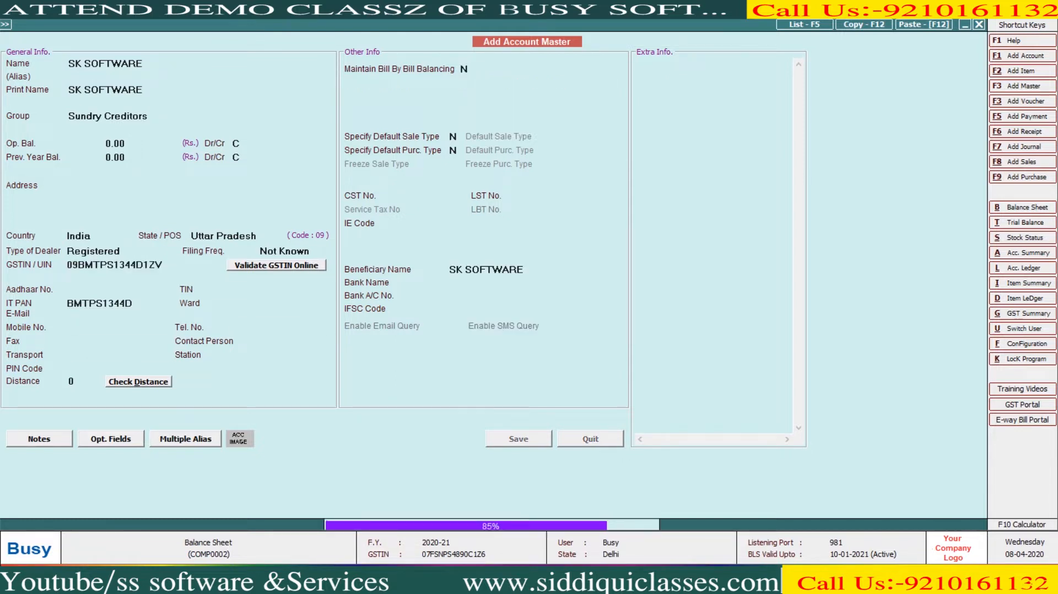
- Confirm SK SOFTWARE as the party and choose purchase type I/GST-18%
key(Return)
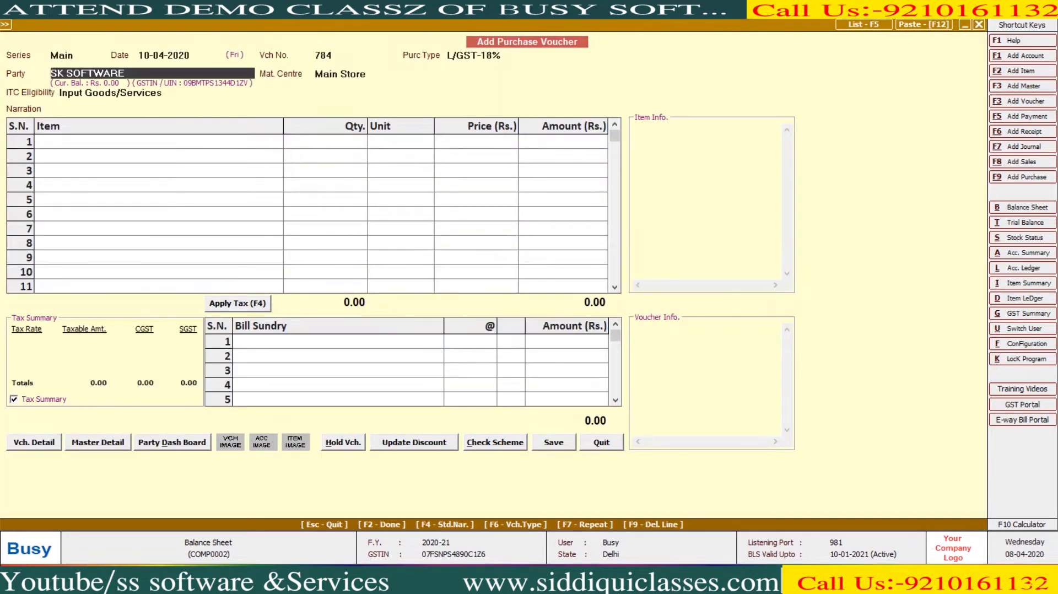
key(Return)
text(18)
key(Return)
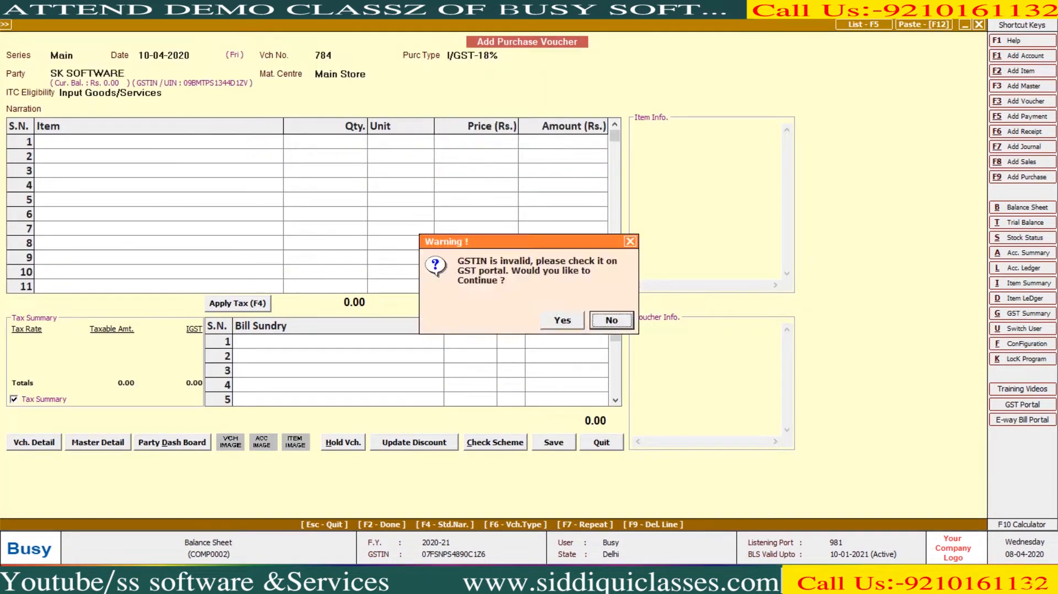
key(Return)
key(Return)
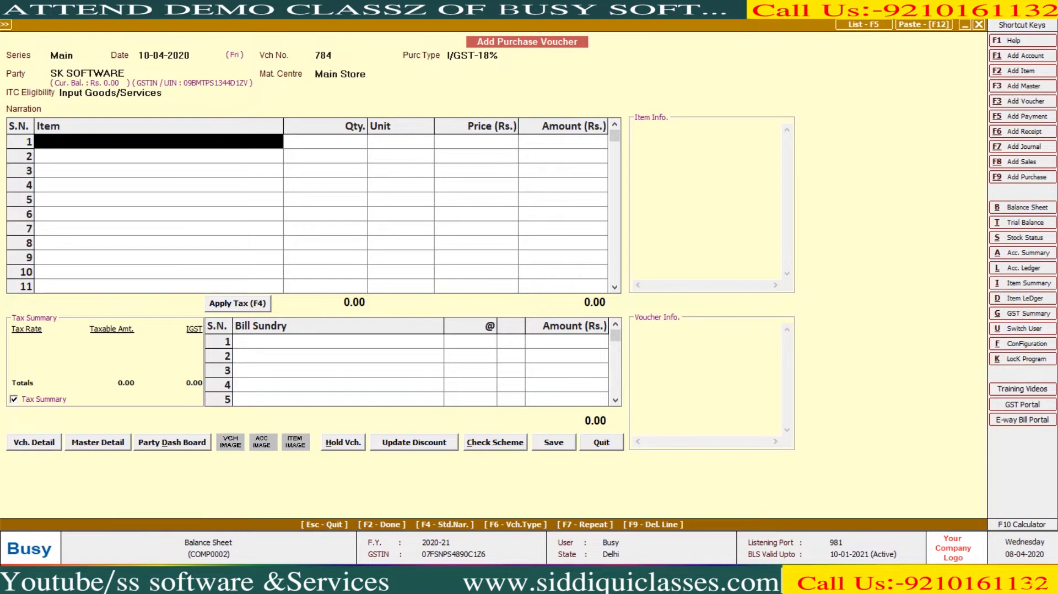
key(F3)
key(F1)
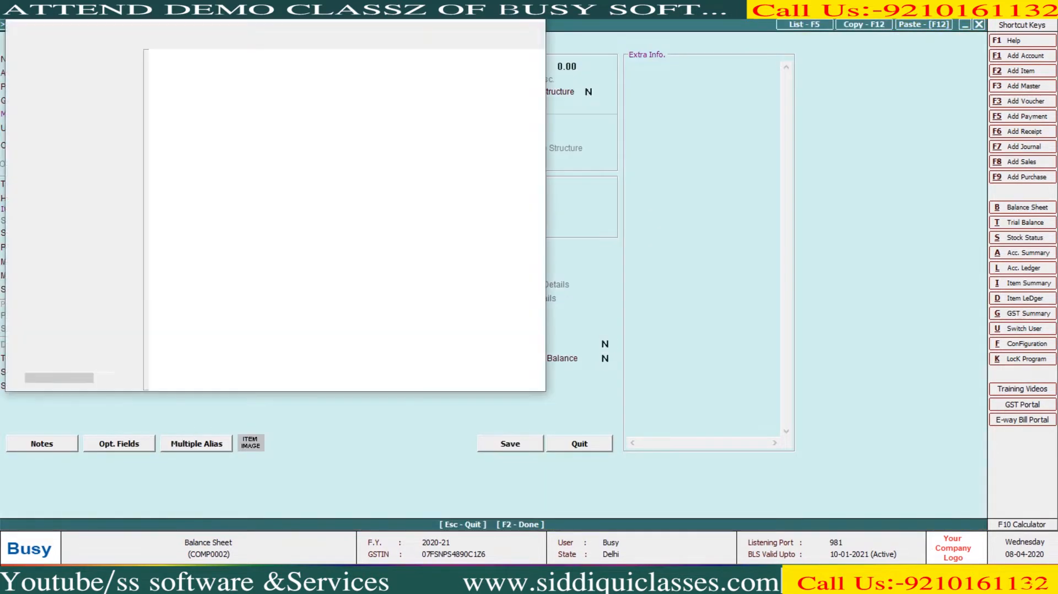
key(alt+F4)
key(Escape)
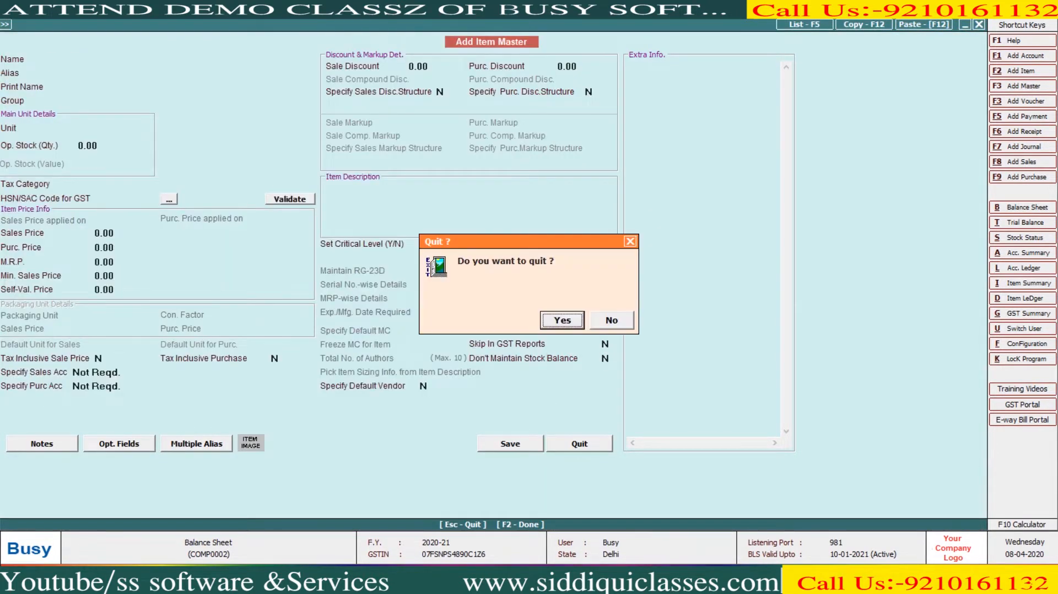
key(Return)
- Enter 12 BUSY SOFTWARE at 13,000 and 8 TALLY SOFTWARE at 20,800, applying 18% IGST
text(b)
key(Return)
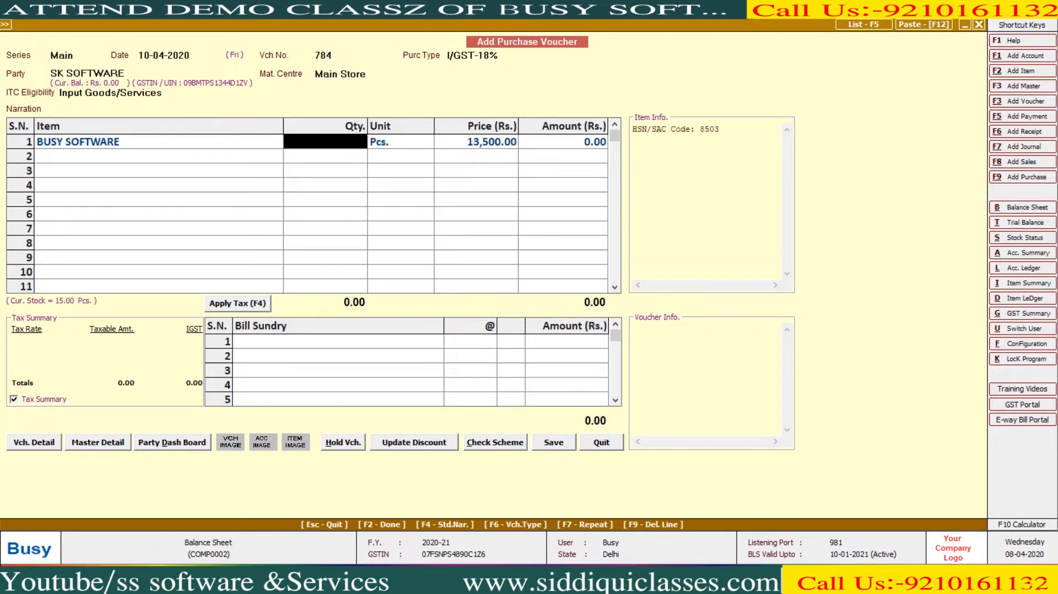
text(12)
key(Return)
text(13000)
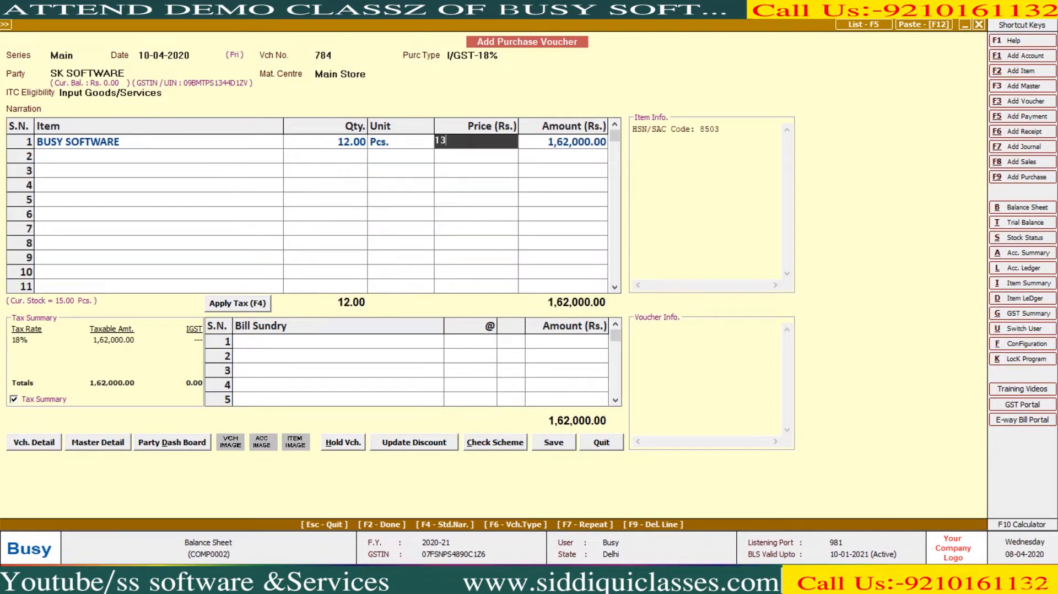
key(Return)
key(Return)
text(t)
key(Return)
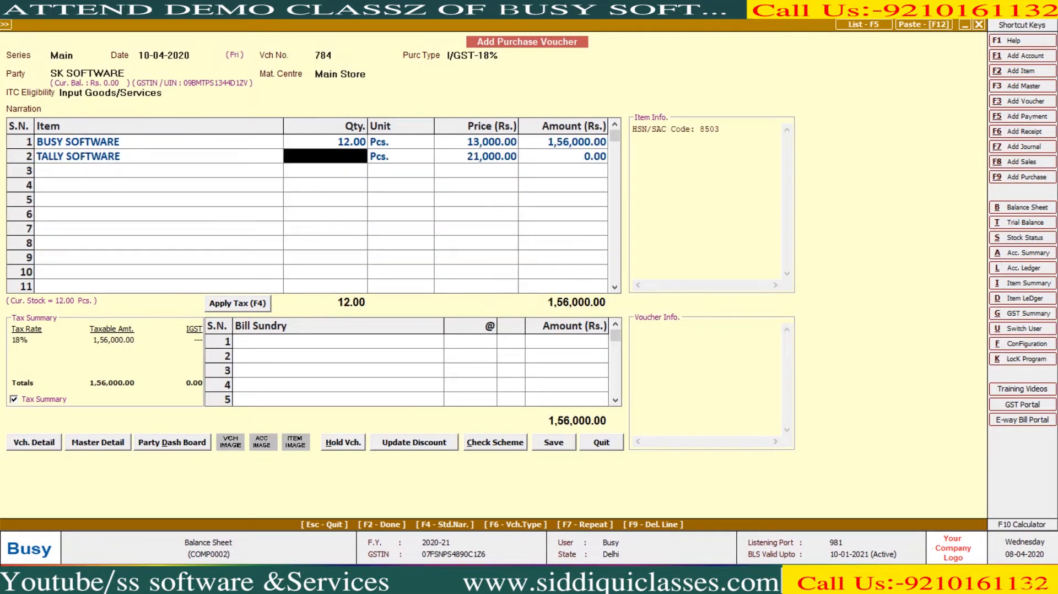
text(8)
key(Return)
key(Return)
text(20800)
key(Return)
key(Return)
key(Return)
key(F4)
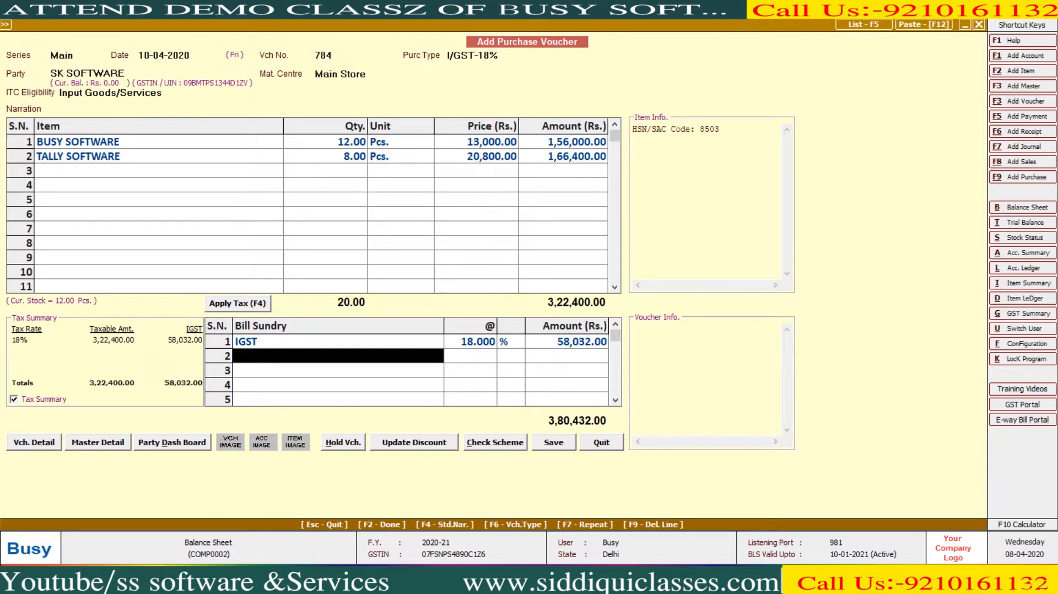
- Save voucher 784 at 3,80,432.00 despite the GSTIN warning and close the next blank voucher
key(Return)
key(Left)
key(Return)
key(F2)
key(F2)
key(Return)
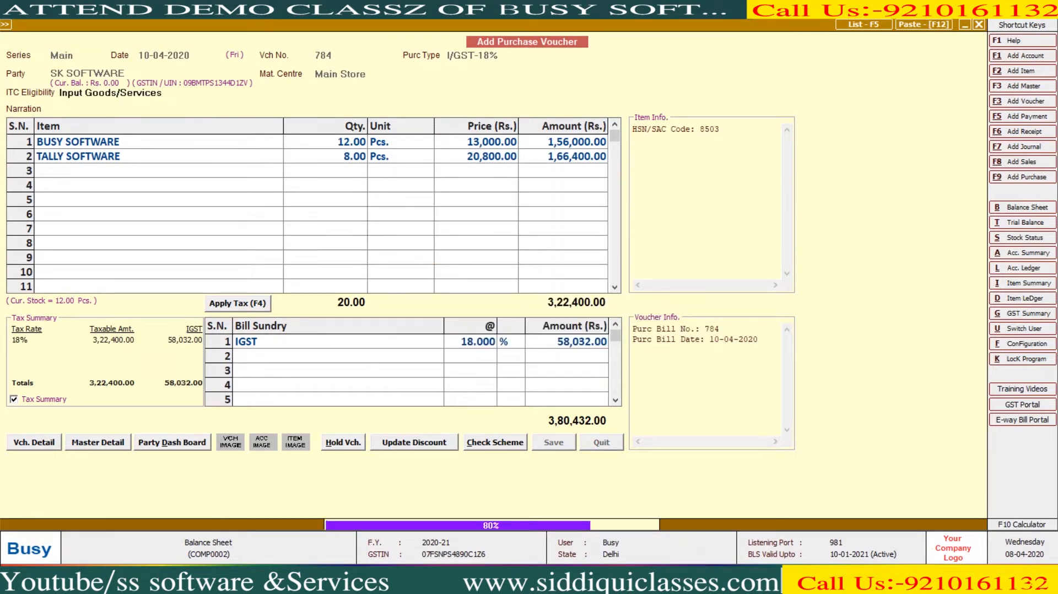
key(Escape)
key(Escape)
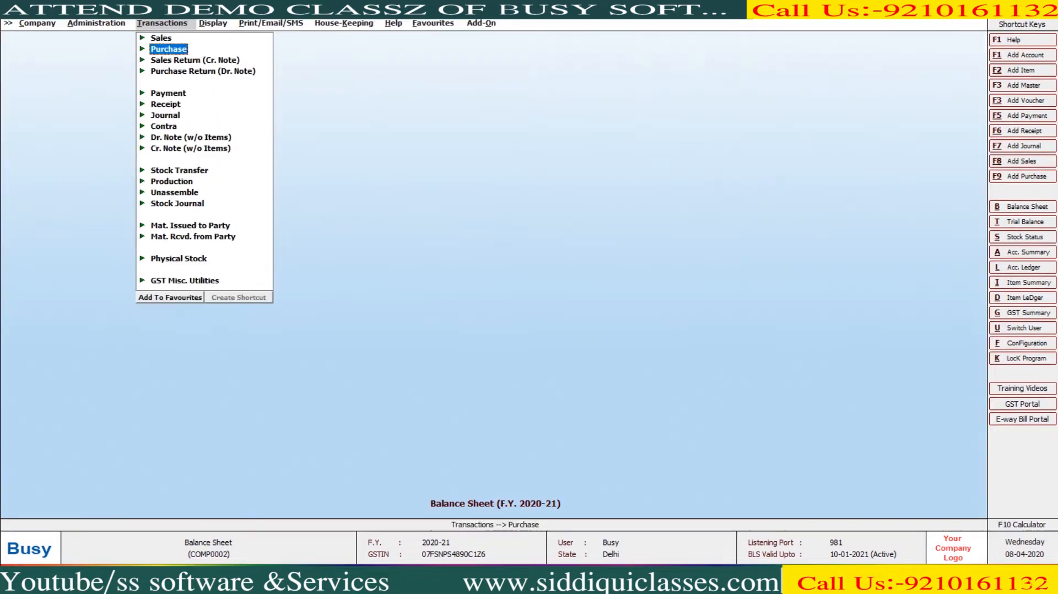
- Open the horizontal Balance Sheet and review its liabilities
key(Right)
key(Return)
key(Return)
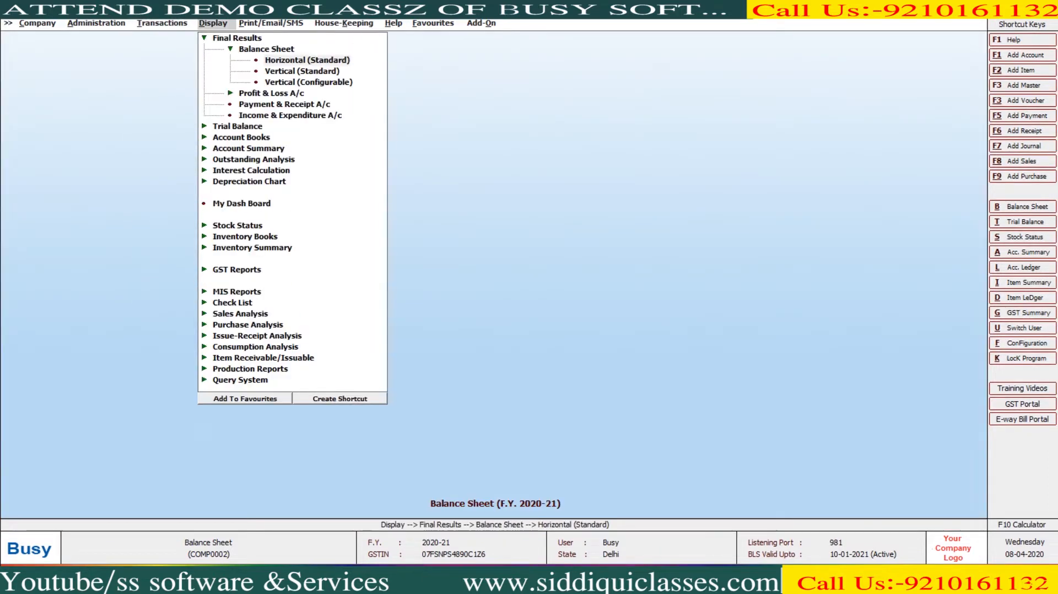
key(F2)
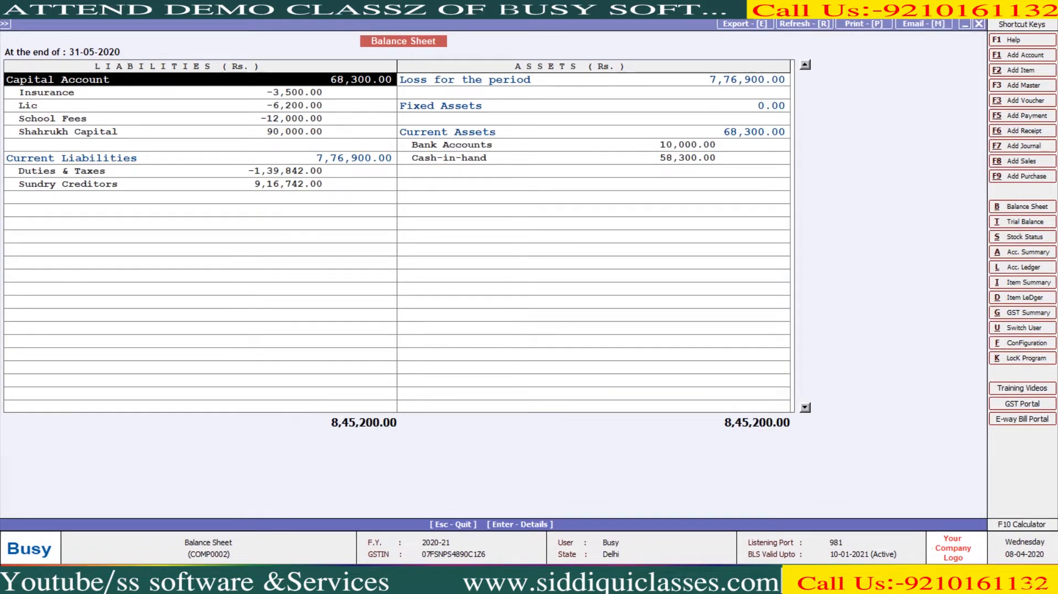
key(Down)
key(Down)
key(Down)
key(Down)
key(Down)
key(Down)
key(Down)
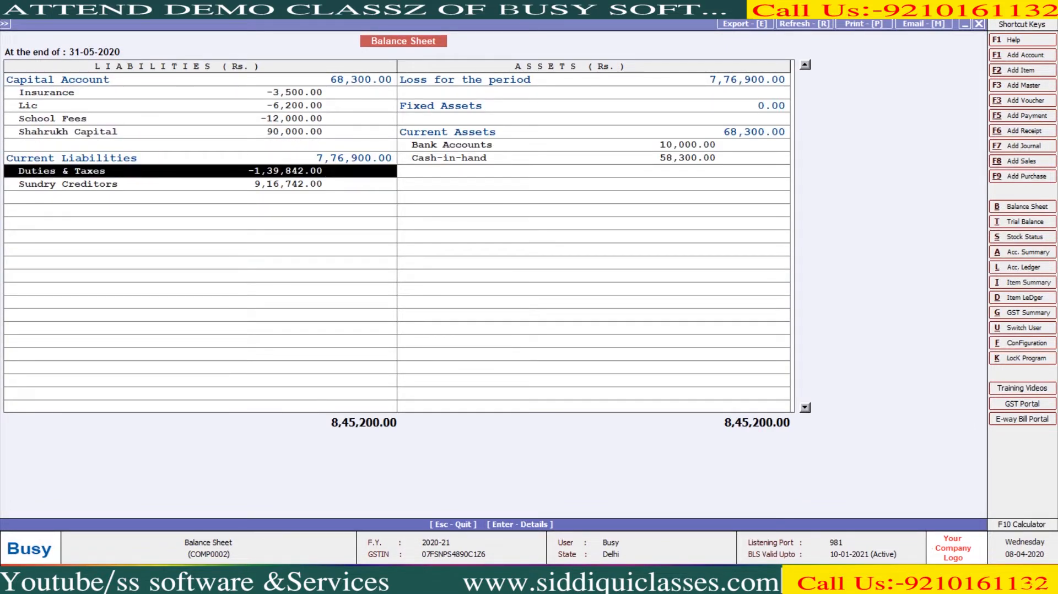
key(Up)
key(Up)
key(Up)
key(Up)
key(Up)
key(Down)
- Regenerate the Balance Sheet with stock updated, showing Stock-in-hand 7,76,900.00
key(Escape)
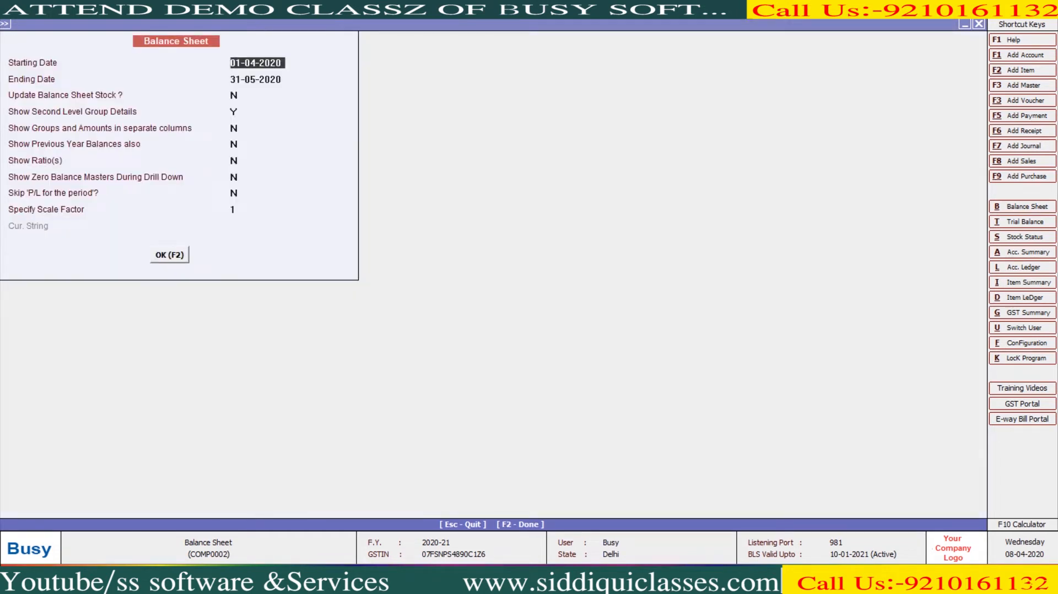
key(Return)
key(Return)
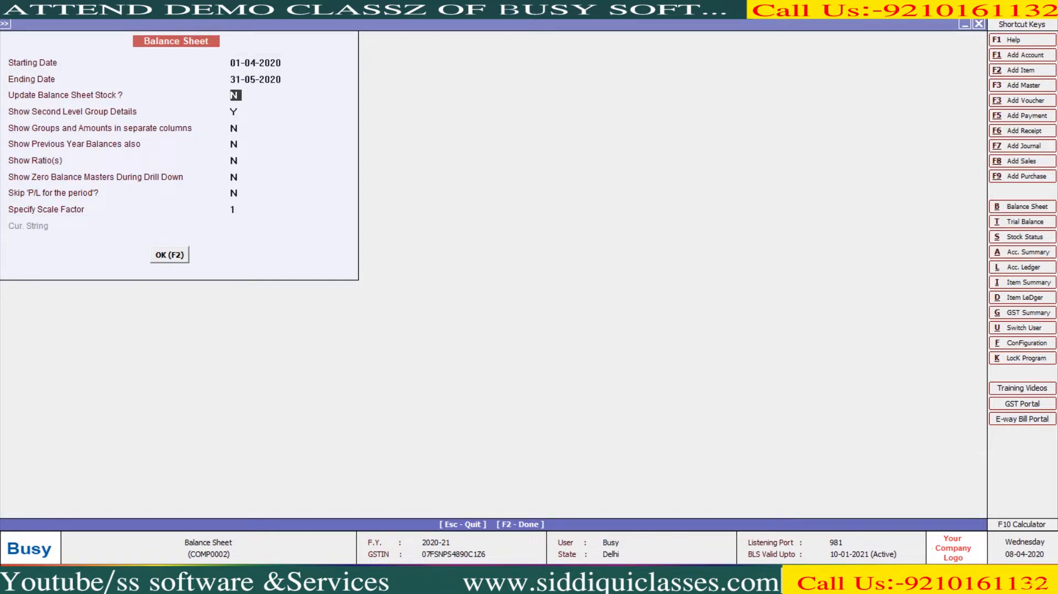
key(y)
key(F2)
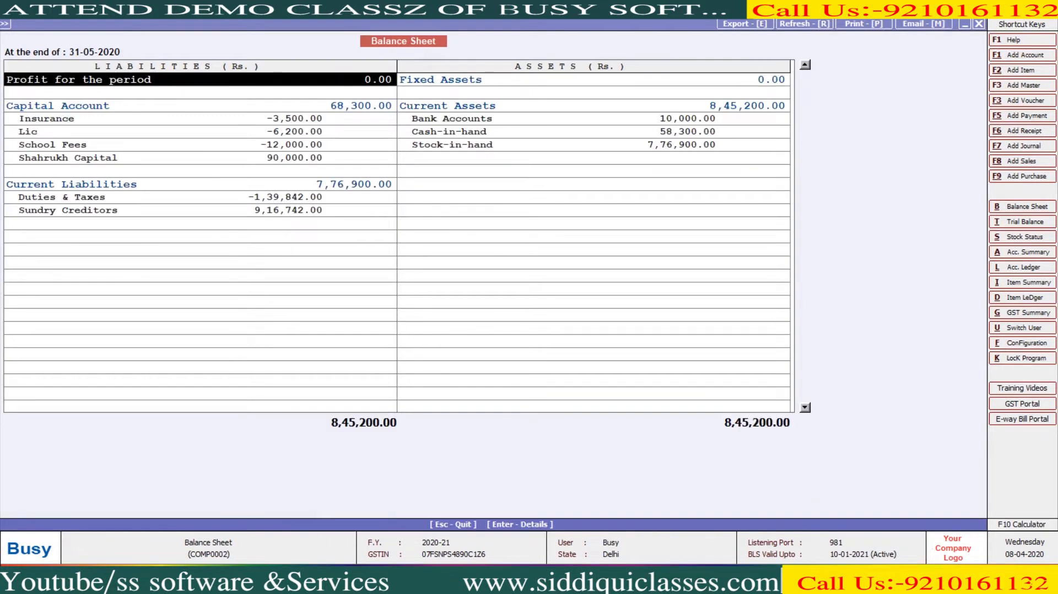
- Open Sundry Creditors: SK SOFTWARE 3,80,432.00 and SS SOFTWARE AND SERVICES 5,36,310.00
key(Down)
key(Down)
key(Down)
key(Down)
key(Right)
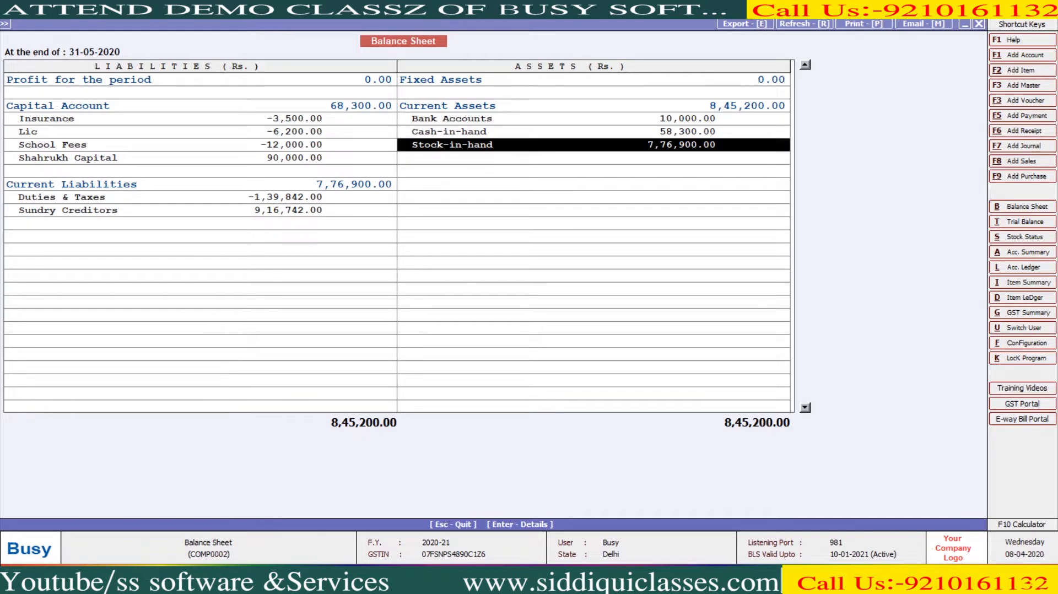
key(Left)
key(Down)
key(Down)
key(Down)
key(Down)
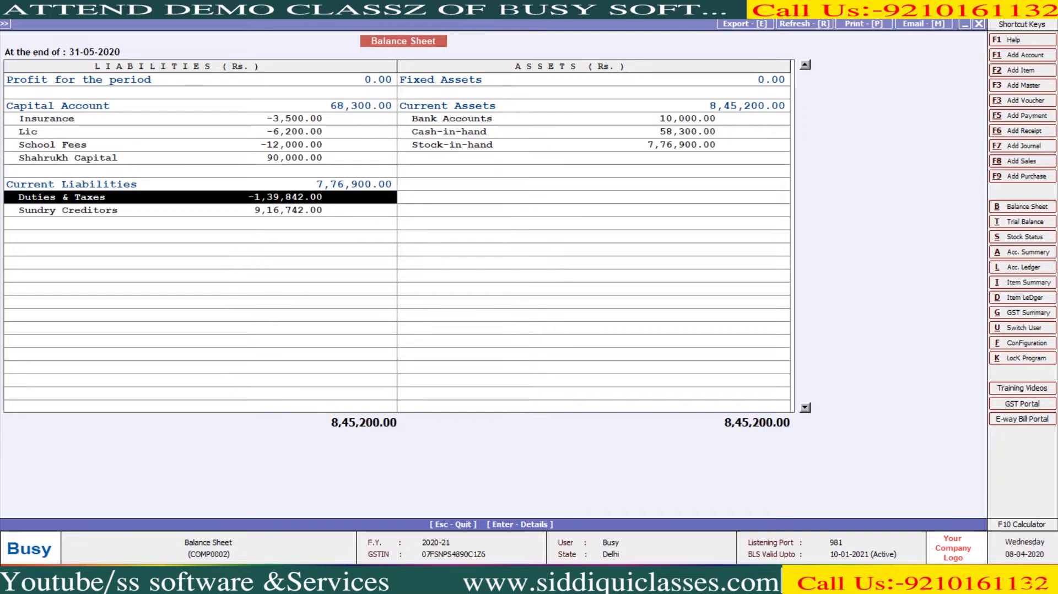
key(Down)
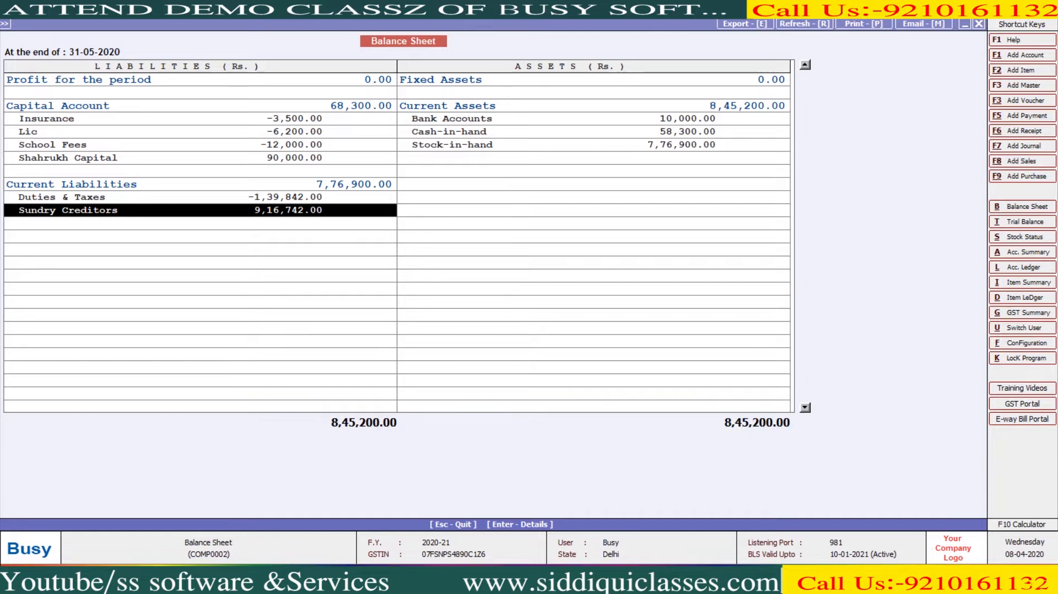
key(Return)
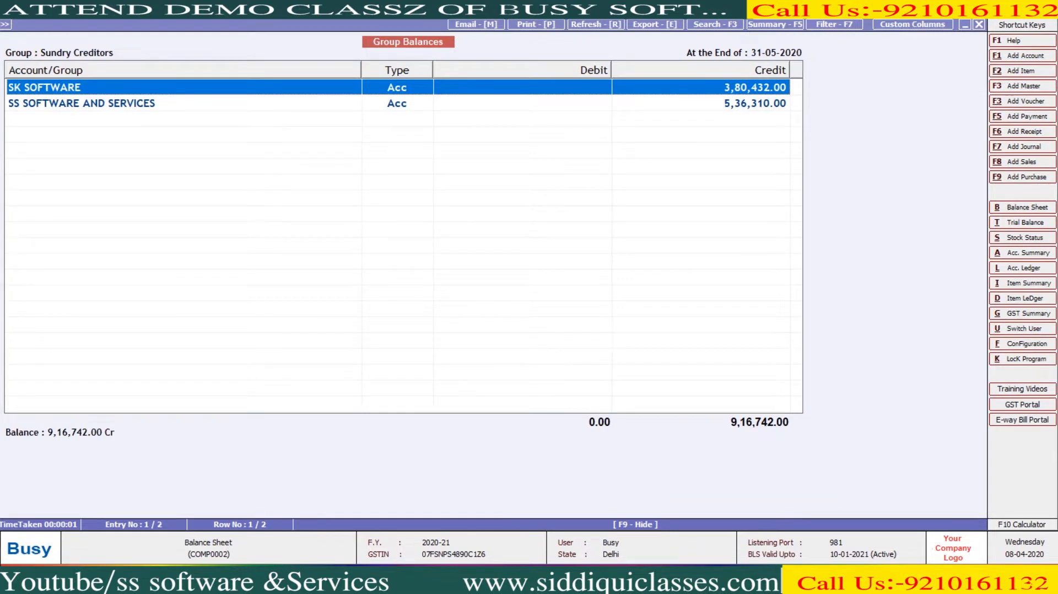
- Close the creditors breakdown, view the Profit & Loss account (Nett Profit 0.00), then close it
key(Down)
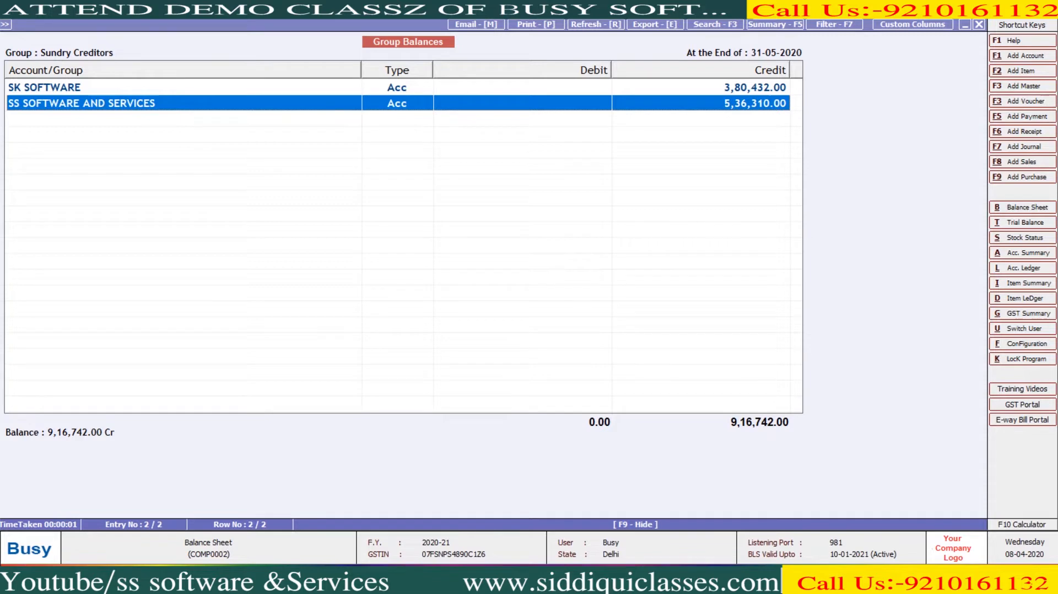
key(Escape)
key(Up)
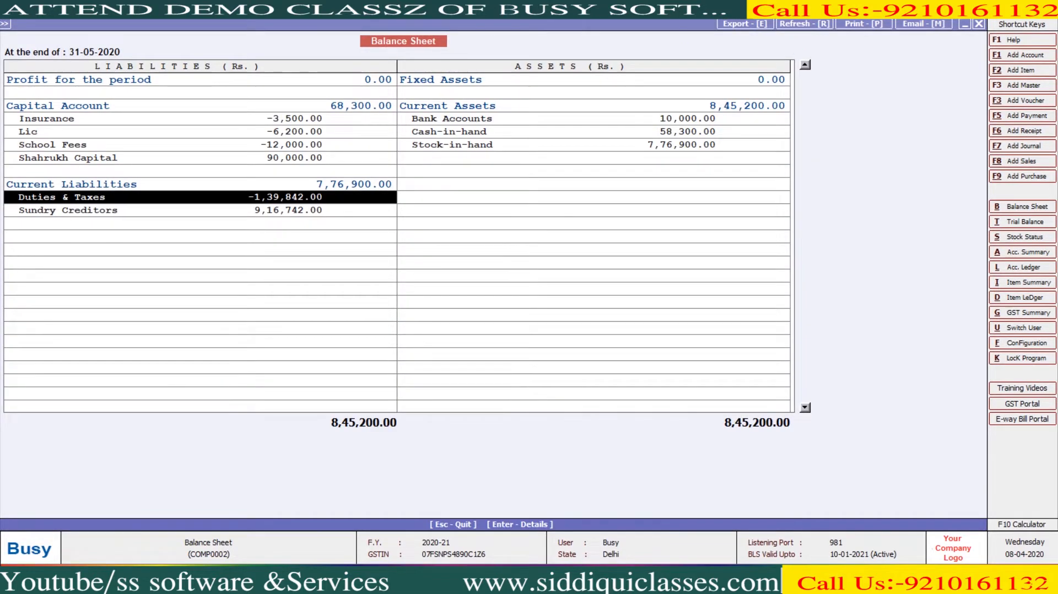
key(Up)
key(Up)
key(Up)
key(Up)
key(Up)
key(Up)
key(Up)
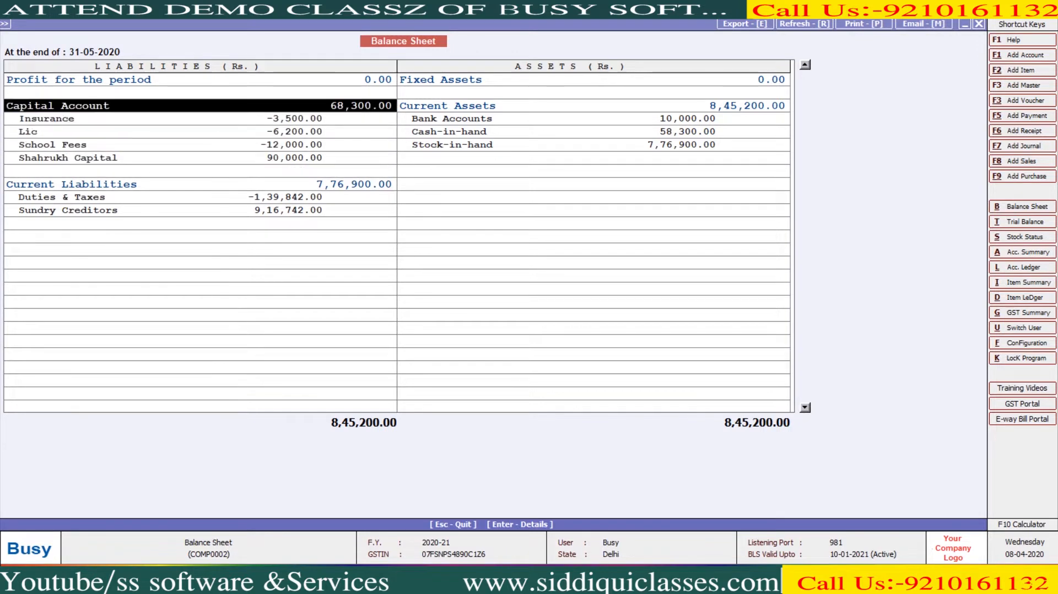
key(Up)
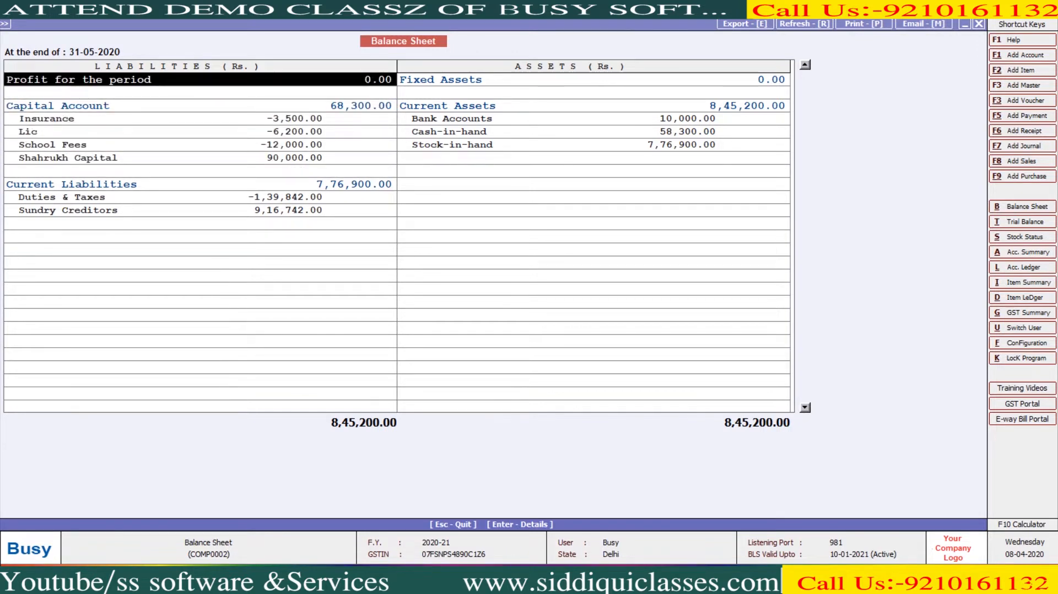
key(Return)
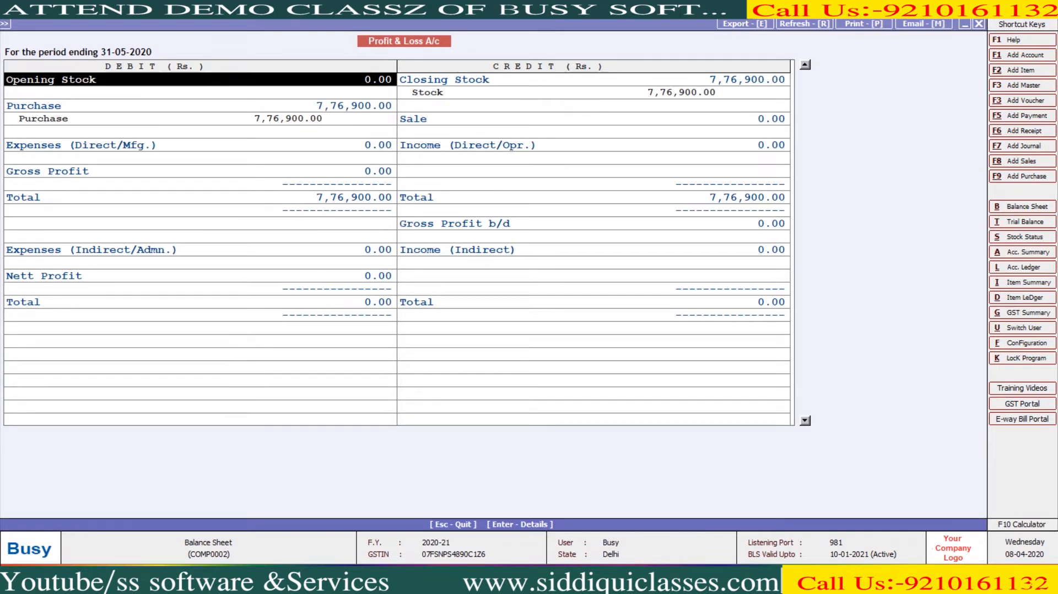
key(Escape)
key(Escape)
key(Escape)
key(Escape)
- Start a new Main-series sales voucher dated 20-04-2020 with sale type L/GST-18%
key(Left)
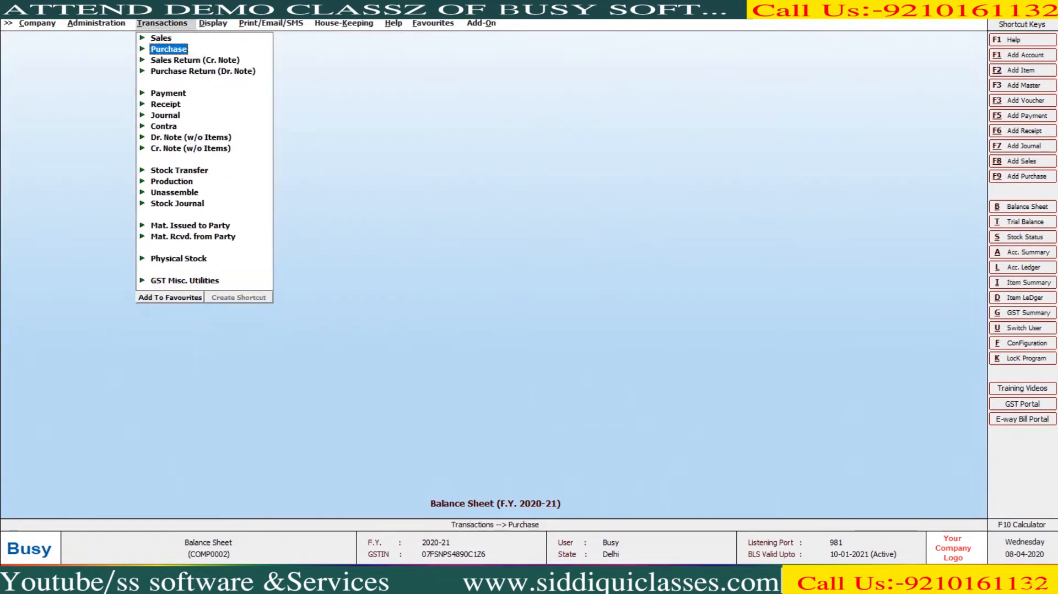
key(Up)
key(Return)
key(Return)
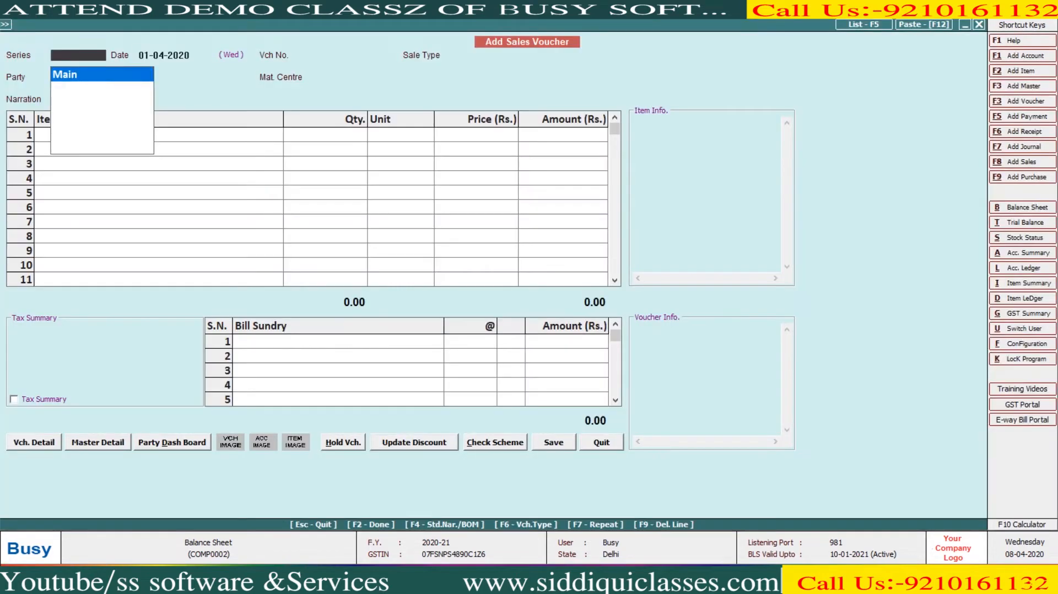
key(Return)
text(120-4)
key(Return)
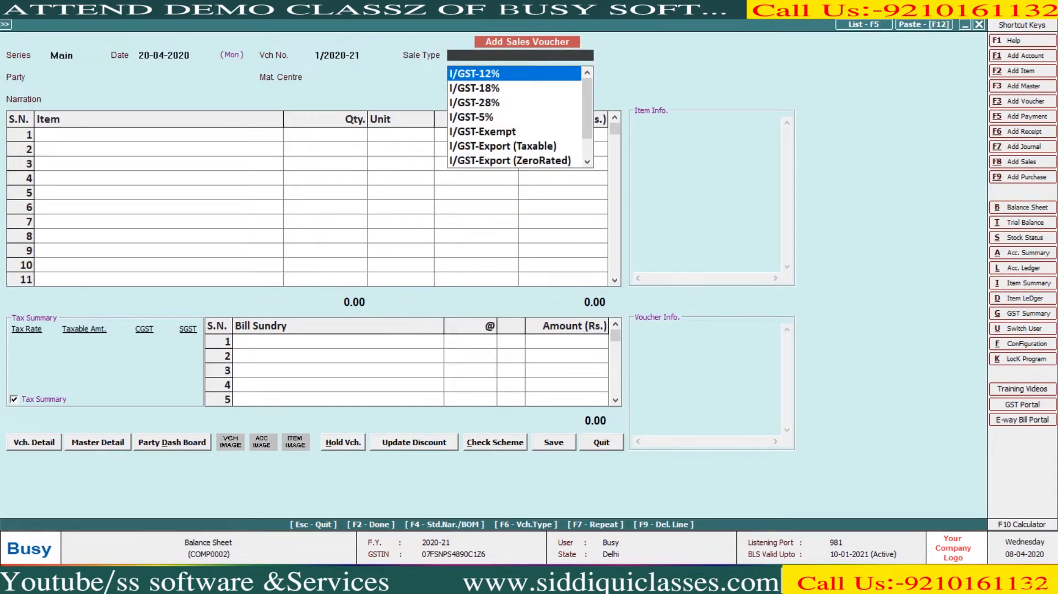
text(18)
key(Down)
key(Return)
- Create party SHIV KIRPA TRADING under Sundry Debtors with its GSTIN, using material centre Main Store
key(alt+c)
text(SHIV KIRPA TRADING)
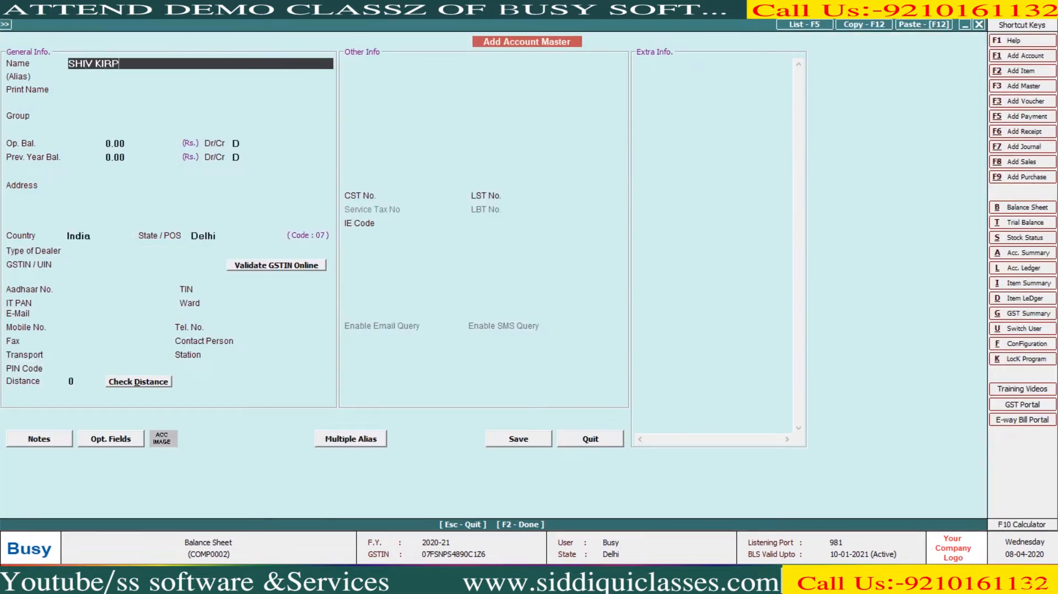
key(Return)
key(Return)
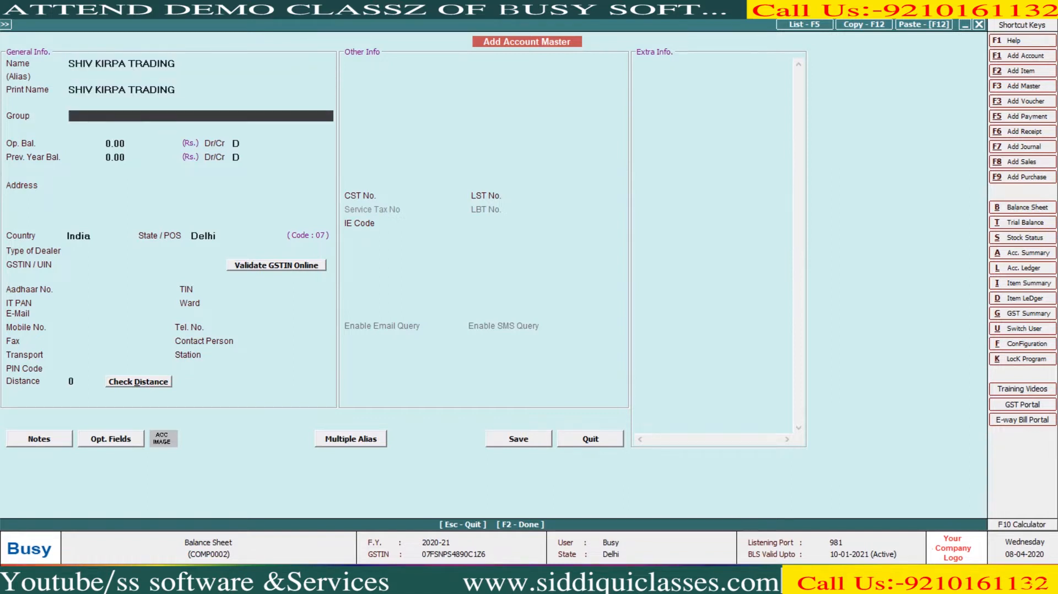
text(sun)
key(Down)
key(Return)
key(Return)
key(Return)
key(Return)
key(Return)
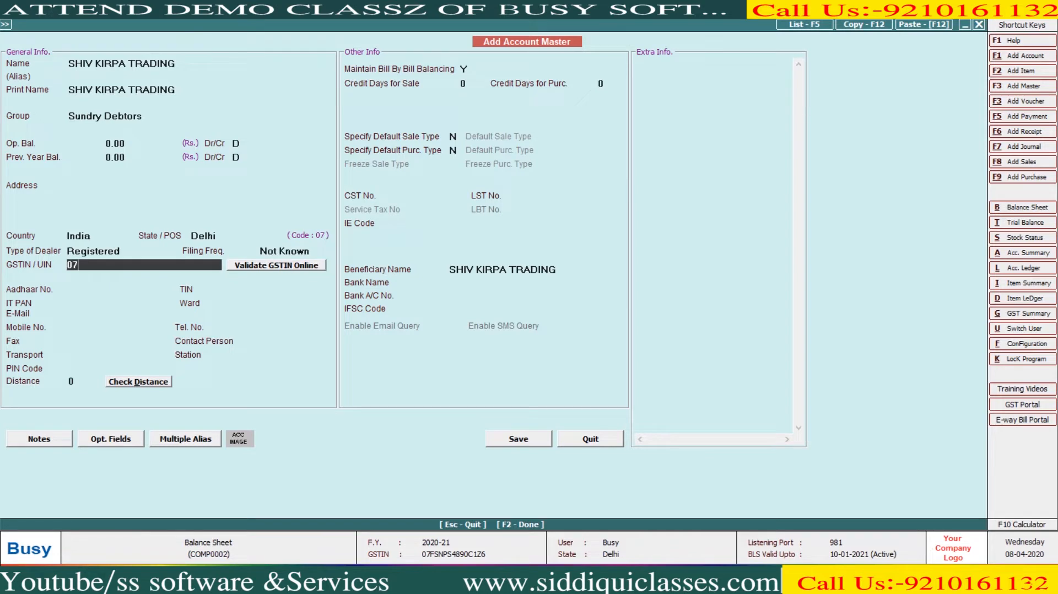
key(Return)
key(Return)
text(N)
key(F2)
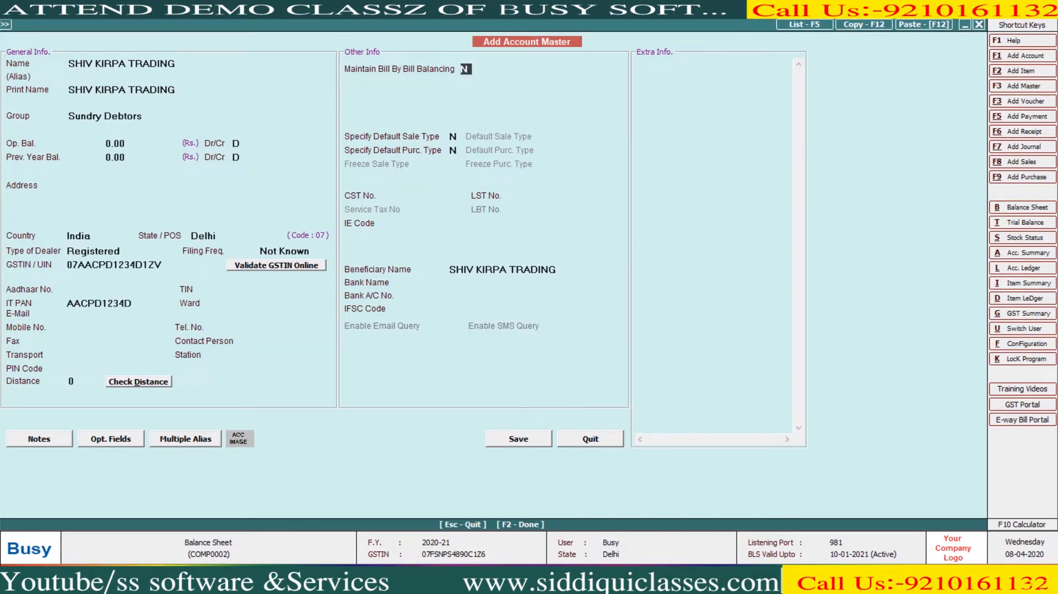
key(Return)
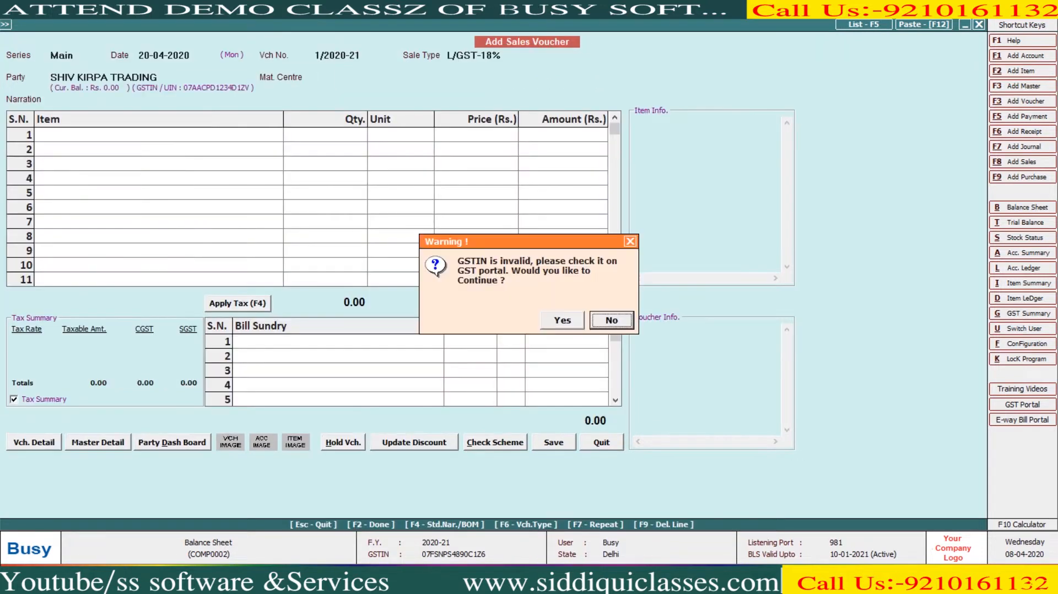
key(Left)
key(Return)
key(Return)
key(Return)
- Enter BUSY SOFTWARE on row 1: quantity 2 at 16,000.00, totalling 32,000.00
key(Return)
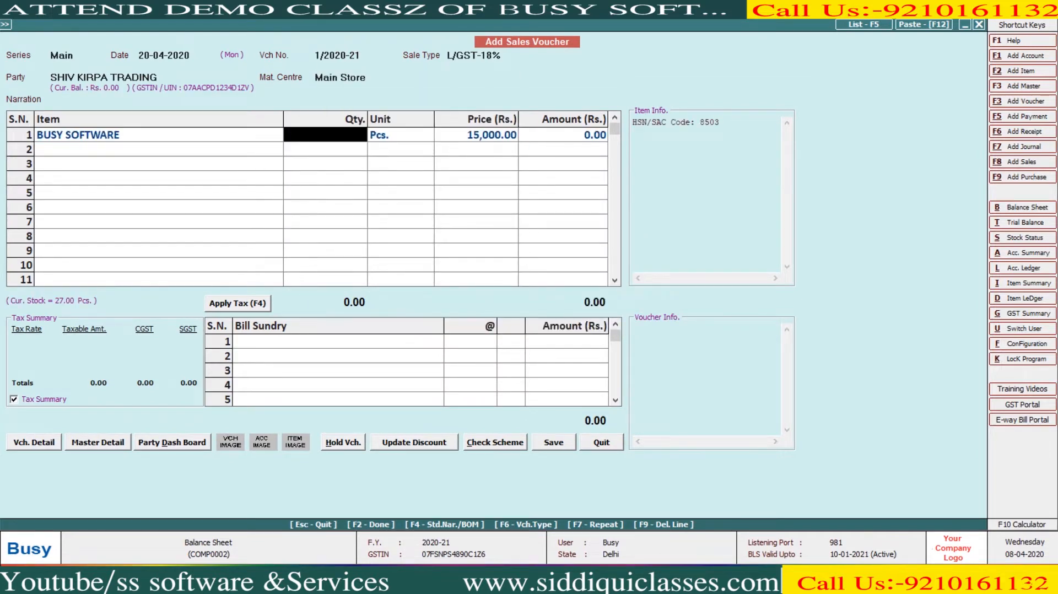
text(2)
key(Return)
text(16000)
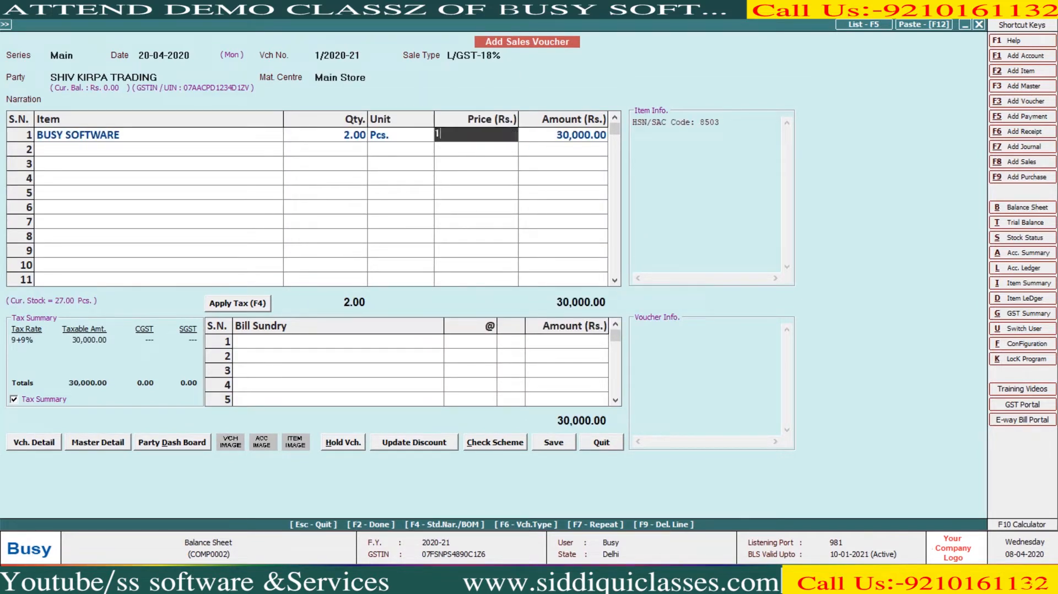
key(Return)
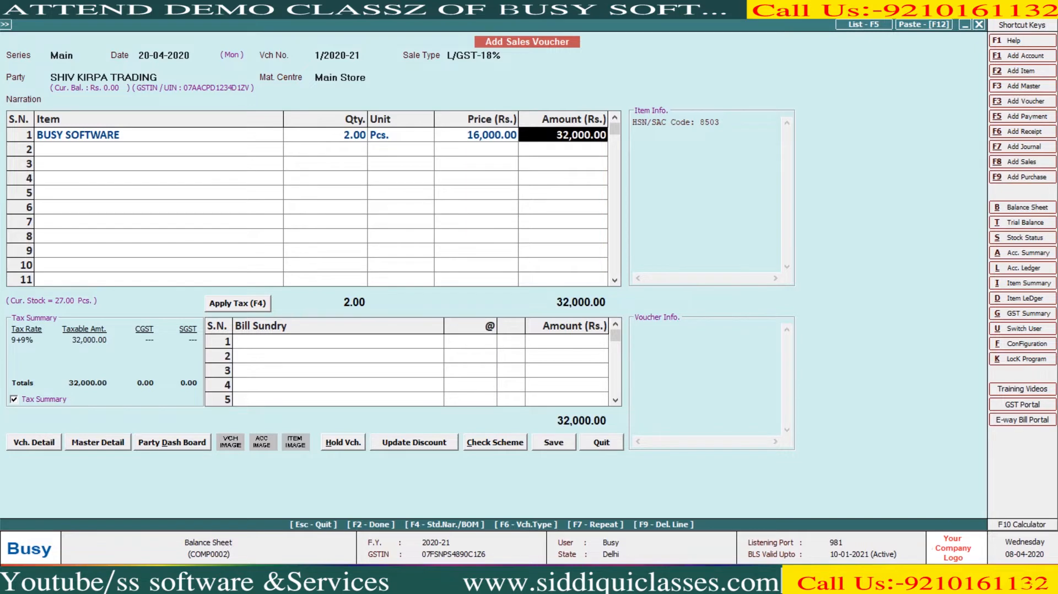
key(Return)
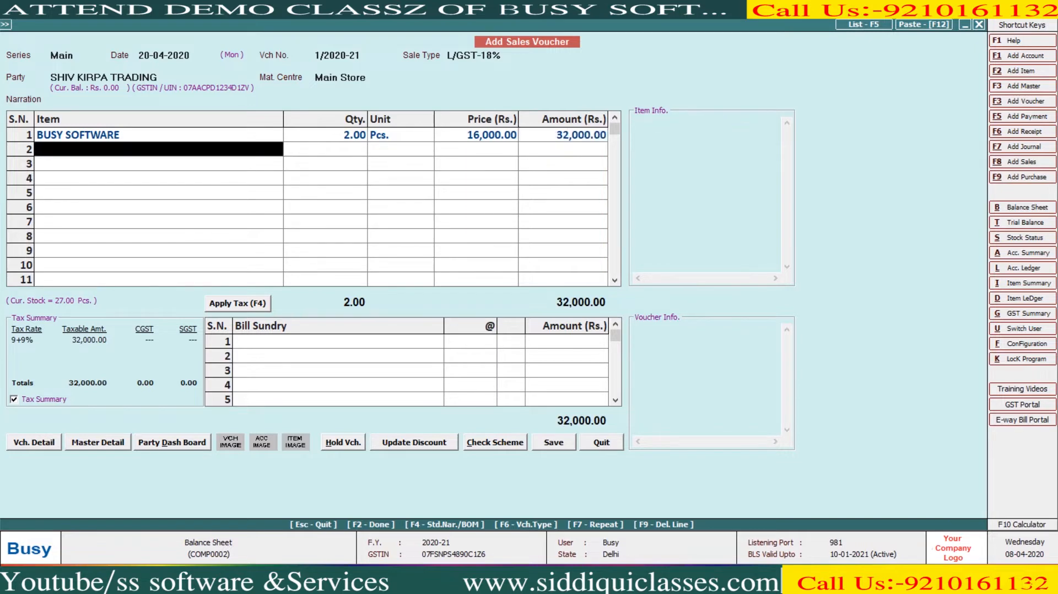
- Start a new item master for row 2 named Services
key(F2)
text(Services)
key(Return)
- Name the item Services Charges in group General, with GST 18% and HSN 99
key(Up)
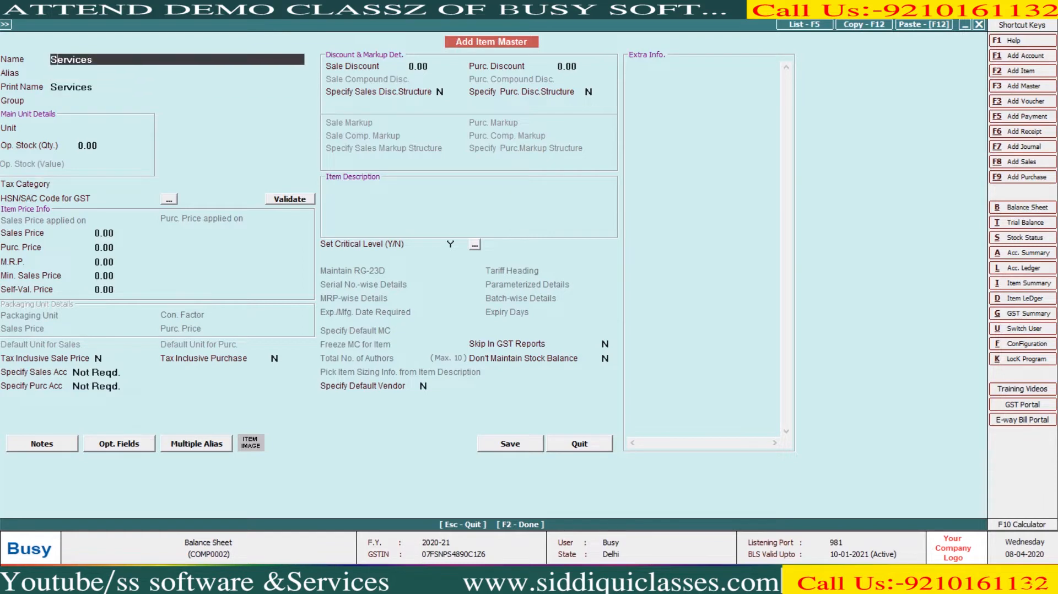
text(Charg)
text(es)
key(Return)
key(Return)
key(Return)
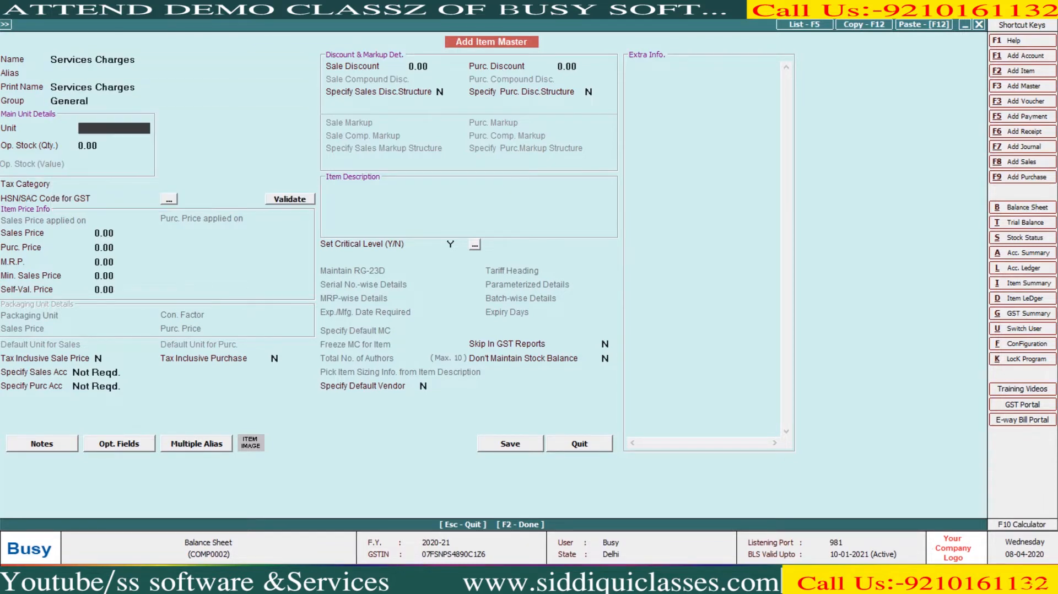
text(p)
key(Return)
text(1)
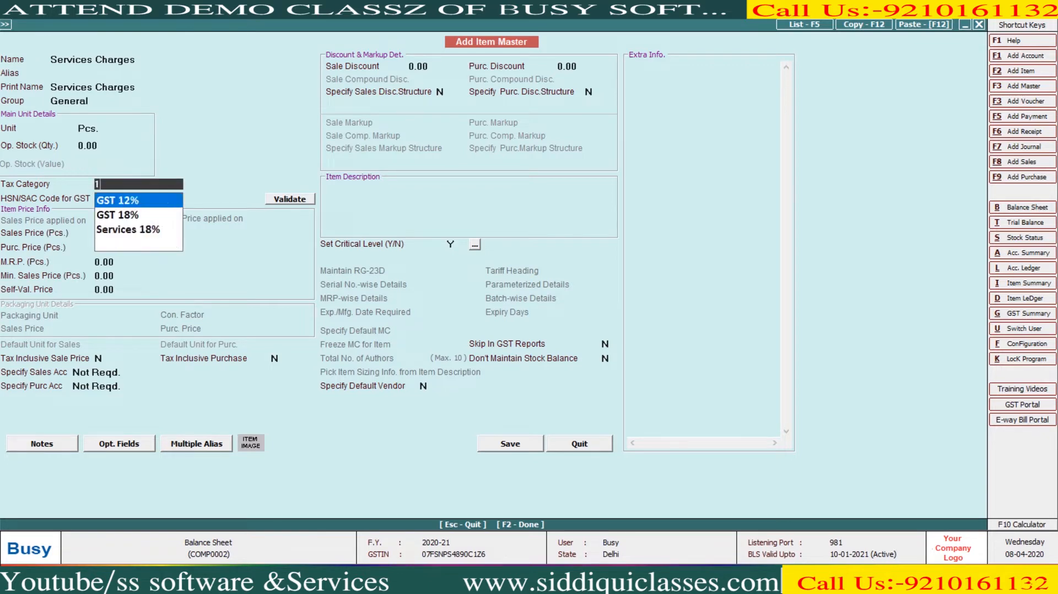
key(Down)
key(Return)
text(99)
key(Return)
key(Return)
key(Return)
key(Return)
key(Return)
key(Return)
key(Return)
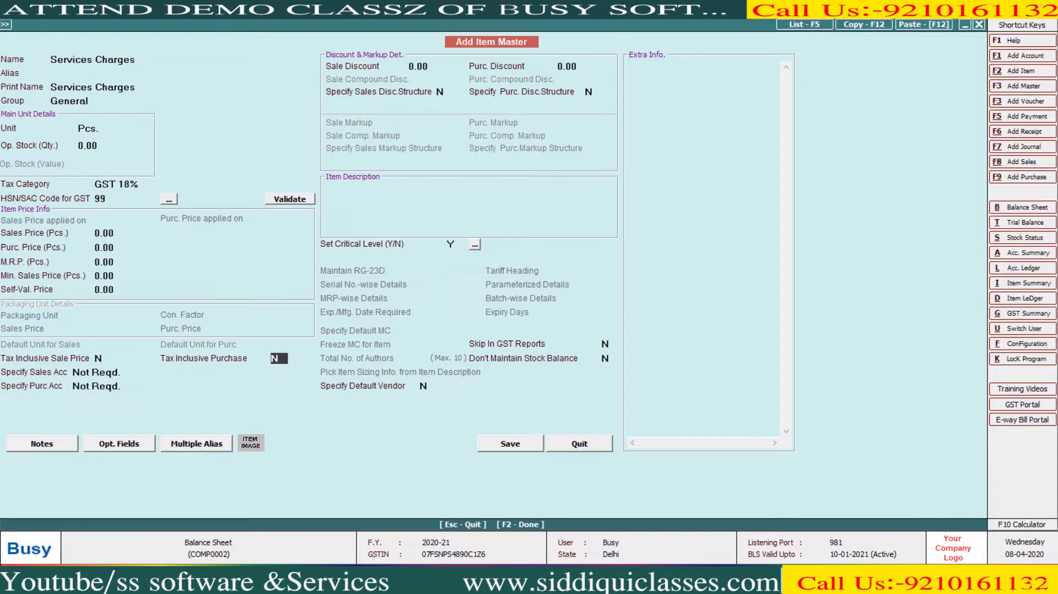
- Change the item's unit from Pcs. to N.A. and choose to specify a dedicated sales account
click(113, 128)
key(BackSpace)
key(BackSpace)
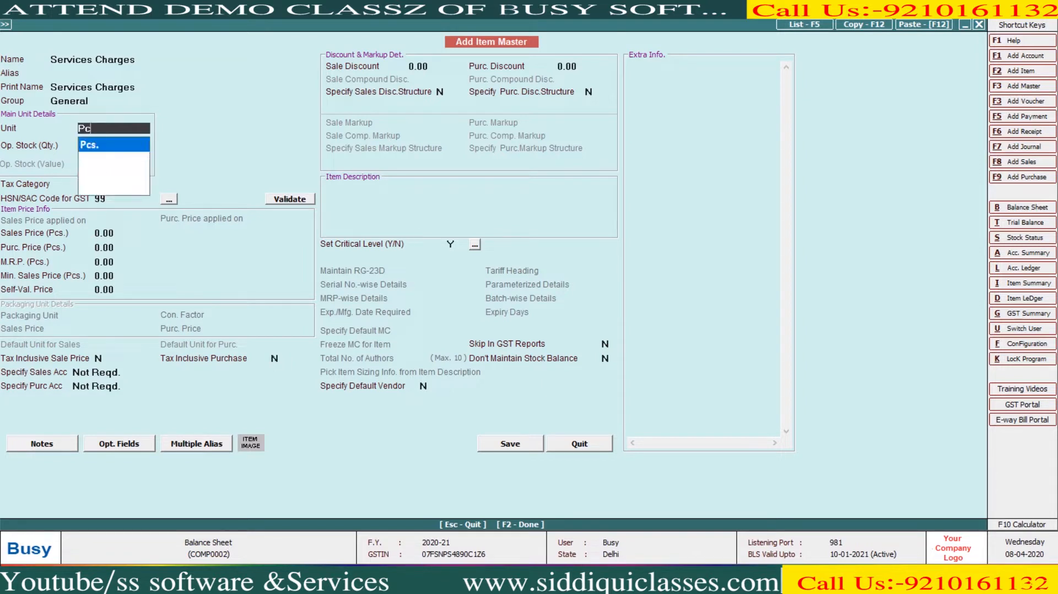
key(BackSpace)
key(BackSpace)
key(BackSpace)
key(Down)
text(n)
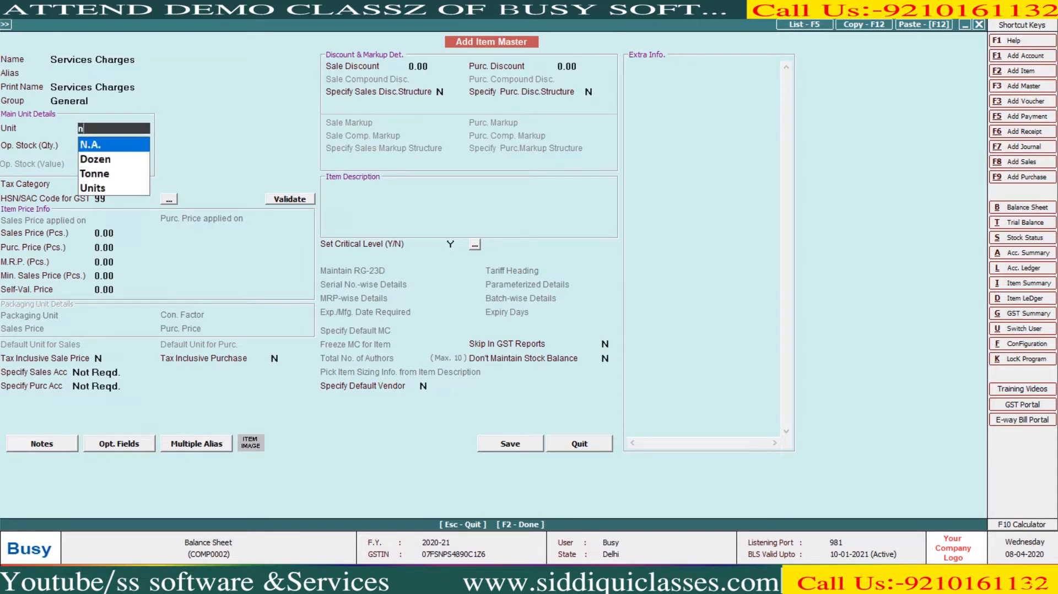
key(Return)
key(Return)
key(Return)
key(Return)
key(Return)
key(Return)
key(Return)
key(Return)
key(Return)
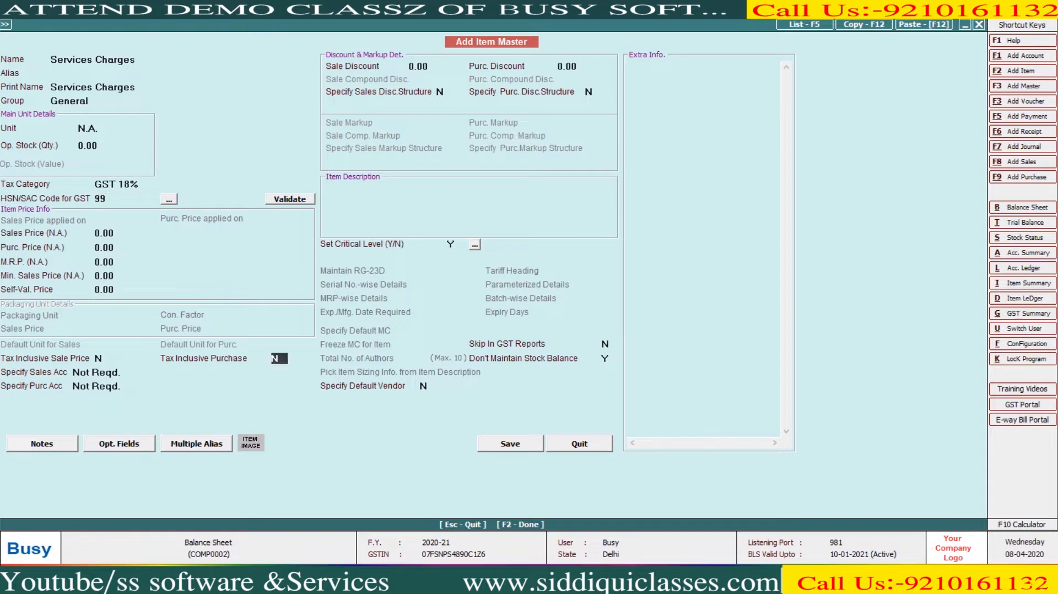
key(Return)
key(Down)
key(Return)
- Create sales account Services Charges under Income (Indirect), then save the account and the item
key(F3)
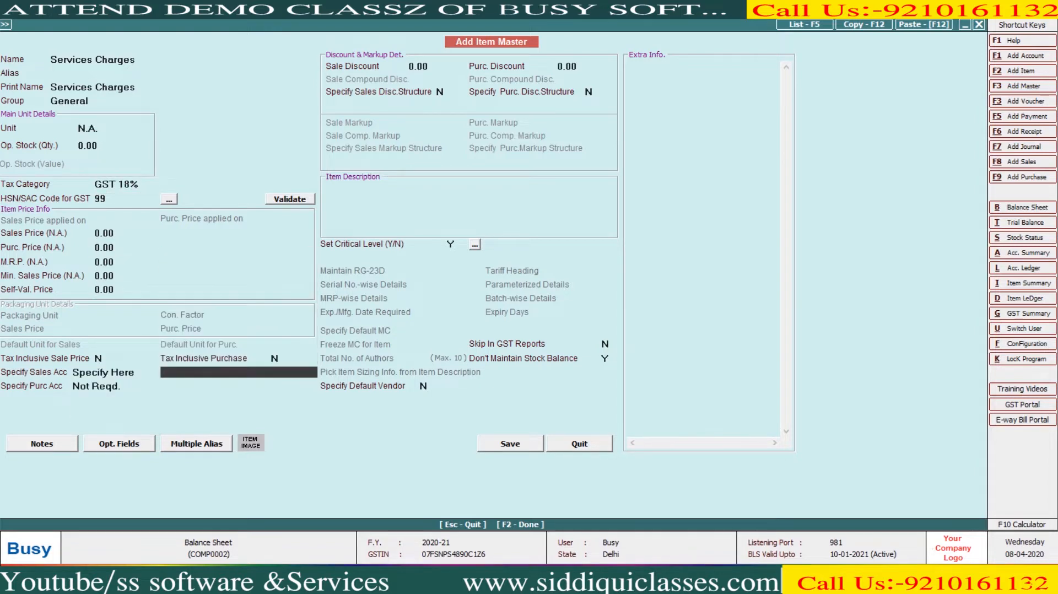
text(s)
key(BackSpace)
text(Servi)
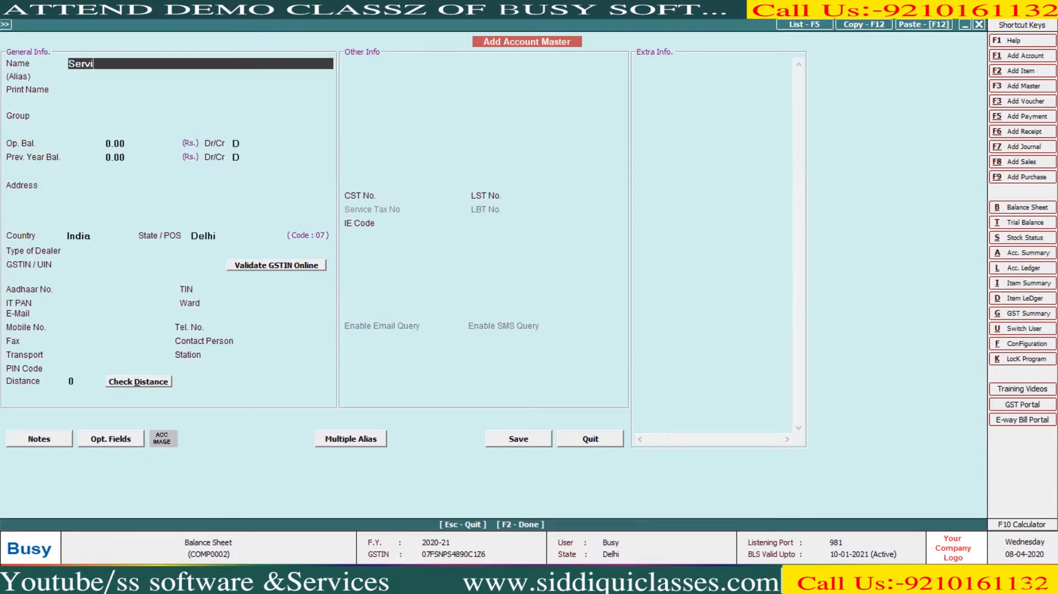
text(ces Charges)
key(Return)
key(Return)
text(ex)
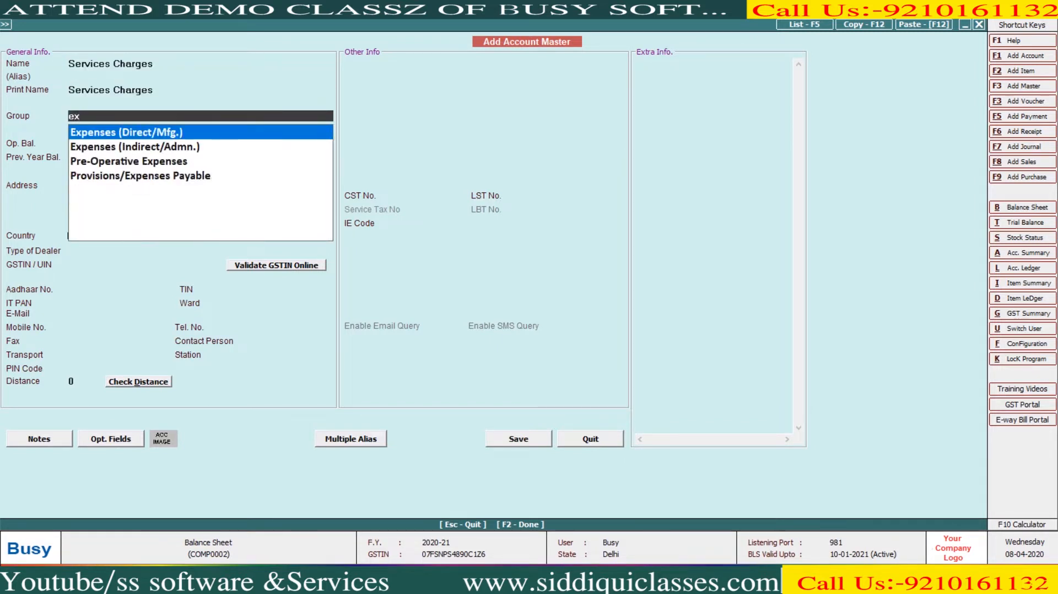
key(BackSpace)
key(BackSpace)
text(inc)
key(Down)
key(Return)
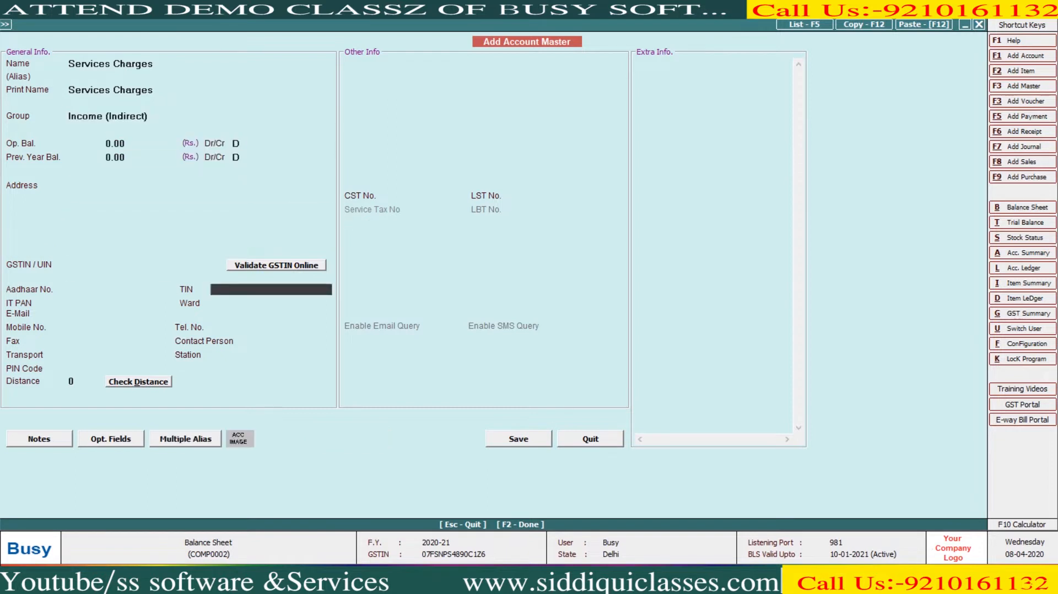
key(Return)
key(Return)
key(Return)
key(F2)
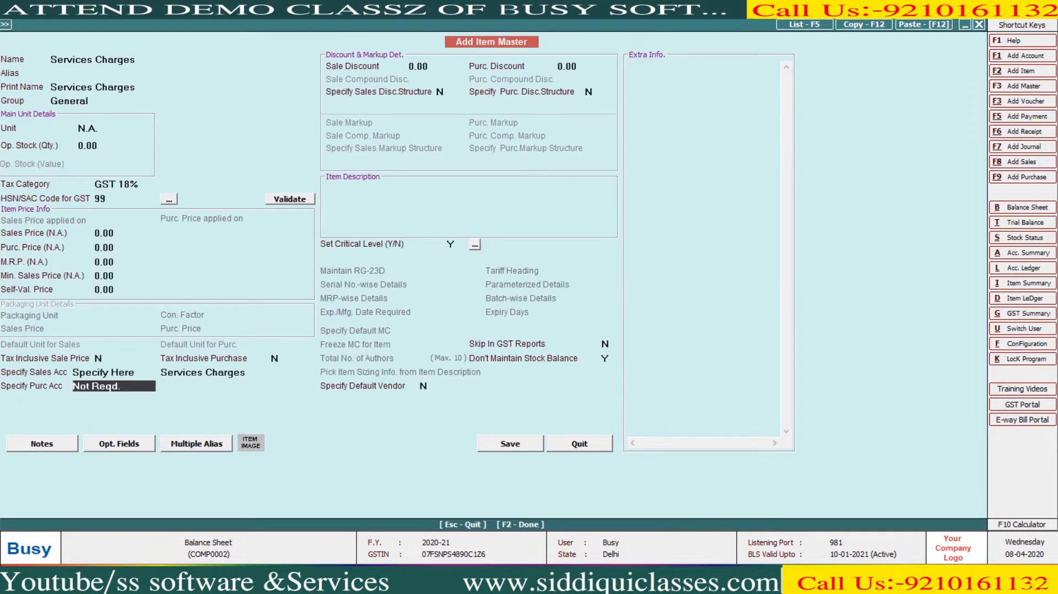
key(F2)
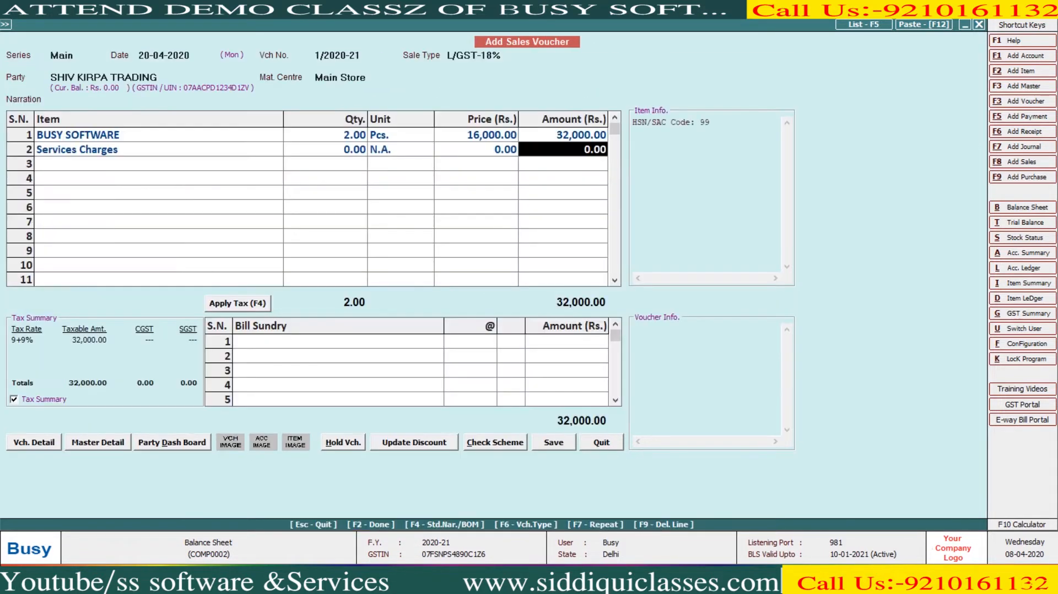
- Enter 3,600 for Services Charges and save voucher 1 (42,008) past the GSTIN warning
text(3600)
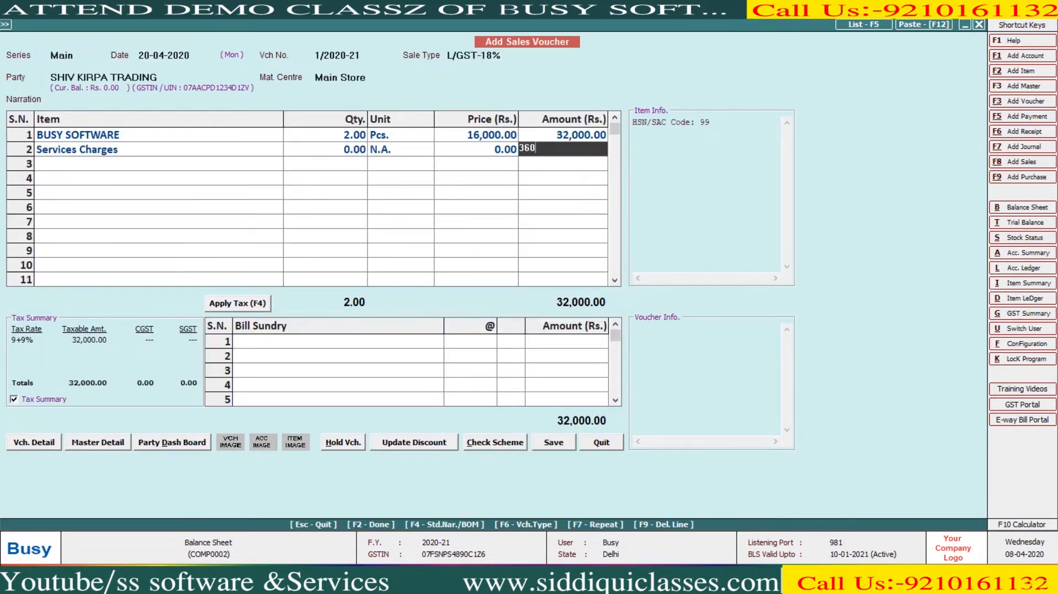
key(Return)
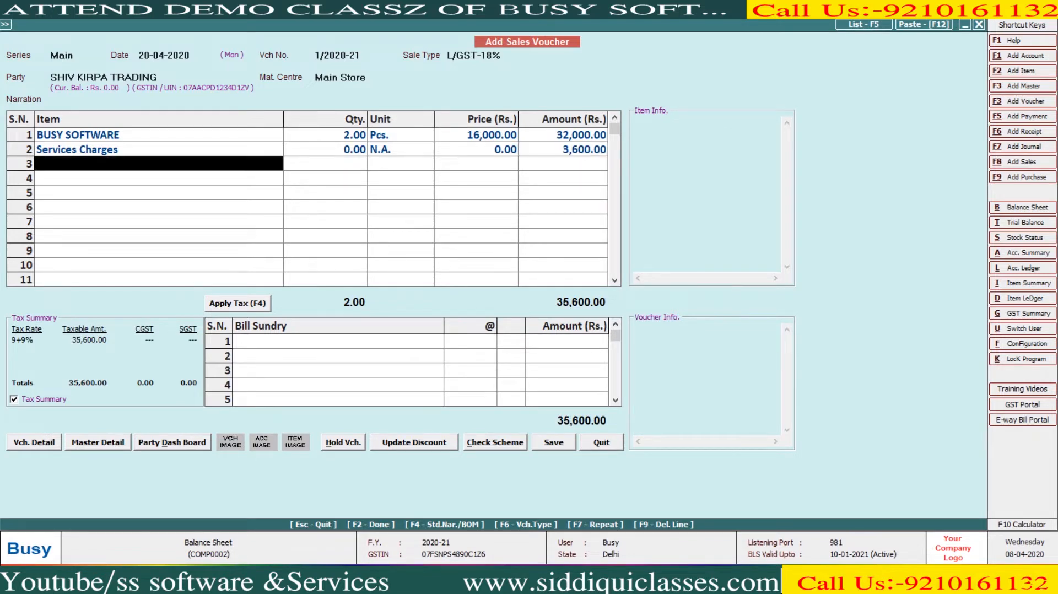
key(Return)
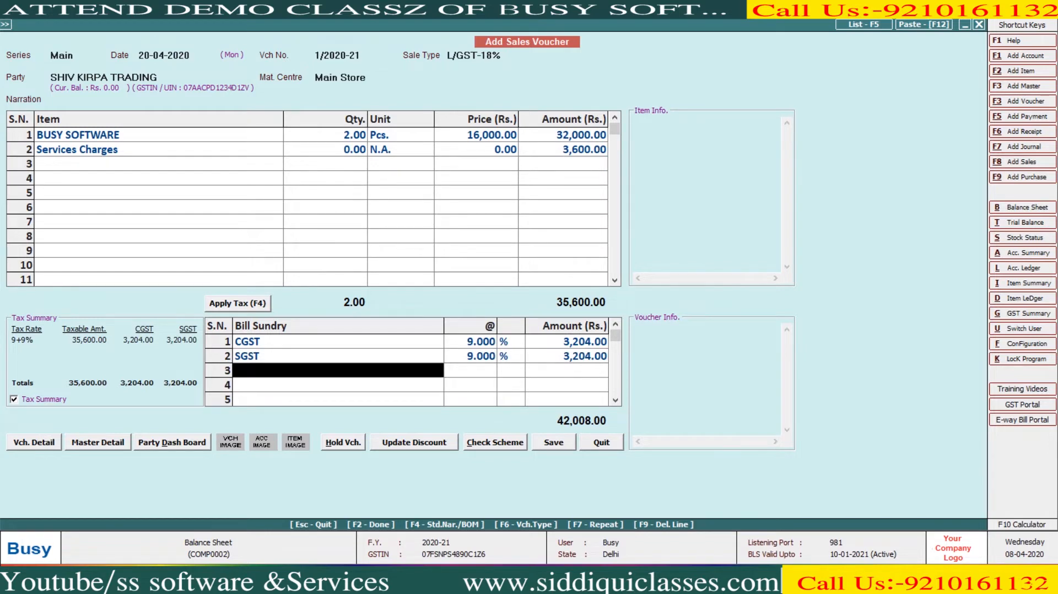
key(Return)
key(y)
key(y)
- Fill a Cash sales voucher dated 22-04-2020: BUSY SOFTWARE 1 at 14,500, Services Charges 2,000
text(n)
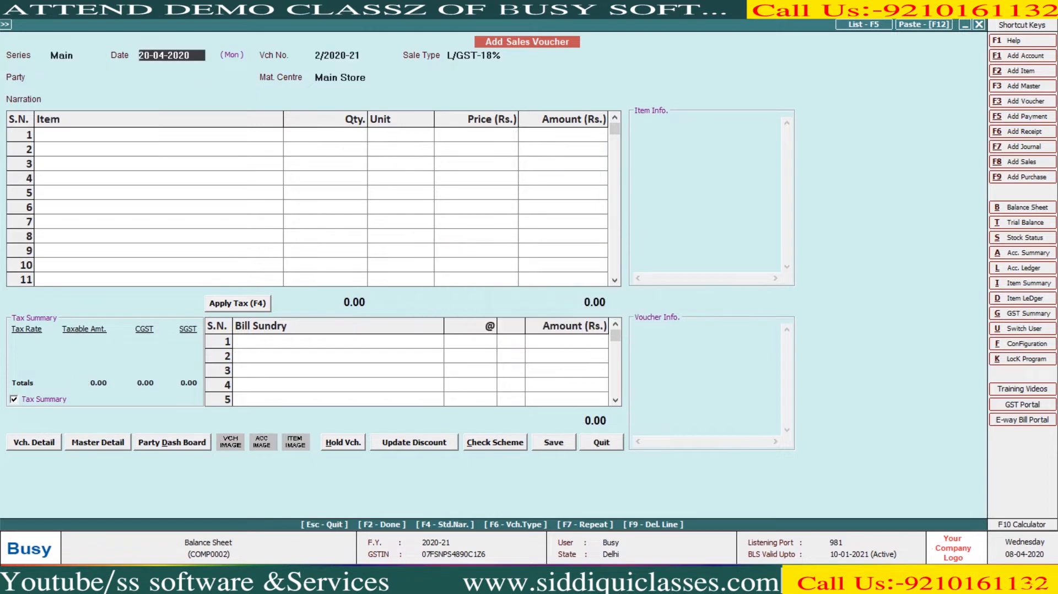
text(22)
key(Return)
key(Return)
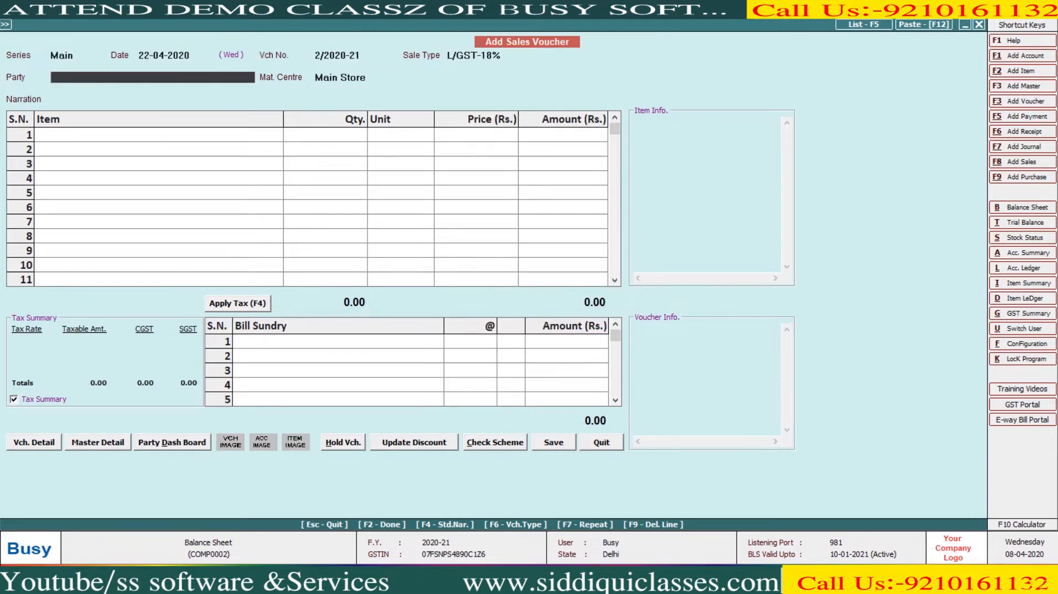
text(ca)
key(Return)
key(Return)
key(Return)
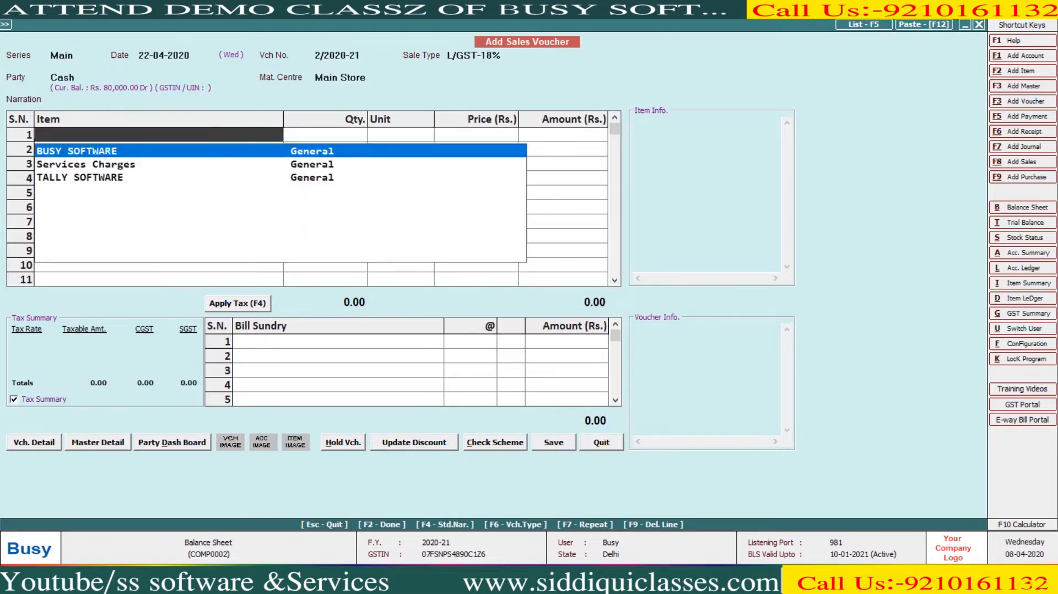
key(Return)
text(1)
key(Return)
key(Return)
text(14,500)
key(Return)
key(Return)
text(ser)
key(Return)
text(2000)
key(Return)
key(Return)
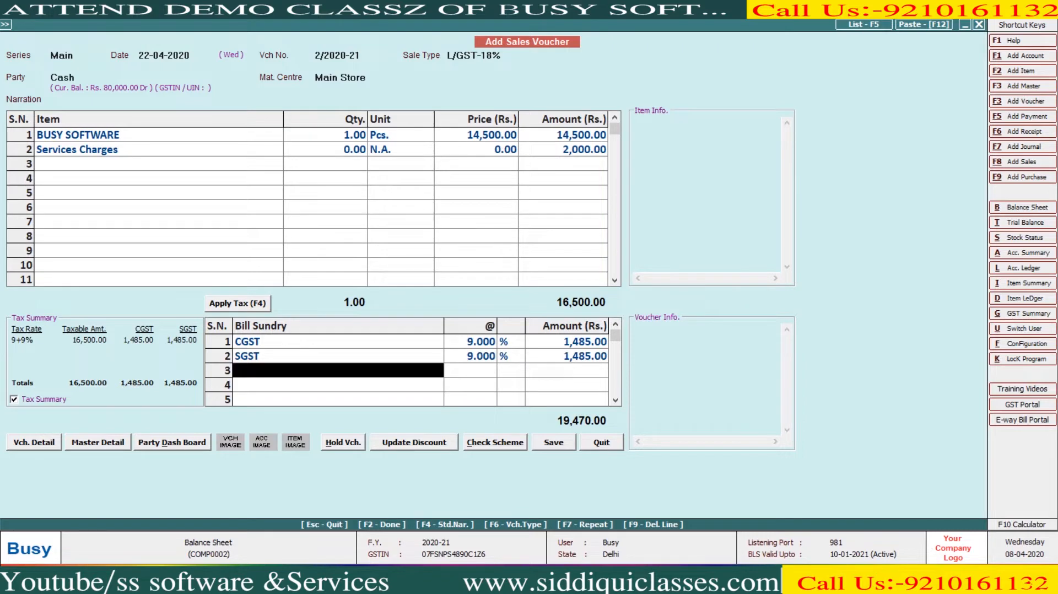
- Save the Cash voucher (19,470.00) without printing the invoice
key(Return)
key(Return)
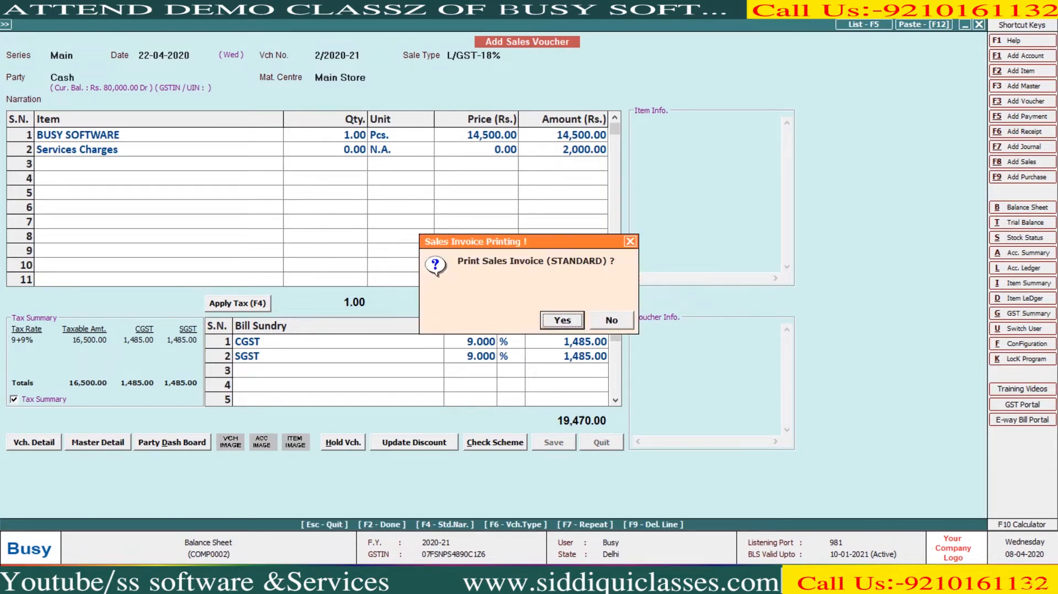
key(Right)
key(Return)
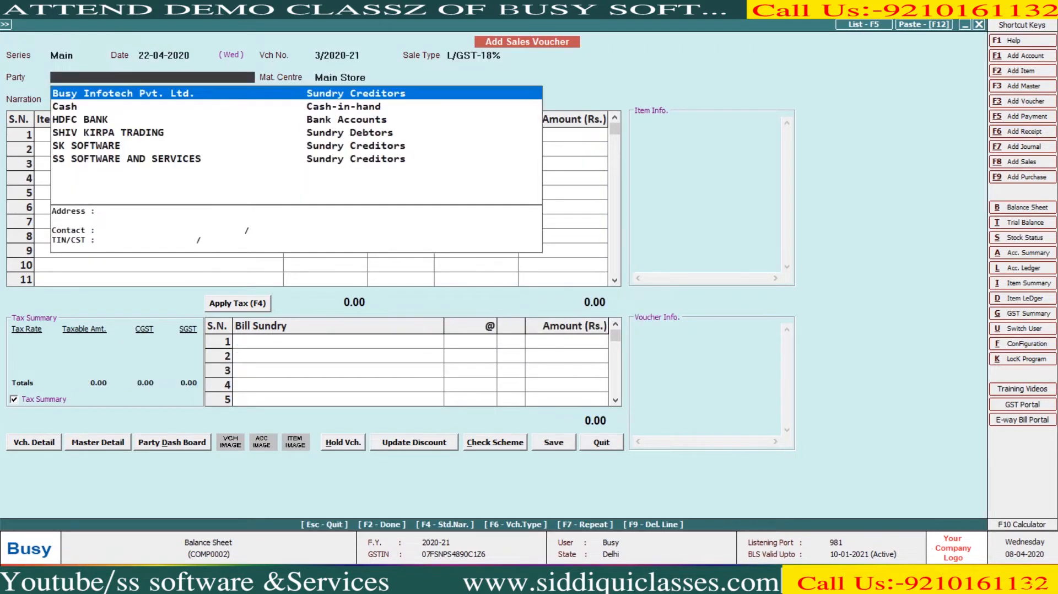
- Create party account MS GARMENTS under Sundry Debtors as an Un-Registered dealer
key(alt+F1)
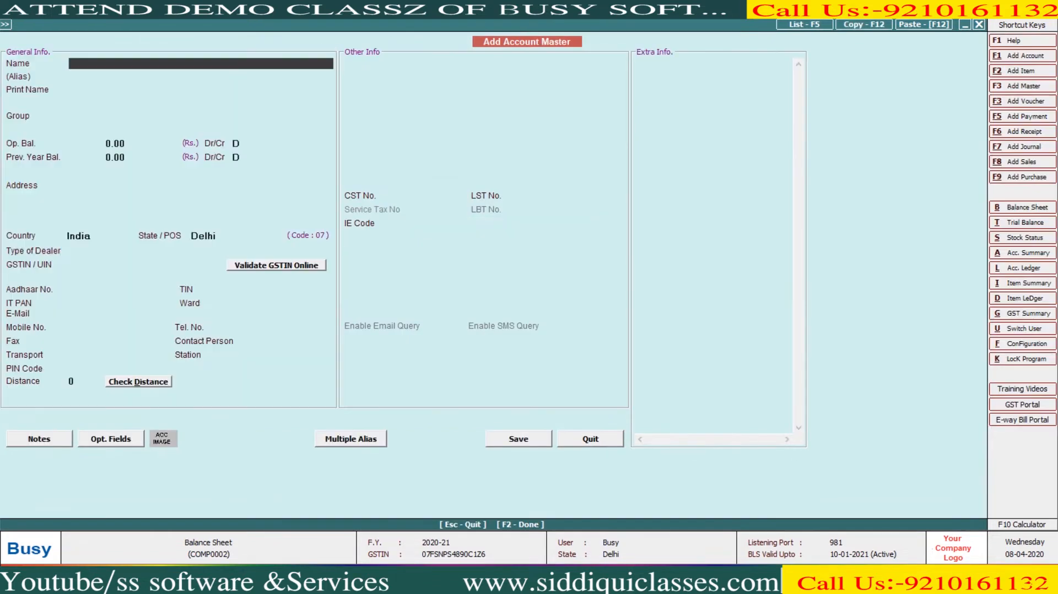
text(m)
key(BackSpace)
text(MS GARMENTS)
key(Return)
key(Return)
text(SUN)
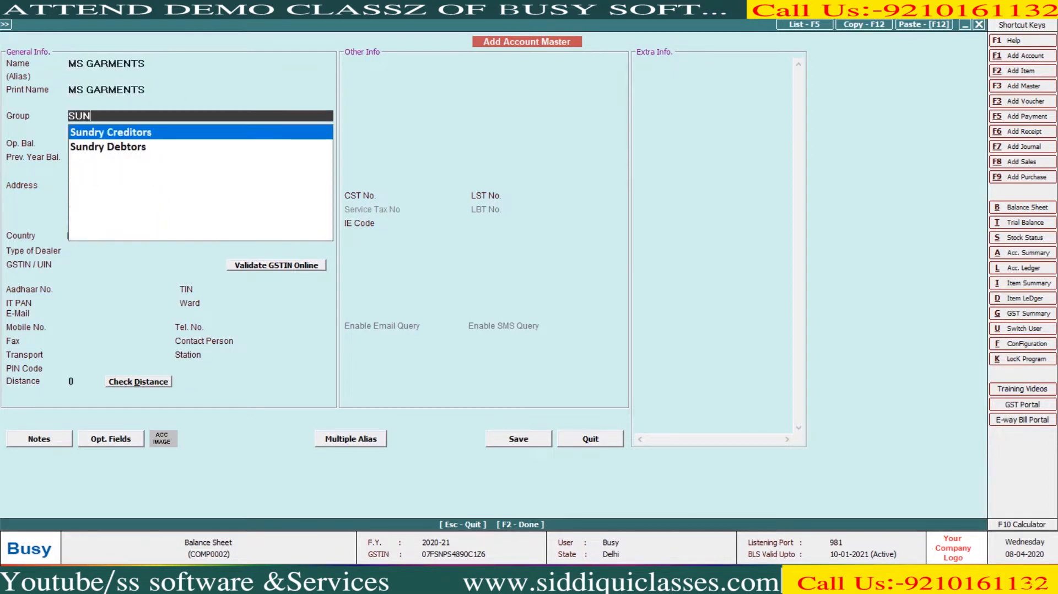
key(Down)
key(Return)
key(Return)
key(Return)
key(Return)
key(Return)
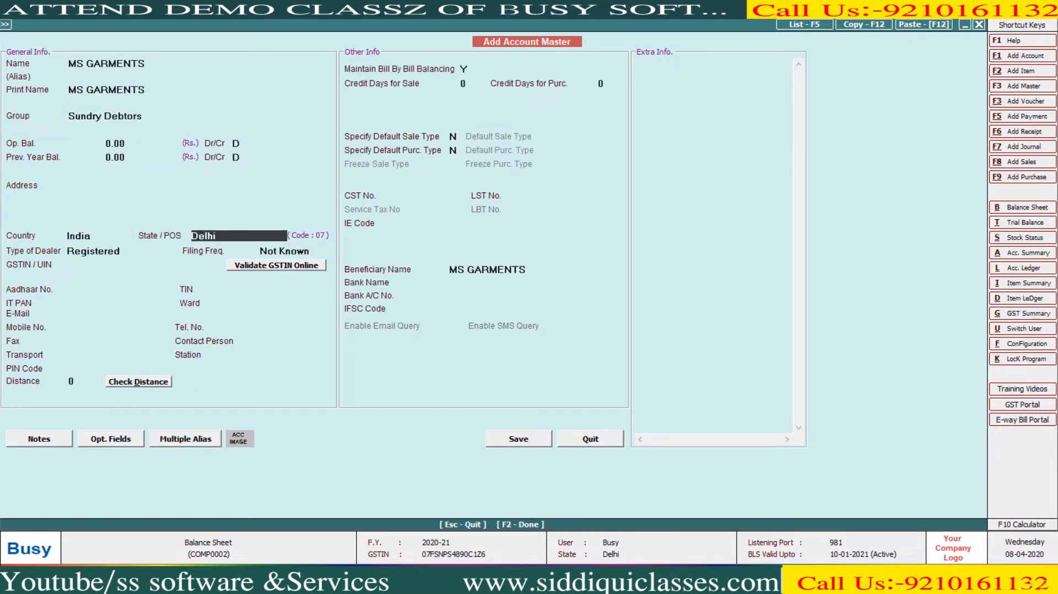
key(Return)
key(Return)
key(Return)
key(shift+Tab)
key(shift+Tab)
key(Down)
key(Return)
key(Return)
key(Return)
key(Return)
key(Return)
key(Return)
key(Return)
key(Return)
key(Return)
key(Return)
key(Return)
key(Return)
key(Return)
key(Return)
text(N)
key(F2)
key(Return)
- Add TALLY SOFTWARE 3 at 22,900 and Services Charges 3,900 to the MS GARMENTS voucher
key(Return)
key(Return)
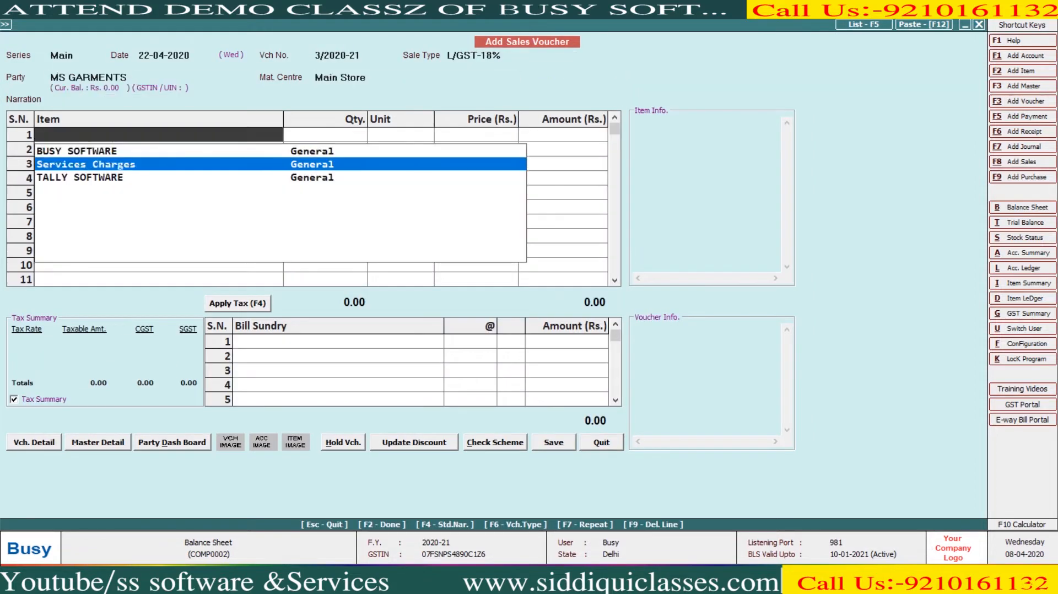
key(Down)
key(Down)
key(Return)
text(3)
key(Return)
key(Return)
key(Return)
key(Return)
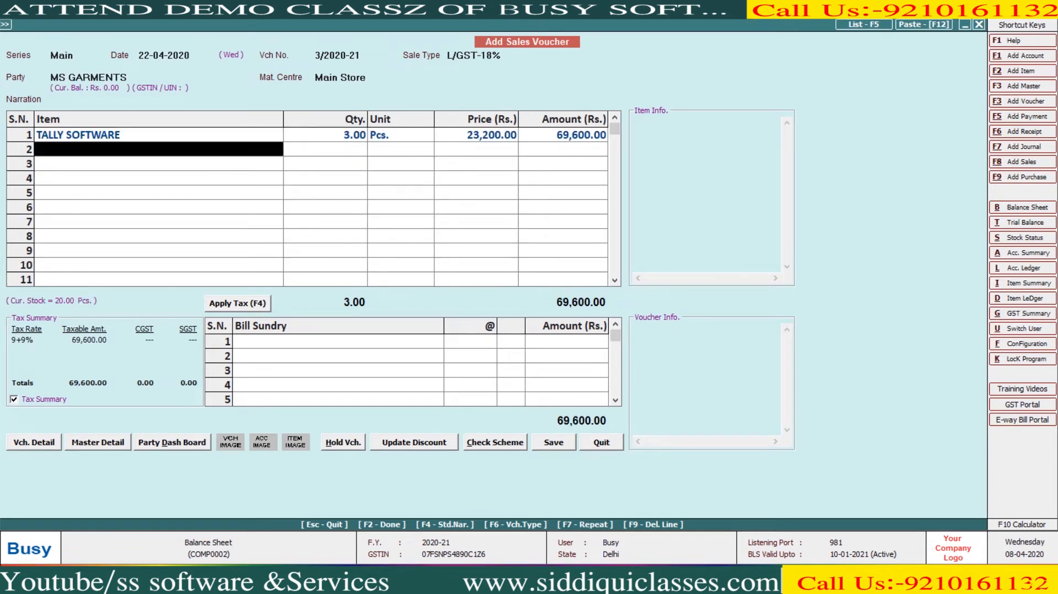
key(shift+Tab)
key(shift+Tab)
text(22900)
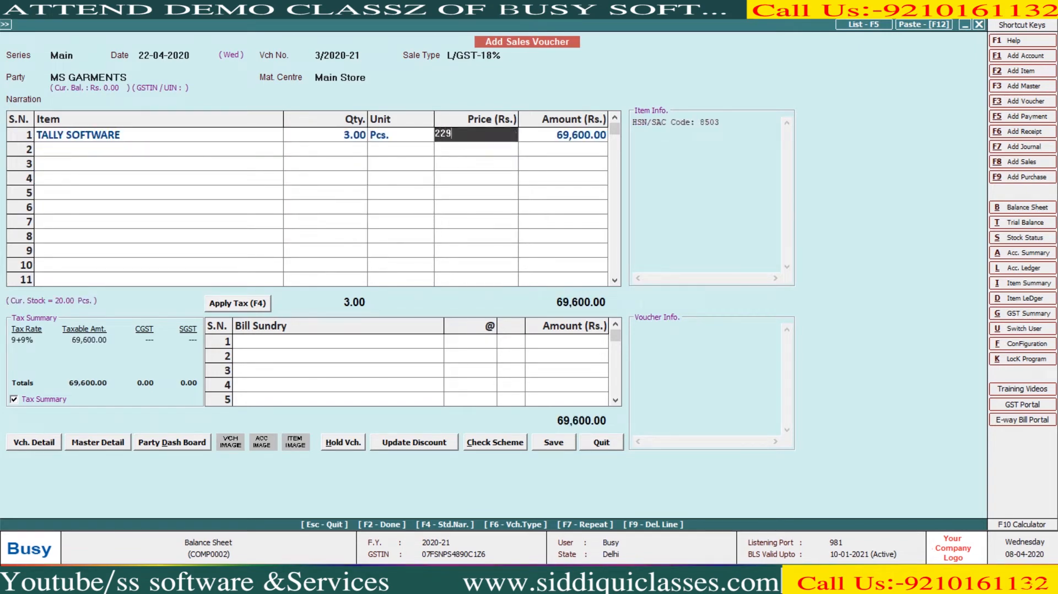
key(Return)
key(Return)
key(Return)
key(Return)
key(Return)
key(Left)
key(Left)
text(se)
key(Return)
text(3900)
key(Return)
key(Return)
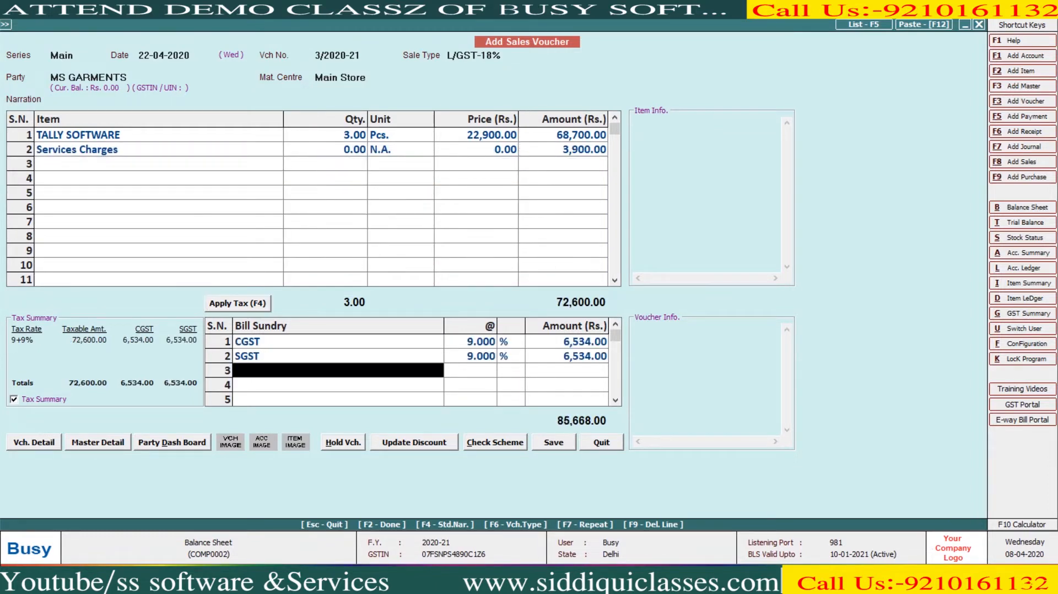
key(Return)
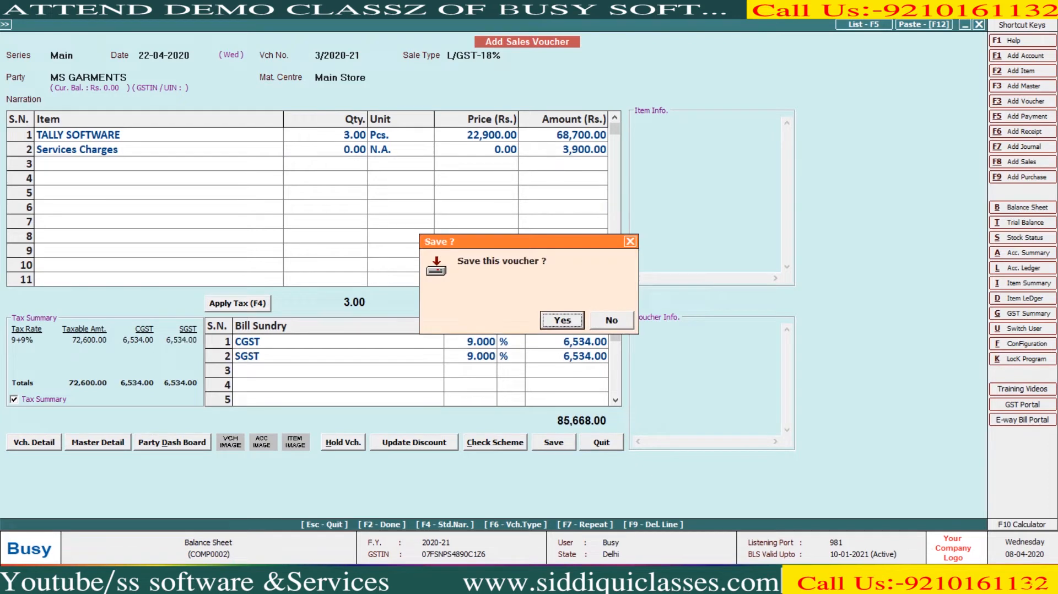
- Save voucher 3 (85,668.00) without printing the invoice
key(Return)
key(Right)
key(Return)
- Choose sale type I/GST-18% and create debtor SM SOFTWARE AND SERVICES in Uttar Pradesh, Un-Registered
text(18)
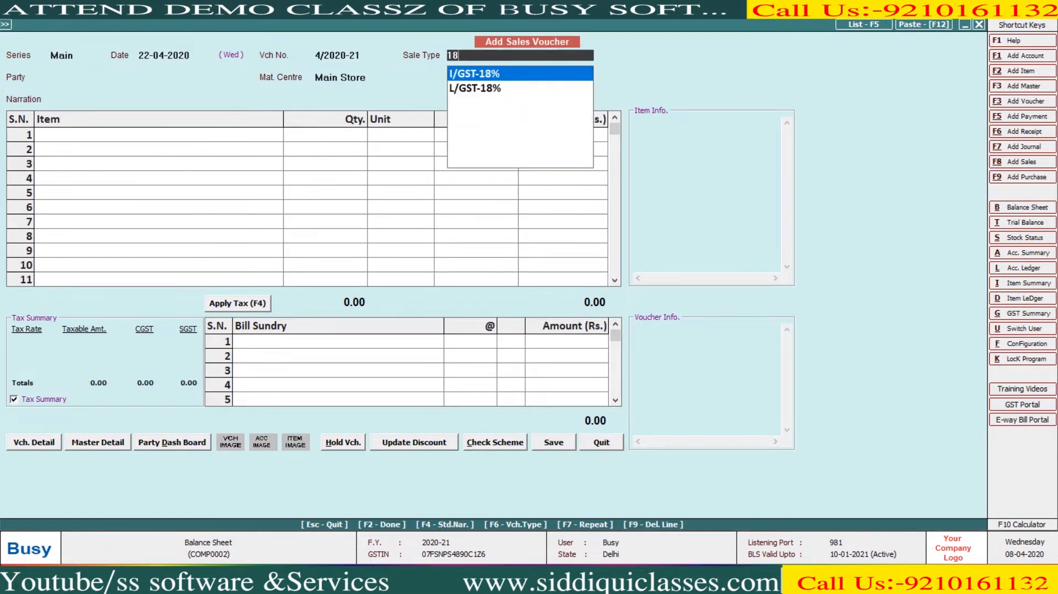
key(Return)
key(F3)
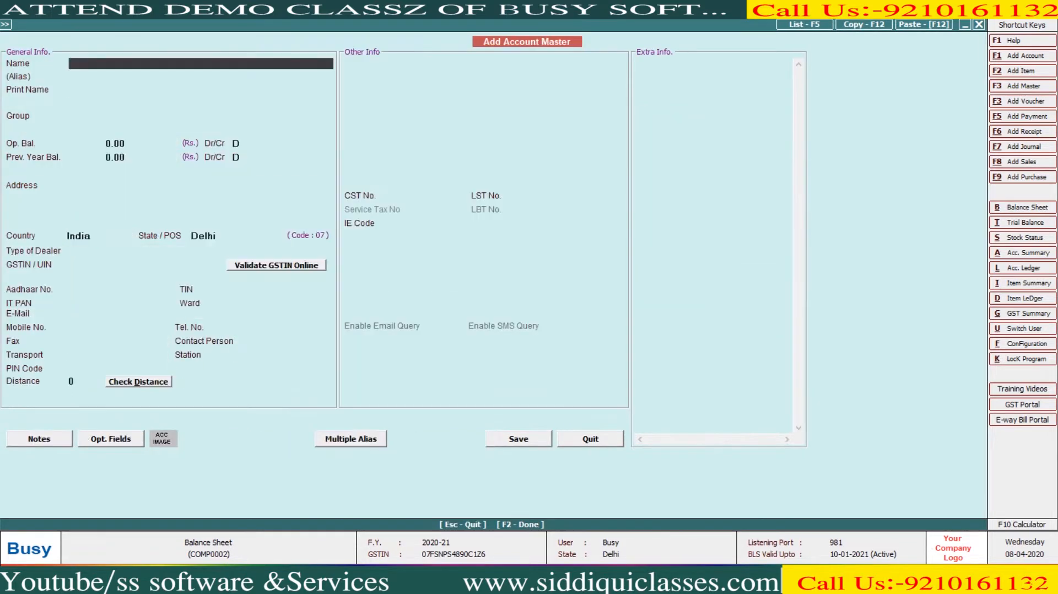
text(SM SOFTWARE AND SERVICES)
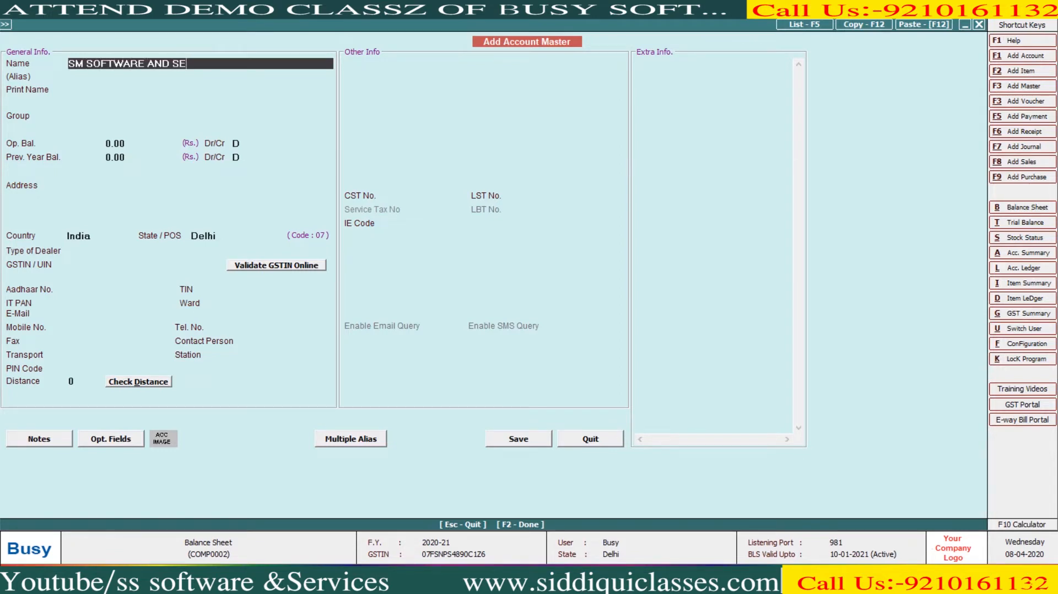
key(Return)
key(Return)
key(Return)
text(SUND)
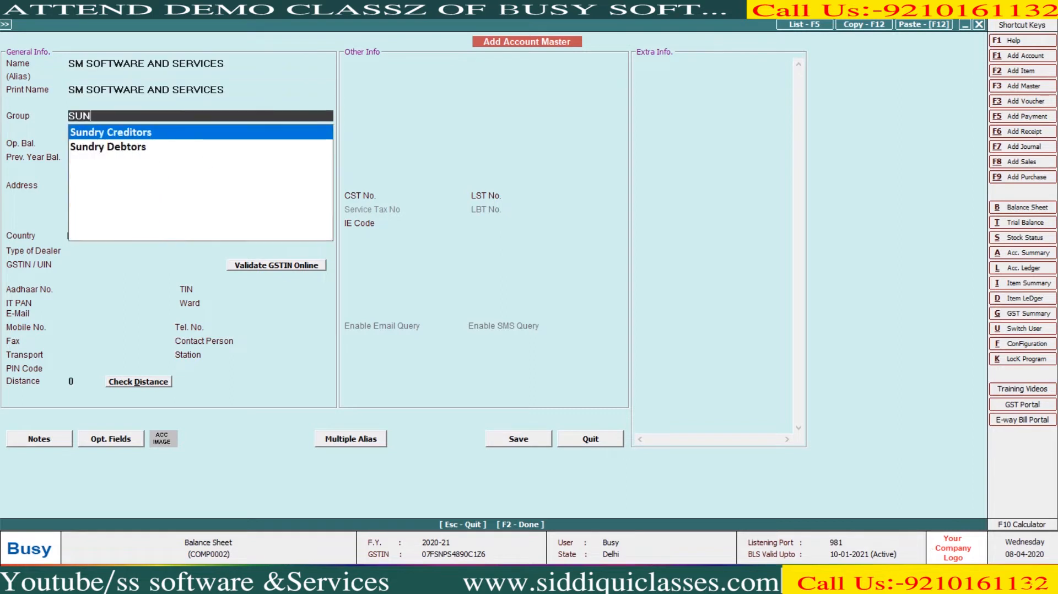
key(Down)
key(Return)
key(Return)
key(Return)
key(Return)
key(Return)
key(Return)
key(Return)
key(Return)
text(UT)
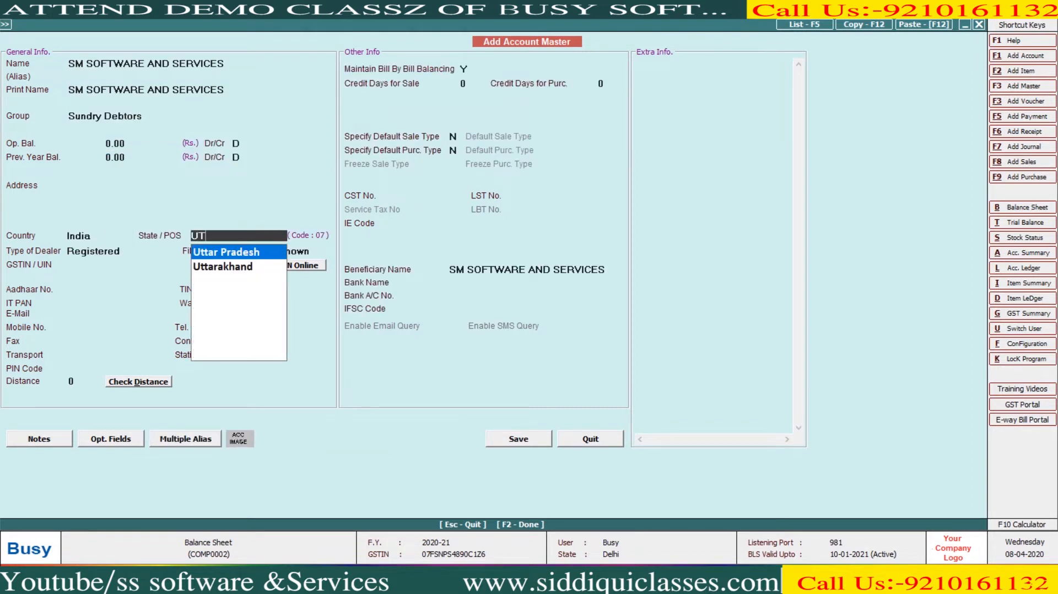
key(Return)
key(Down)
key(Return)
key(Return)
key(Return)
key(Return)
key(Return)
key(Return)
key(Return)
key(Return)
key(Return)
key(Return)
key(Return)
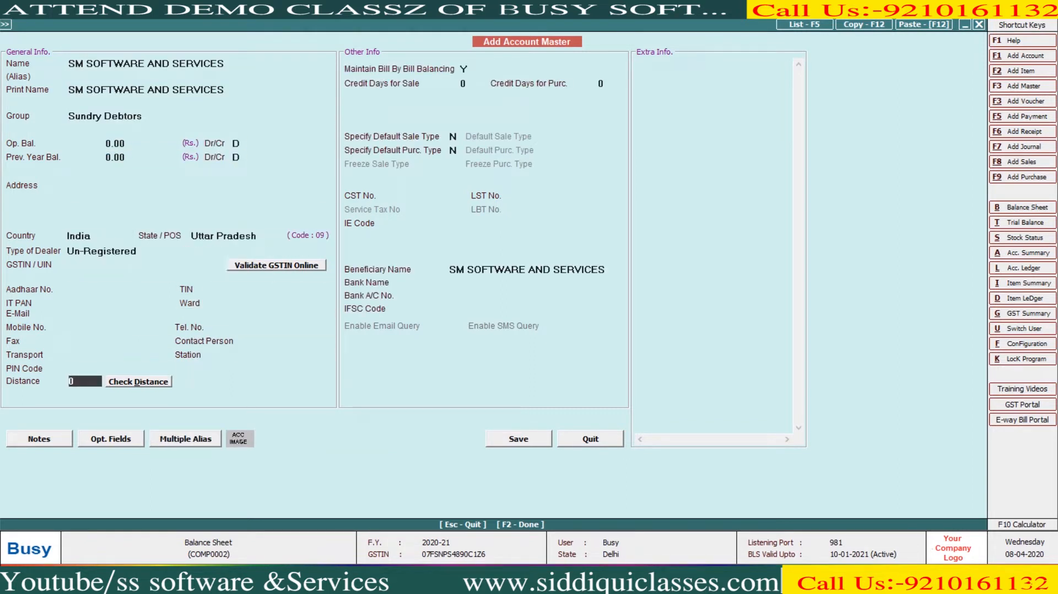
key(Return)
key(Return)
key(Return)
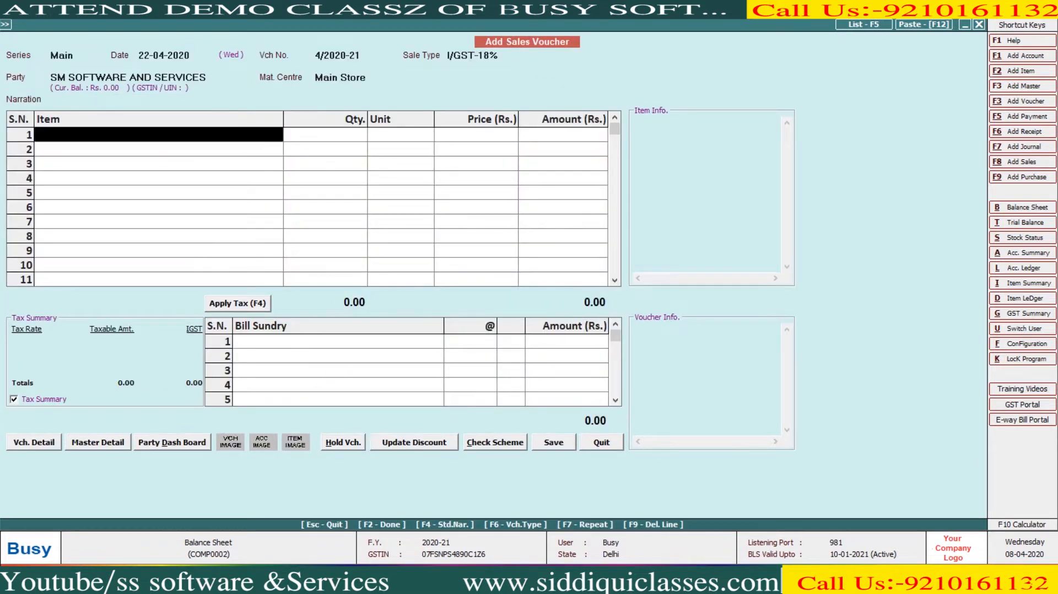
- Bill Services Charges of 7,200 with IGST at 18%
key(Down)
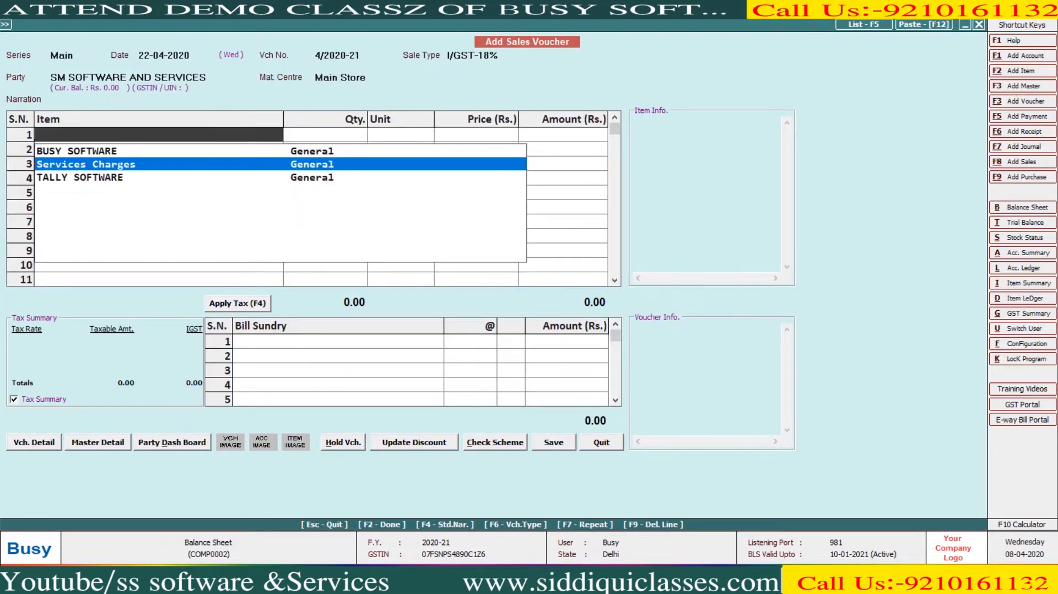
key(Return)
key(Return)
key(Return)
text(7200)
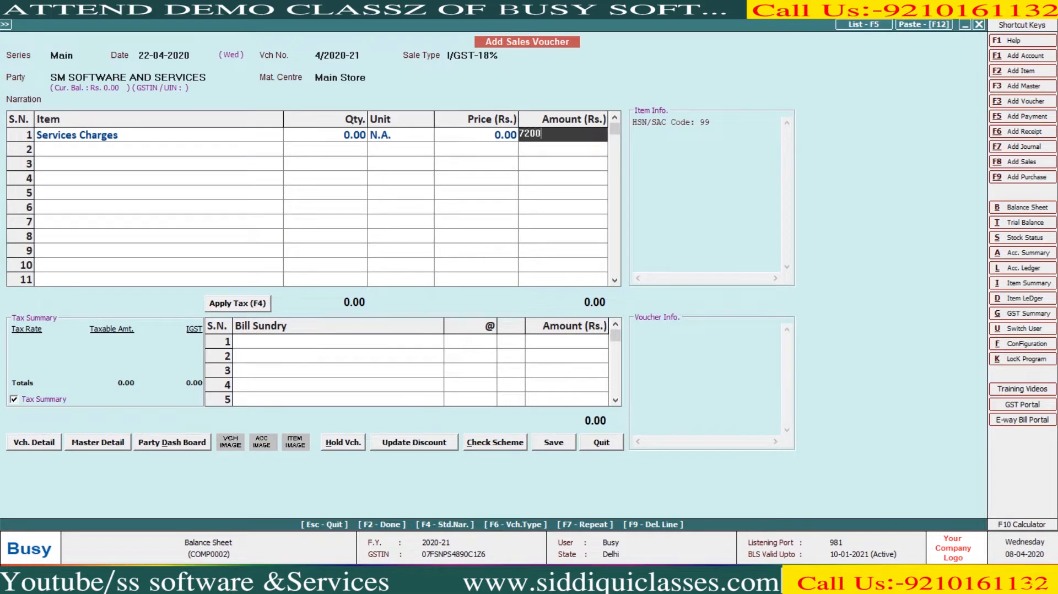
key(Return)
key(Return)
key(F4)
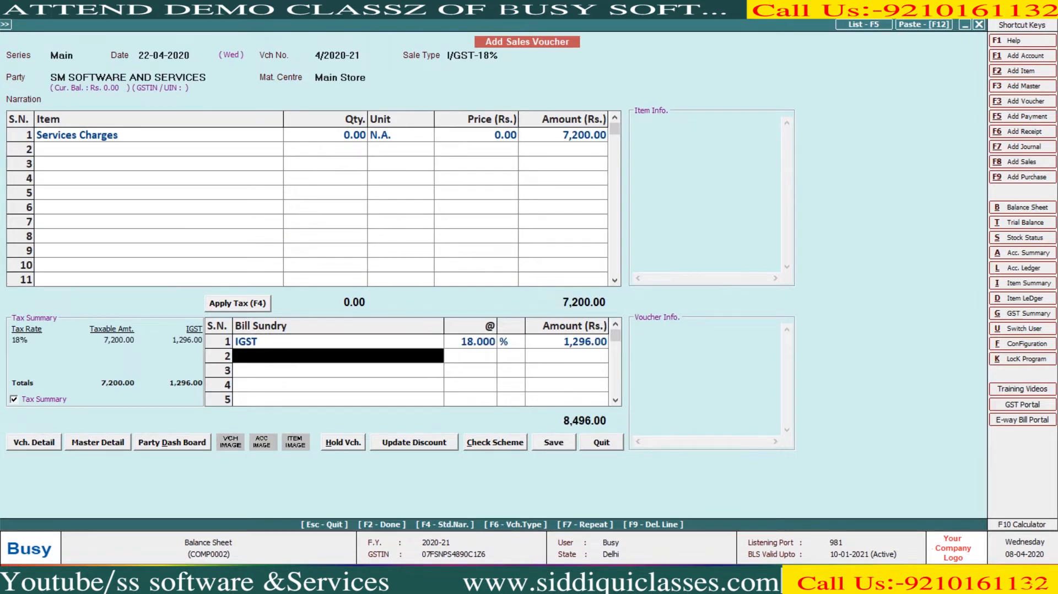
- Save voucher 4 (8,496.00) without printing, then close voucher entry
key(F2)
key(F2)
key(Return)
key(Right)
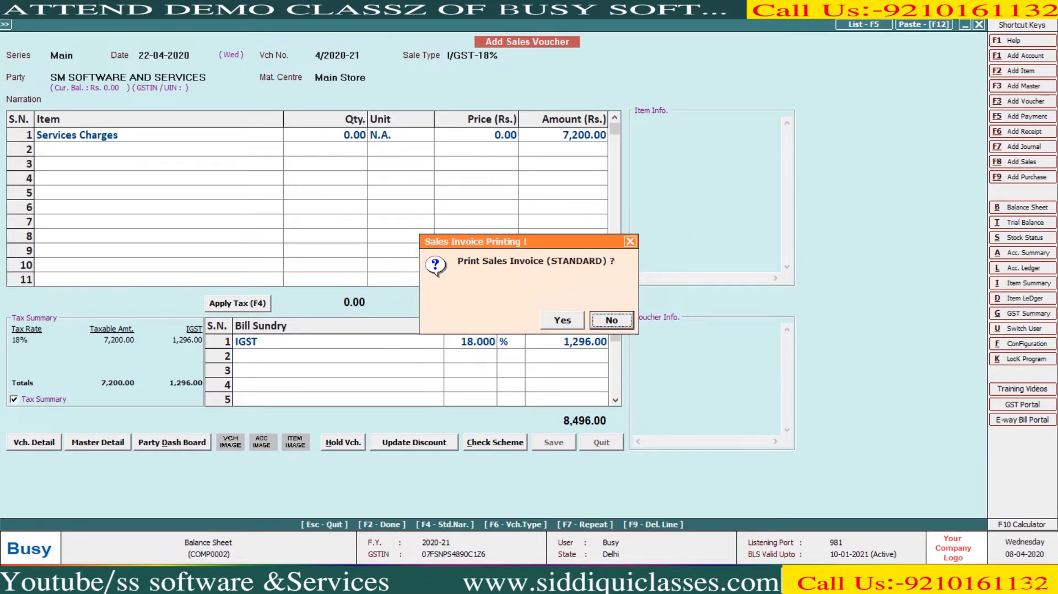
key(Return)
key(Escape)
key(Escape)
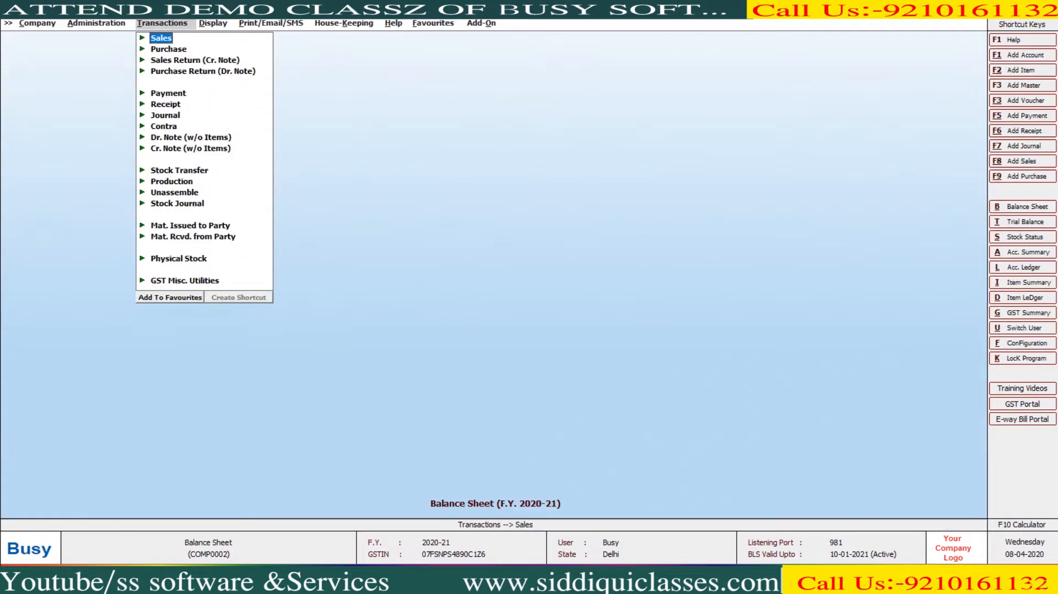
- Generate the Balance Sheet to 31-05-2020 with Update Balance Sheet Stock set to Y
key(Right)
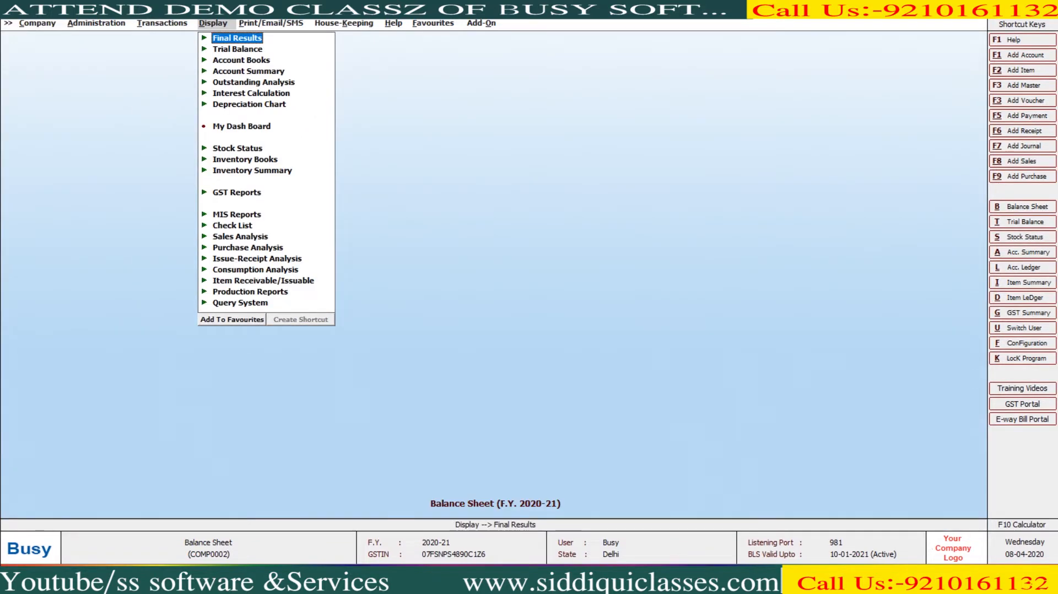
key(Return)
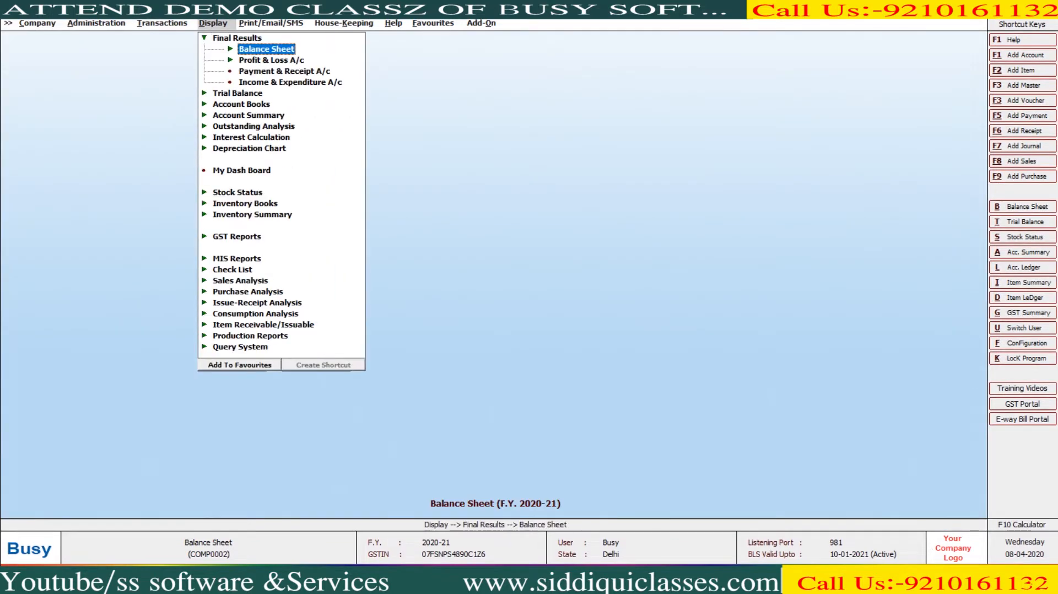
key(Return)
key(Return)
key(Return)
key(Return)
key(Return)
key(Return)
key(Return)
key(Return)
key(Return)
key(Return)
key(Up)
key(Up)
key(Up)
key(Up)
key(Up)
key(Up)
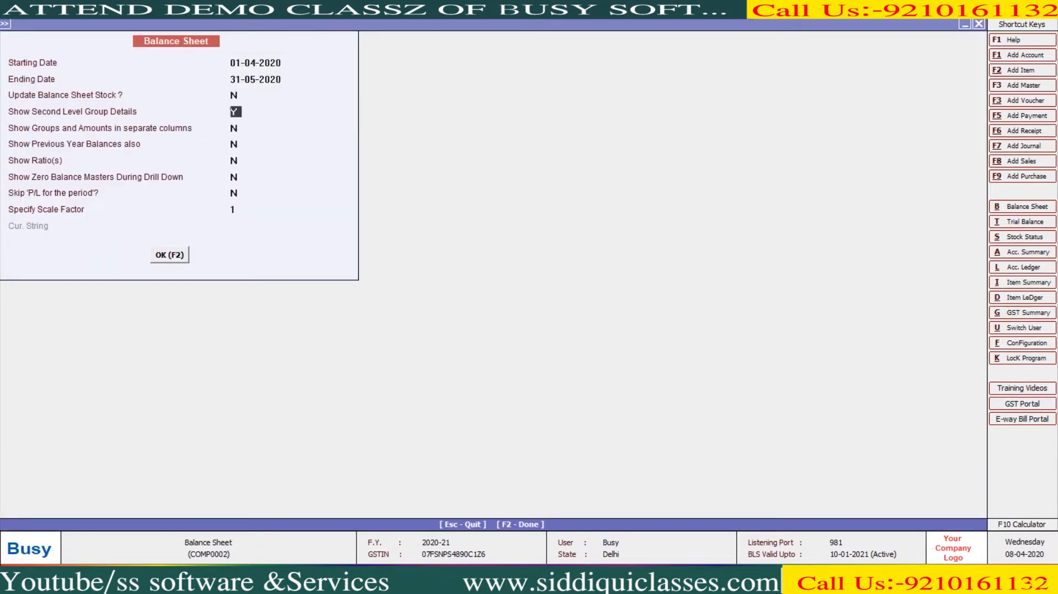
text(Y)
key(F2)
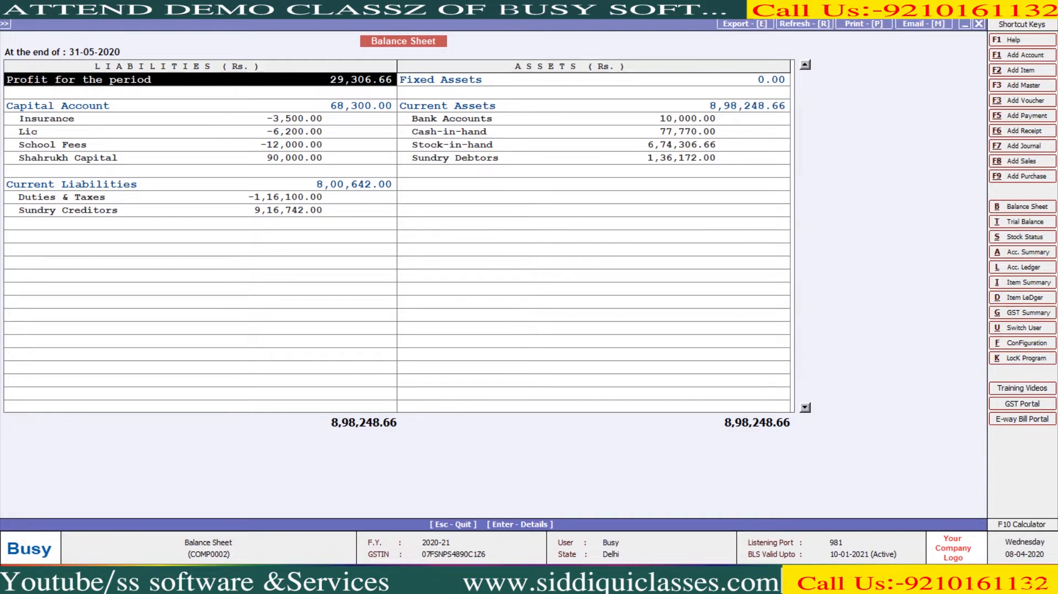
- Review the Profit & Loss entries for Purchase, Sales and Stock, then close the reports
key(Return)
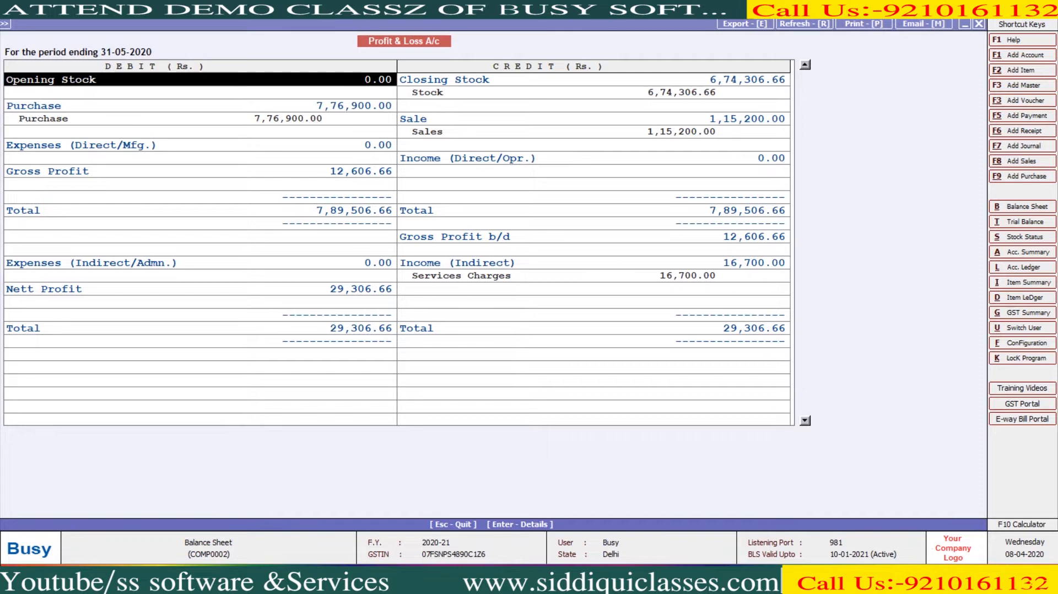
key(Down)
key(Down)
key(Down)
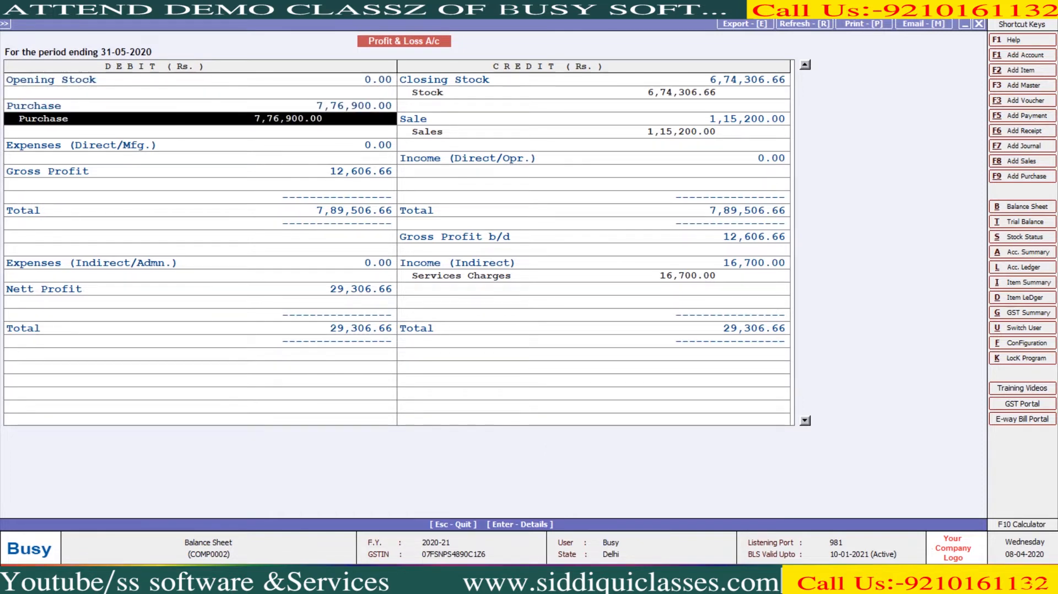
key(Right)
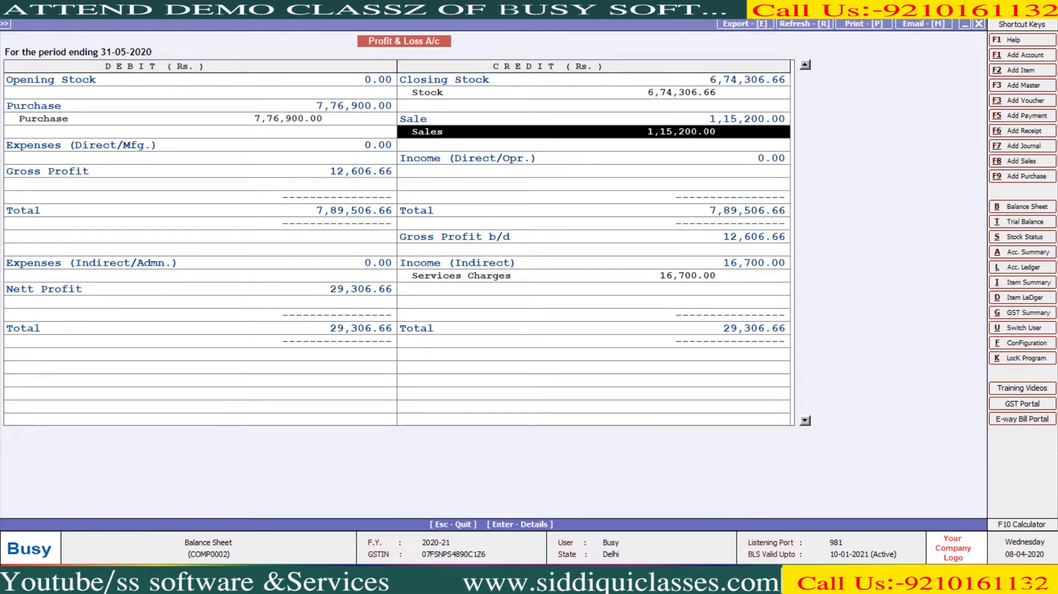
key(Up)
key(Up)
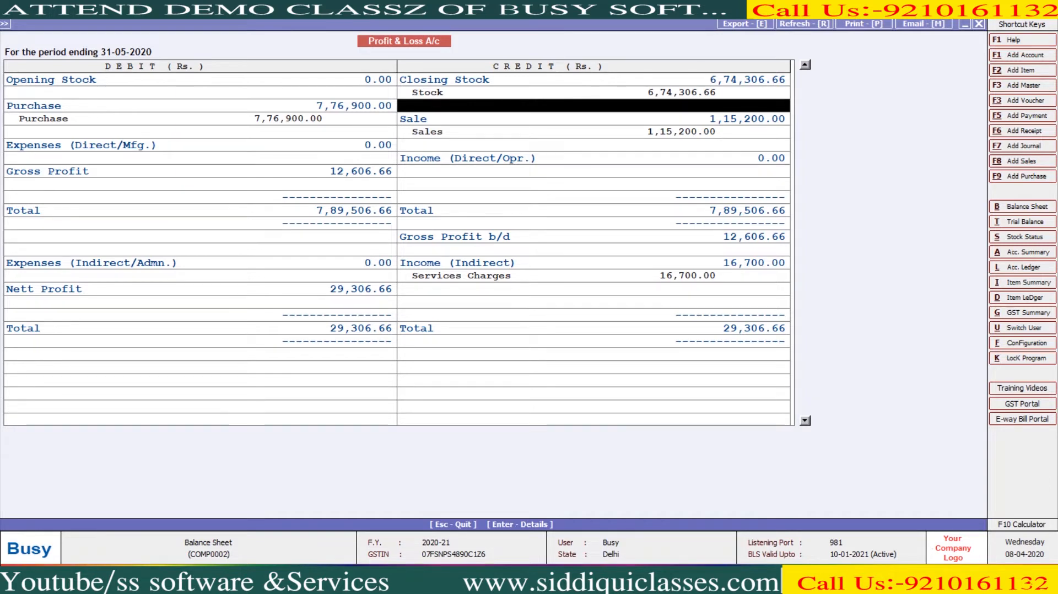
key(Up)
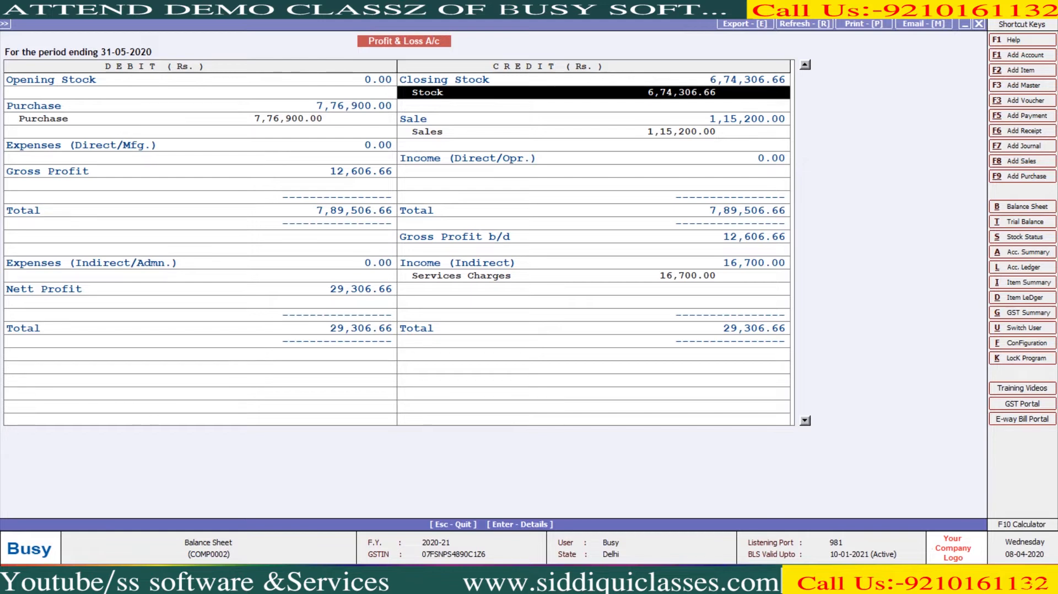
key(Escape)
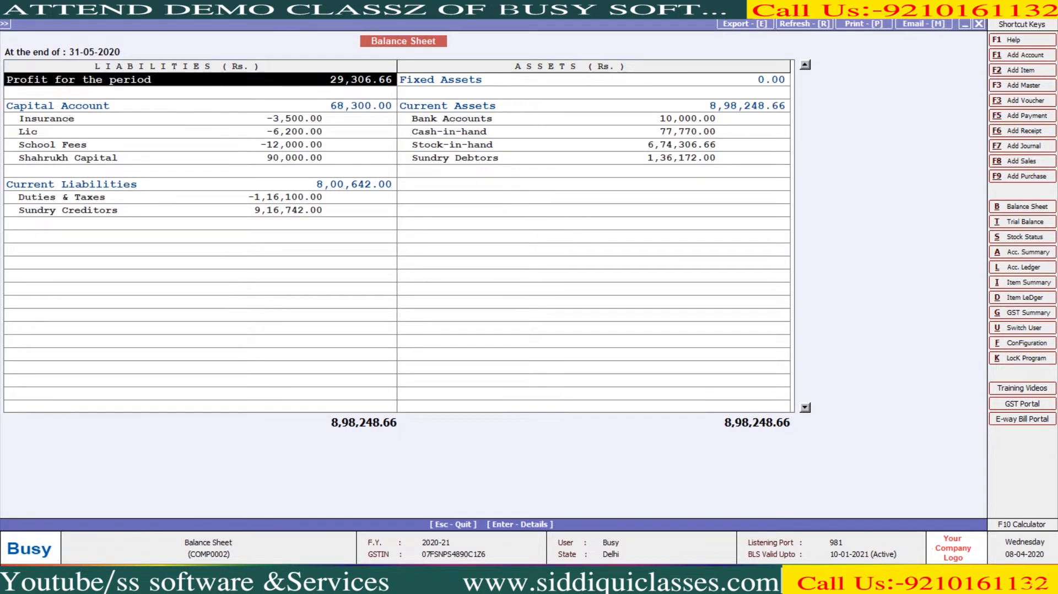
key(Escape)
key(Escape)
key(Left)
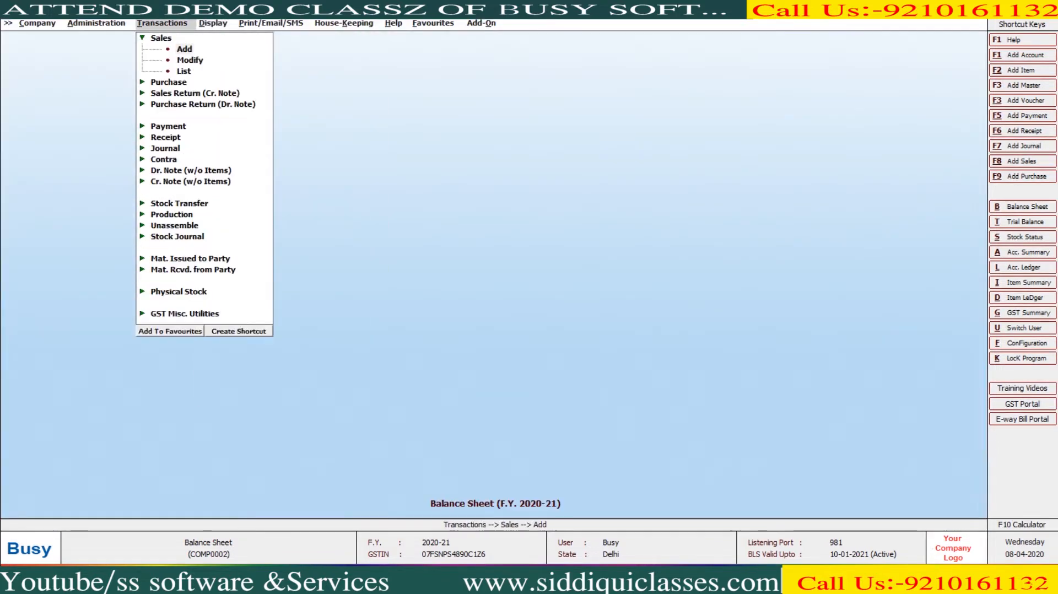
- Start a new sales voucher for SHIV KIRPA TRADING with sale type L/GST-18%
key(Return)
key(Return)
key(Return)
text(SHIV KIRPA TRADING)
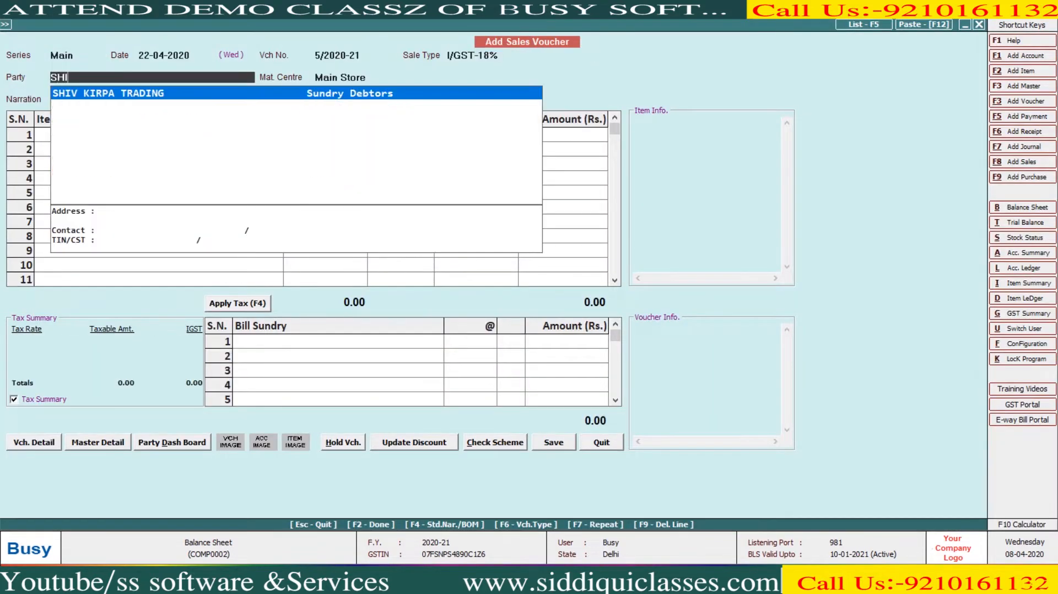
key(Return)
key(Return)
key(Up)
text(18)
key(Down)
key(Return)
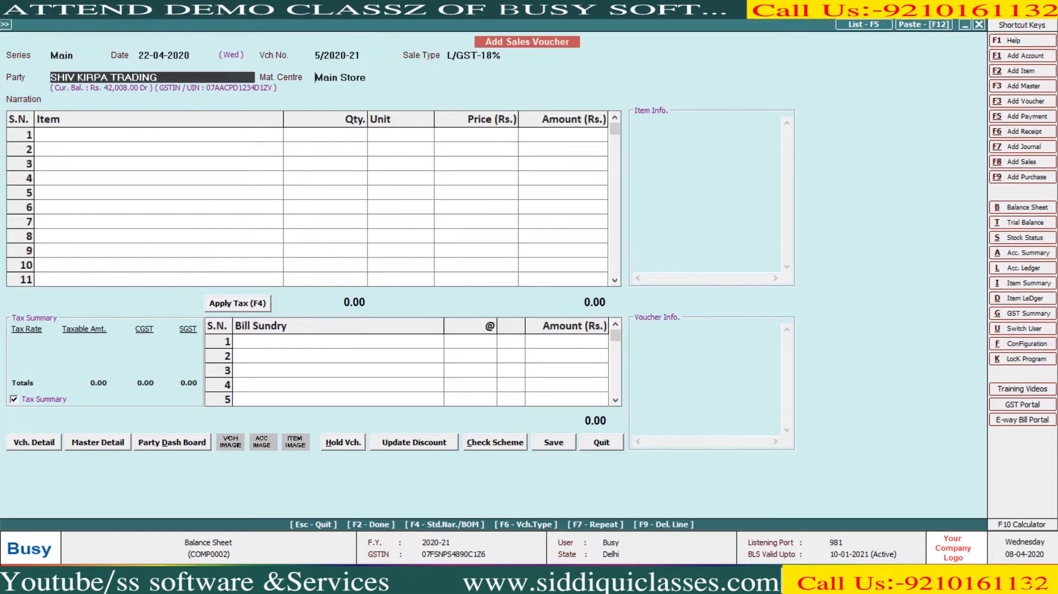
- Add BUSY SOFTWARE and TALLY SOFTWARE as items, quantity 5 each
key(Return)
key(Return)
key(Down)
key(Up)
key(Return)
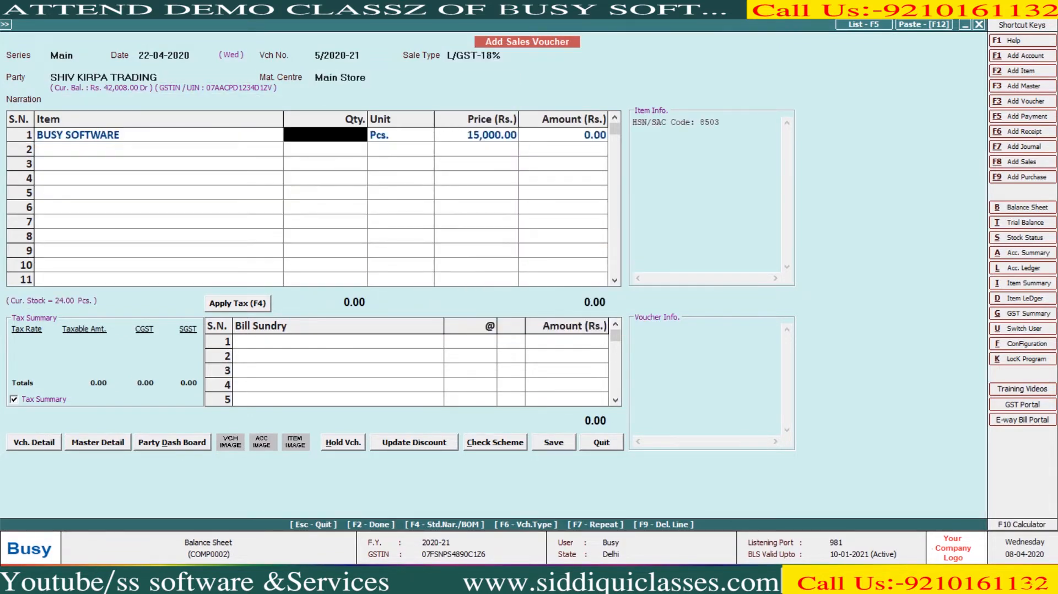
text(5)
key(Return)
key(Return)
key(Return)
key(Return)
key(Down)
key(Down)
key(Down)
key(Return)
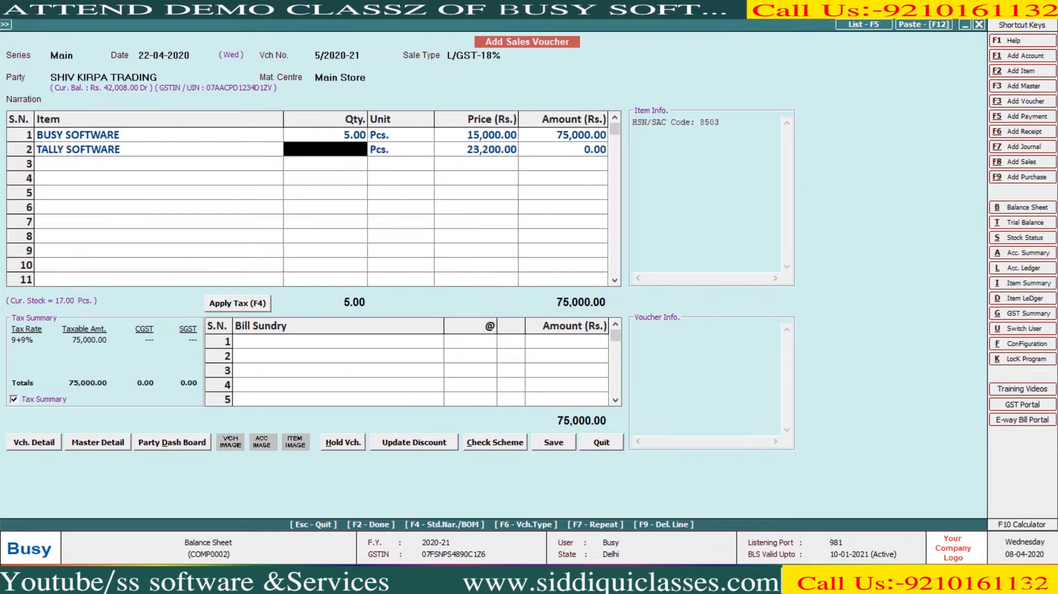
text(5)
- Add Services Charges of 5,600 and fill in CGST and SGST at 9%
key(Return)
key(Return)
key(Return)
key(Return)
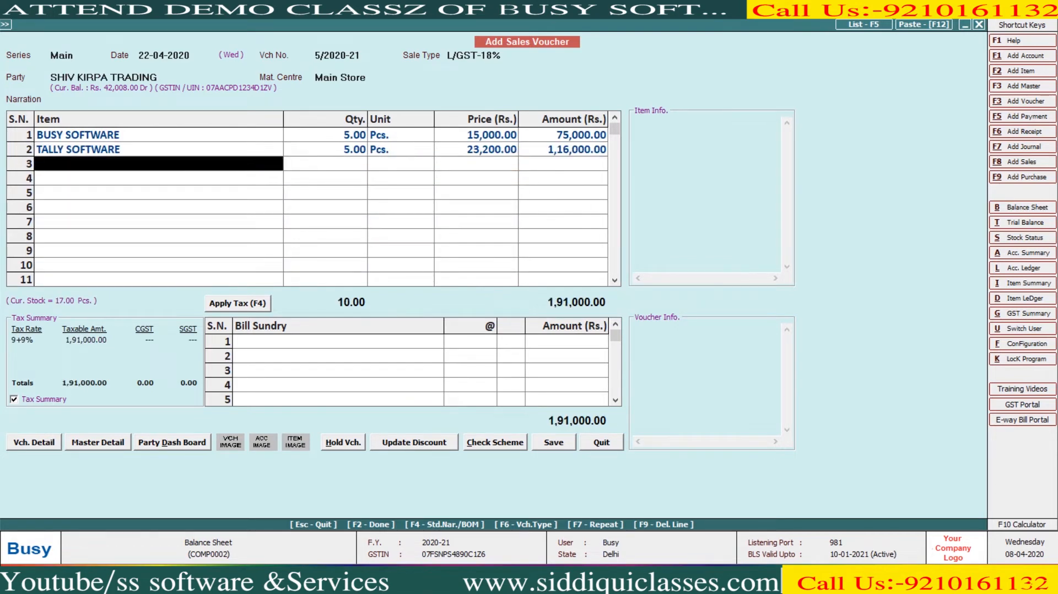
text(ser)
key(Return)
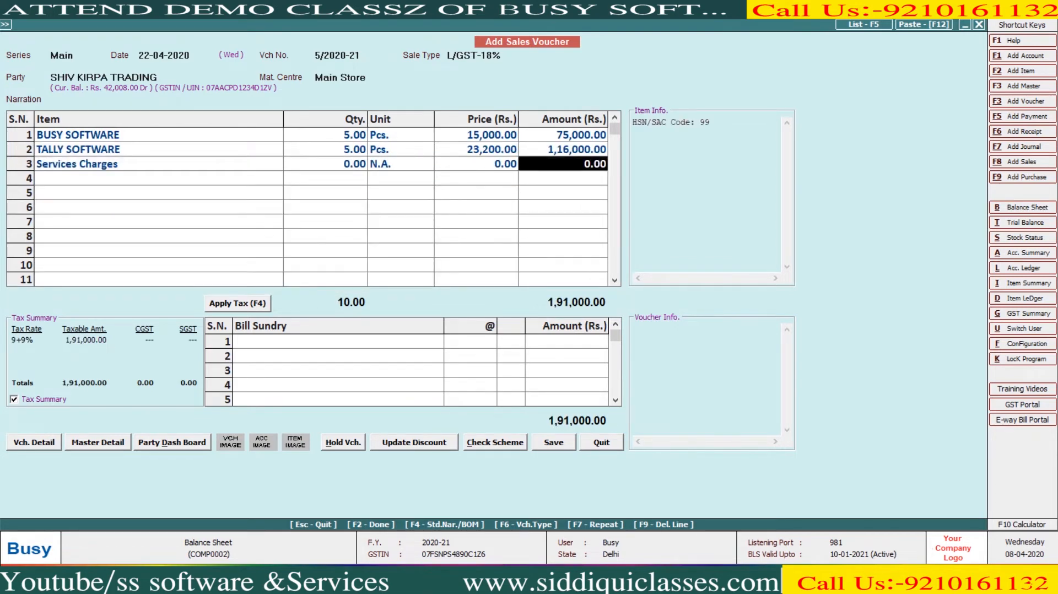
text(5600)
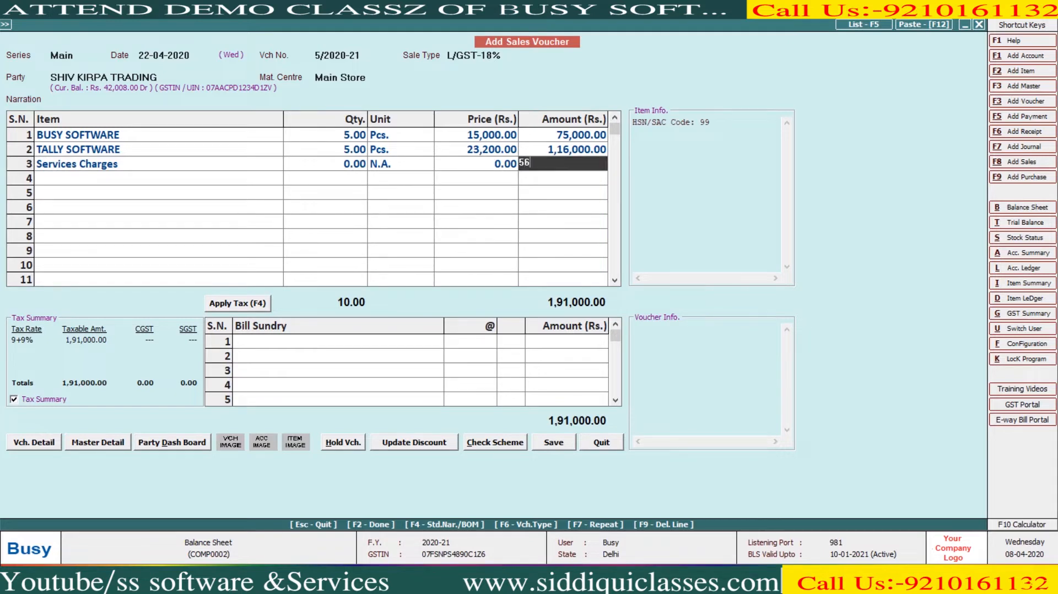
key(Return)
key(Return)
key(F4)
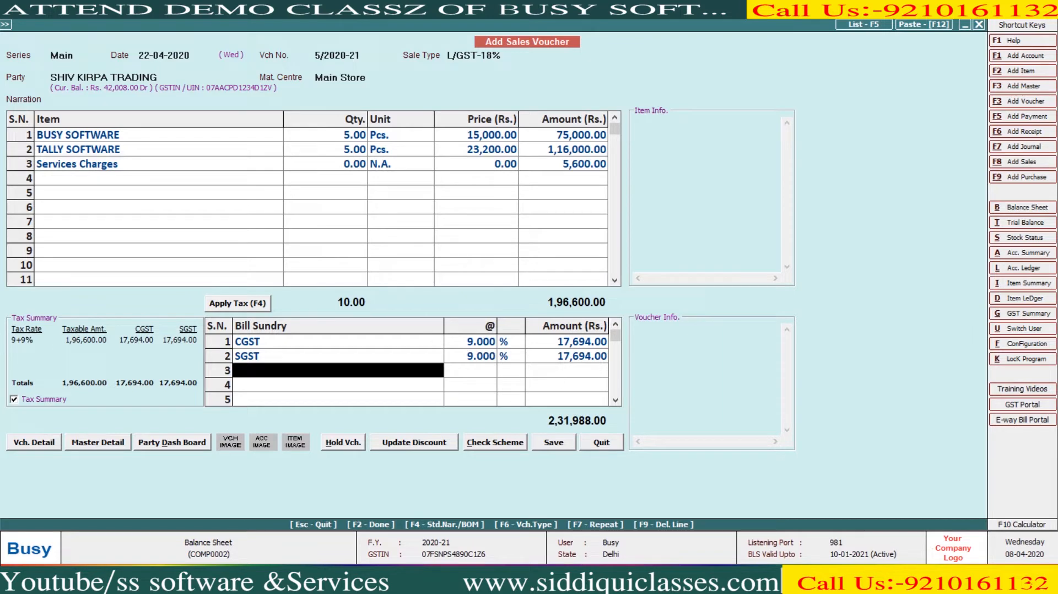
- Save the voucher, accepting the GSTIN warning and skipping invoice printing
key(F2)
key(Left)
key(Return)
key(Return)
key(Right)
key(Return)
key(Escape)
- Review the updated Balance Sheet and Profit & Loss (profit 54,917.77), then go to Purchase add
key(Right)
key(Return)
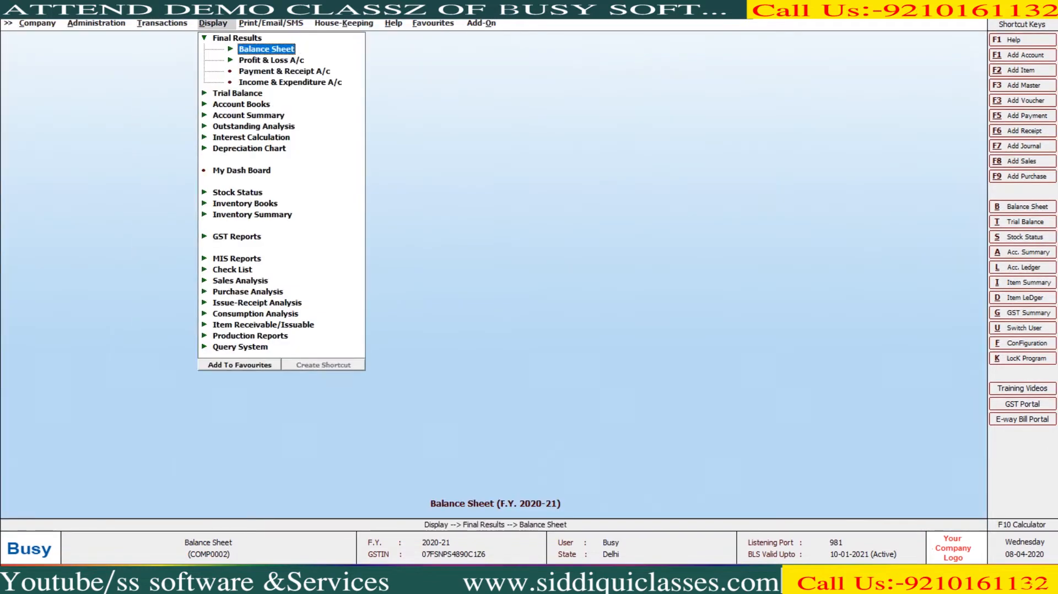
key(Return)
key(Return)
key(Return)
key(Return)
key(F2)
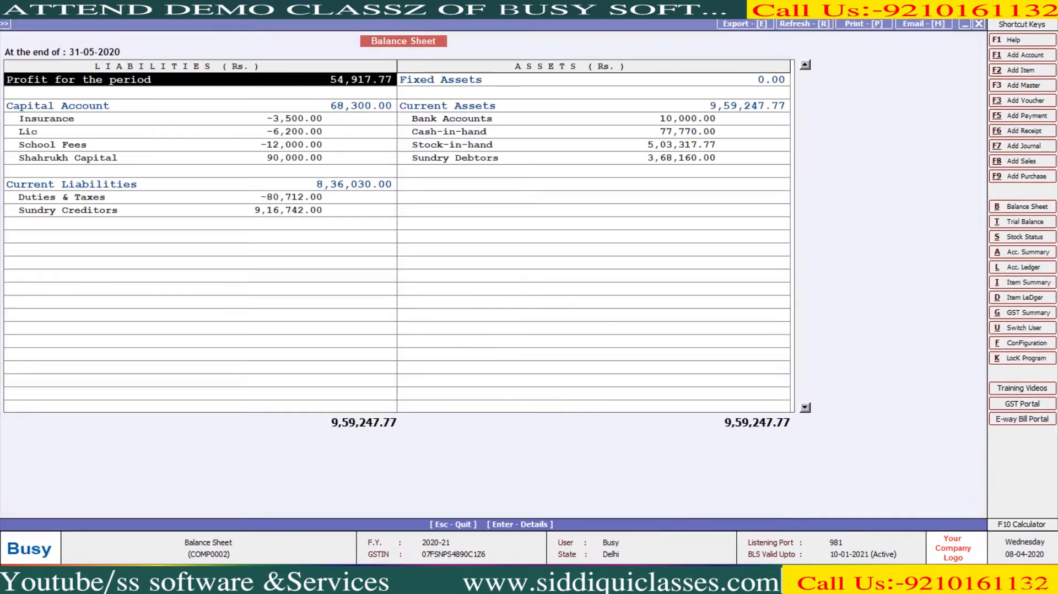
key(Return)
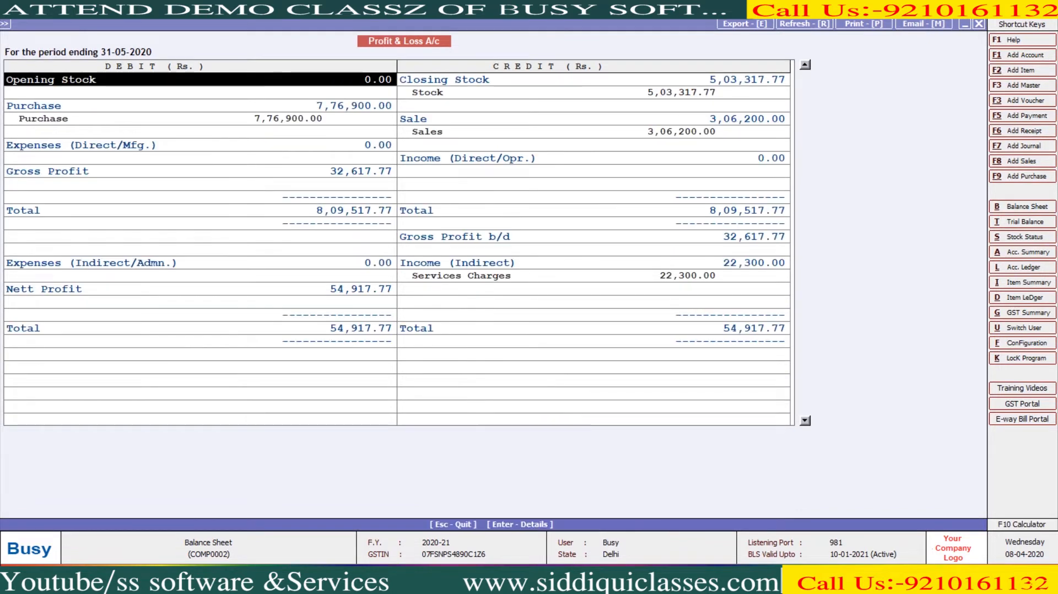
key(Down)
key(Down)
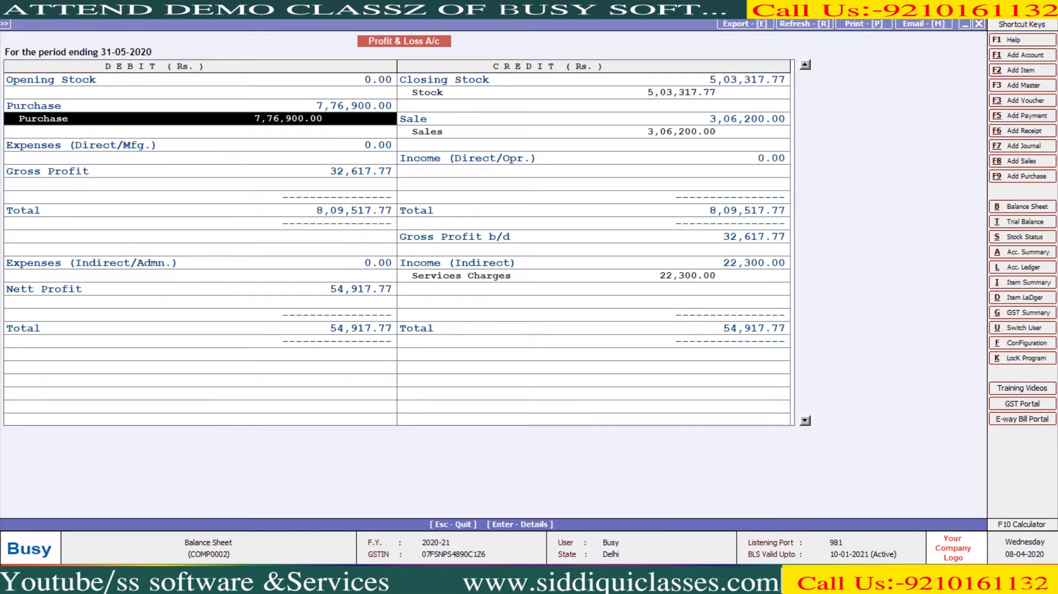
key(Escape)
key(Escape)
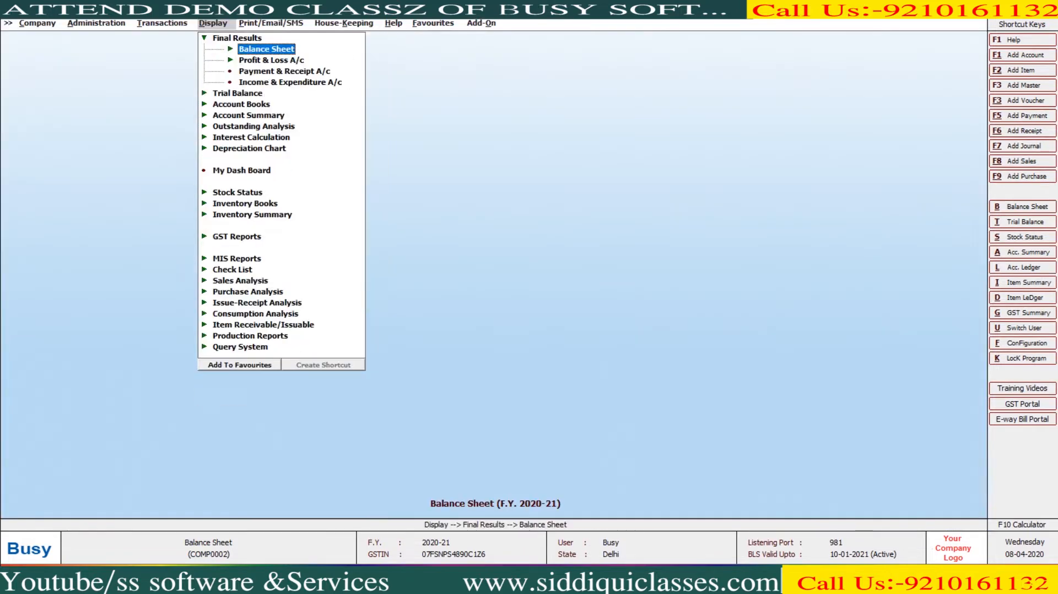
key(Left)
key(Down)
key(Down)
key(Down)
key(Down)
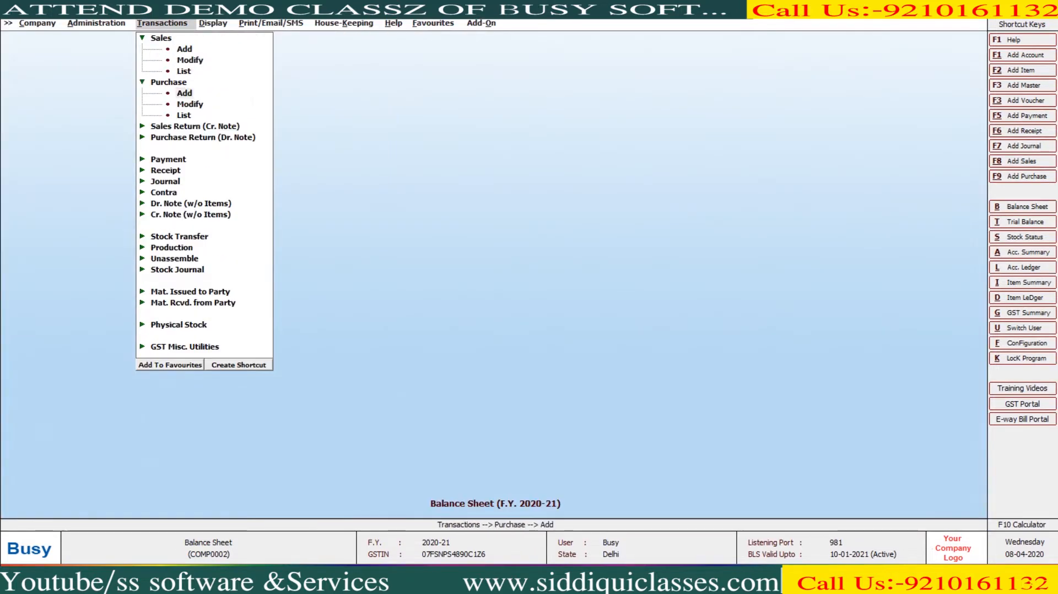
- Begin a purchase voucher dated 01-05-2020 with voucher number SS/78
key(Return)
key(Return)
text(1-5)
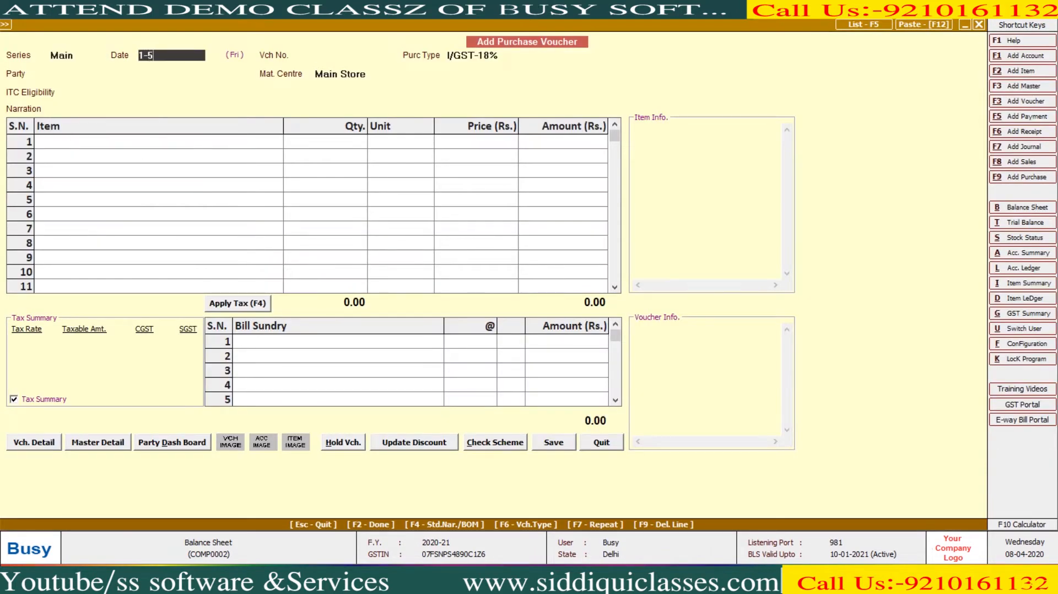
key(Return)
text(SS/78)
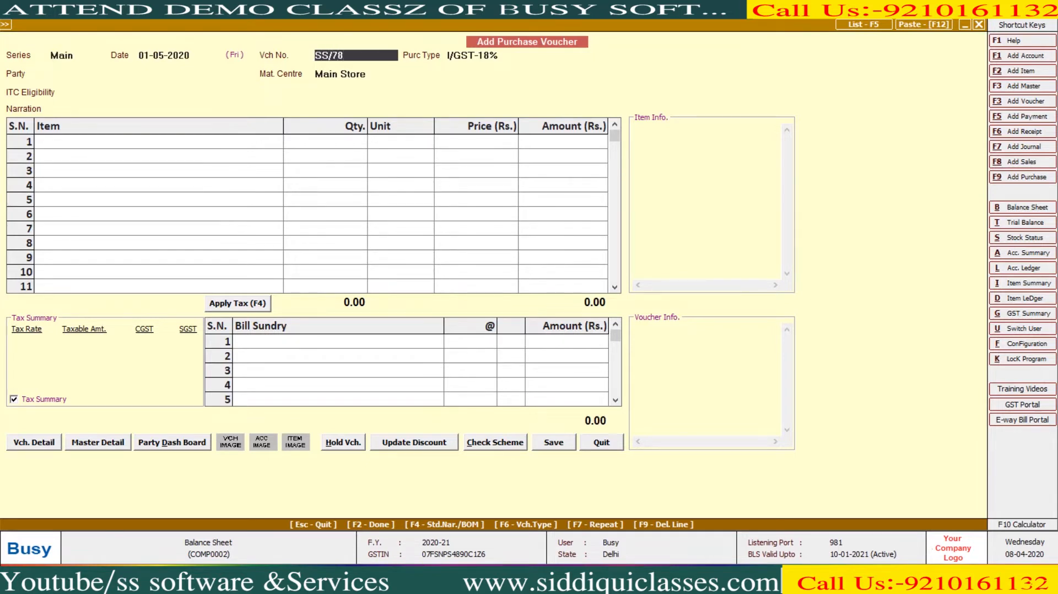
key(Return)
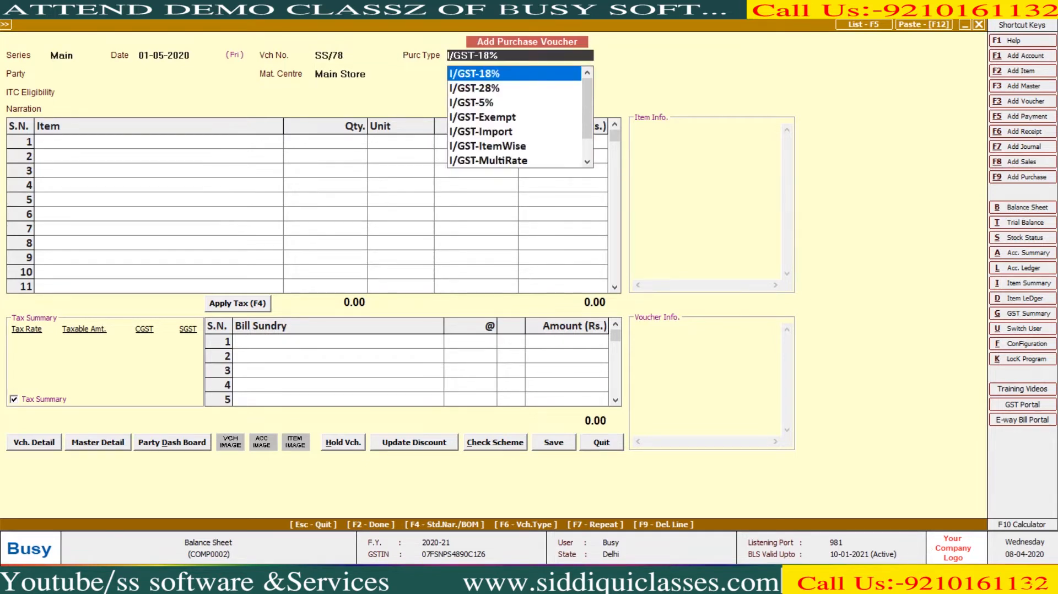
key(Return)
- Correct the voucher number to SS/786, set L/GST-18%, and choose supplier SS SOFTWARE AND SERVICES
key(shift+Tab)
key(Return)
key(shift+Tab)
key(shift+Tab)
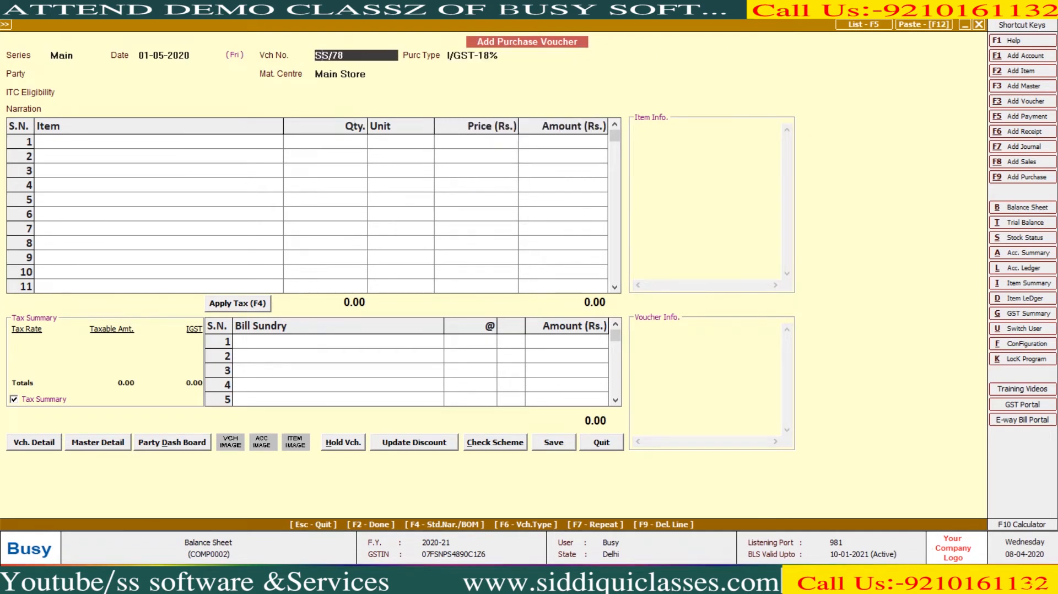
text(6)
key(Return)
text(L)
key(Return)
text(SS)
key(Return)
key(Return)
key(Return)
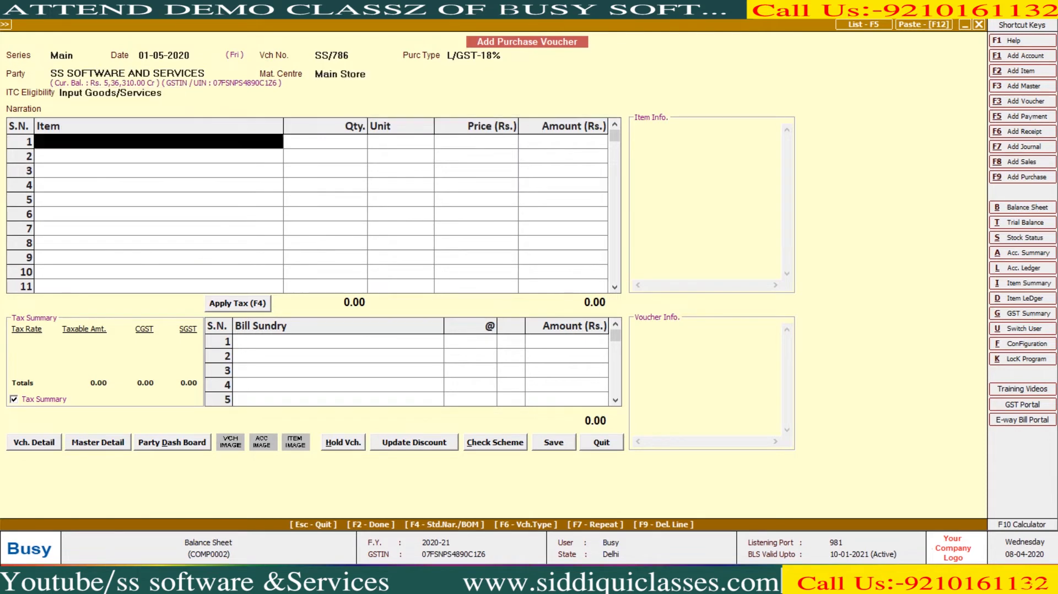
- Enter 10 BUSY SOFTWARE at 13,500 in the first item row, then reach bill sundries
text(S)
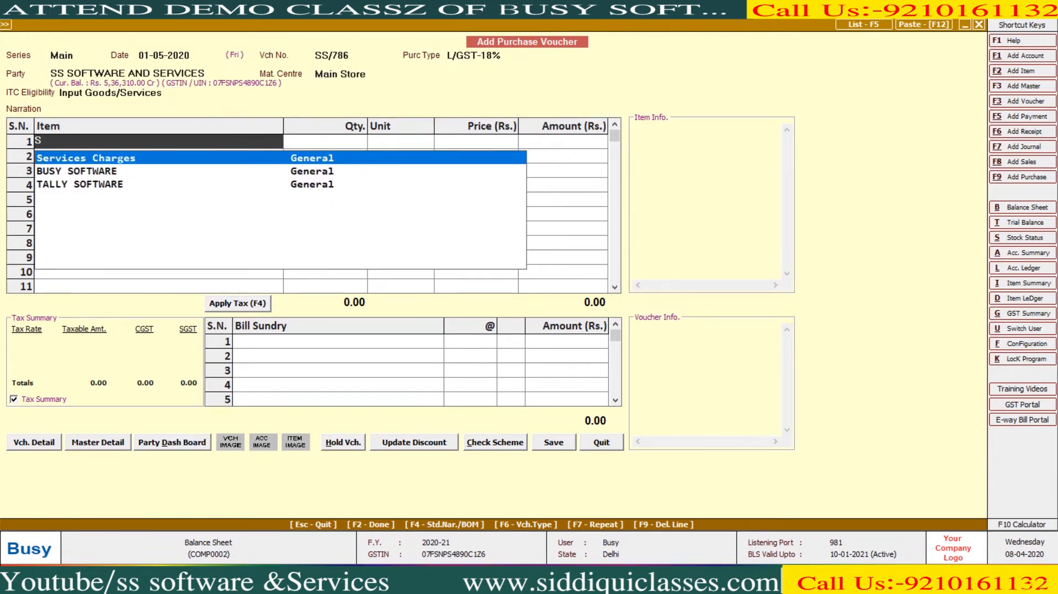
key(Down)
key(Return)
text(10)
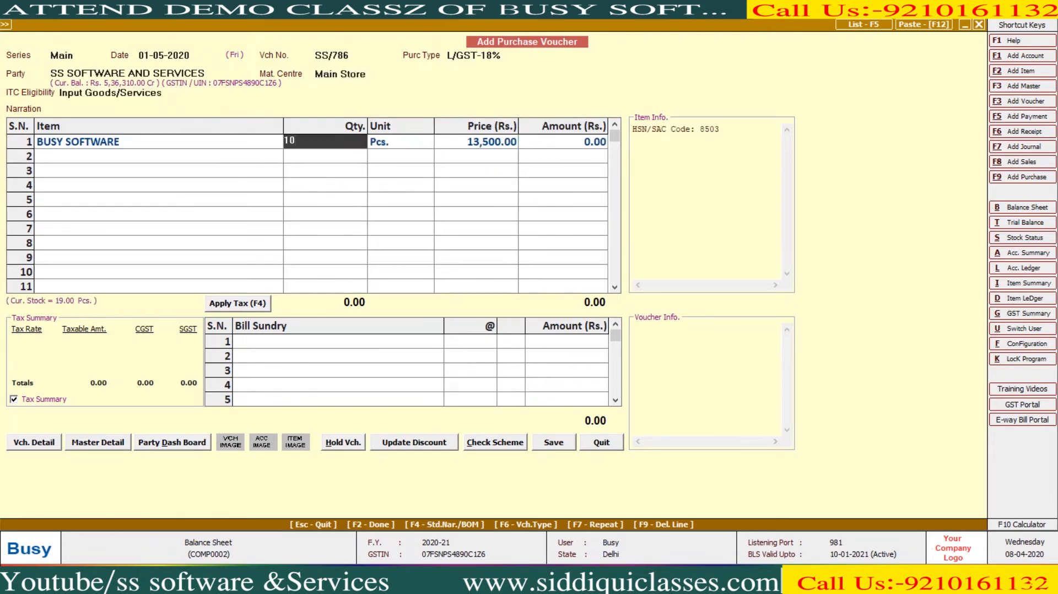
key(Return)
key(Return)
key(Return)
key(Return)
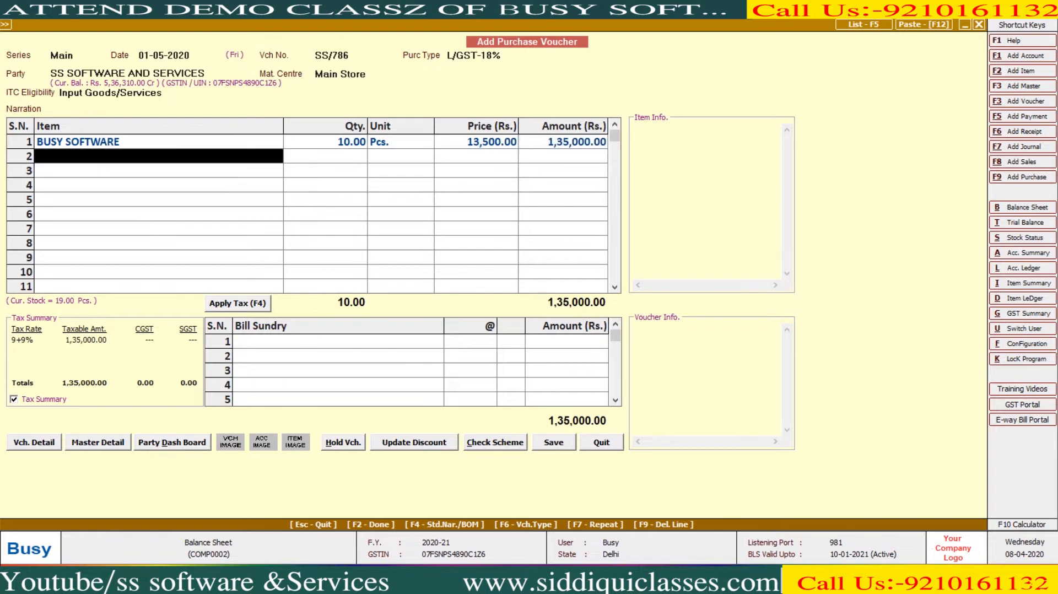
key(Return)
- Add Freight & Forwarding Charges as a bill sundry and review its cost settings
text(F)
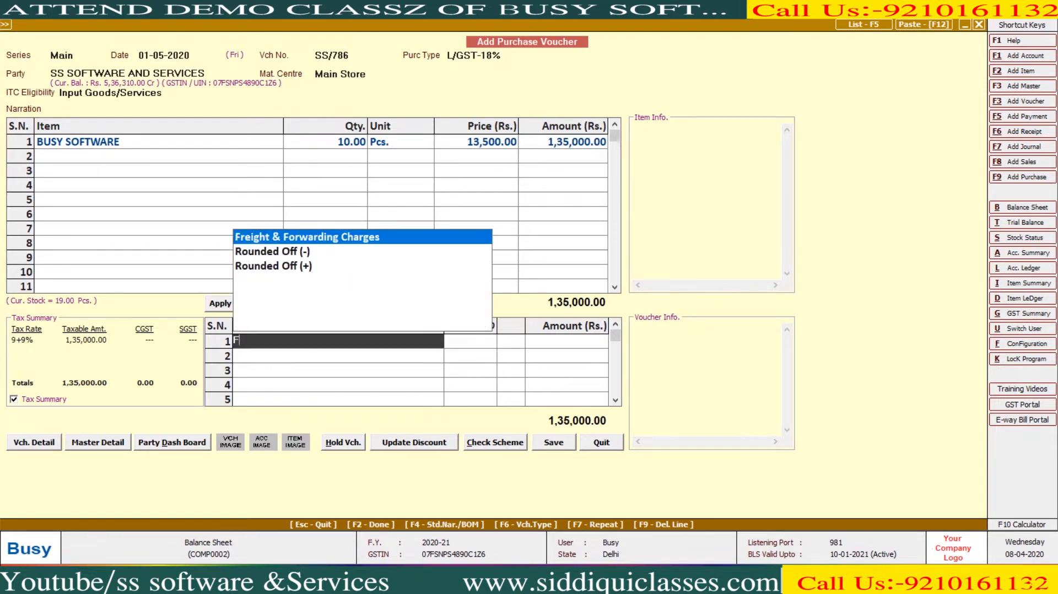
key(Return)
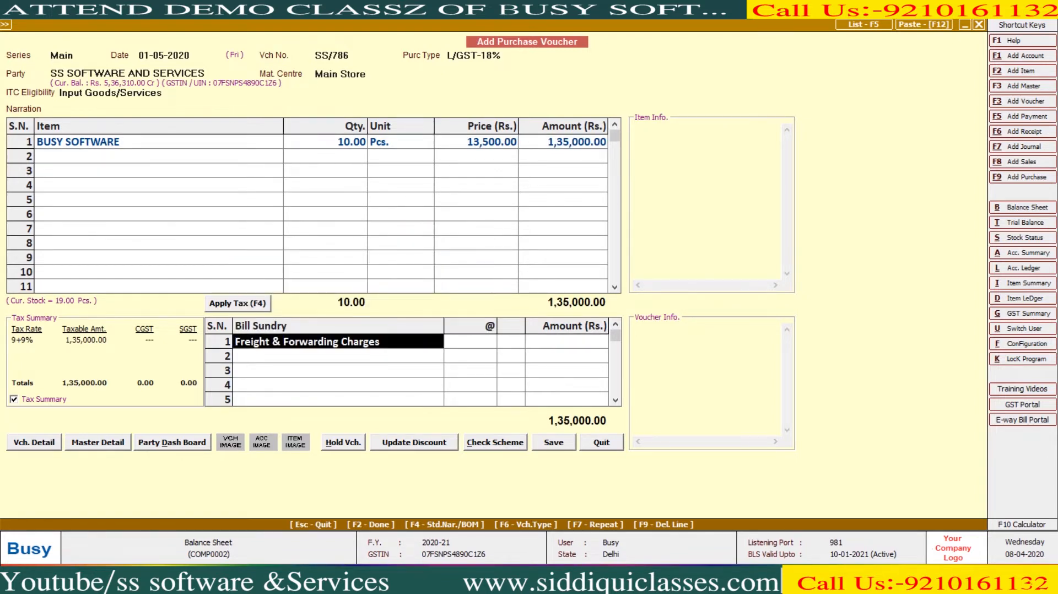
key(alt+m)
key(Return)
key(Return)
key(Return)
key(Return)
key(Return)
key(Return)
key(Return)
key(Return)
key(Return)
key(Return)
key(Return)
key(Return)
key(Return)
key(Up)
key(Up)
key(Up)
key(Up)
key(Up)
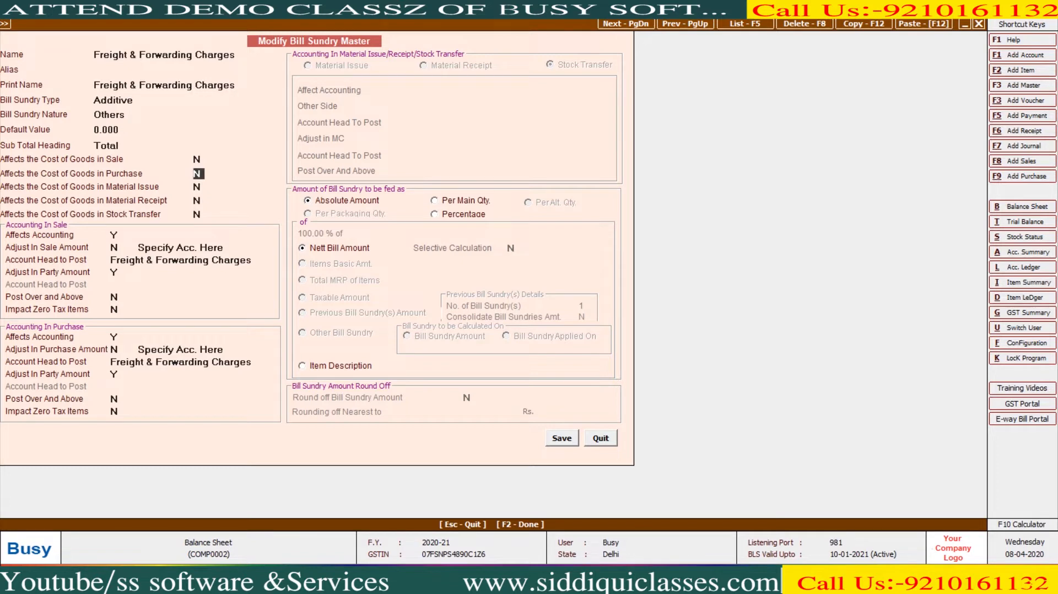
key(Return)
key(Return)
key(Return)
key(Return)
key(Return)
key(Return)
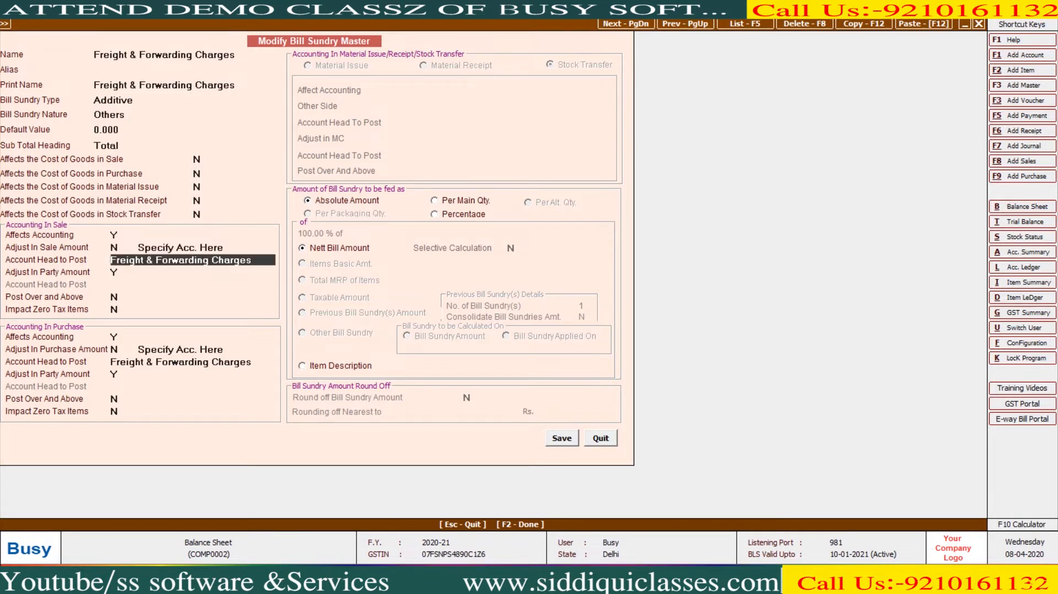
- Inspect the account linked to Freight & Forwarding Charges, then leave its settings unchanged
key(alt+m)
key(Return)
key(Return)
key(Return)
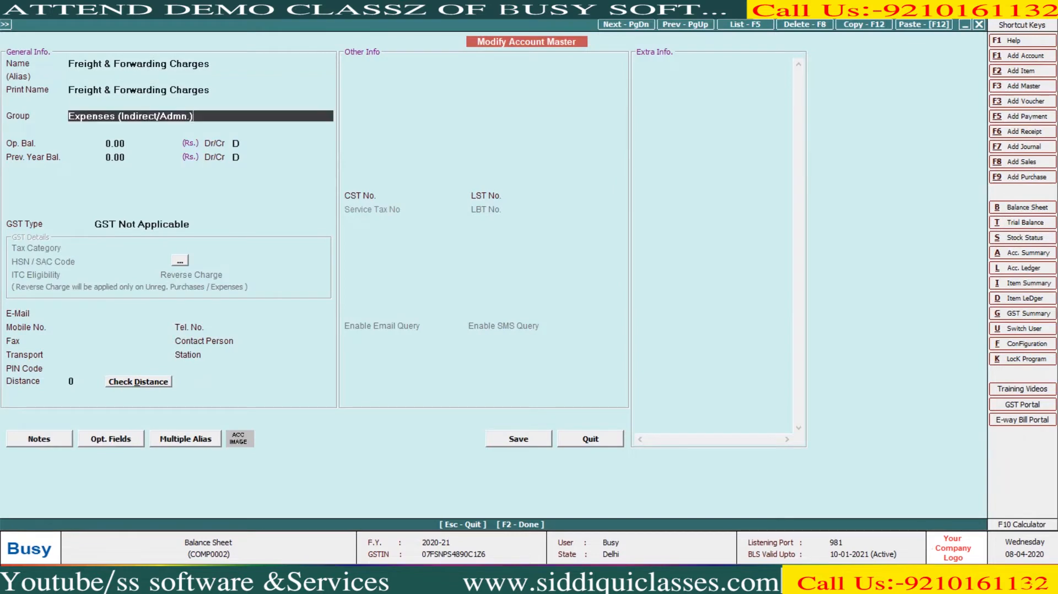
key(Escape)
key(Escape)
key(Return)
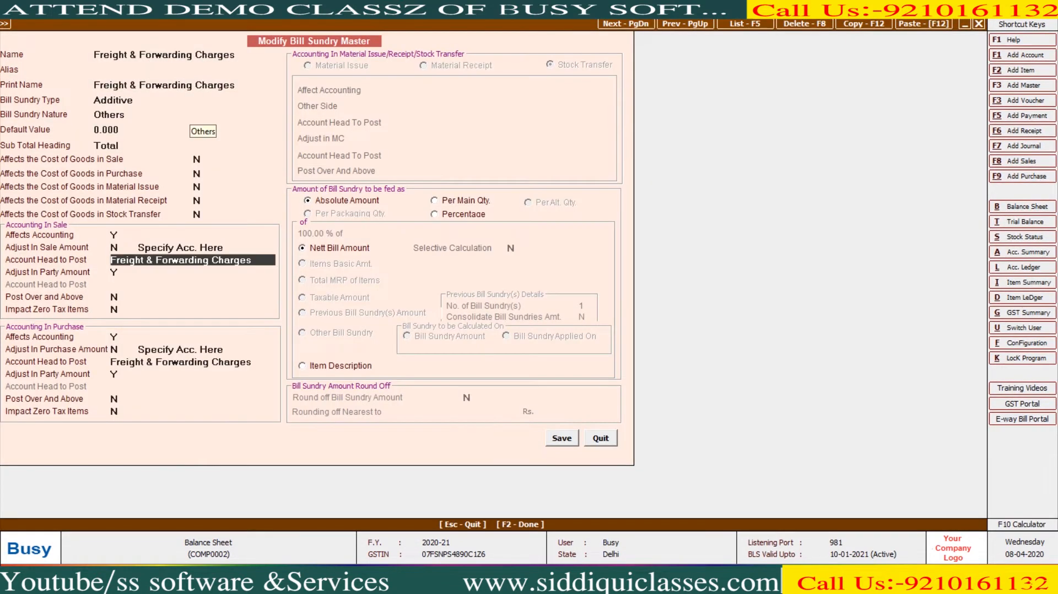
key(Escape)
key(Return)
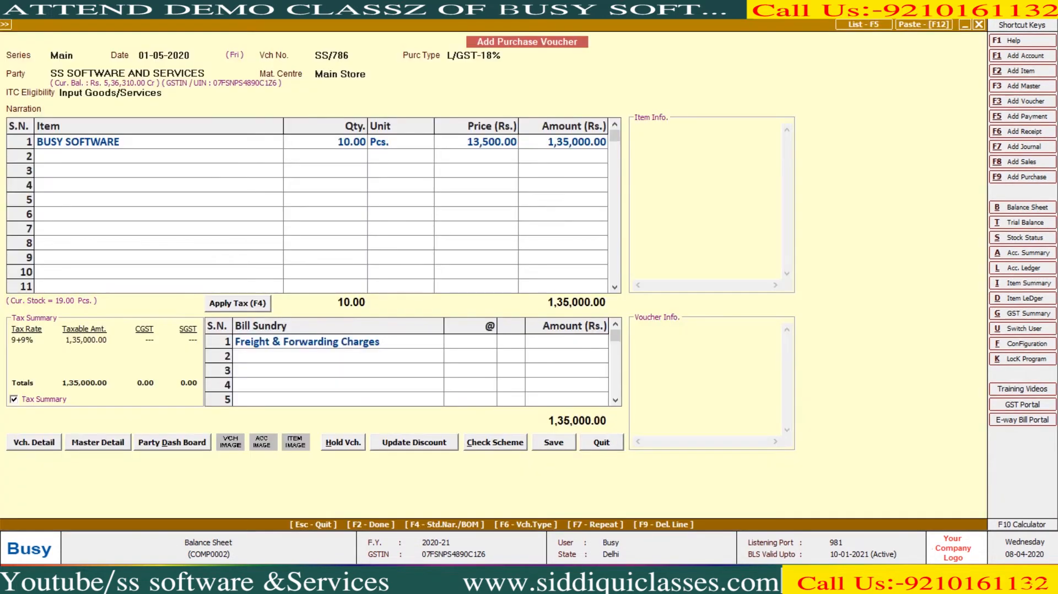
key(F2)
key(Return)
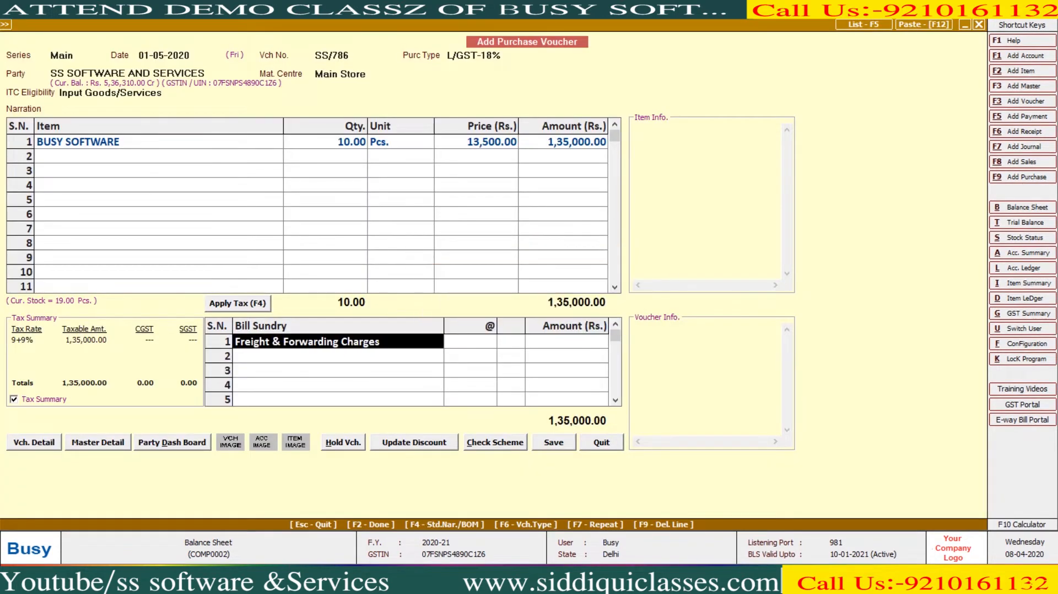
- Create bill sundry PACKING CHARGE that affects purchase cost (Y)
key(F3)
text(PACKING C)
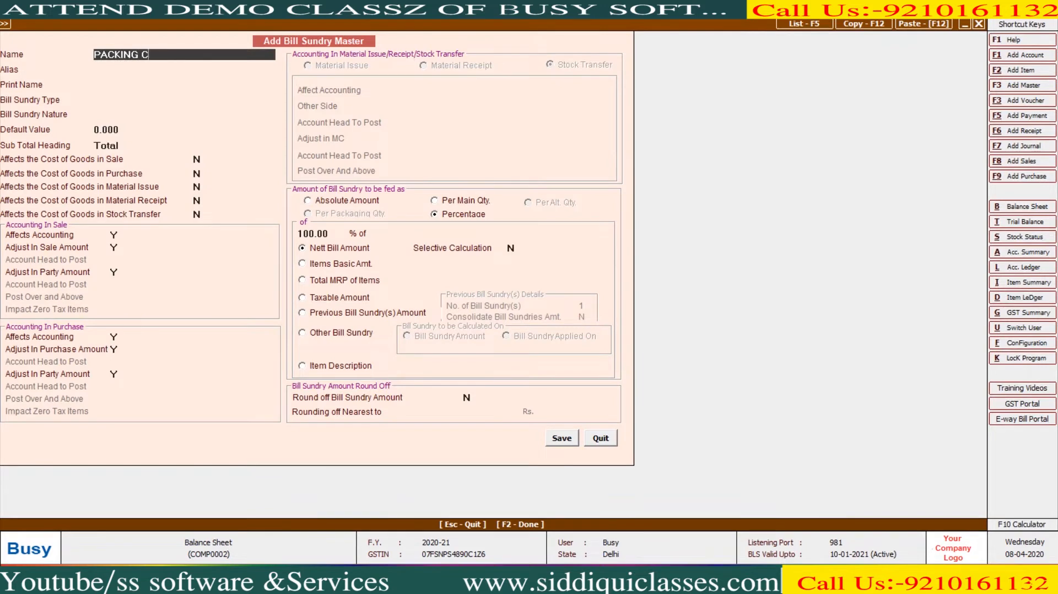
text(HARGE)
key(Return)
key(Return)
key(Return)
key(Return)
key(Return)
key(Return)
key(Return)
key(Return)
text(Y)
key(F2)
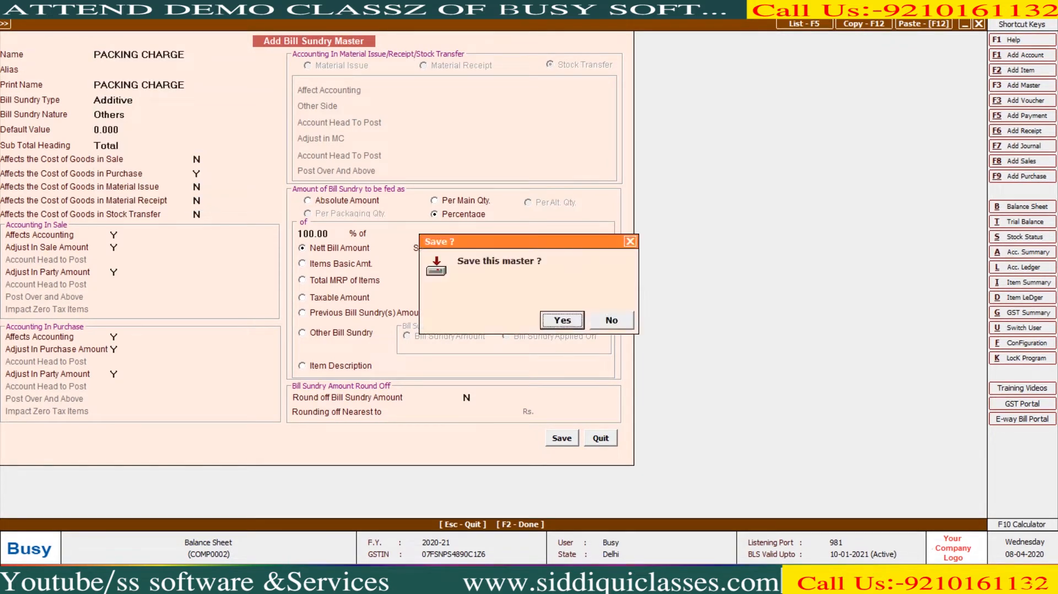
key(Return)
- Charge a 500 packing amount and apply CGST and SGST of 12,195 each
text(5)
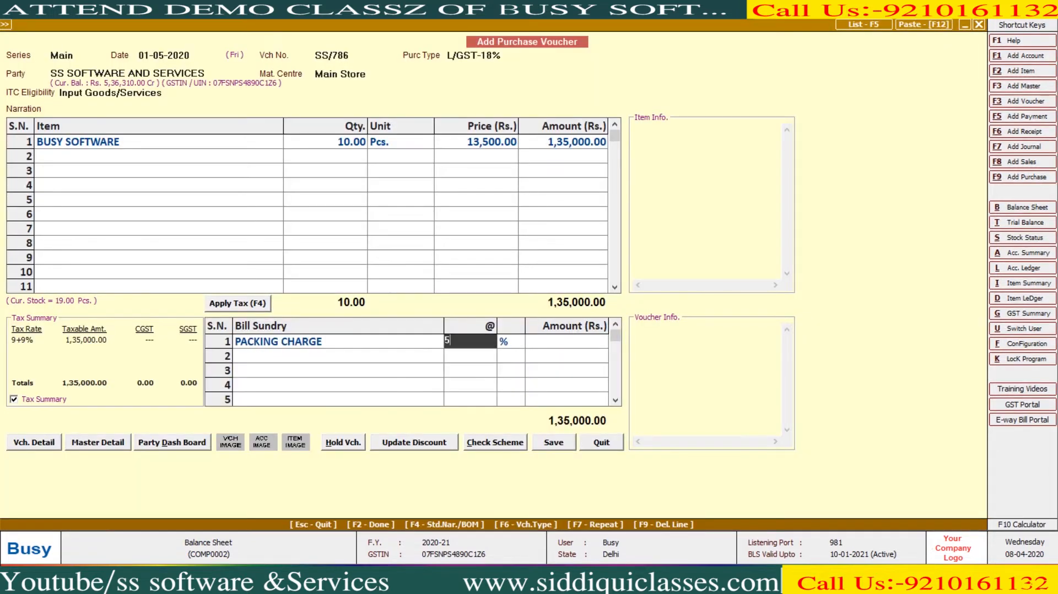
key(BackSpace)
key(BackSpace)
key(Return)
key(Return)
text(500)
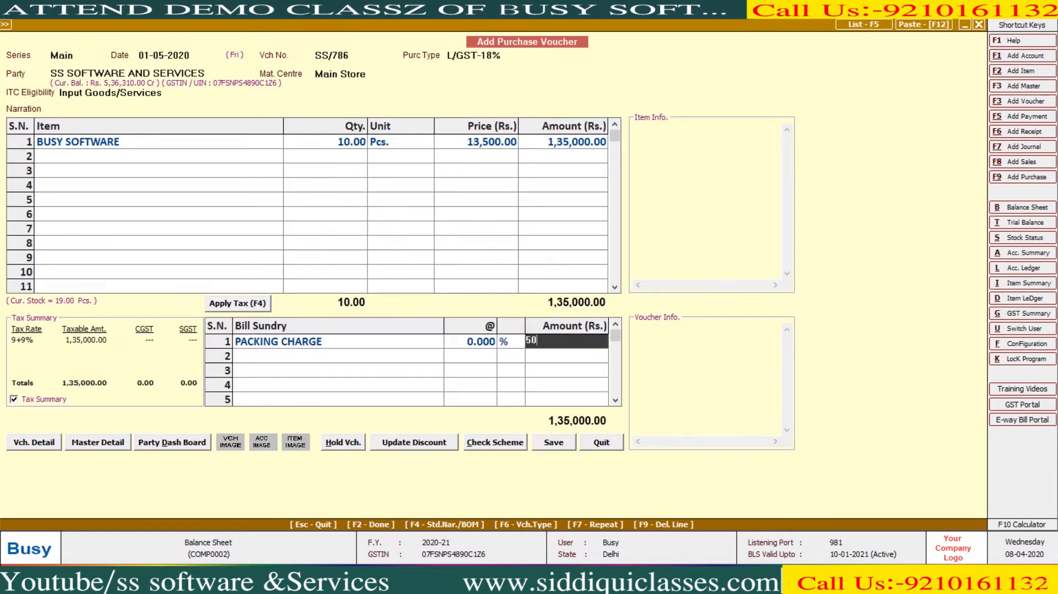
key(Return)
key(F4)
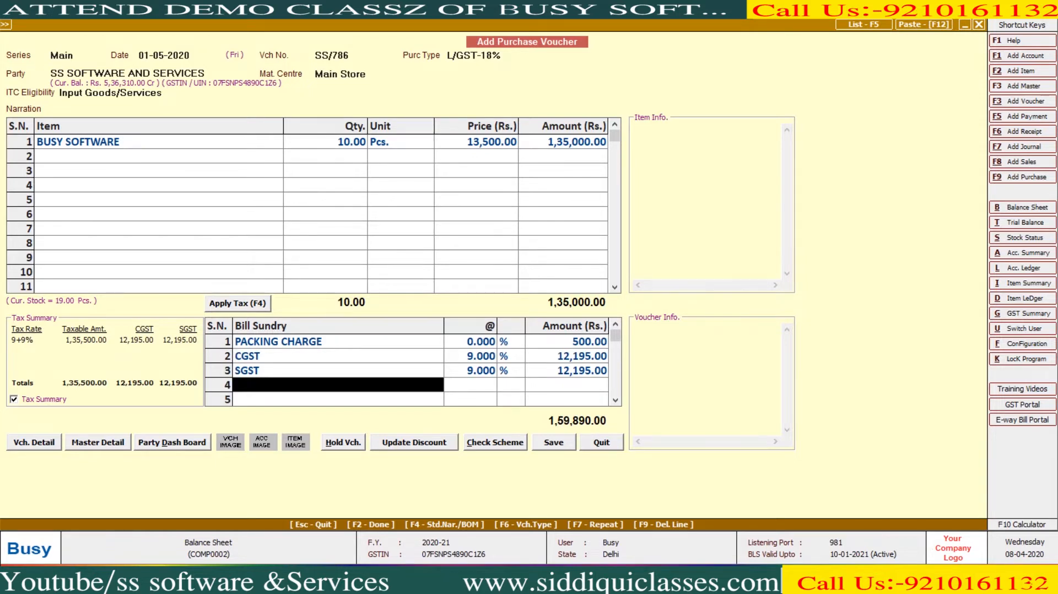
- Save purchase voucher SS/786 totalling 1,59,890.00, confirming the GSTIN prompt
key(Return)
key(Left)
key(Return)
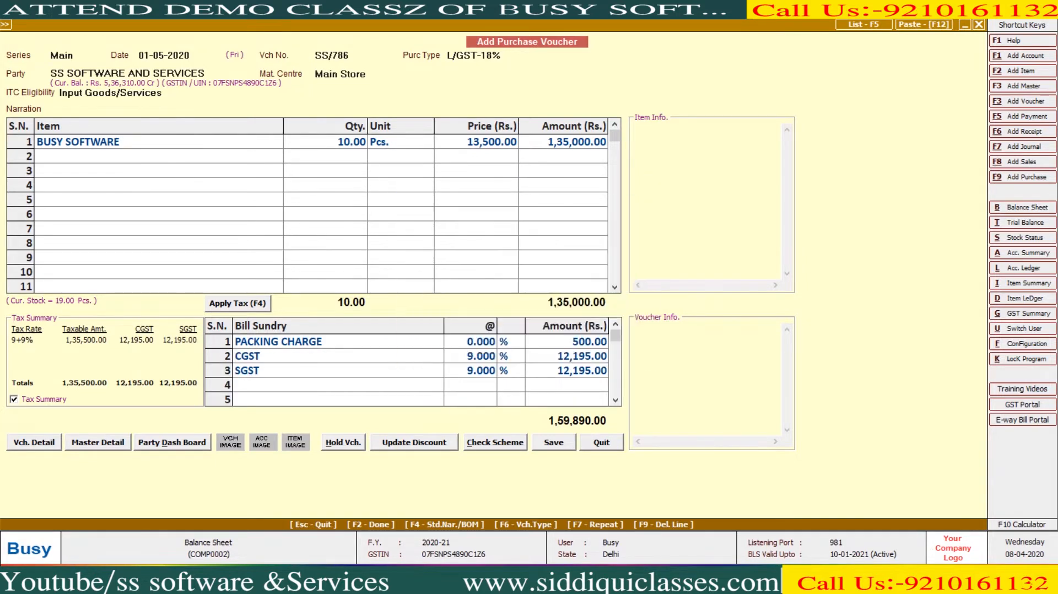
key(Escape)
key(Escape)
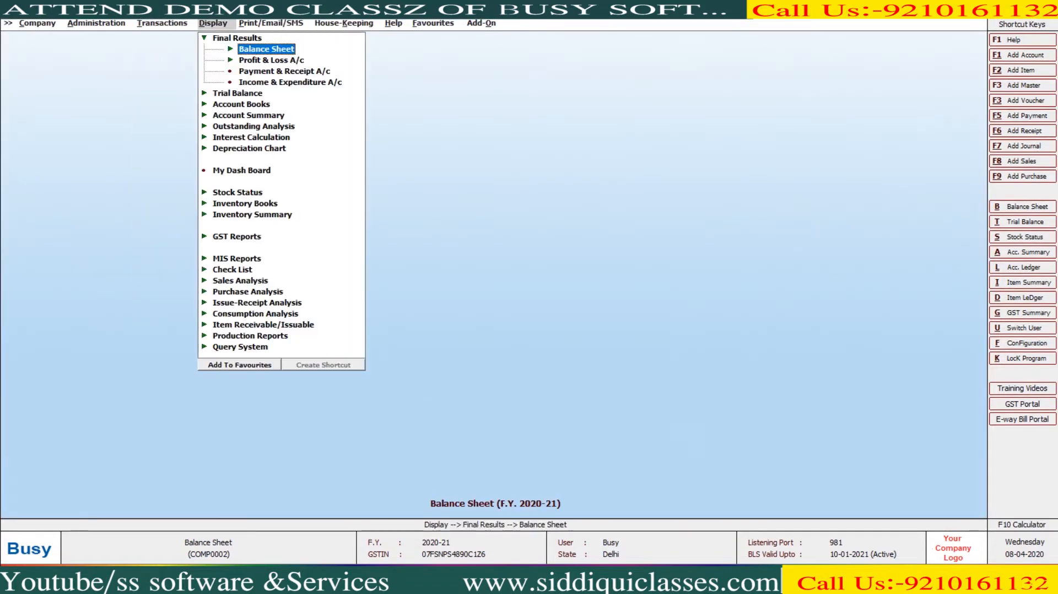
- Generate the Balance Sheet and check the Capital Account and period loss lines
key(Return)
key(Return)
key(F2)
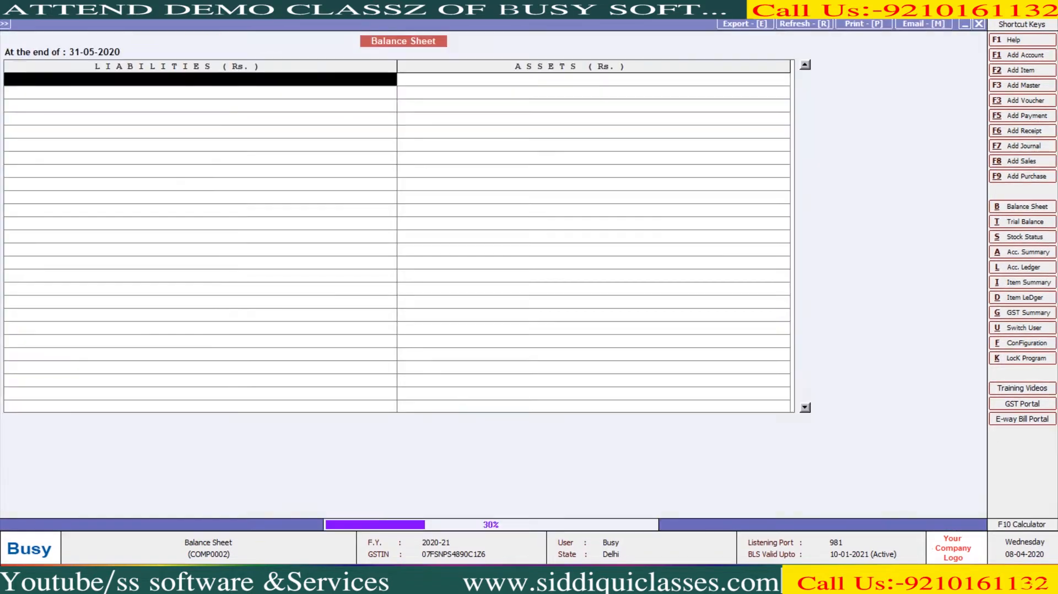
key(Return)
key(Escape)
key(Right)
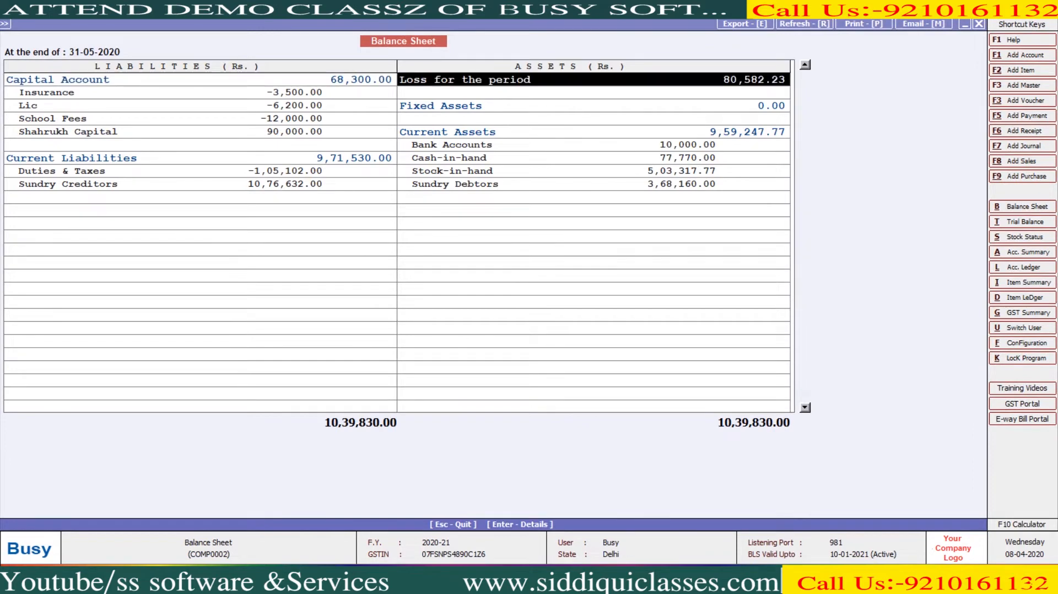
key(Escape)
- Regenerate the Balance Sheet with Update Balance Sheet Stock set to Y and view the Profit & Loss A/c
key(Return)
key(Return)
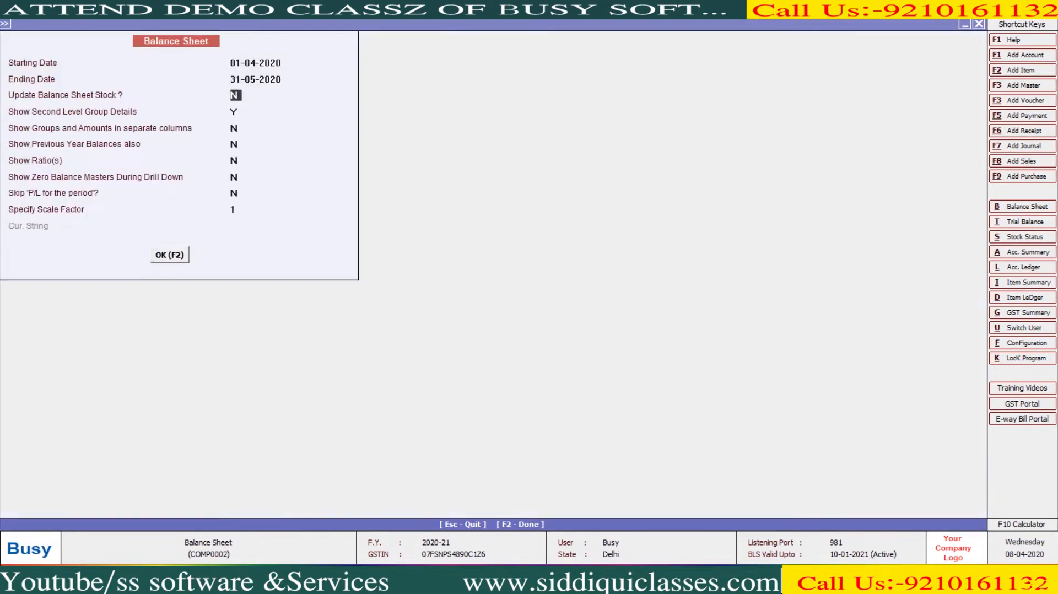
text(y)
key(F2)
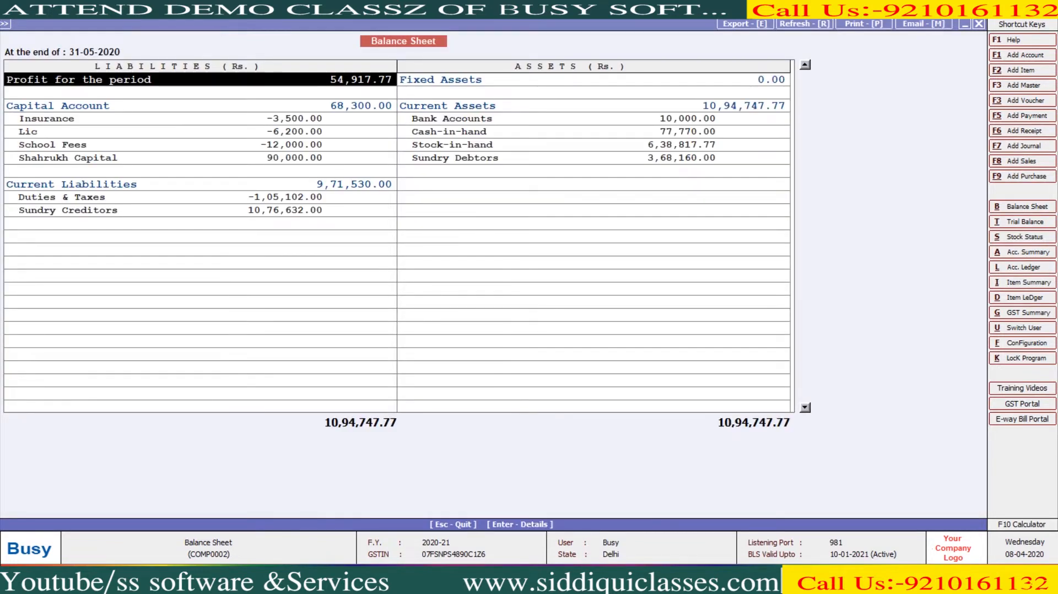
key(Return)
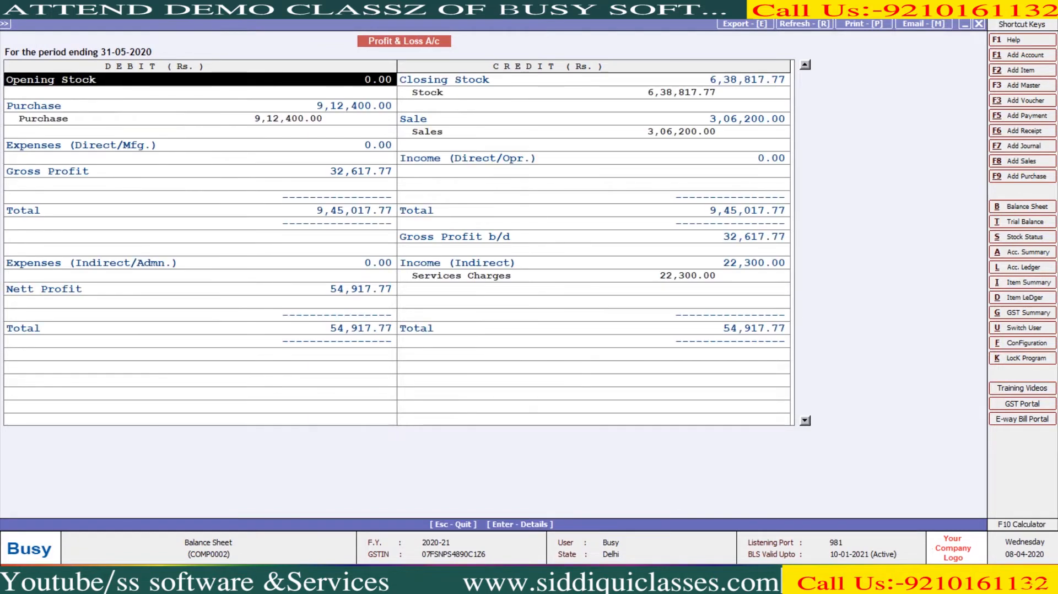
key(Down)
key(Down)
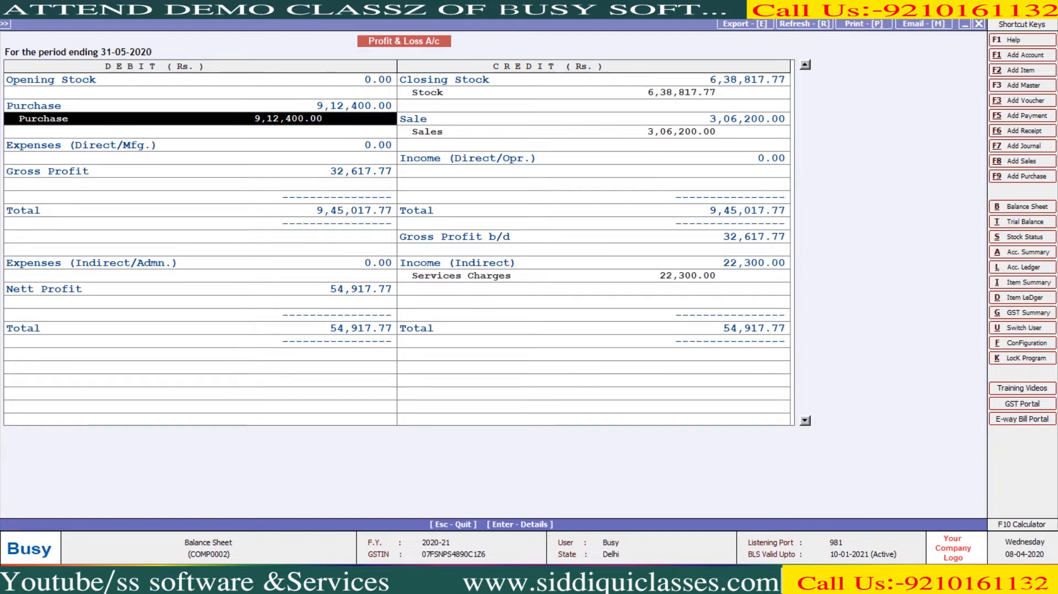
- Close the Profit & Loss report and start a new payment voucher dated 31-05-2020
key(Escape)
key(Escape)
key(Escape)
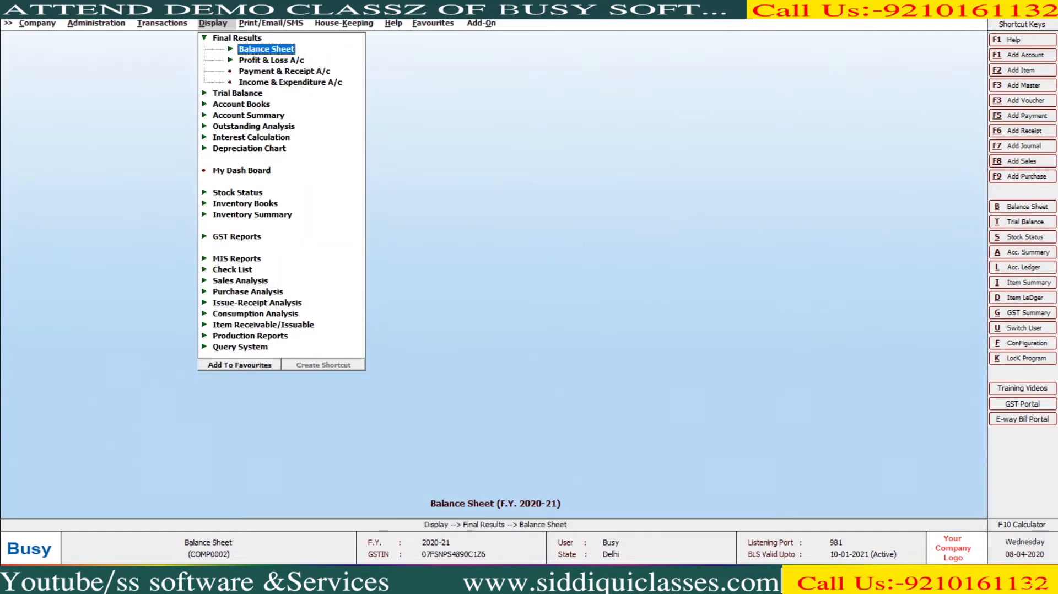
key(Left)
key(Down)
key(Down)
key(Down)
key(Down)
key(Down)
key(Return)
key(Return)
key(Return)
key(Return)
key(Return)
- Create account FACTORY EXP under Expenses (Direct/Mfg.) and save a 1,000 cash payment to it
key(Escape)
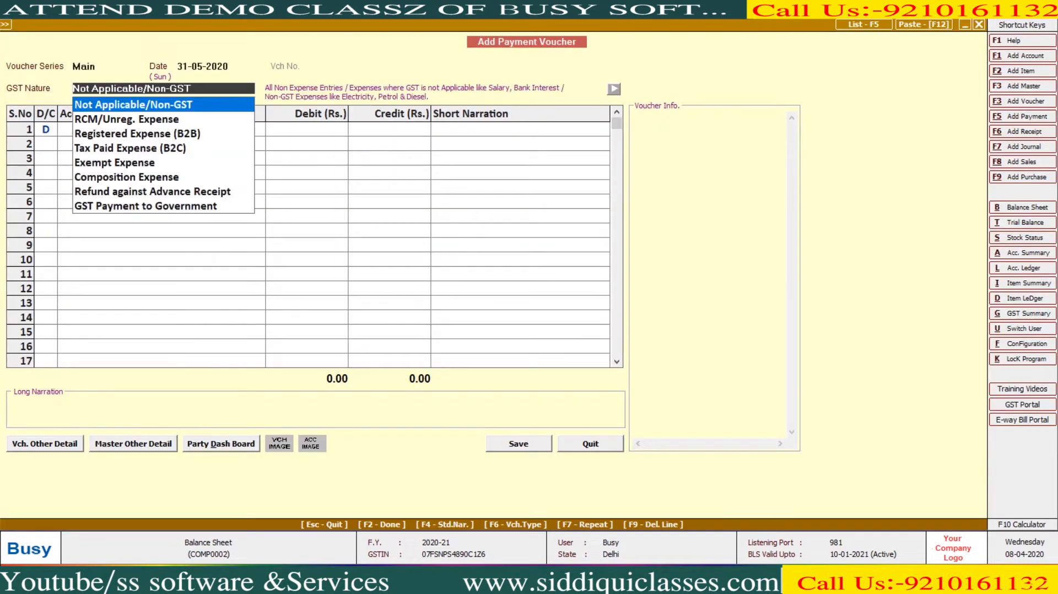
key(Return)
key(F3)
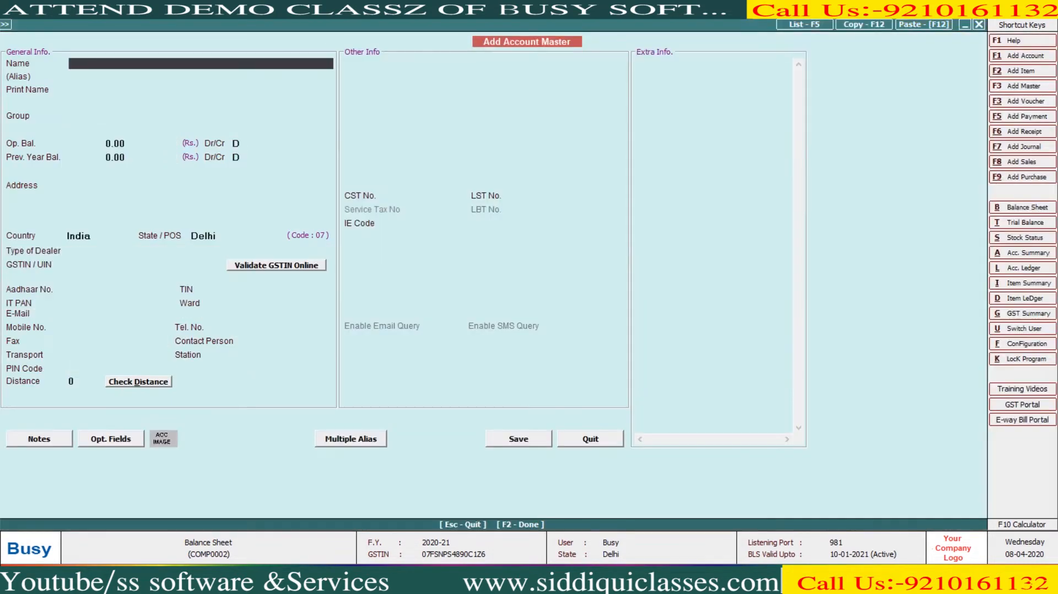
text(FACTORY EXP)
key(Return)
key(Return)
text(D)
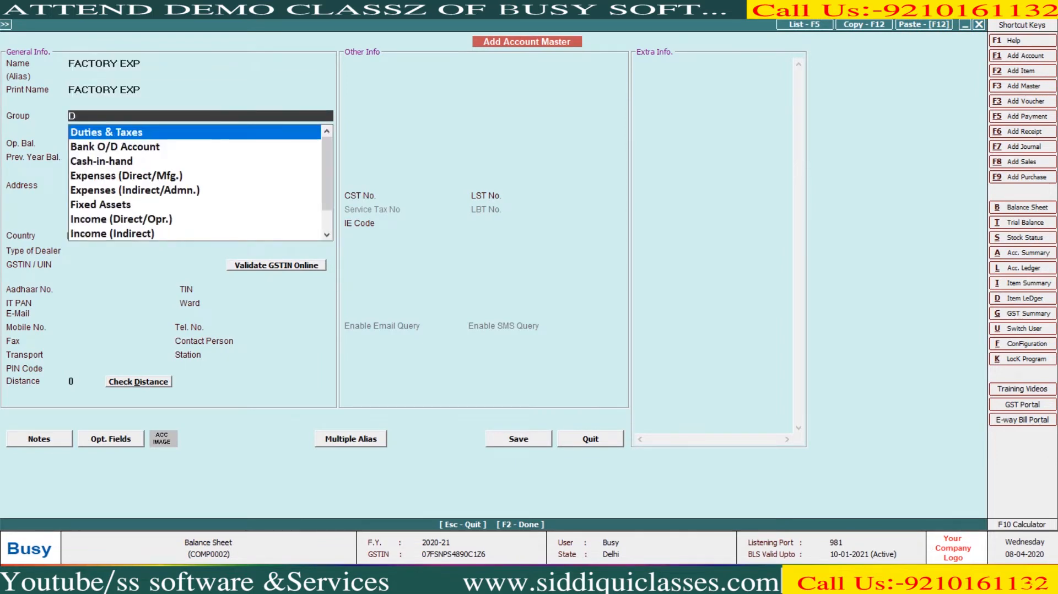
key(Return)
key(Up)
text(EX)
key(Return)
key(F2)
key(Return)
text(1,000)
key(Return)
key(Return)
key(Return)
key(Return)
key(Return)
key(Return)
key(Return)
key(Return)
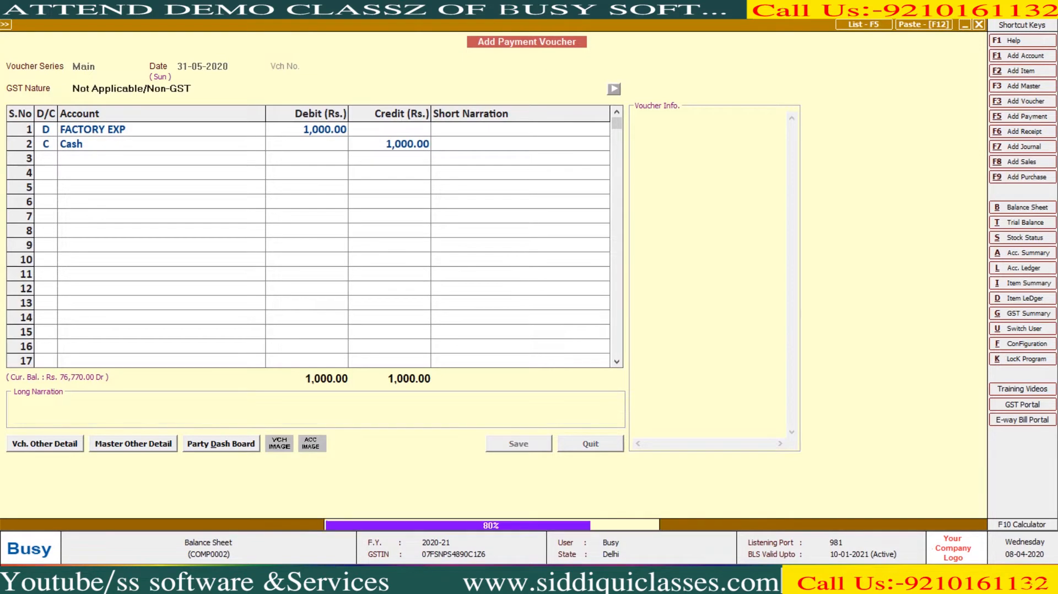
- Regroup Freight & Forwarding Charges under Expenses (Direct/Mfg.) and save a 12,200 cash payment
text(F)
key(Return)
key(alt+m)
key(Return)
key(Return)
key(Return)
text(EX)
key(Return)
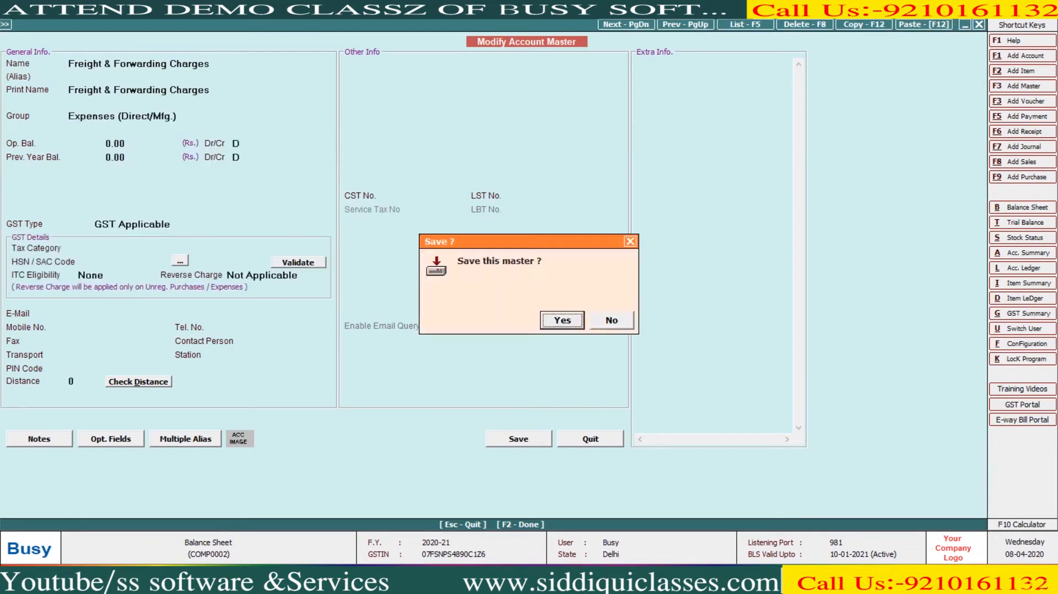
key(F2)
key(Return)
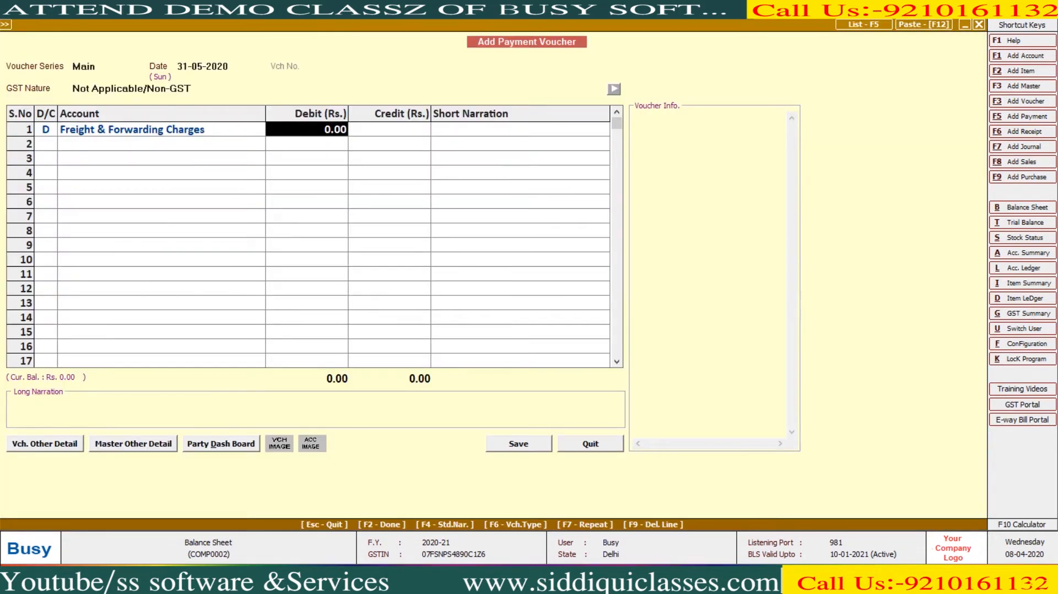
text(12200)
key(Return)
key(Return)
key(Return)
key(Return)
key(Return)
key(Return)
key(Return)
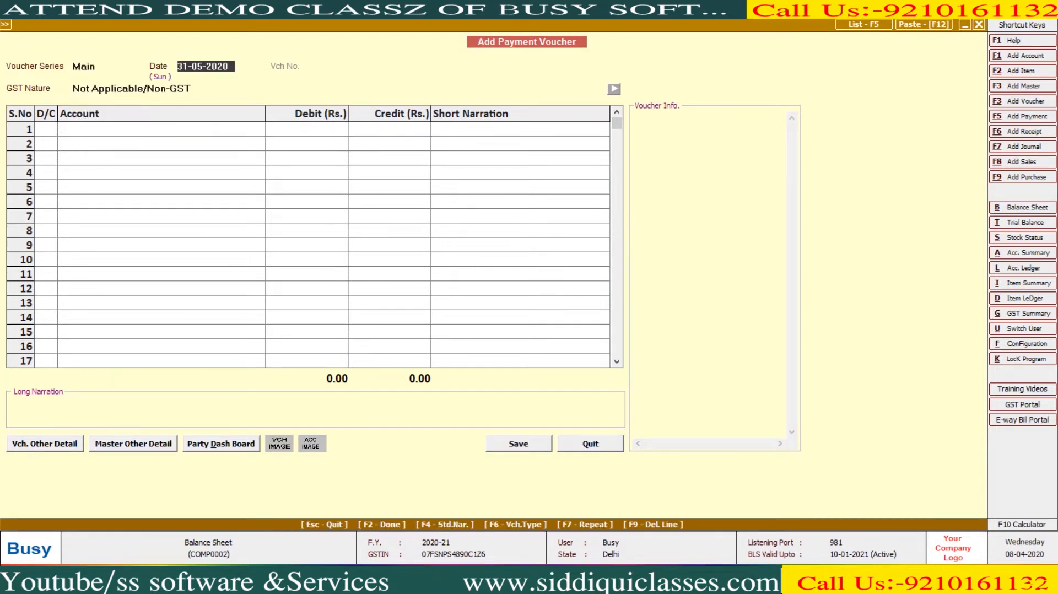
key(Return)
key(Return)
key(Return)
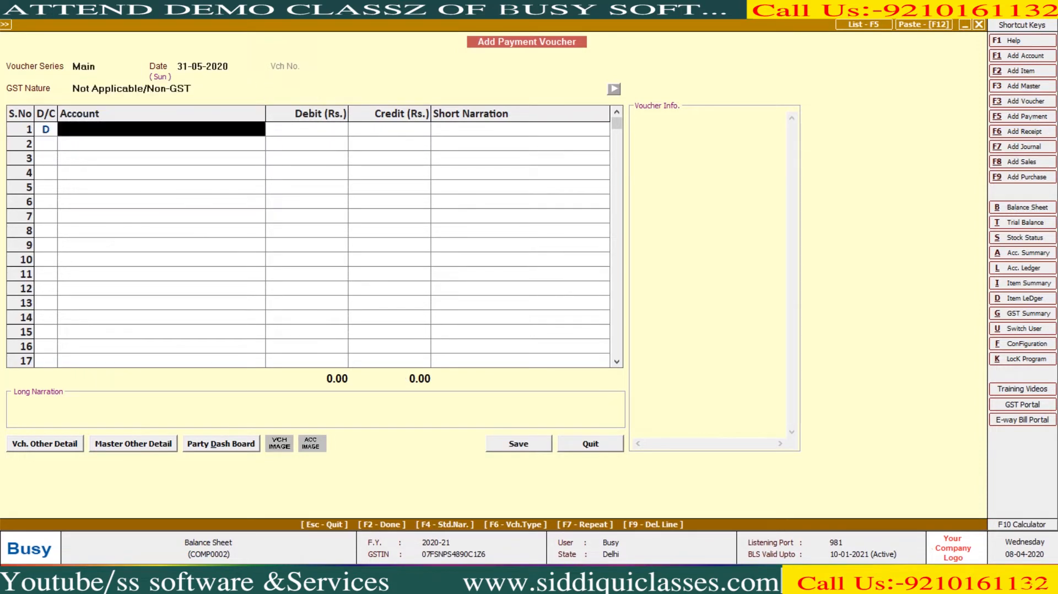
- Create OTHER EXP under Expenses (Direct/Mfg.) and save a 1,360 cash payment to it
key(alt+F1)
text(OTHER EXP)
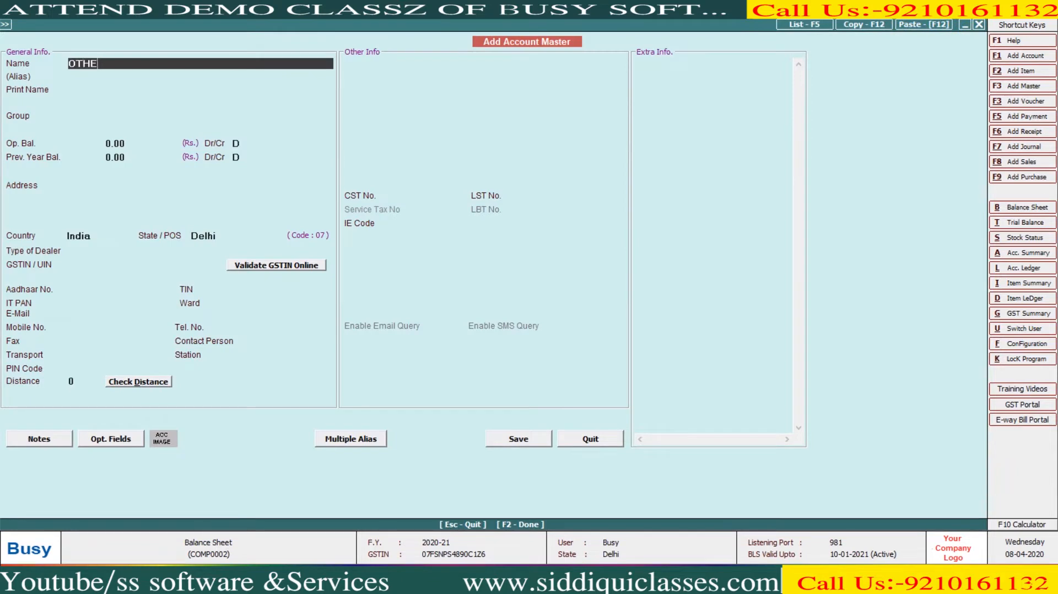
key(Return)
key(Return)
text(EX)
key(Down)
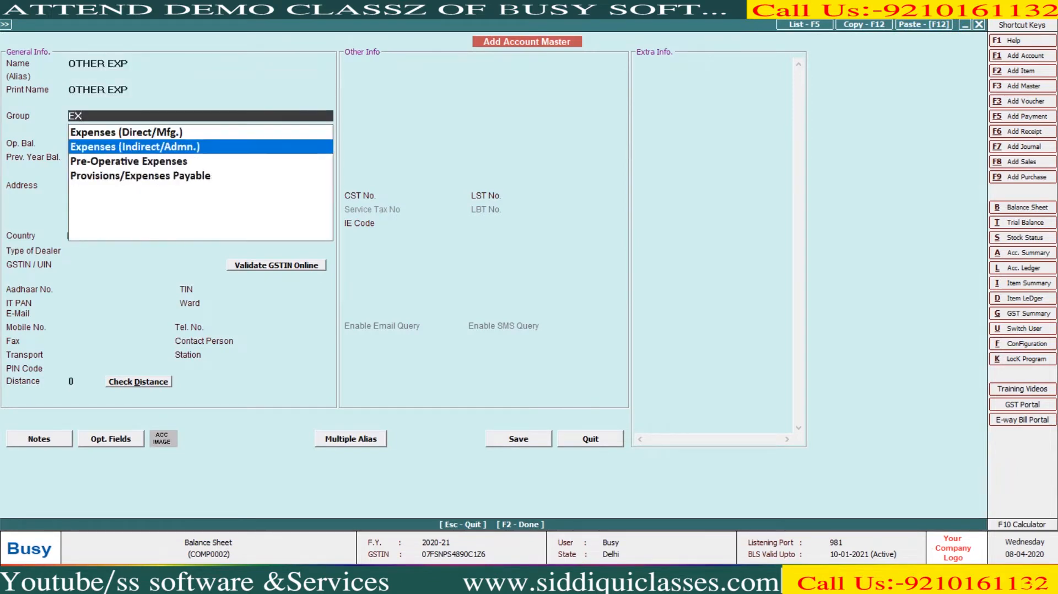
key(Up)
key(Return)
key(F2)
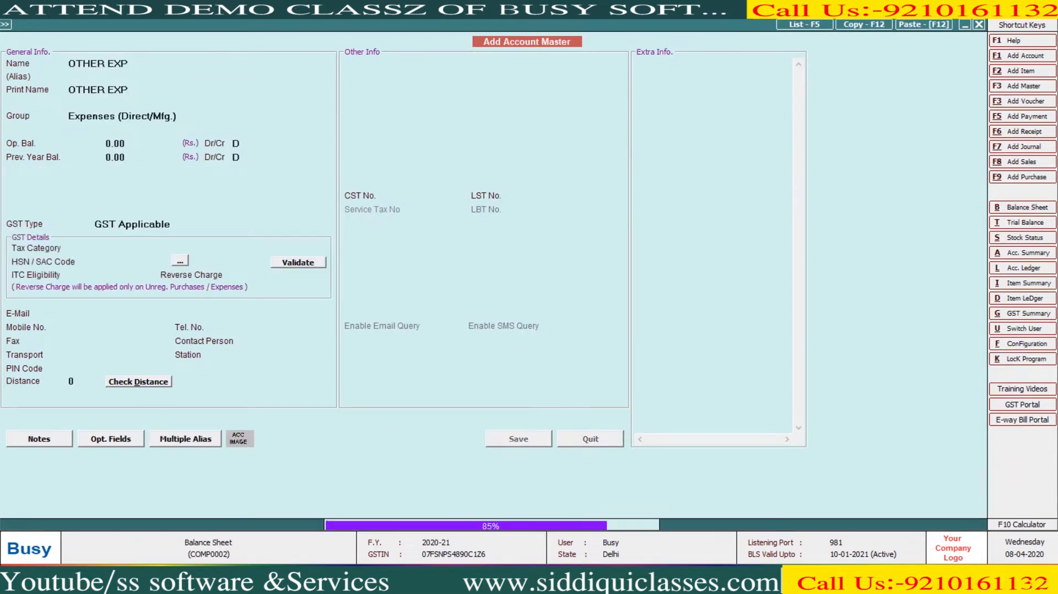
text(1,360)
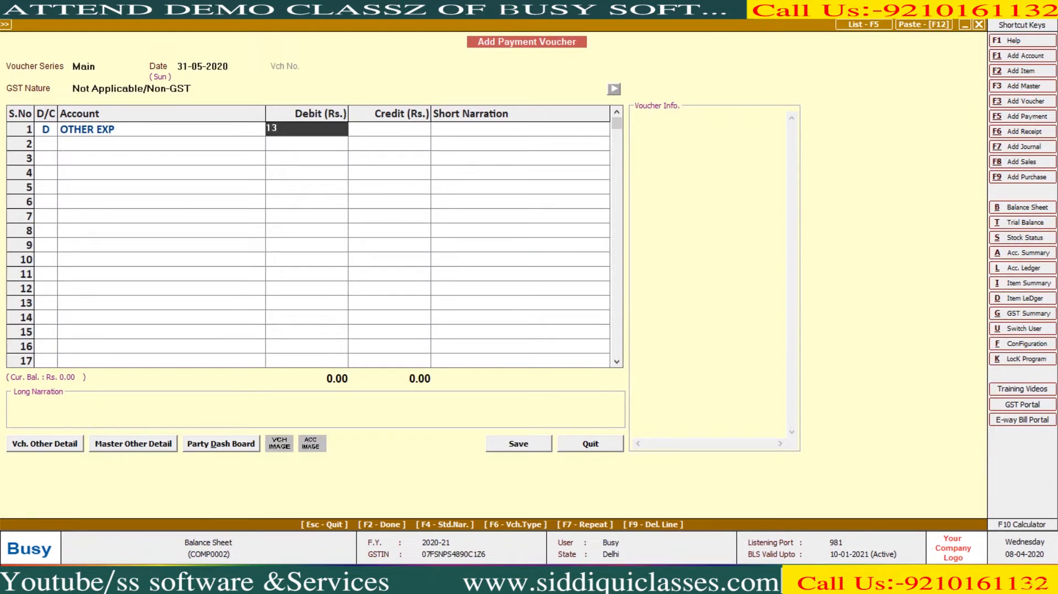
key(Return)
key(Return)
key(Return)
key(Return)
key(Return)
key(F2)
key(Escape)
key(Escape)
key(Right)
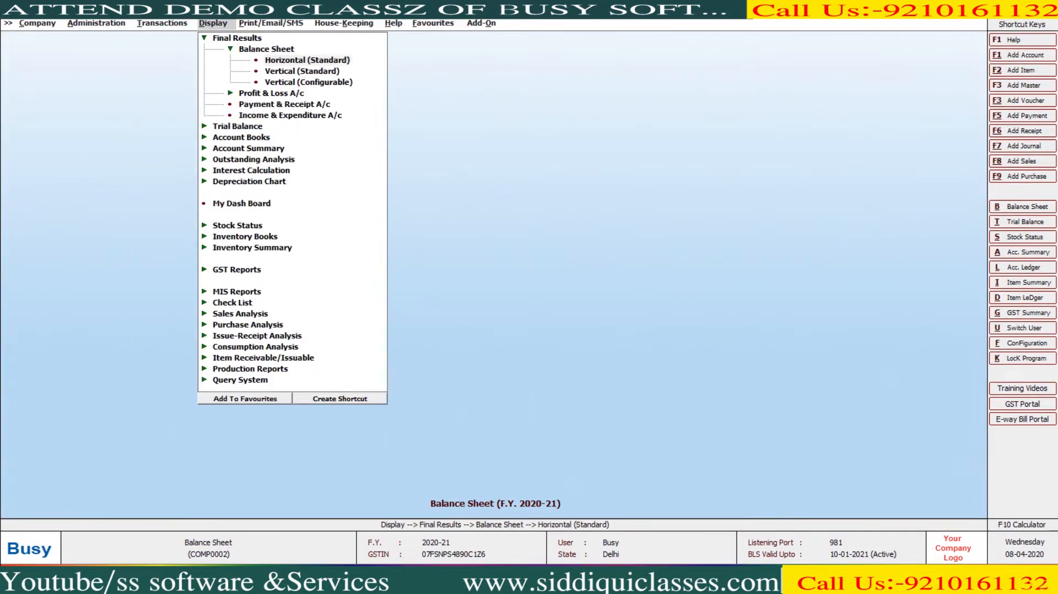
- Review the horizontal balance sheet's P&L: direct expenses 2,360 and net profit 40,357.77
key(Return)
key(F2)
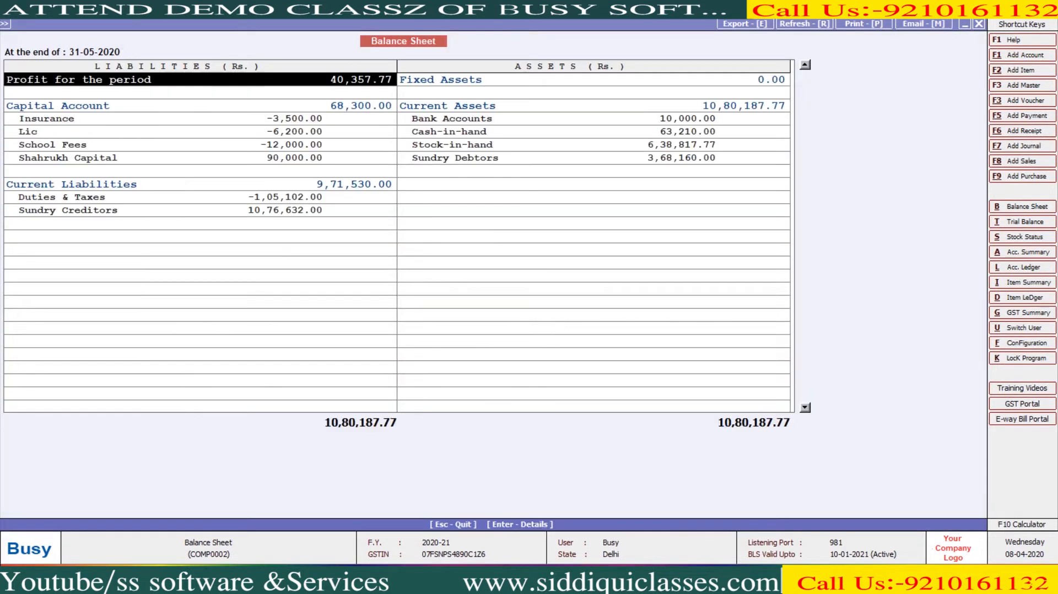
key(Return)
key(Down)
key(Down)
key(Down)
key(Down)
key(Down)
key(Down)
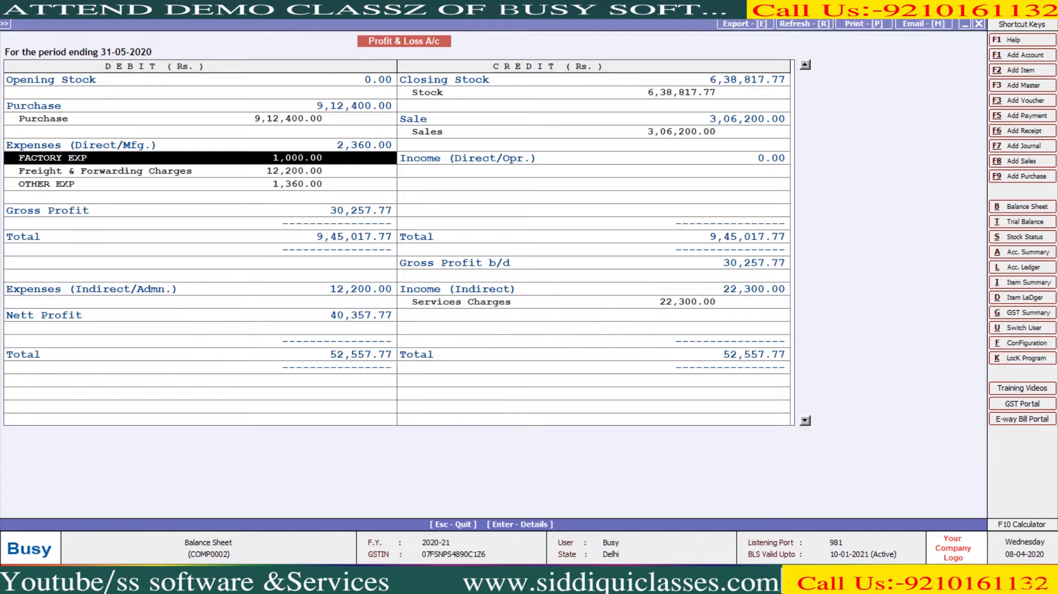
key(Escape)
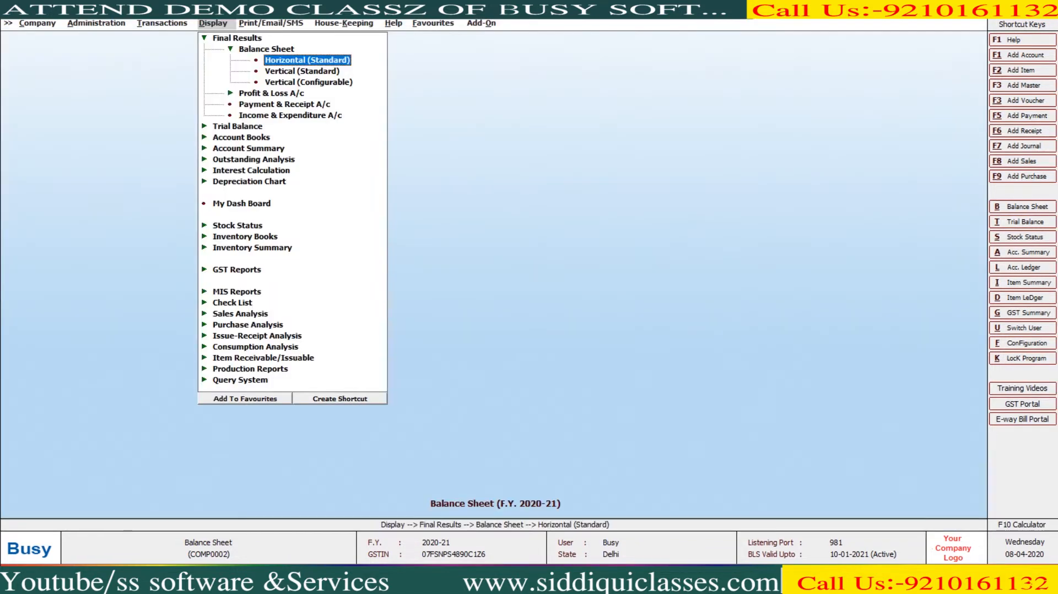
key(Left)
- Save a 30-04-2020 cash payment of 6,000 for salary with a narration
key(Return)
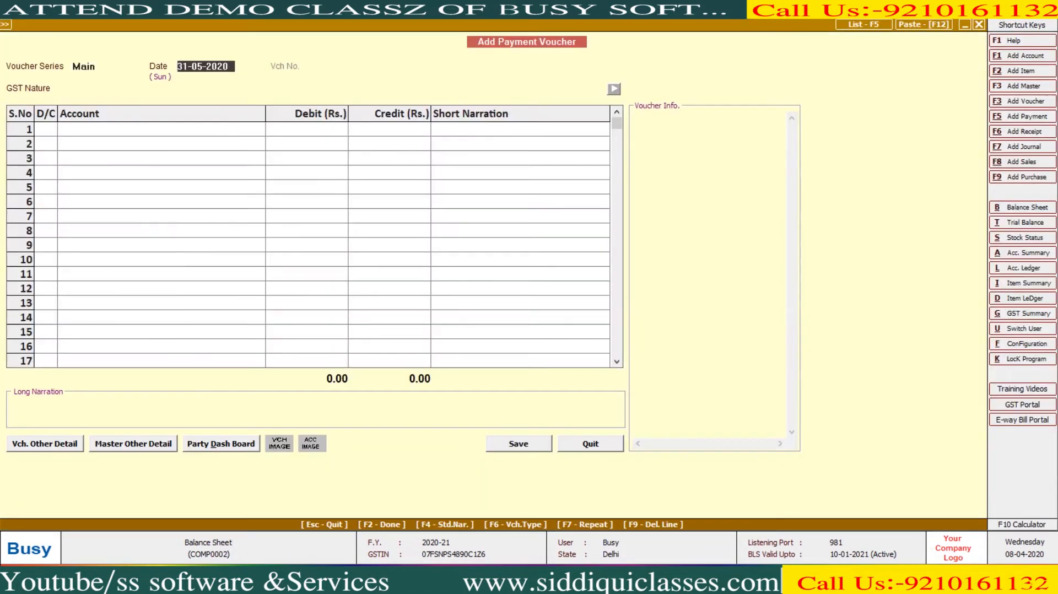
text(30-4)
key(Return)
key(Return)
key(Return)
text(sA)
key(Return)
text(1200)
key(BackSpace)
key(BackSpace)
key(BackSpace)
key(BackSpace)
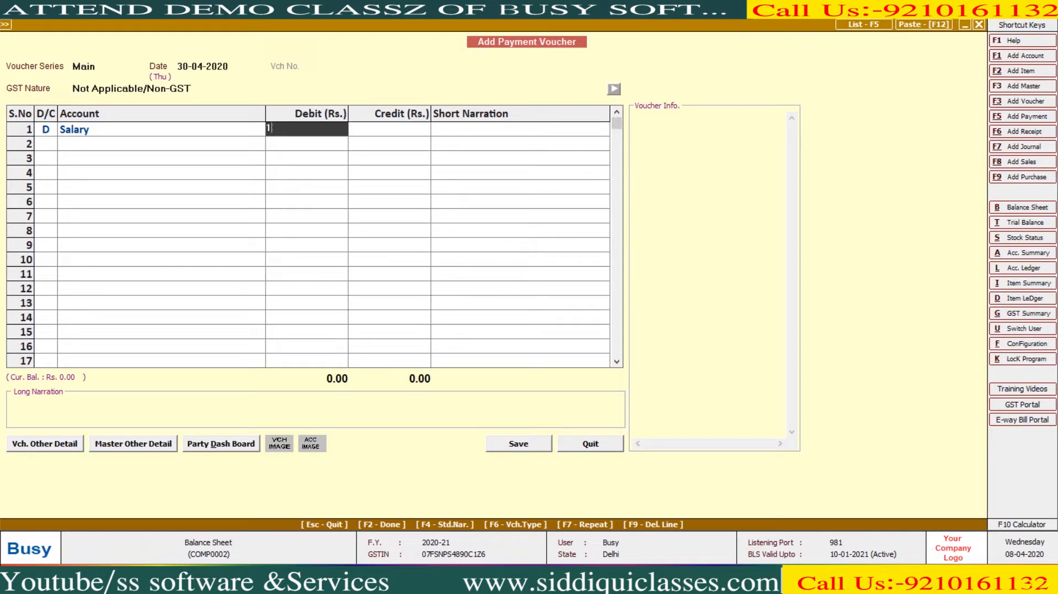
text(6000)
key(Return)
key(Return)
key(Return)
key(Return)
key(Return)
text(sUMIT)
key(Return)
key(Return)
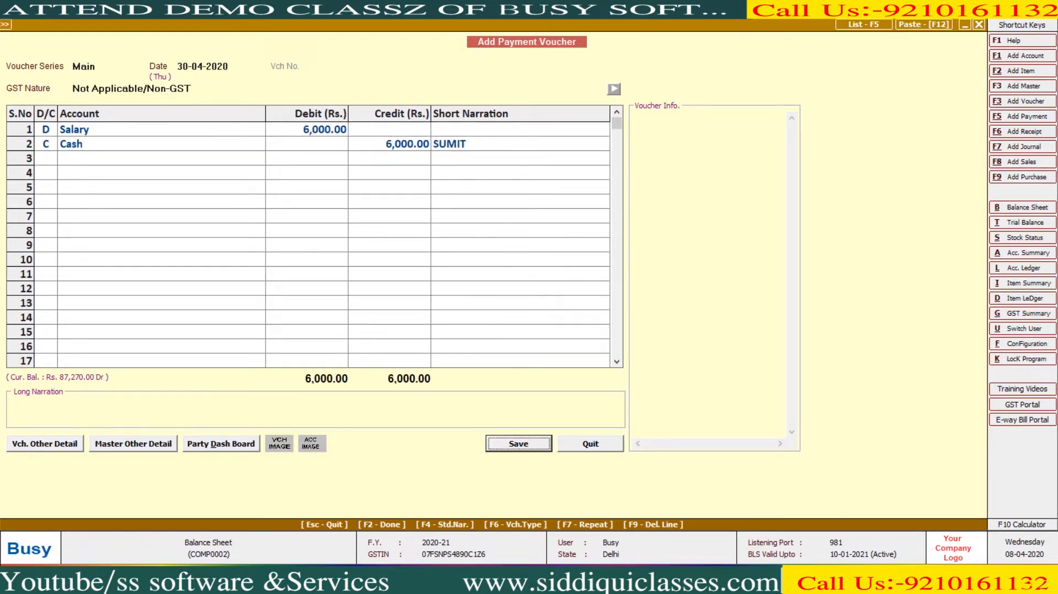
key(Return)
key(Return)
key(Return)
key(Return)
- Record cash payments of 5,000 for Office Rent and 12,000 for Miscellaneous Expenses
key(Return)
text(off)
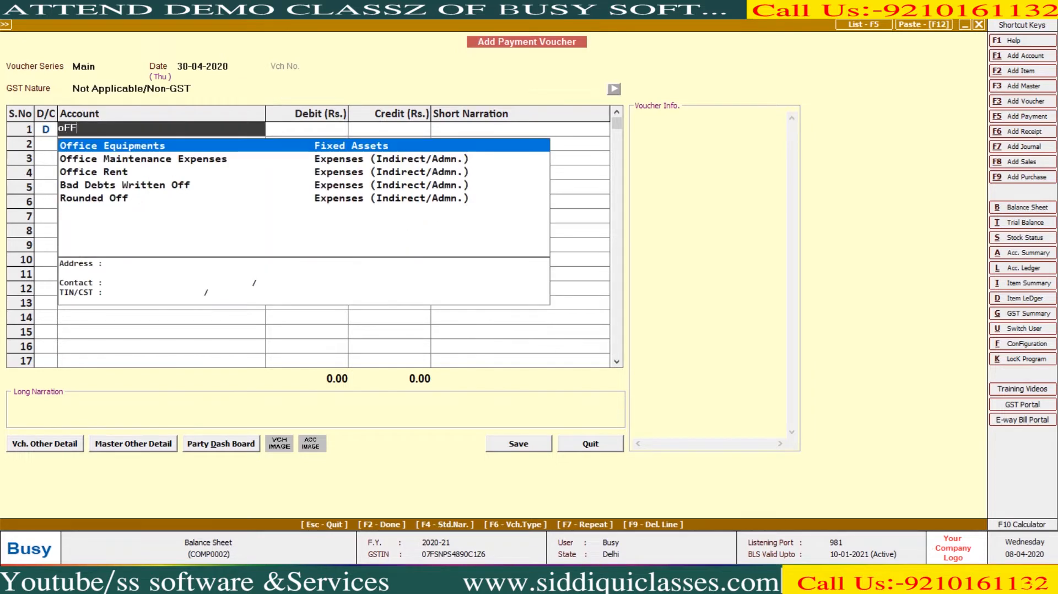
key(Down)
key(Down)
key(Return)
text(5000)
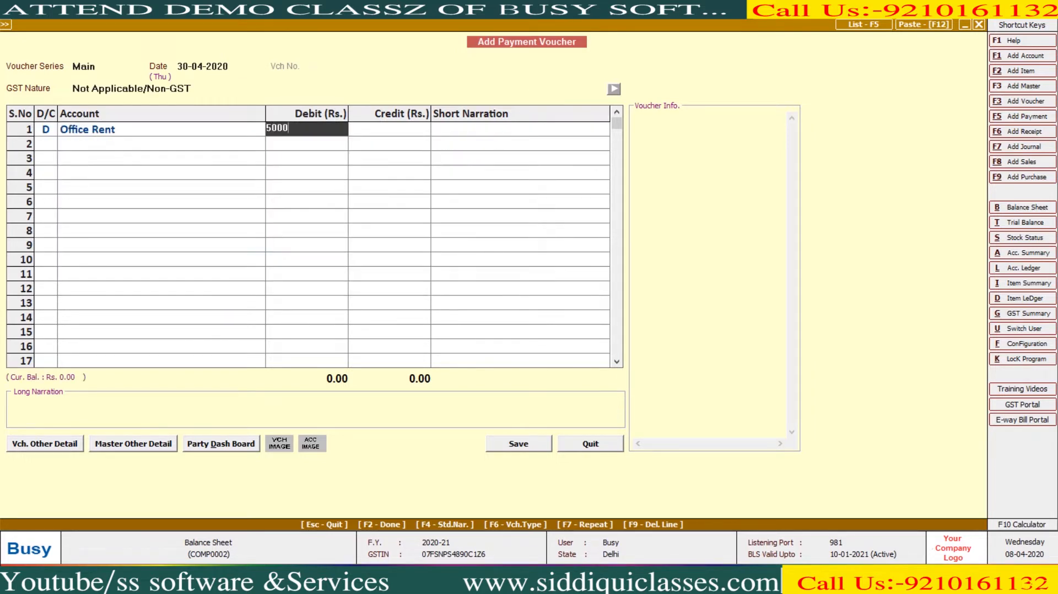
key(Return)
key(Return)
key(Return)
key(Return)
key(Return)
key(Return)
key(Return)
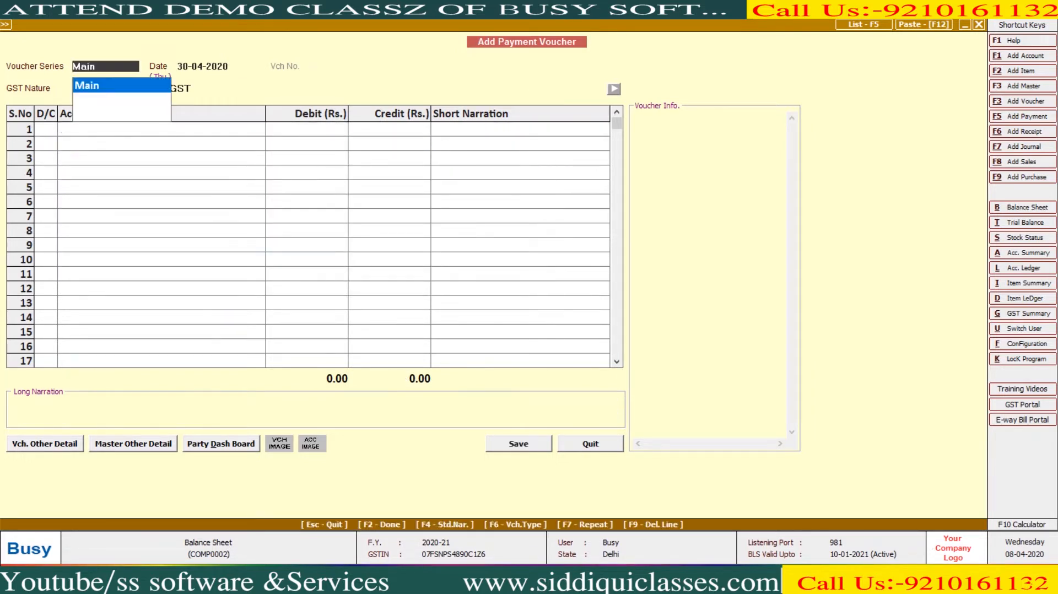
key(Return)
key(Return)
key(Return)
key(Return)
key(Return)
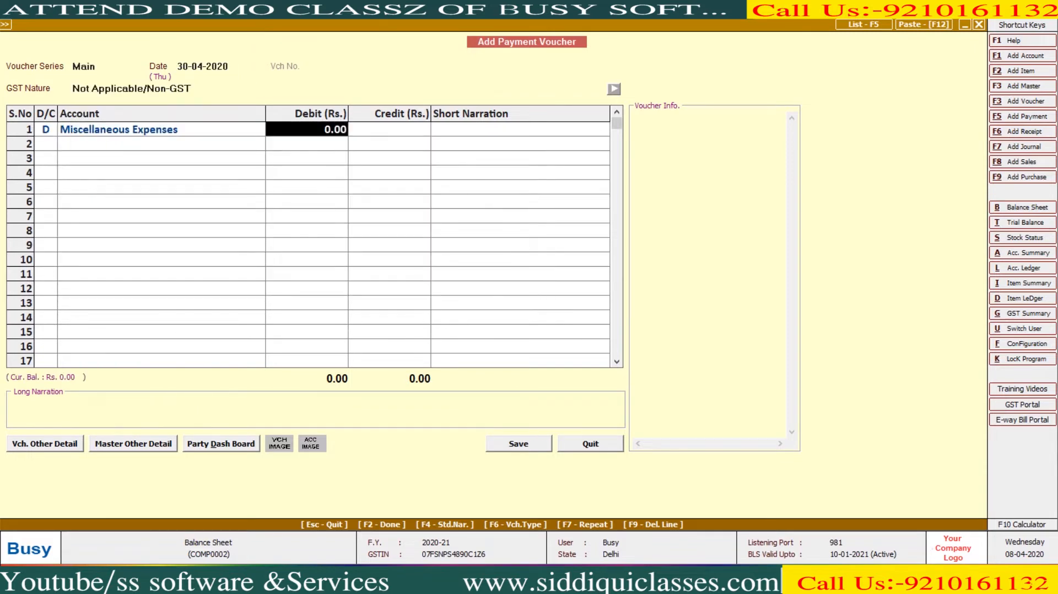
text(12000)
key(Return)
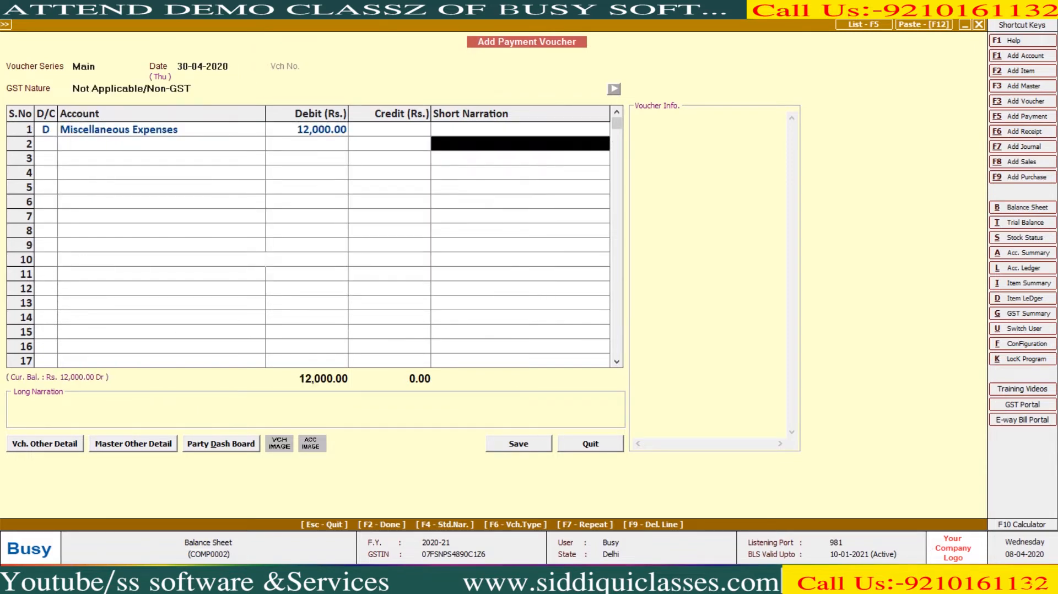
key(Return)
key(Return)
key(Return)
key(Return)
key(Return)
key(Return)
key(Return)
key(Return)
key(Return)
key(Return)
key(Return)
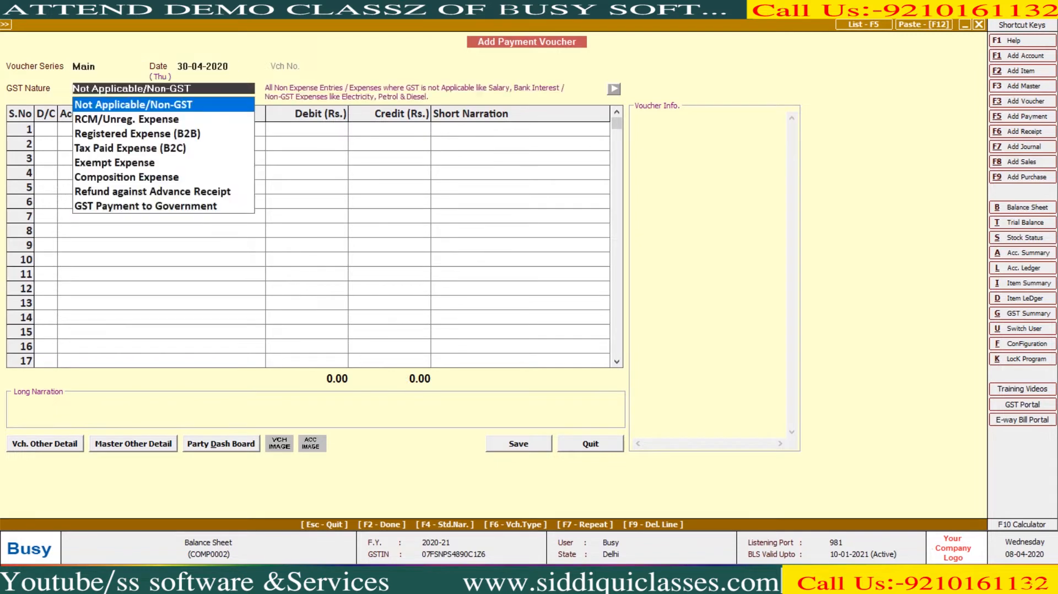
- Record a 2,600 cash payment for Conveyance Expenses
text(cON)
key(Down)
key(Return)
key(Left)
text(cON)
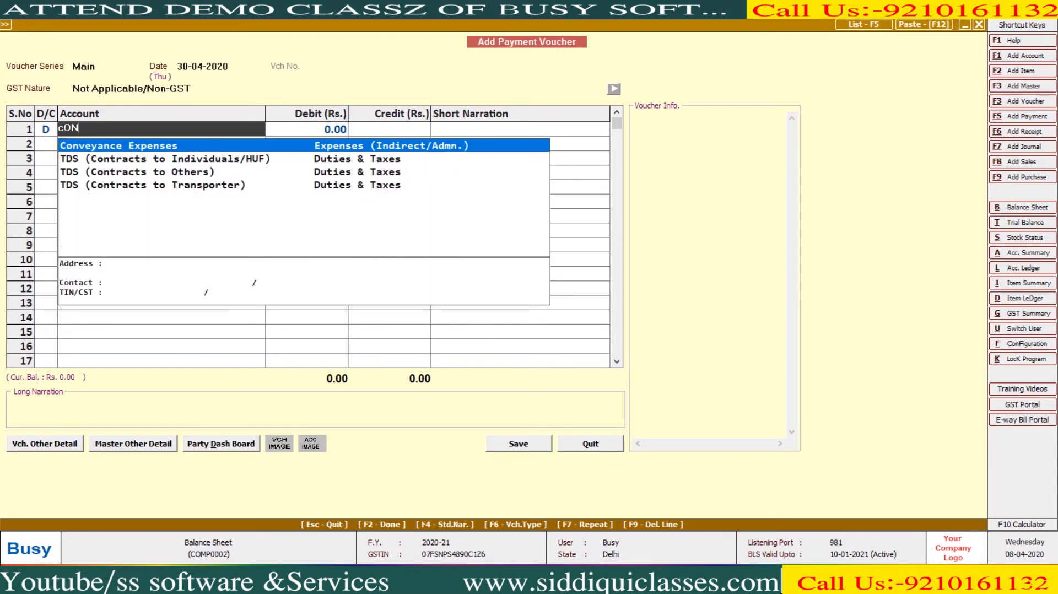
key(Return)
text(2600)
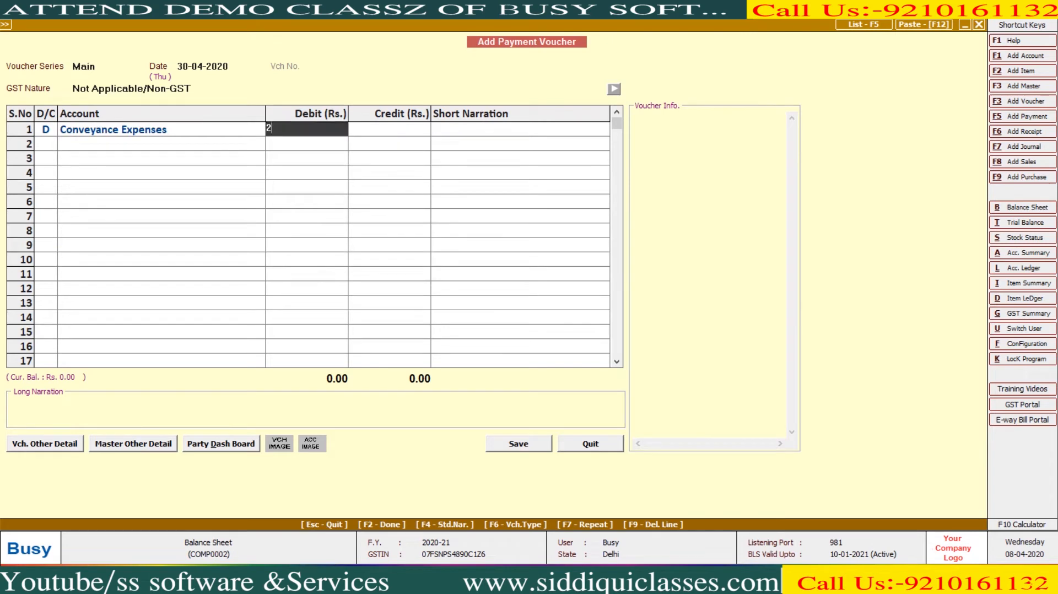
key(Return)
key(Return)
key(Return)
key(Return)
key(Return)
key(Return)
key(Return)
key(Return)
key(Return)
key(Return)
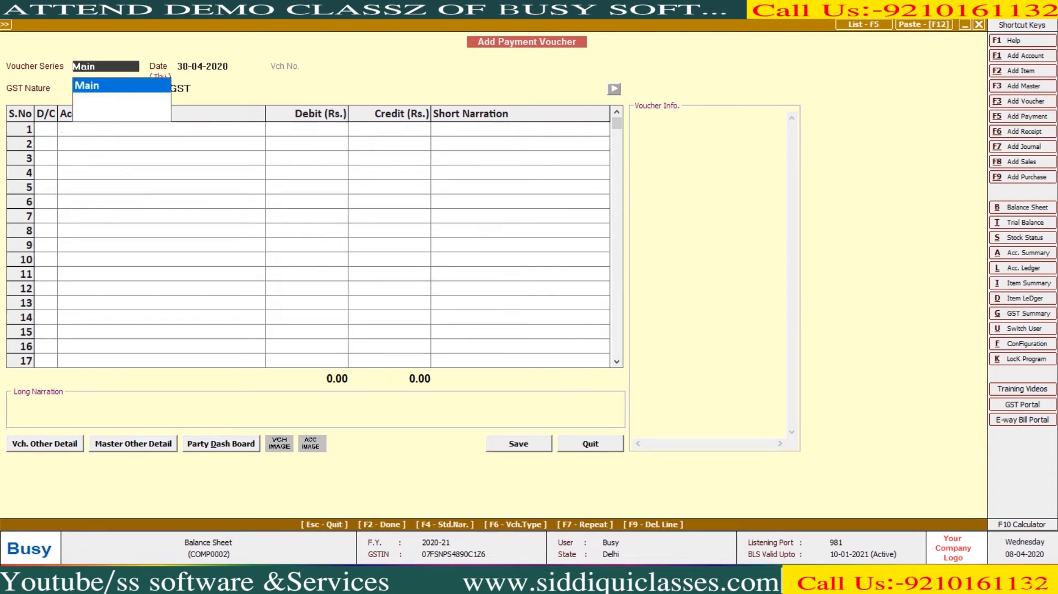
- Create ACCOUNTING CHAGERS under Expenses (Indirect/Admn.) and save a 3,000 cash payment to it
key(F3)
text(AC)
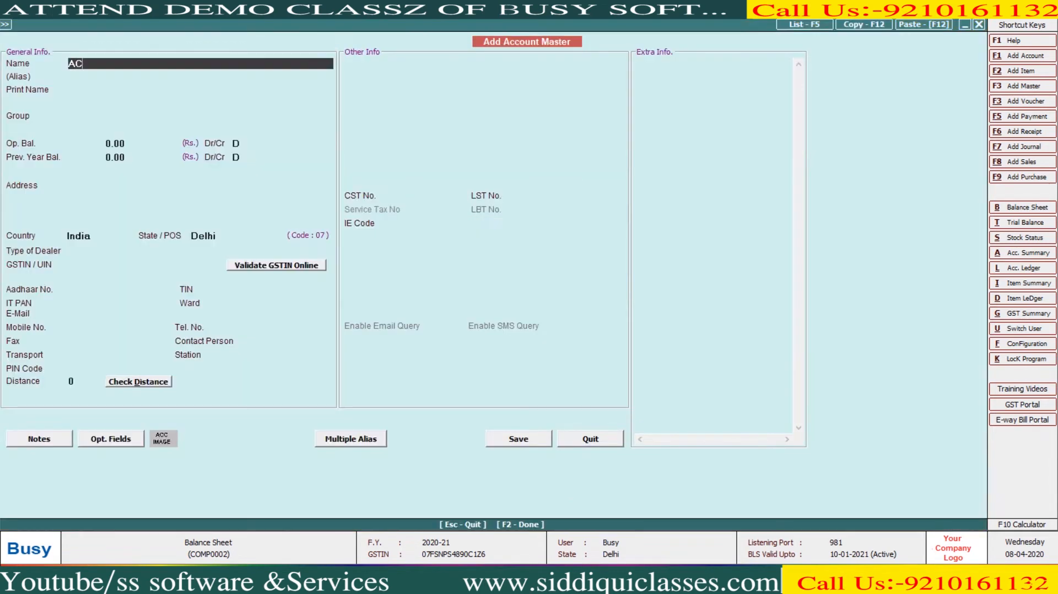
text(COUNTING CHAGERS)
key(Return)
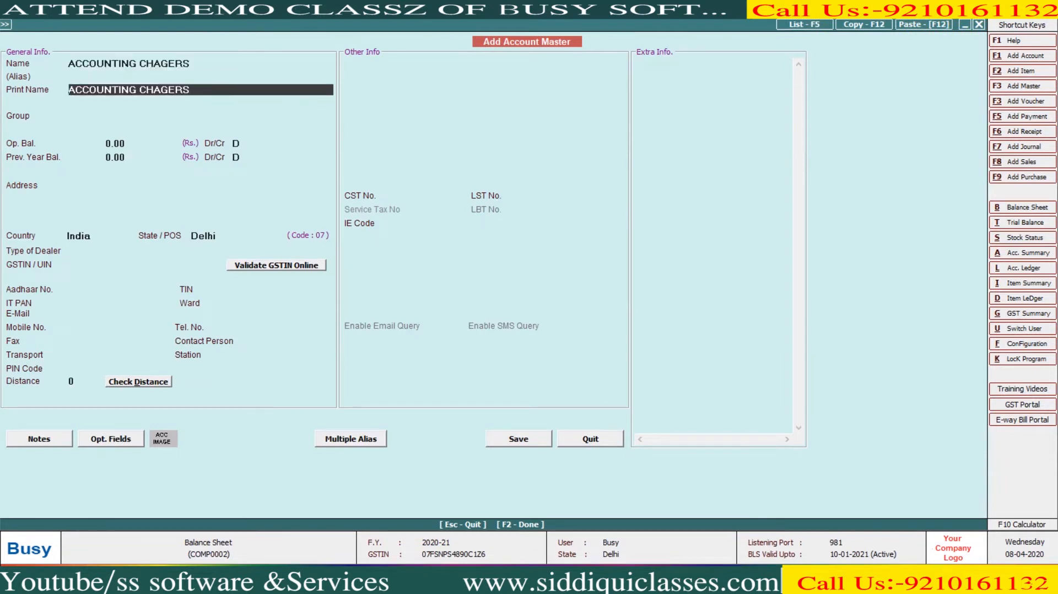
key(Return)
text(E)
key(Down)
key(Return)
key(F2)
key(Return)
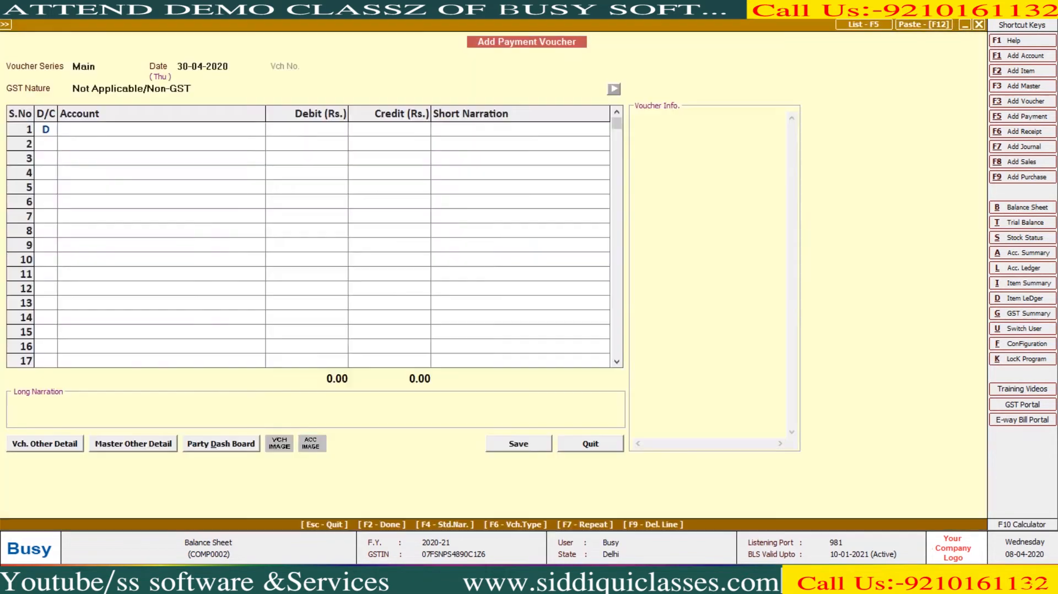
text(3000)
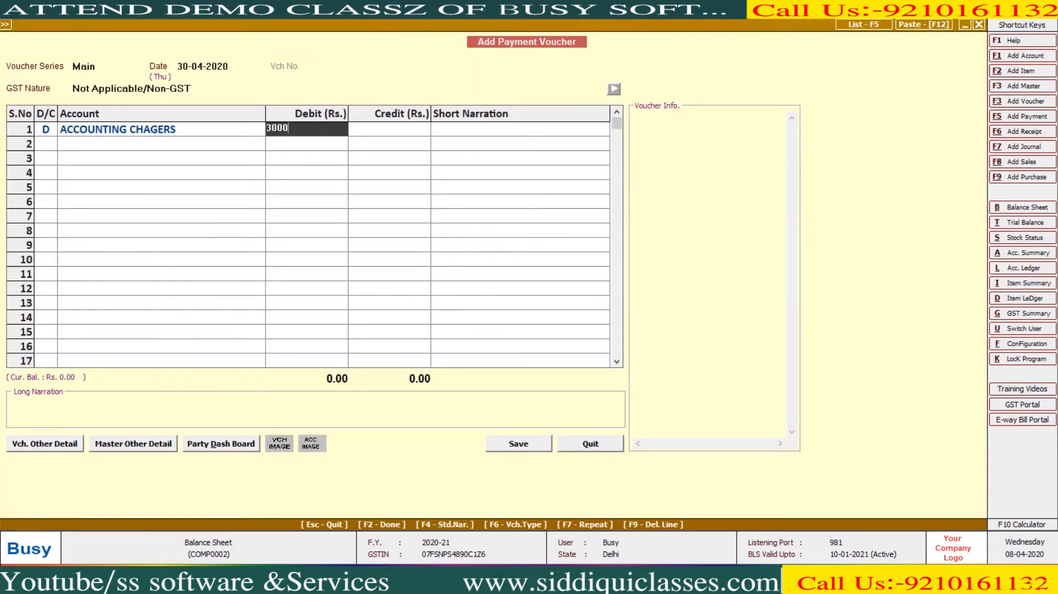
key(Return)
key(Return)
key(Return)
key(Return)
key(Return)
key(Return)
key(Return)
key(Return)
key(Return)
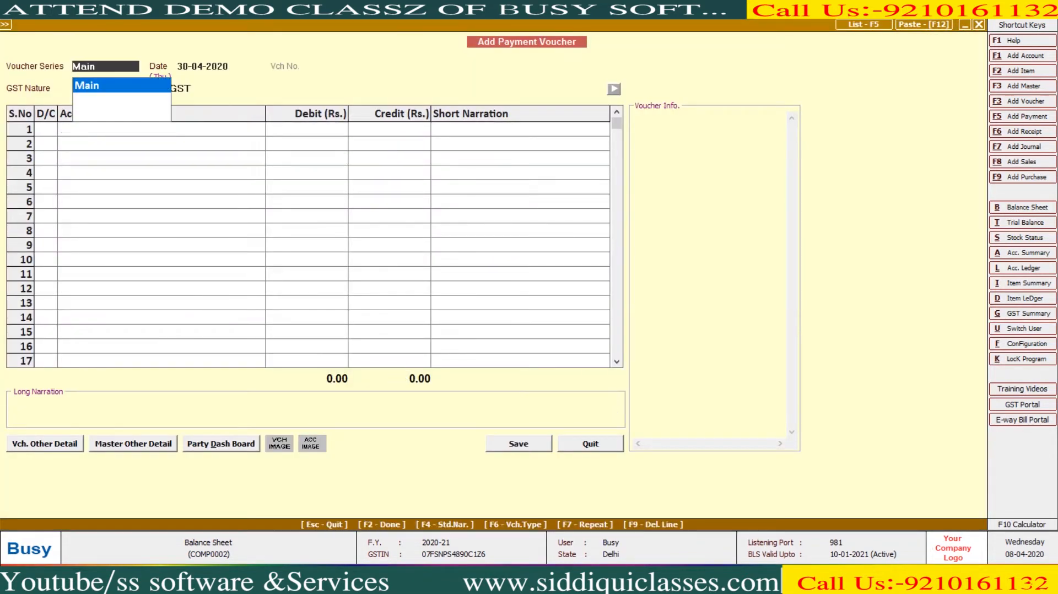
- Save a 3,000 payment to Charity & Donations from HDFC BANK
key(Return)
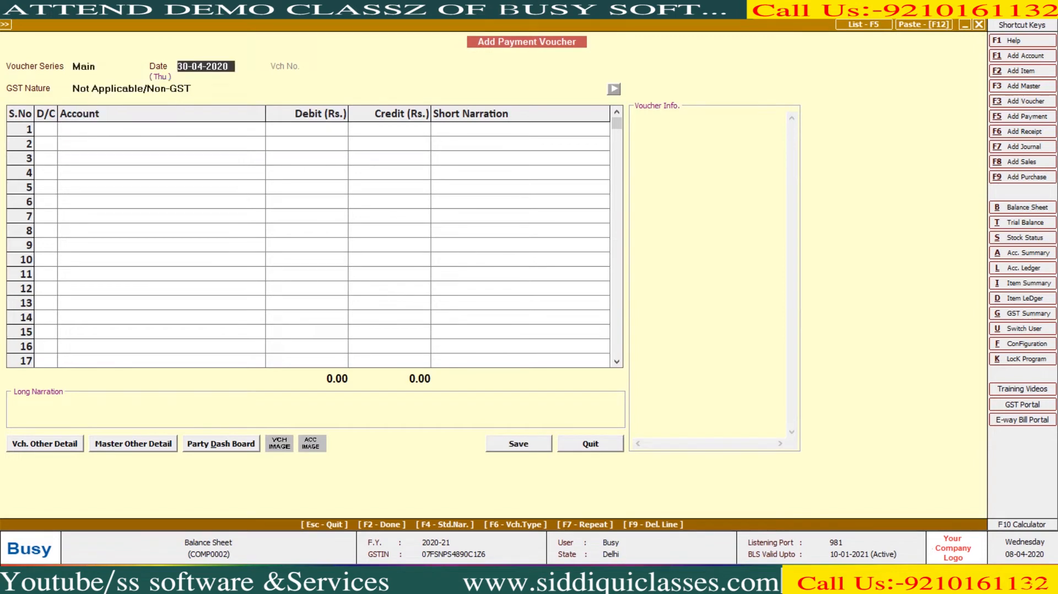
key(Return)
key(Return)
key(Return)
text(cHAR)
key(Return)
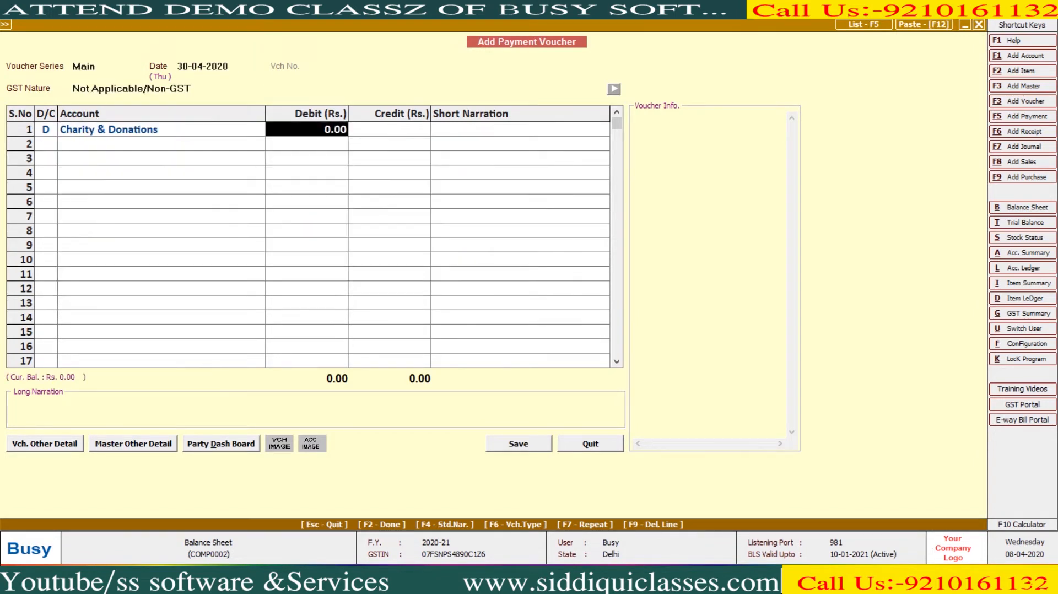
text(3000)
key(Return)
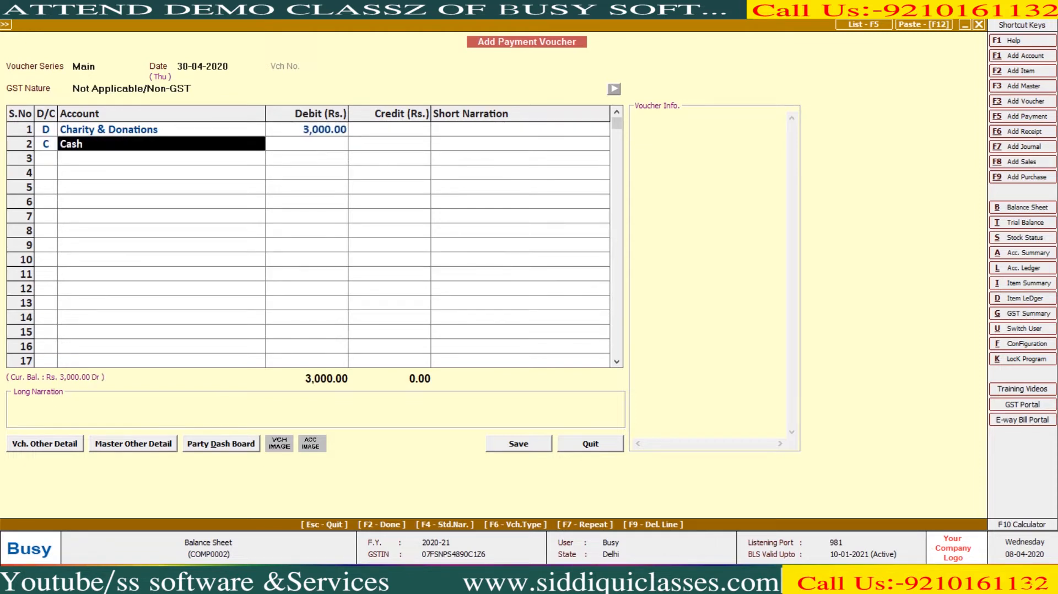
key(space)
key(Down)
key(Return)
key(Return)
key(Return)
key(Return)
key(Return)
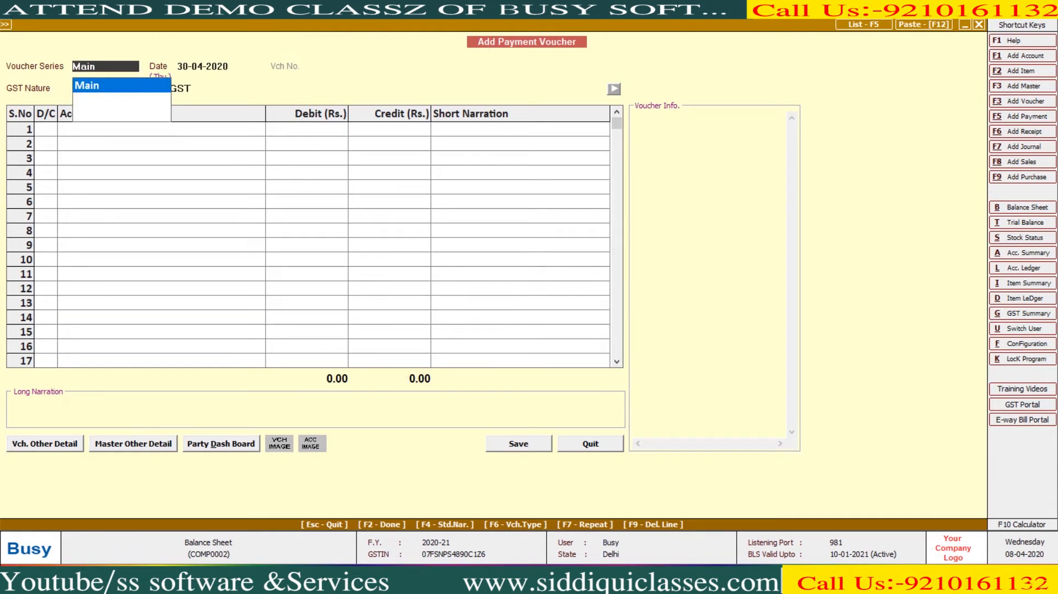
key(Escape)
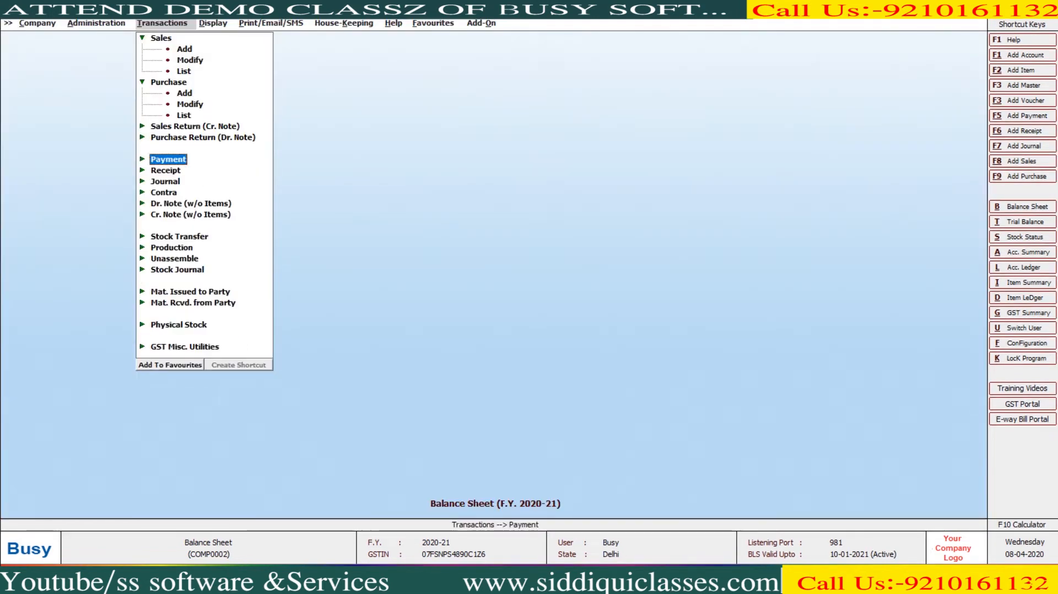
key(Right)
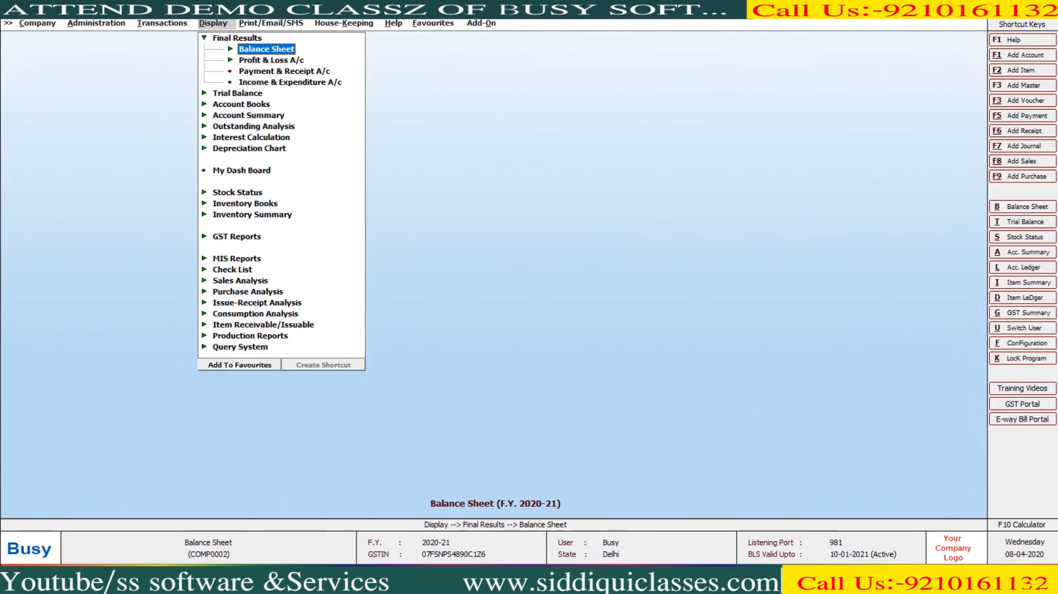
key(Return)
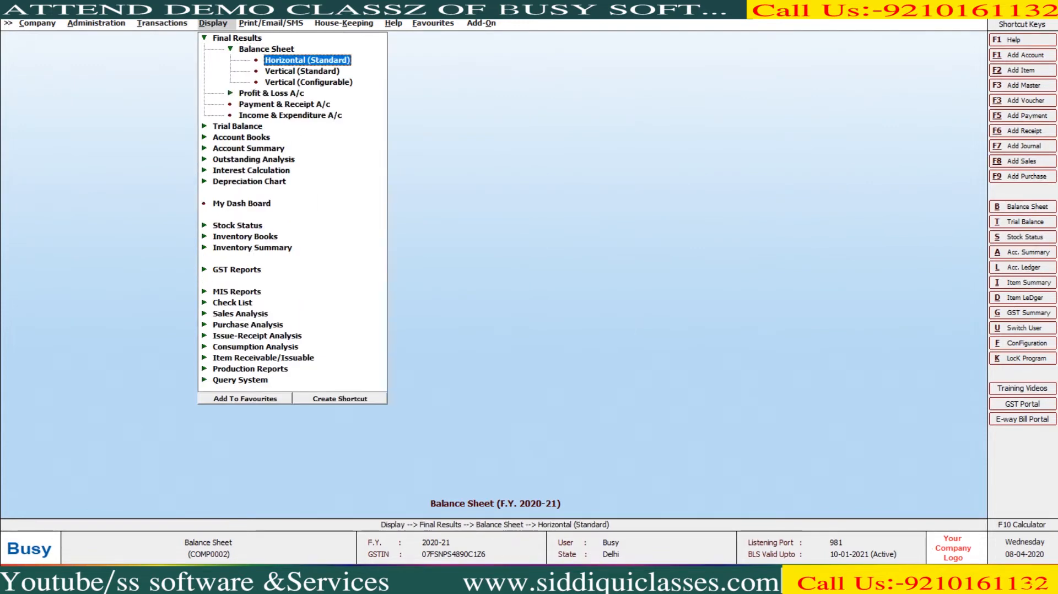
key(Return)
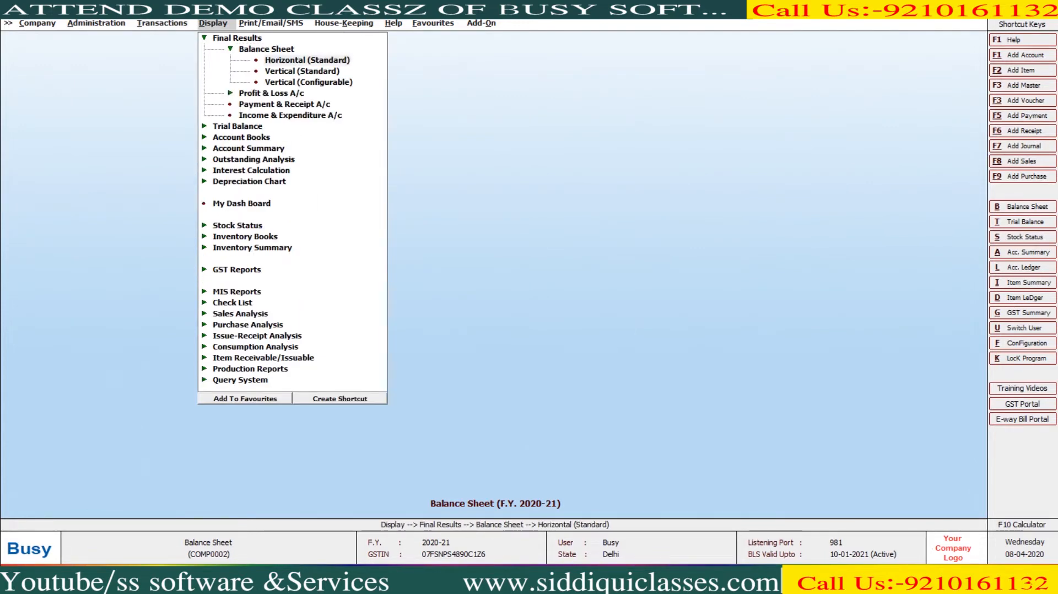
key(Return)
key(Return)
key(F2)
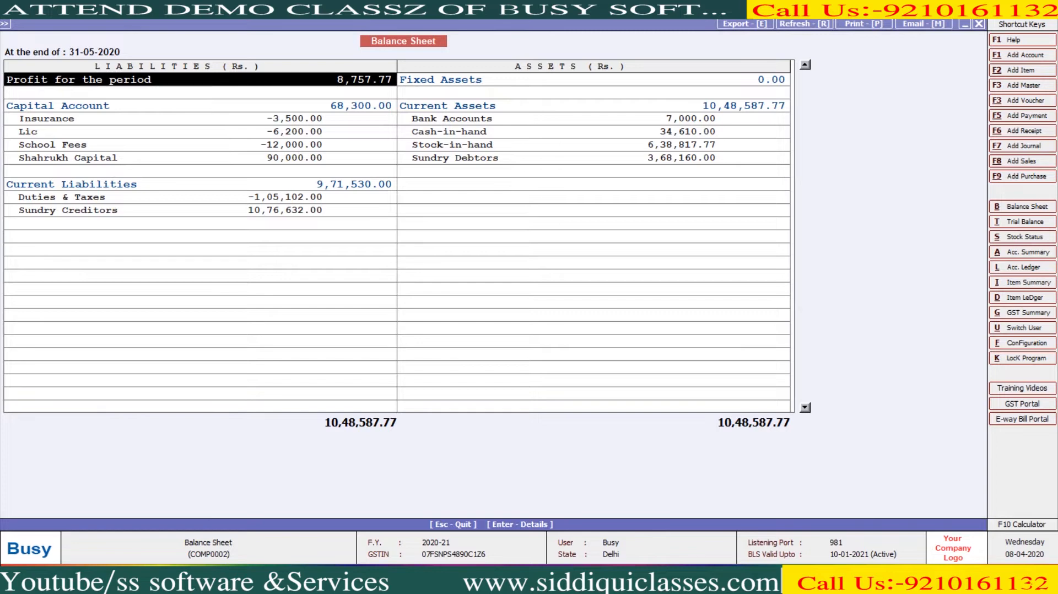
key(Return)
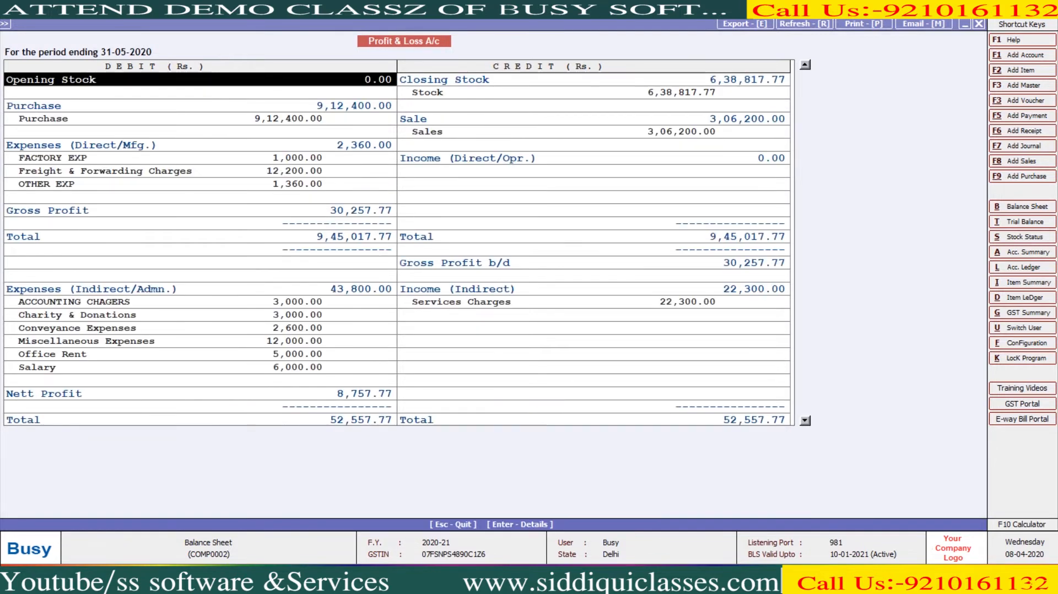
drag(220, 301, 220, 368)
click(551, 301)
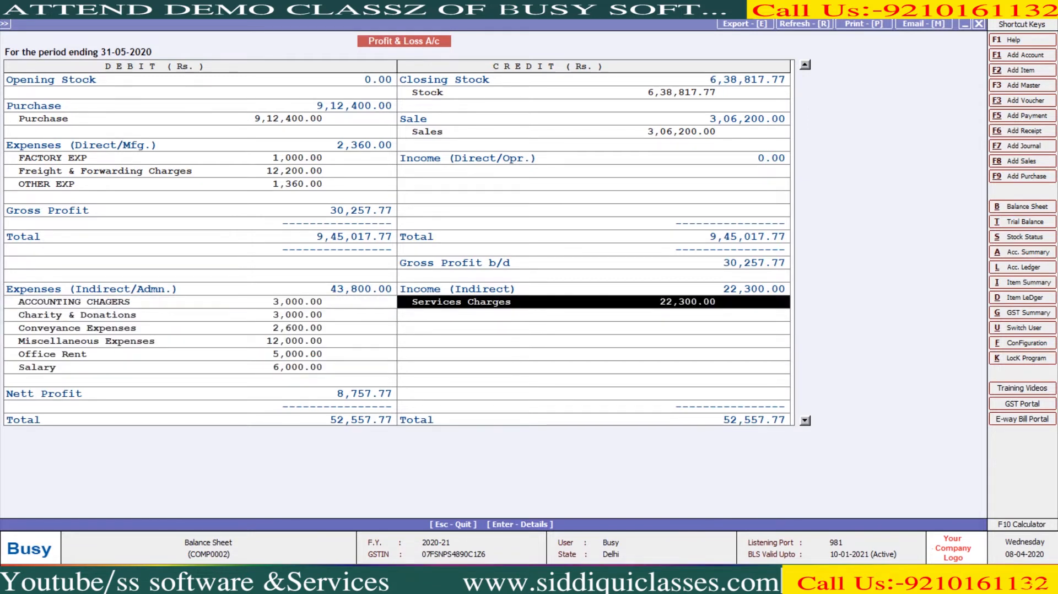
key(Escape)
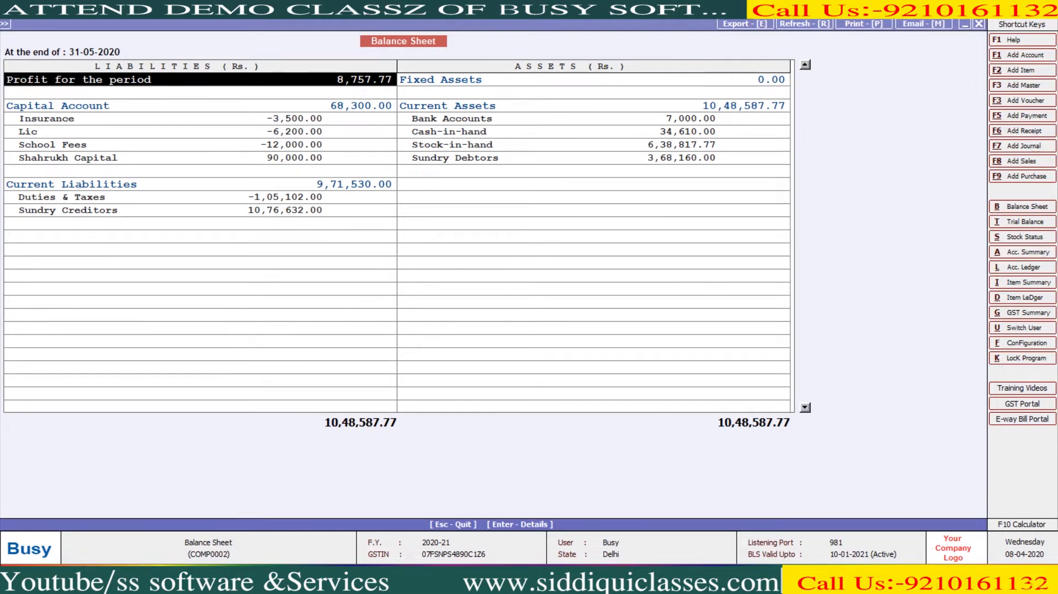
key(Escape)
key(Escape)
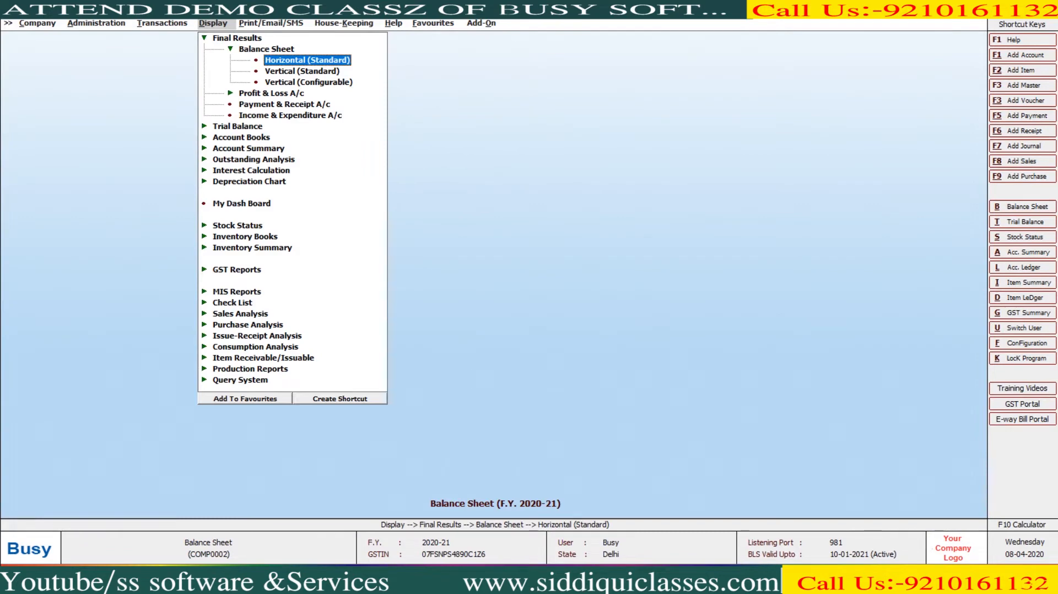
key(Left)
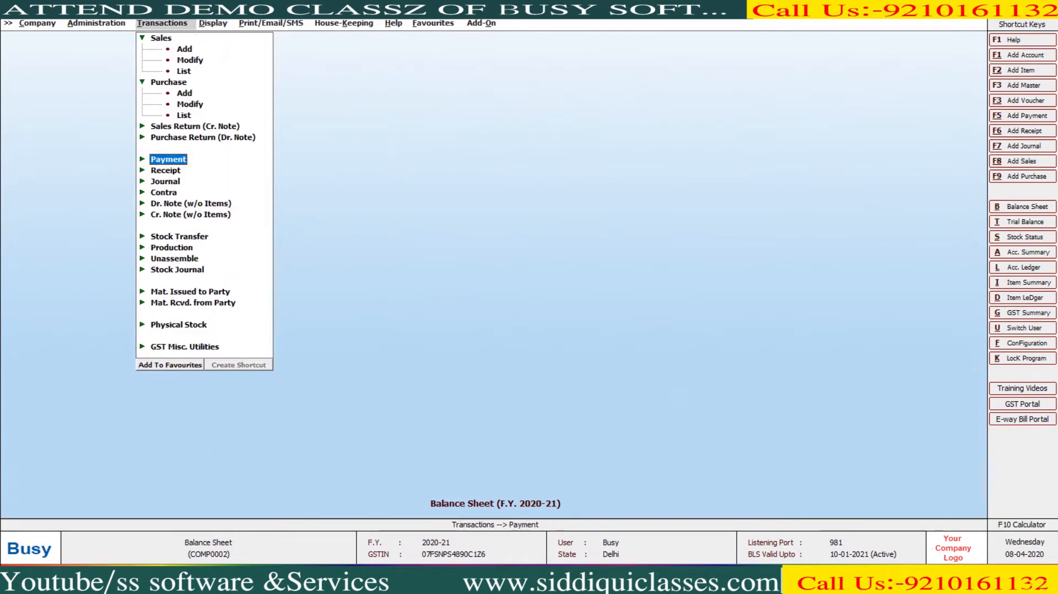
- Start a new receipt voucher dated 30-04-2020
key(Down)
key(Return)
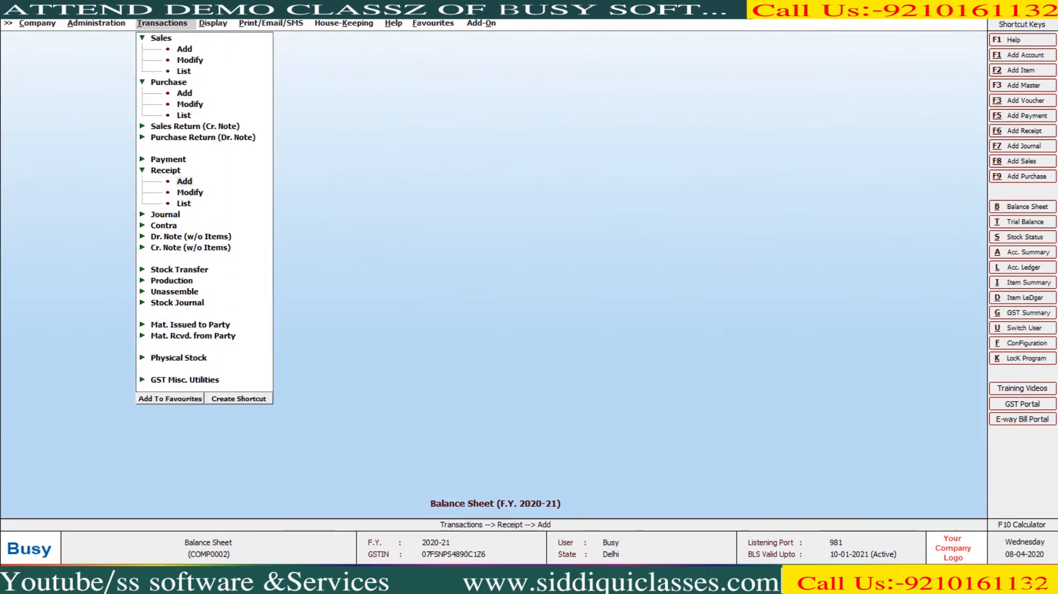
key(Return)
key(Return)
text(30-04)
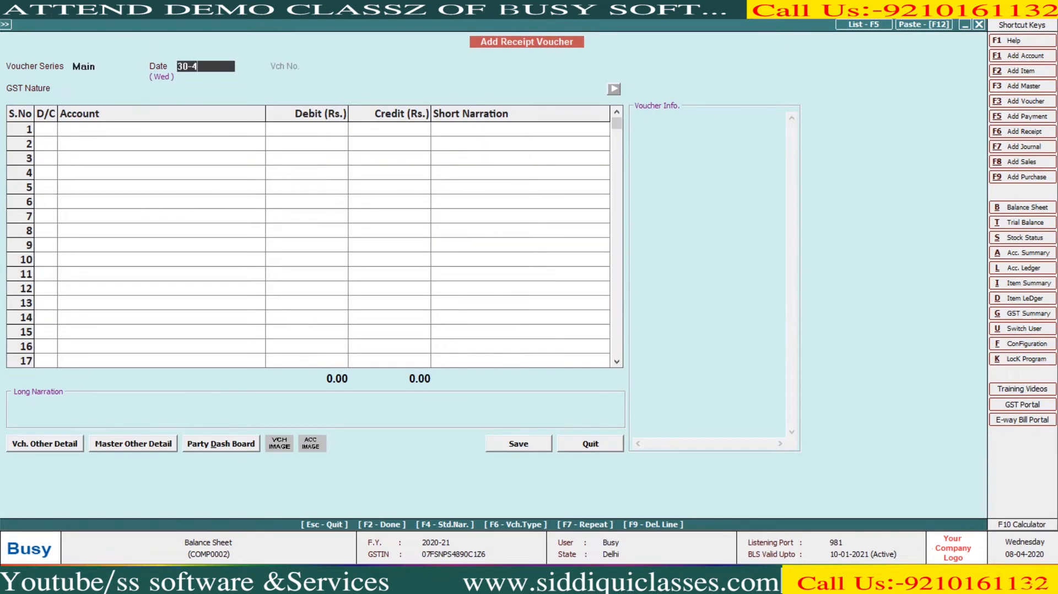
key(Return)
key(Return)
key(Return)
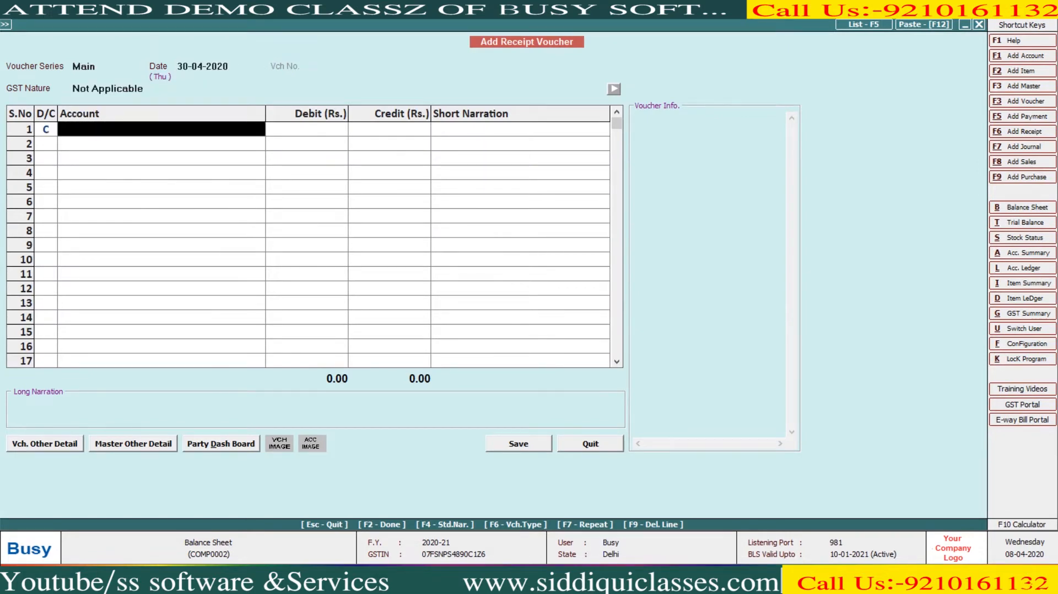
- Create account COMMISSION ON SALE under the Income (Indirect) group
key(alt+f1)
text(COMMISSION ON SALE)
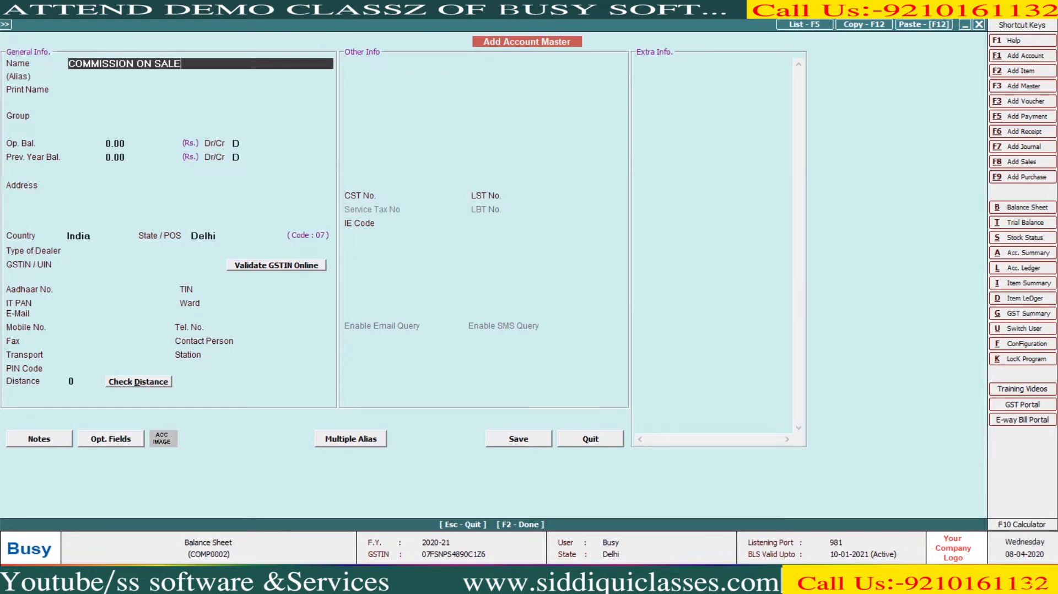
key(Return)
key(Return)
text(EX)
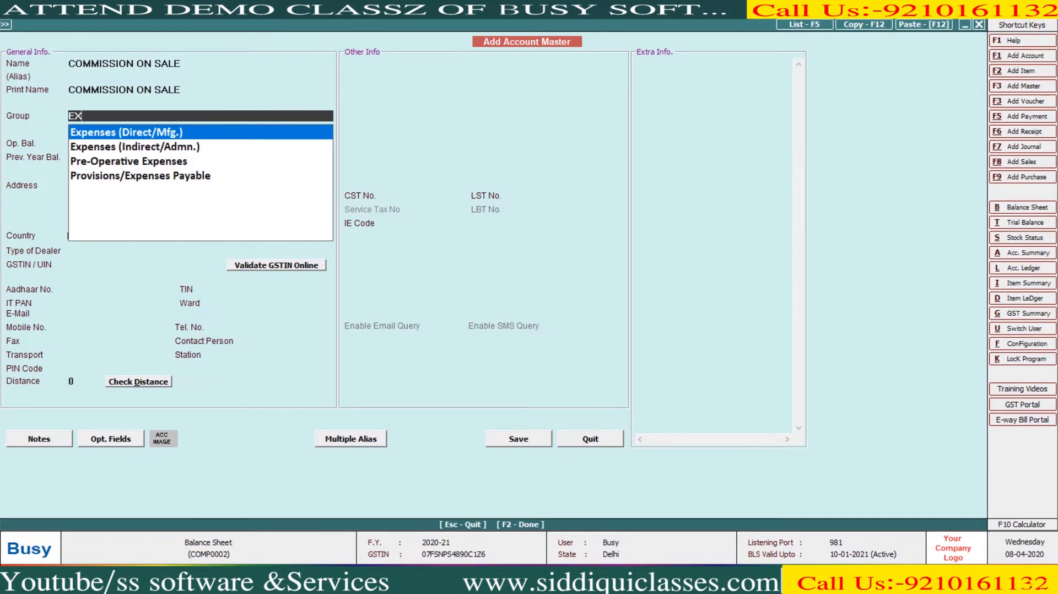
key(BackSpace)
key(BackSpace)
text(INC)
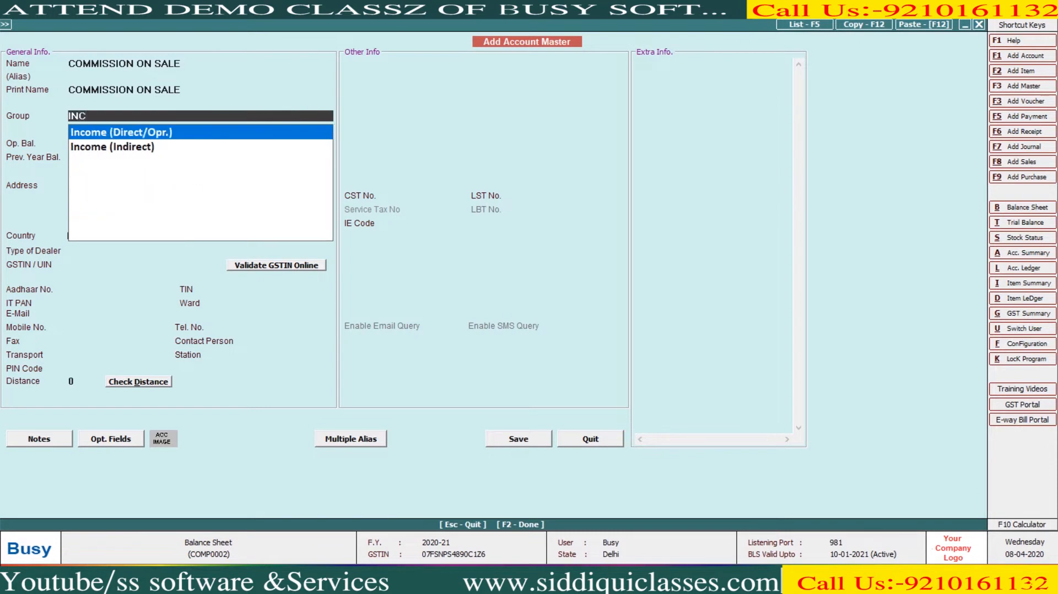
key(BackSpace)
key(BackSpace)
key(BackSpace)
text(INC)
key(Down)
key(Return)
key(F2)
- Credit COMMISSION ON SALE 60,000, debit Cash, and save the receipt
text(60,)
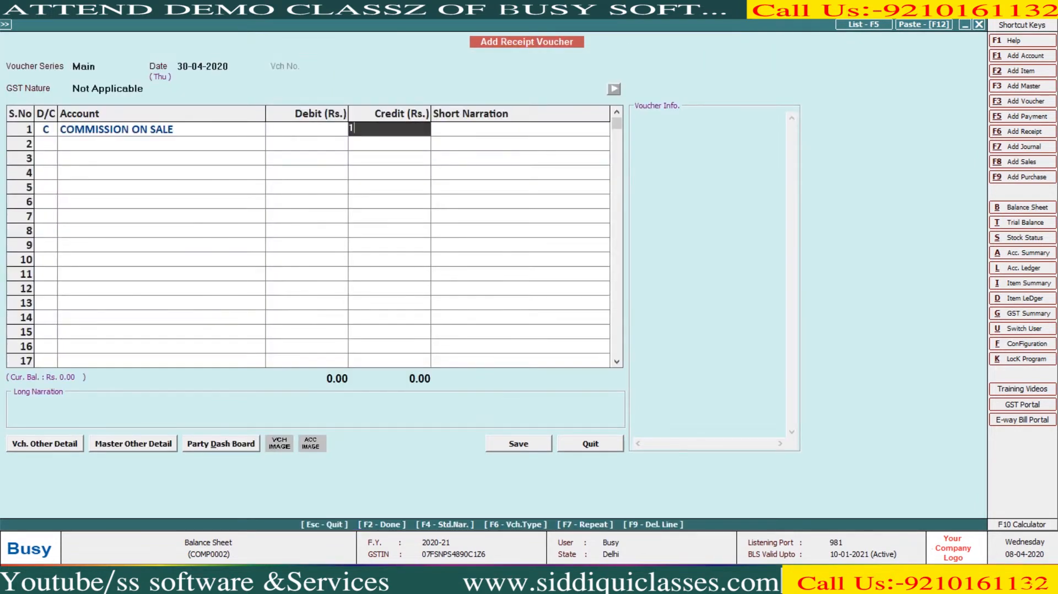
text(0000)
key(Return)
text(cash)
key(Return)
key(Return)
key(Return)
key(Return)
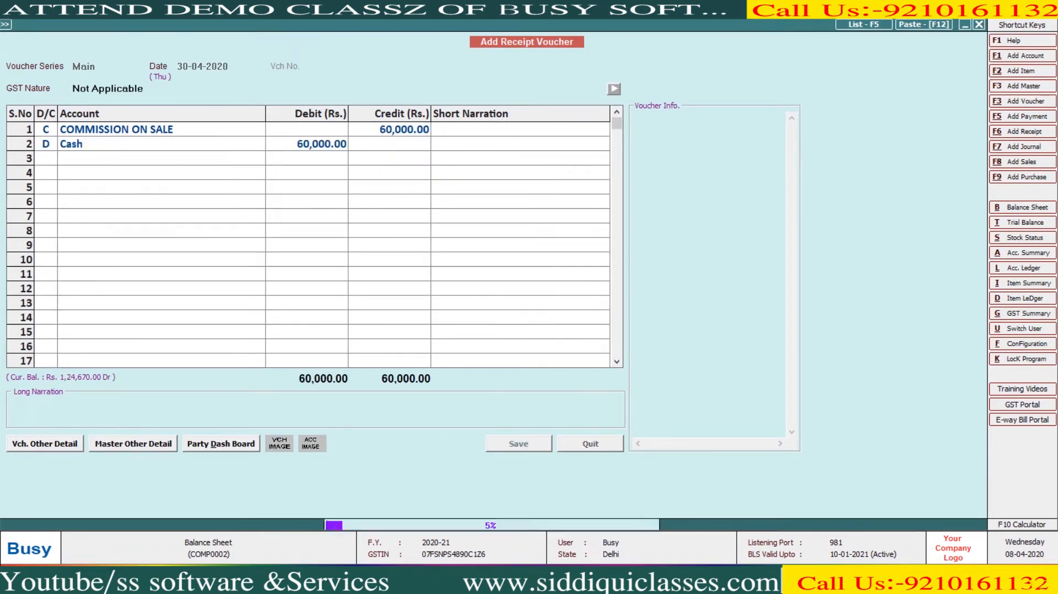
key(Return)
key(Escape)
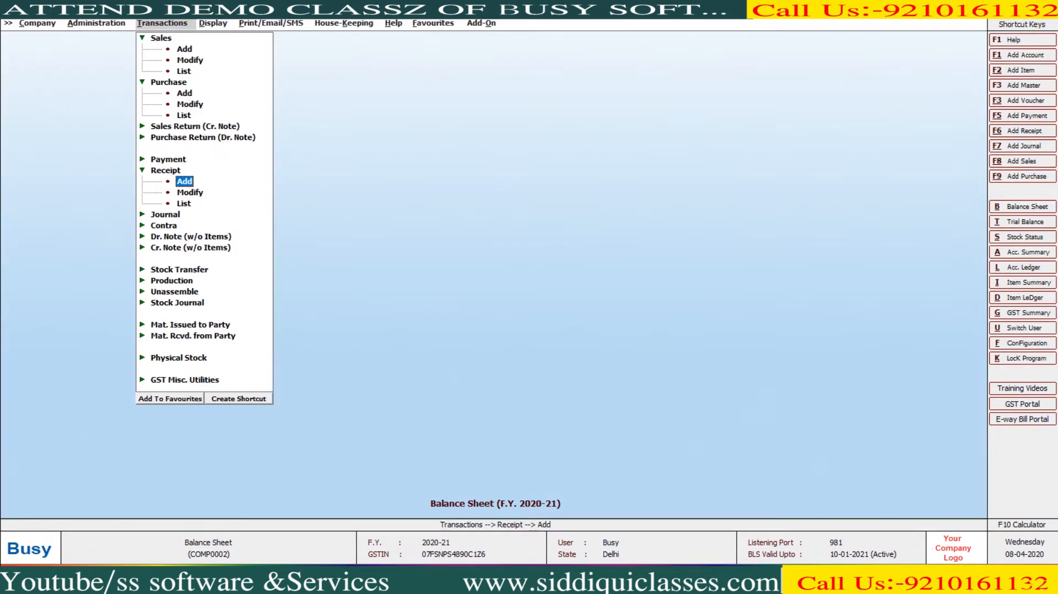
key(Right)
- Generate the horizontal balance sheet and check profit 68,757.77 and totals 11,08,587.77
key(Return)
key(F2)
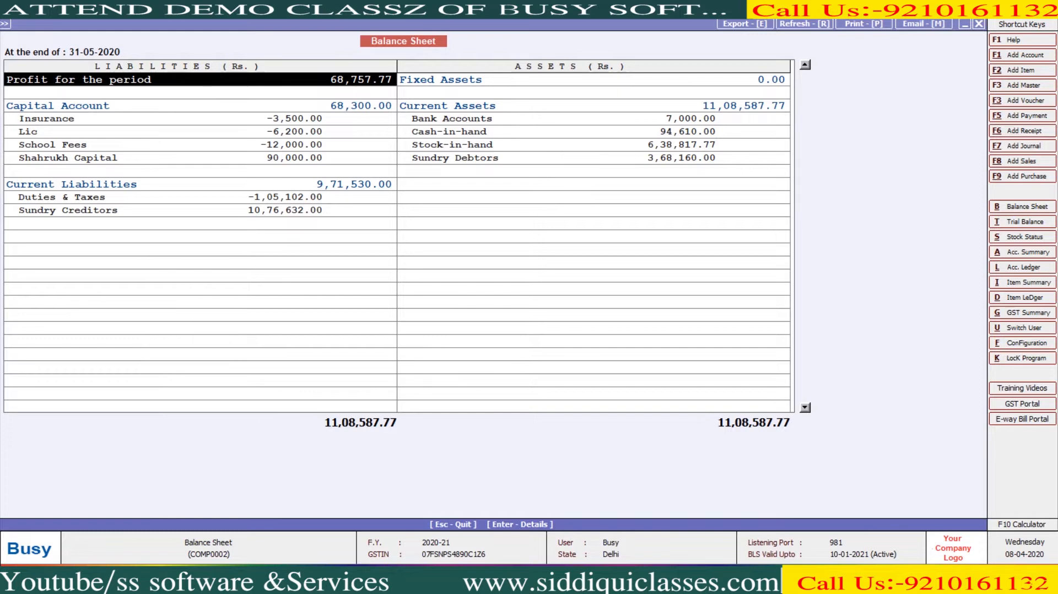
key(Down)
key(Down)
key(Down)
key(Down)
key(Down)
key(Down)
key(Down)
key(Down)
key(Down)
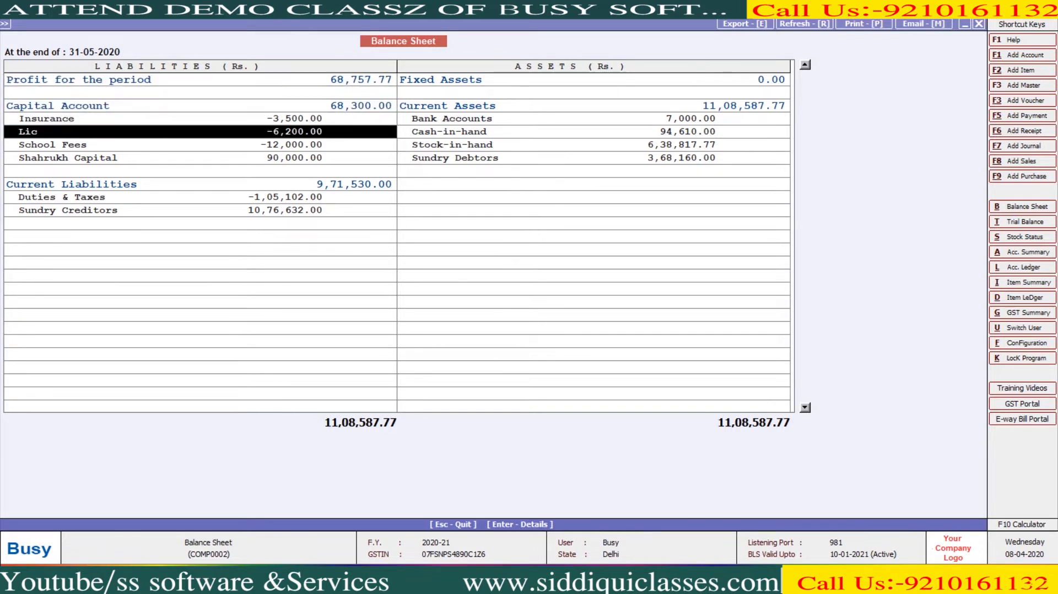
key(Escape)
key(Escape)
key(Escape)
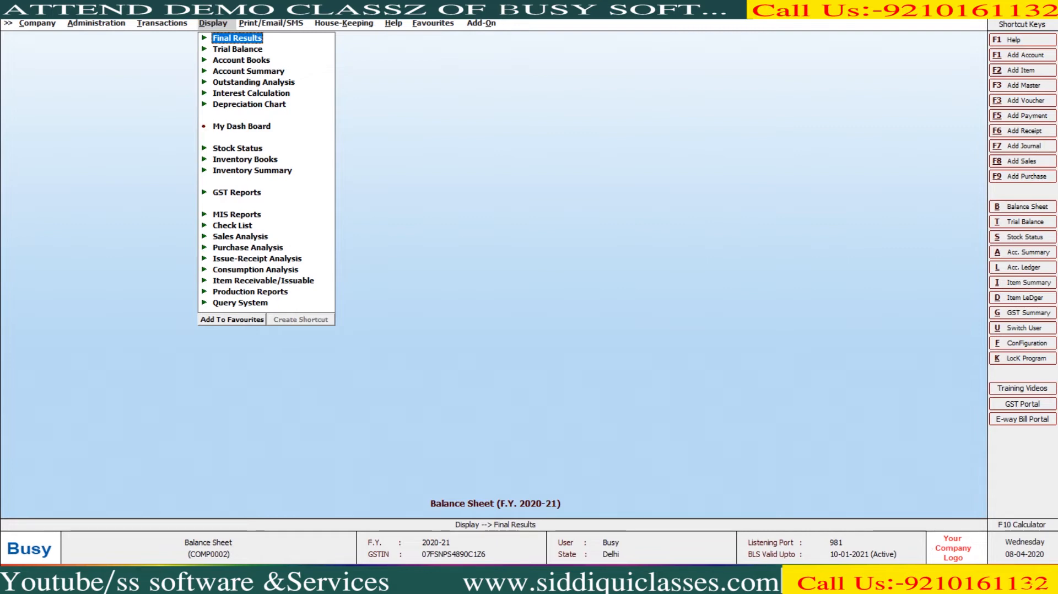
- Start a new journal voucher from the voucher entry menu
key(Left)
key(Escape)
key(Down)
key(Right)
key(Return)
key(Return)
key(Return)
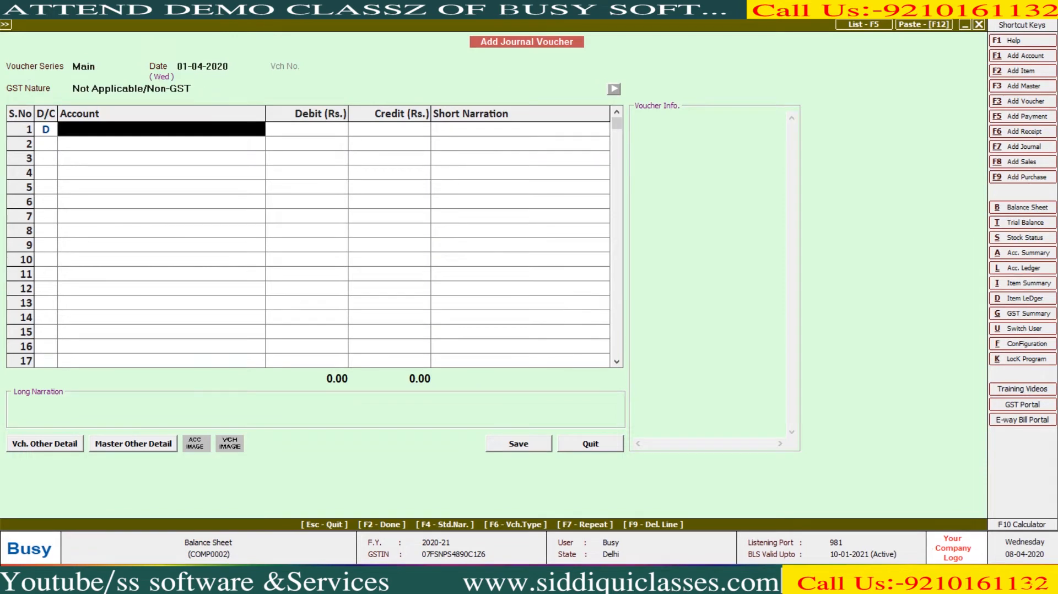
- Create the CAR account under Fixed Assets with 10% depreciation and debit it 1,20,000
key(F3)
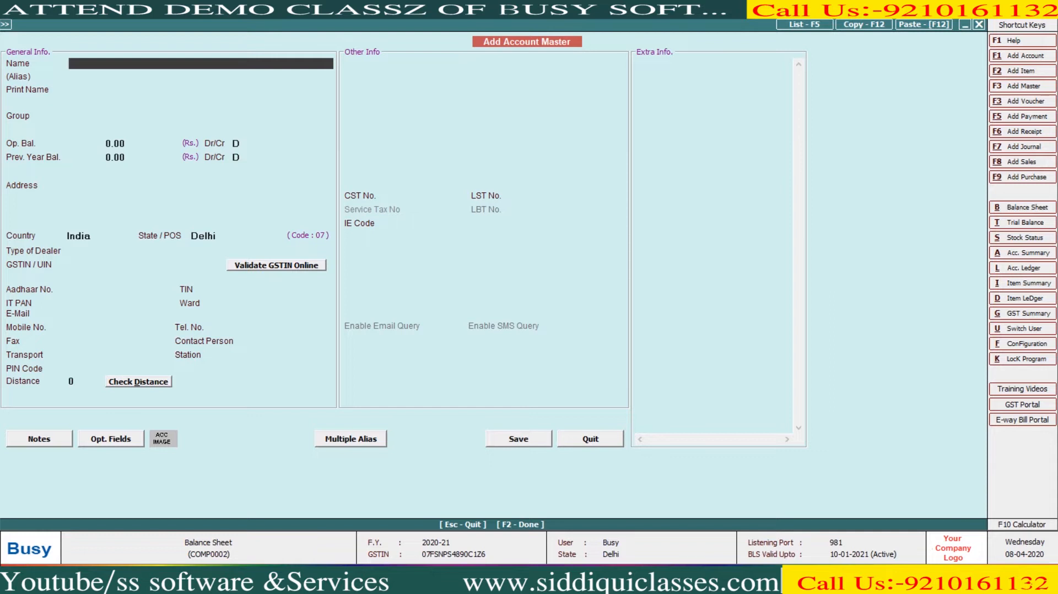
text(CAR)
key(Return)
key(Return)
text(F)
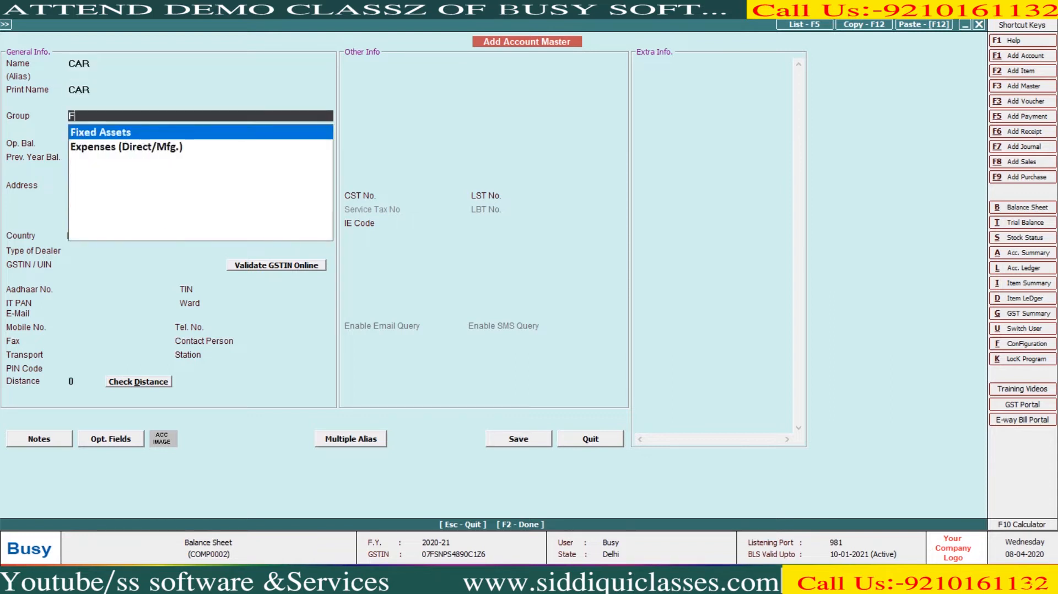
key(Return)
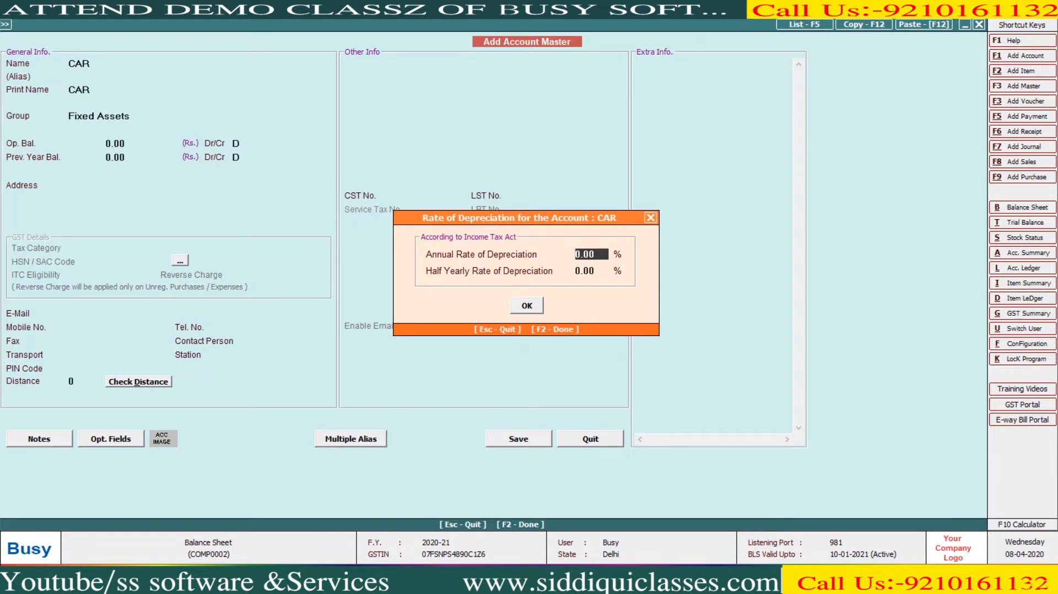
text(10)
key(Return)
key(Return)
key(Return)
key(F2)
key(Return)
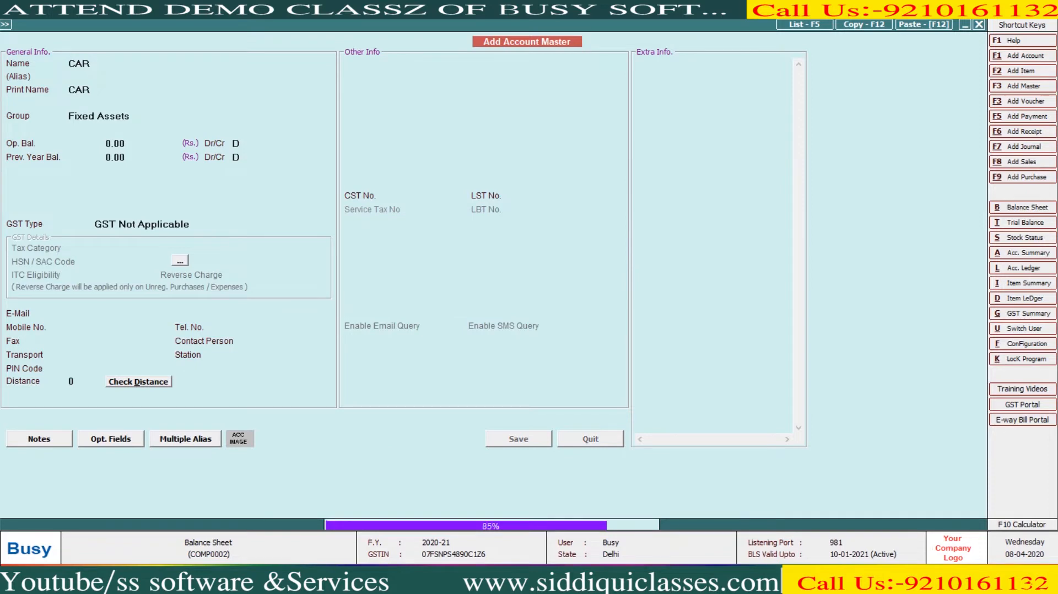
text(120000)
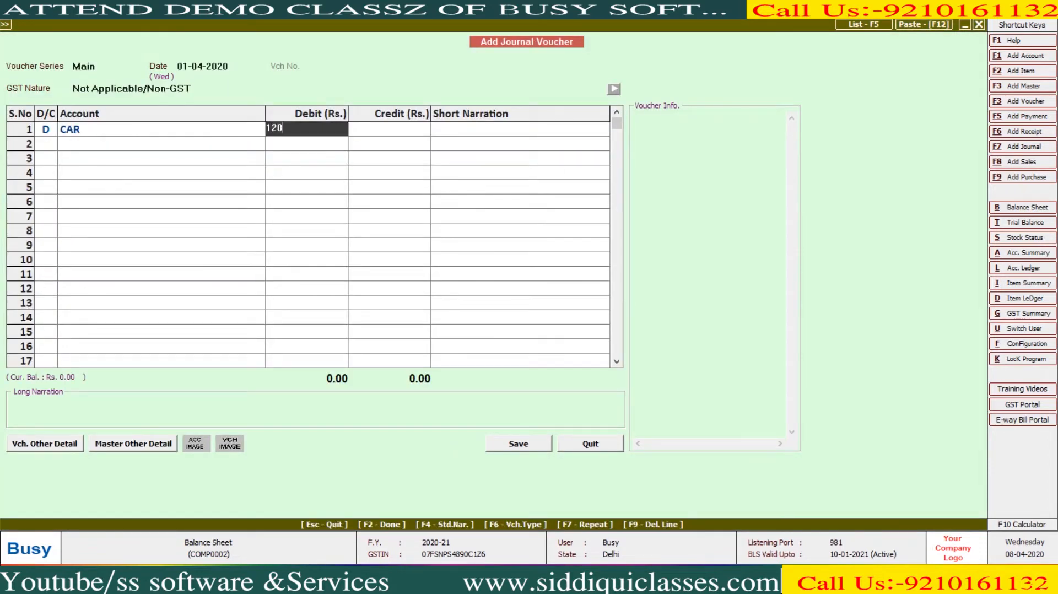
key(Return)
key(Return)
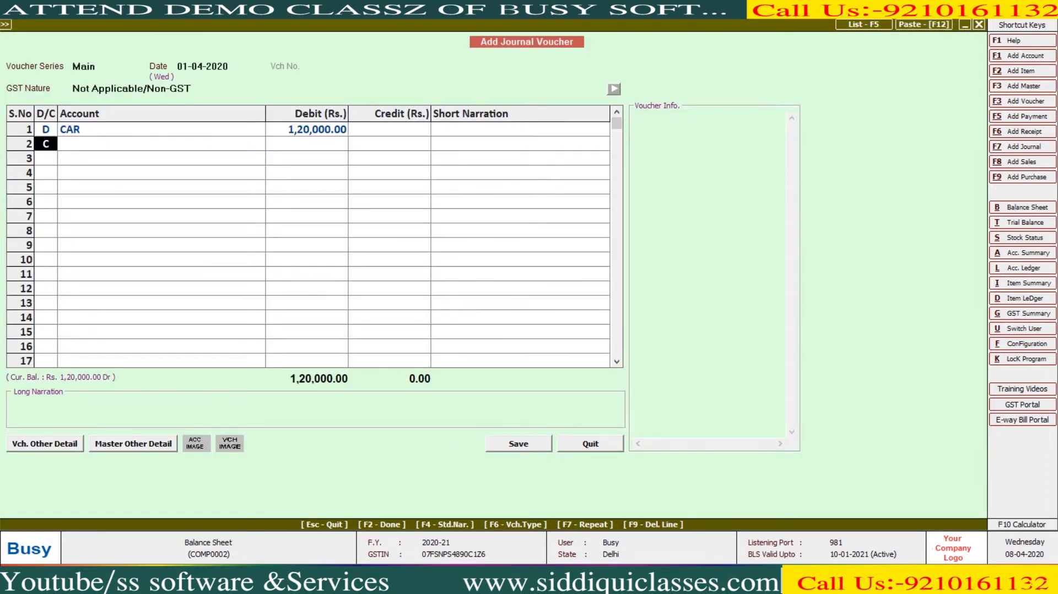
key(Return)
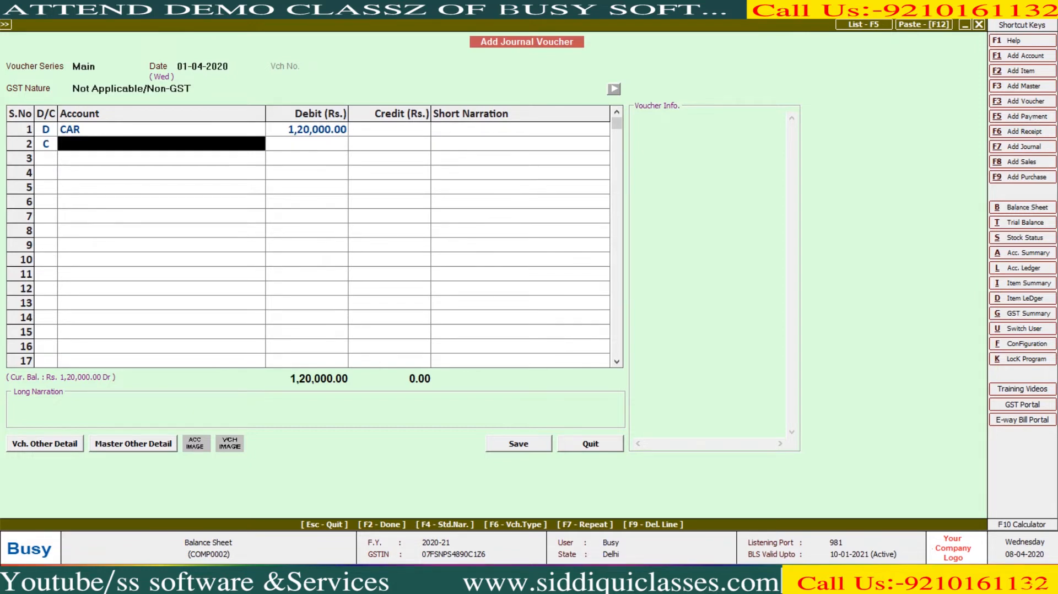
- Create CAR LOAN under Secured Loans, credit it, and save the journal
key(F3)
text(CAR LOAN)
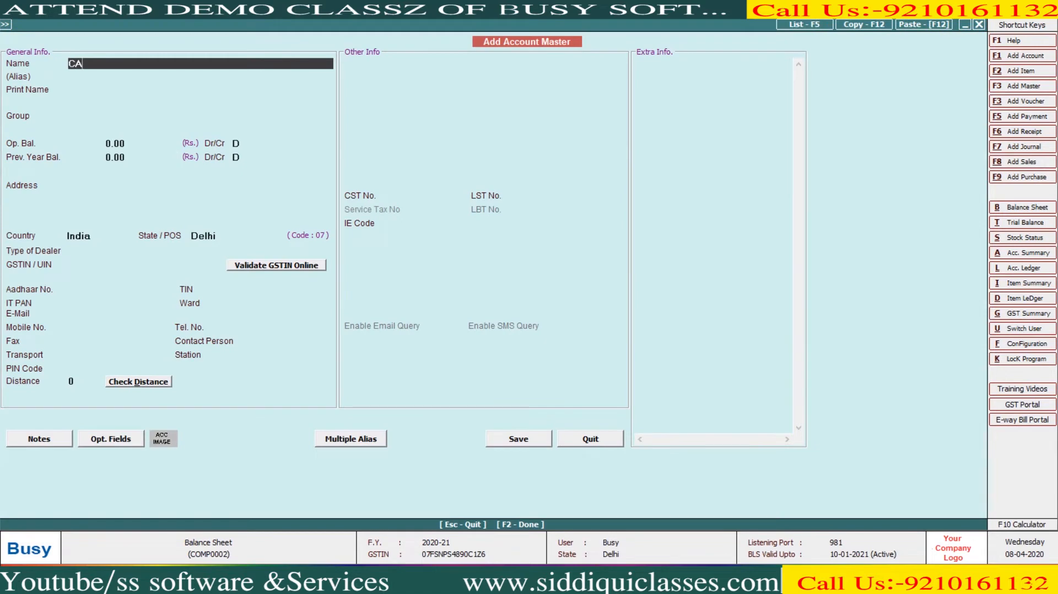
key(Return)
key(Return)
text(SER)
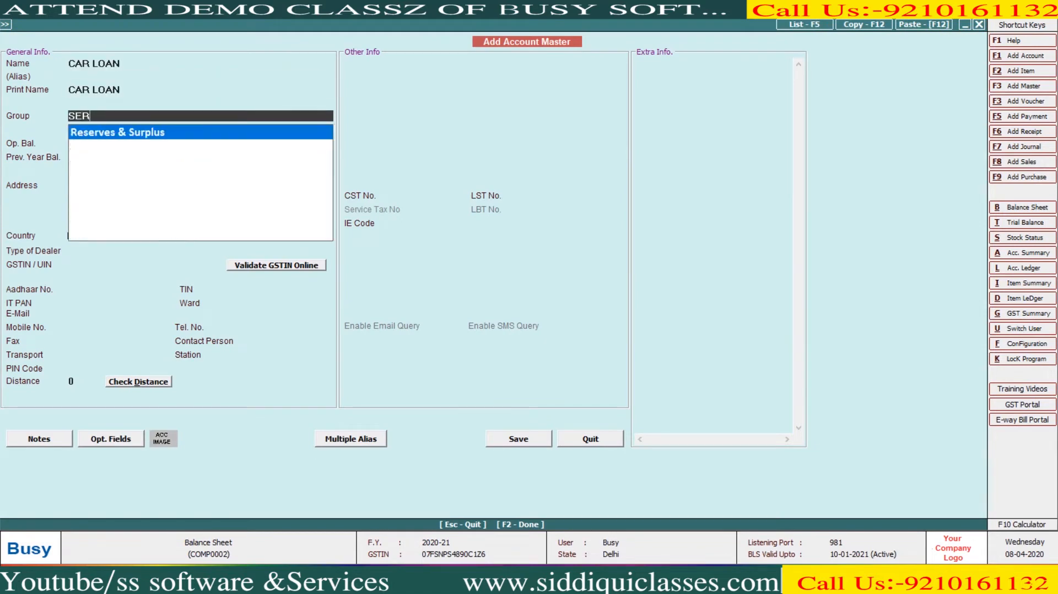
key(Return)
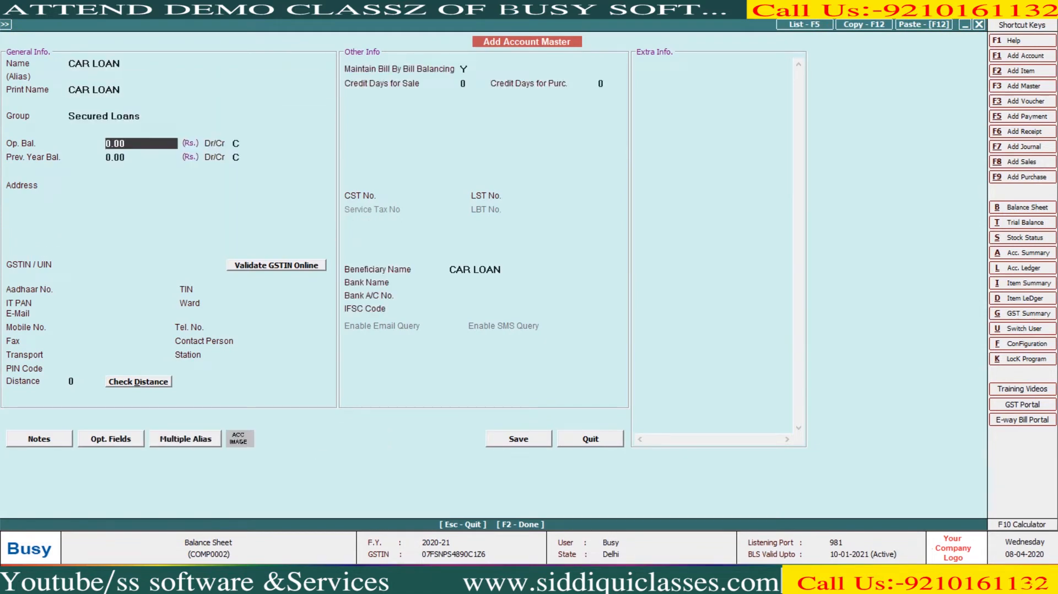
key(Return)
key(Return)
key(Return)
key(Return)
key(Return)
key(Return)
key(Return)
key(Return)
key(Return)
key(Return)
key(Return)
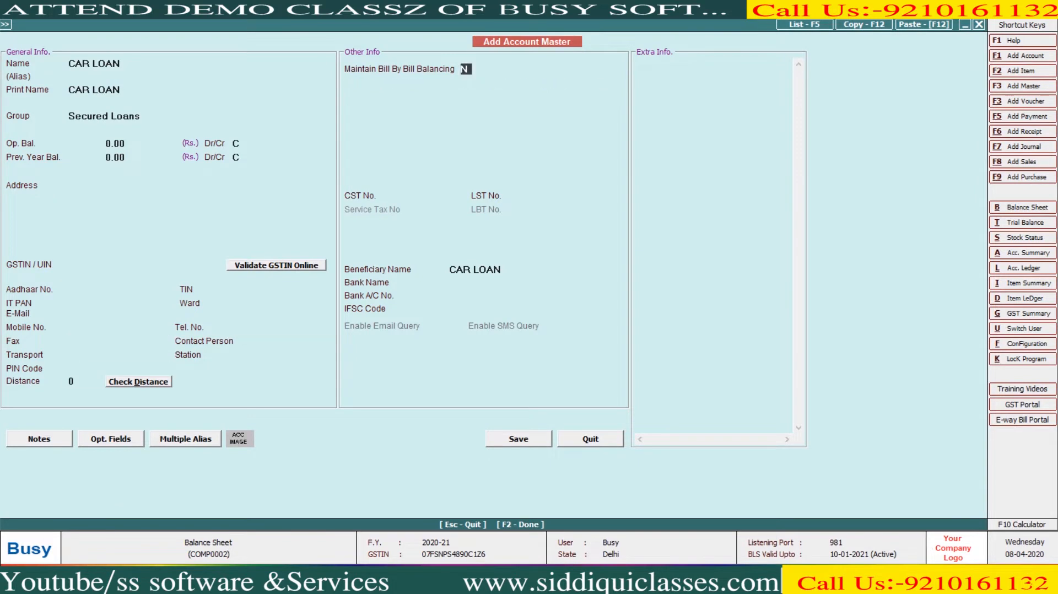
key(Return)
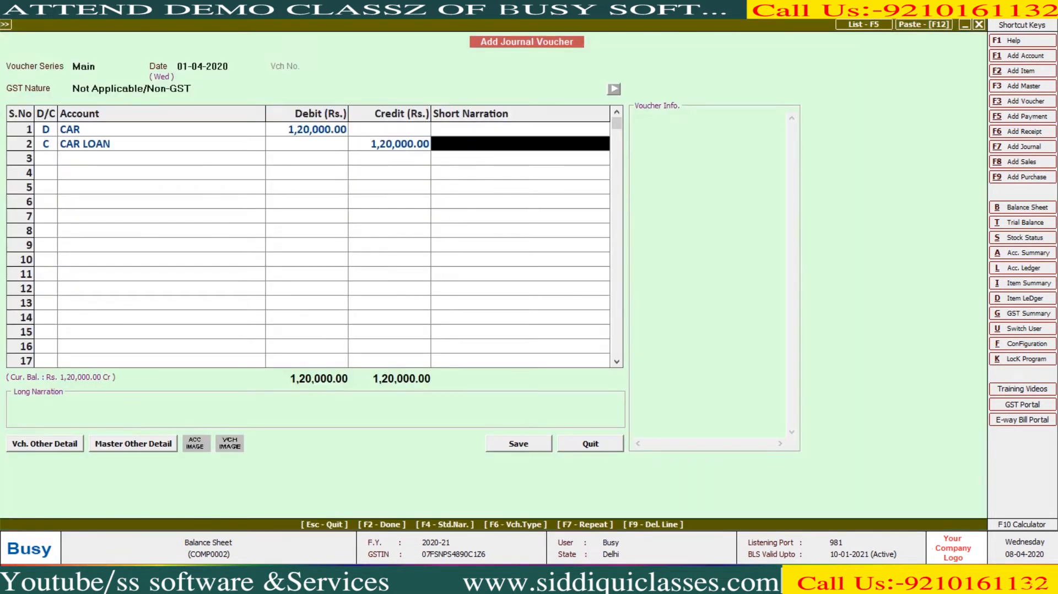
key(Left)
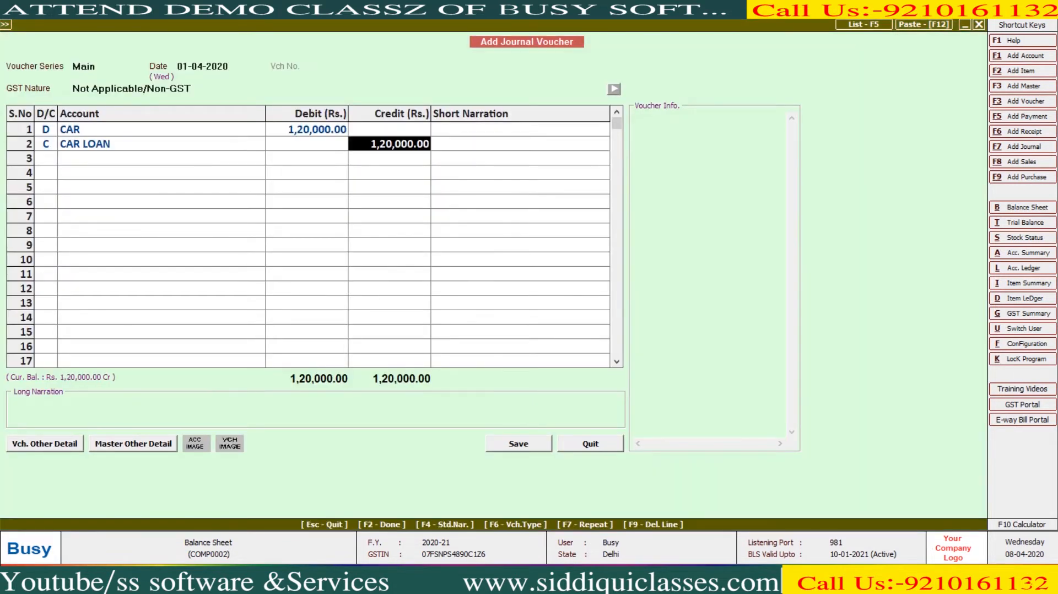
key(Left)
key(Return)
key(Return)
key(Return)
key(Return)
key(Return)
key(Return)
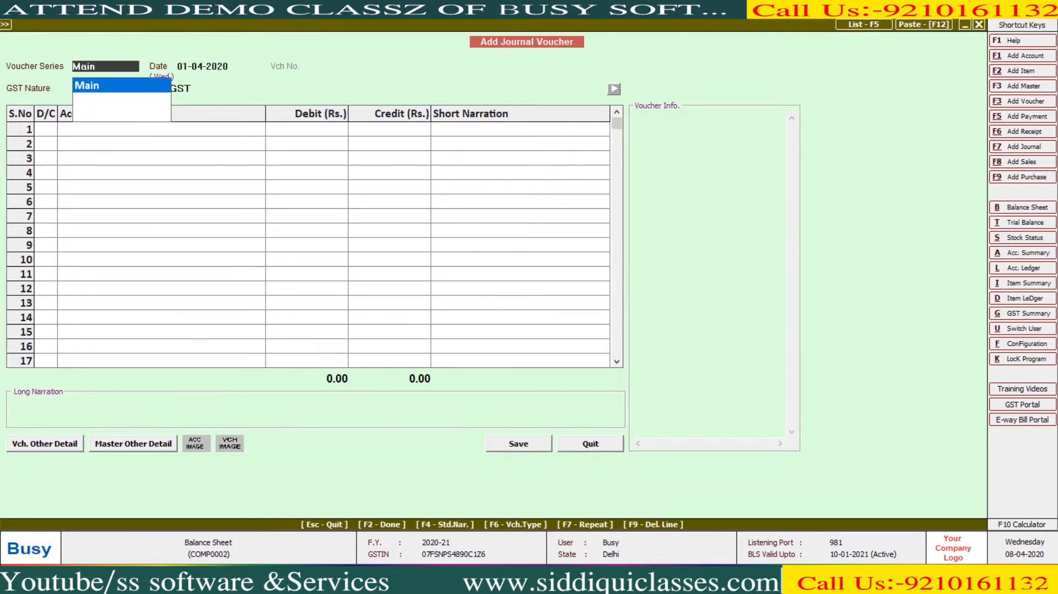
- Show the horizontal Balance Sheet with CAR 1,20,000 and Secured Loans 1,20,000
key(Escape)
key(Escape)
key(Right)
key(Return)
key(Return)
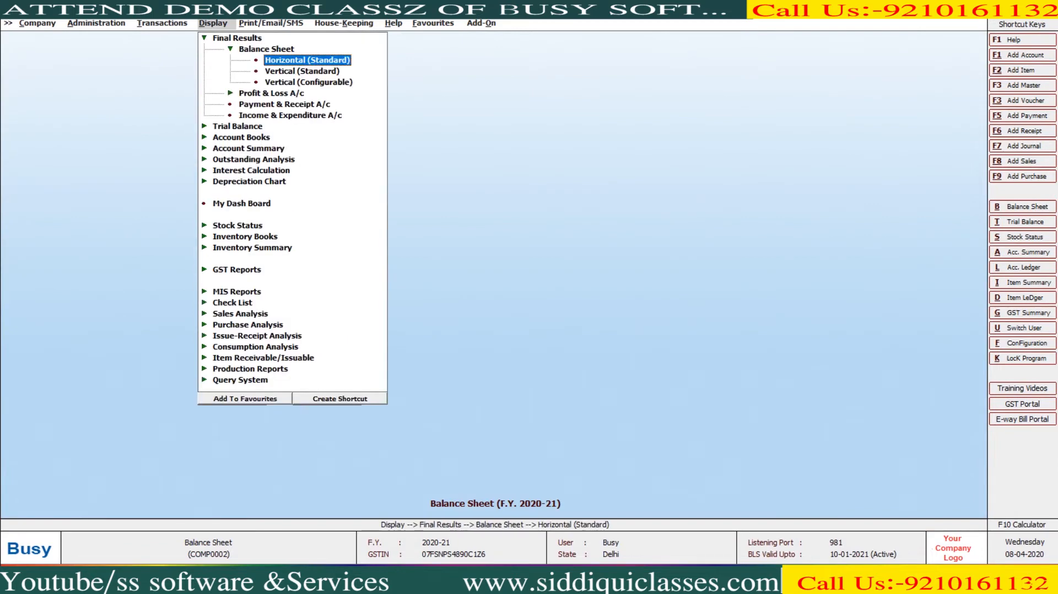
key(Return)
key(F2)
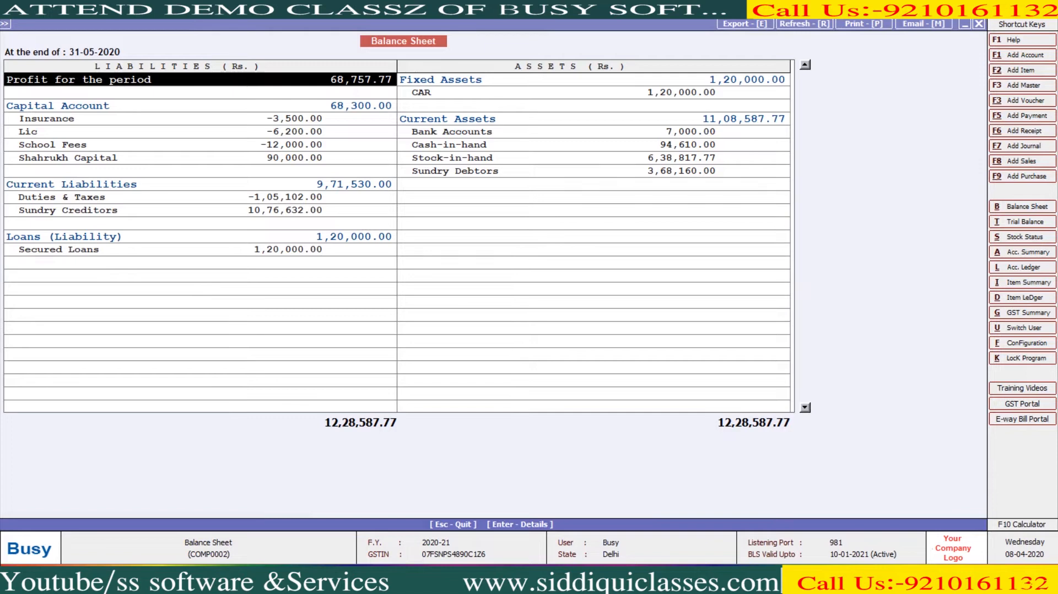
key(End)
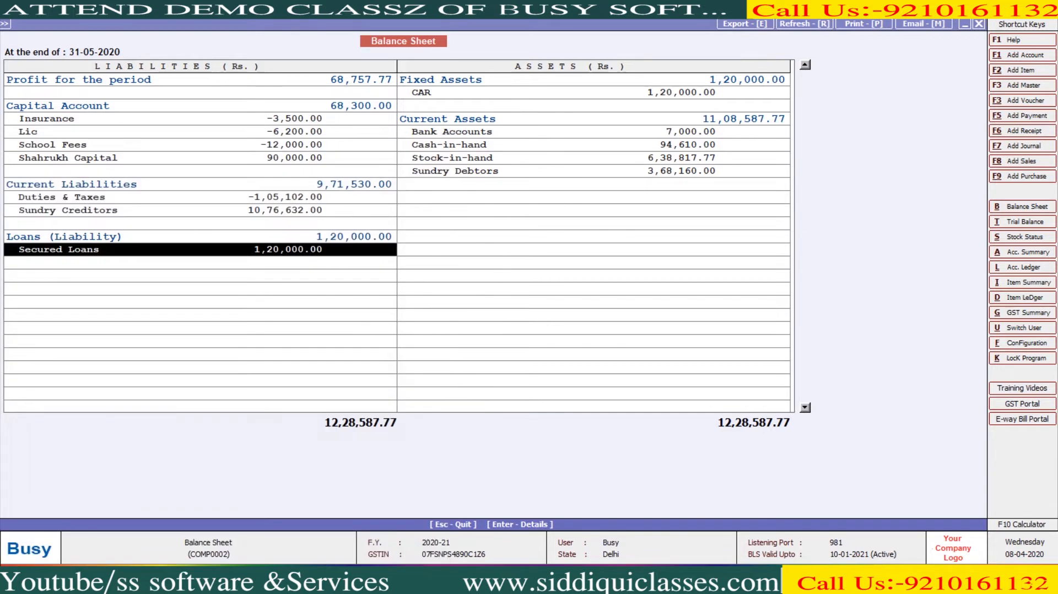
key(super)
- Launch Excel 2007 and insert a Loan Amortization sheet from Spreadsheet Solutions
text(EXCE)
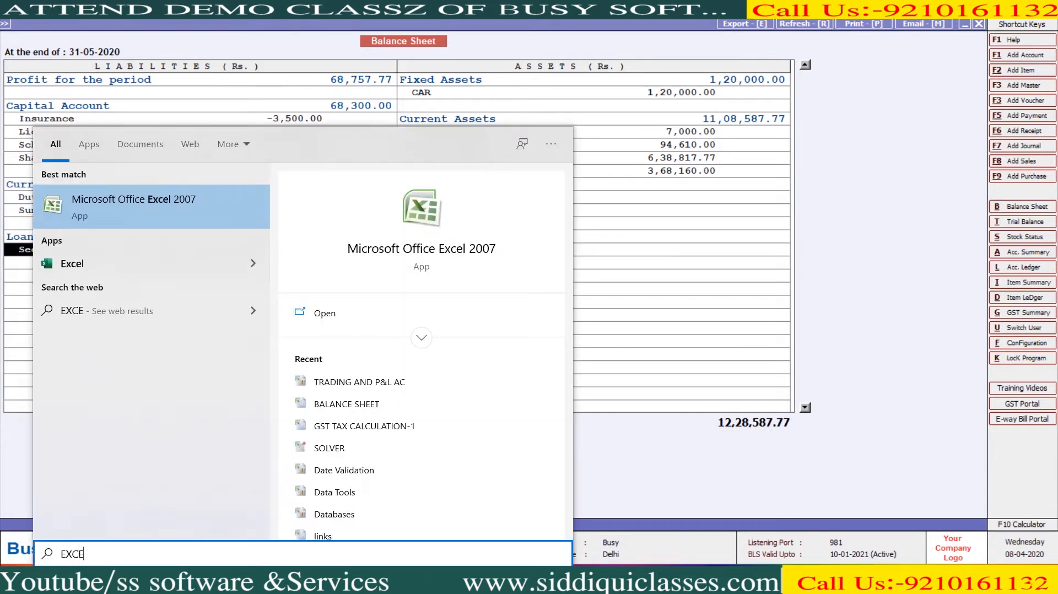
key(Return)
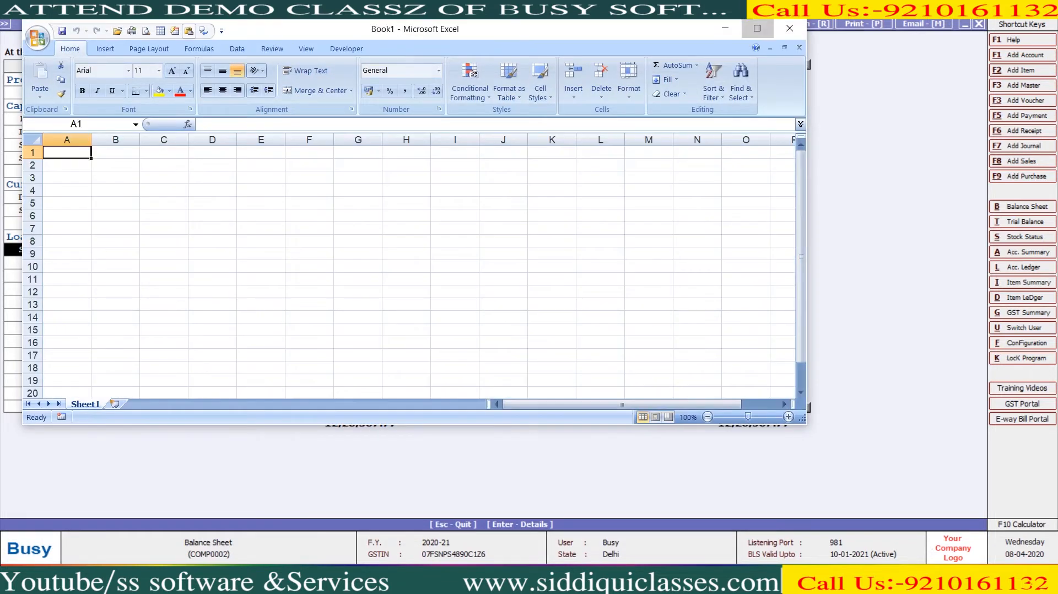
click(756, 28)
right_click(70, 546)
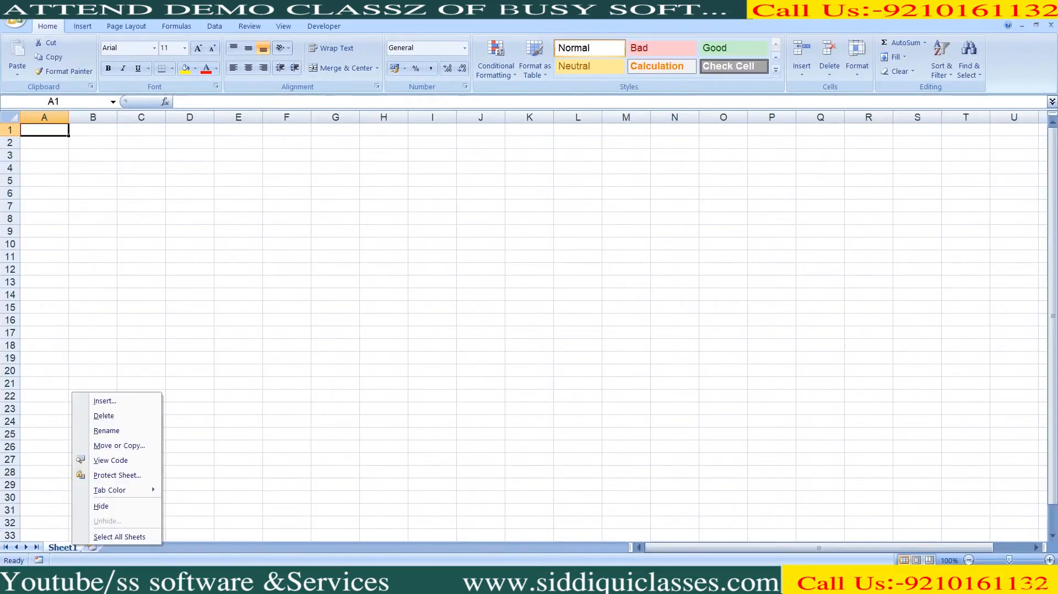
click(105, 400)
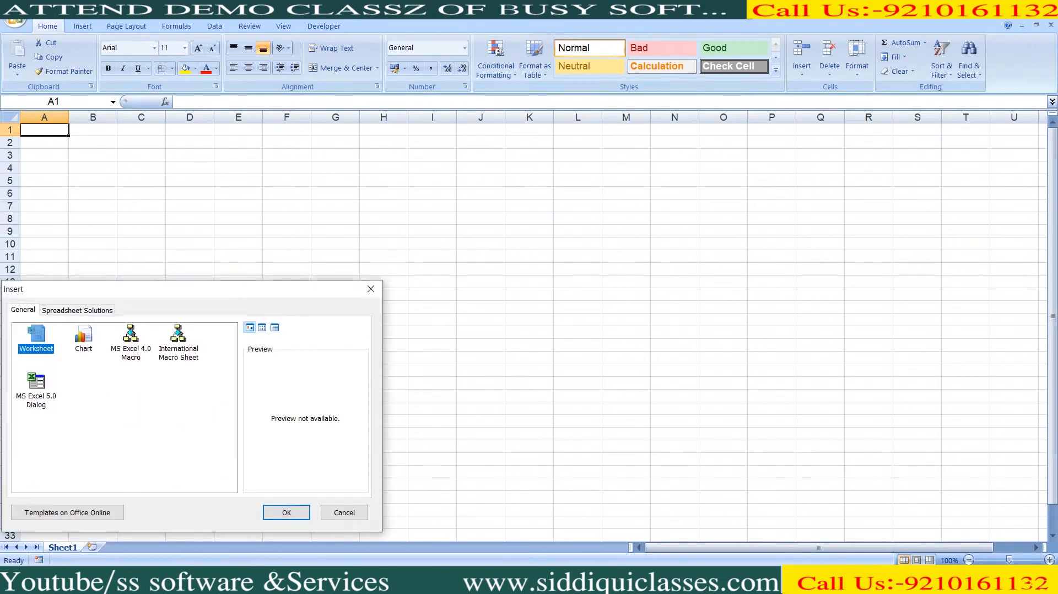
click(77, 310)
click(130, 341)
click(178, 341)
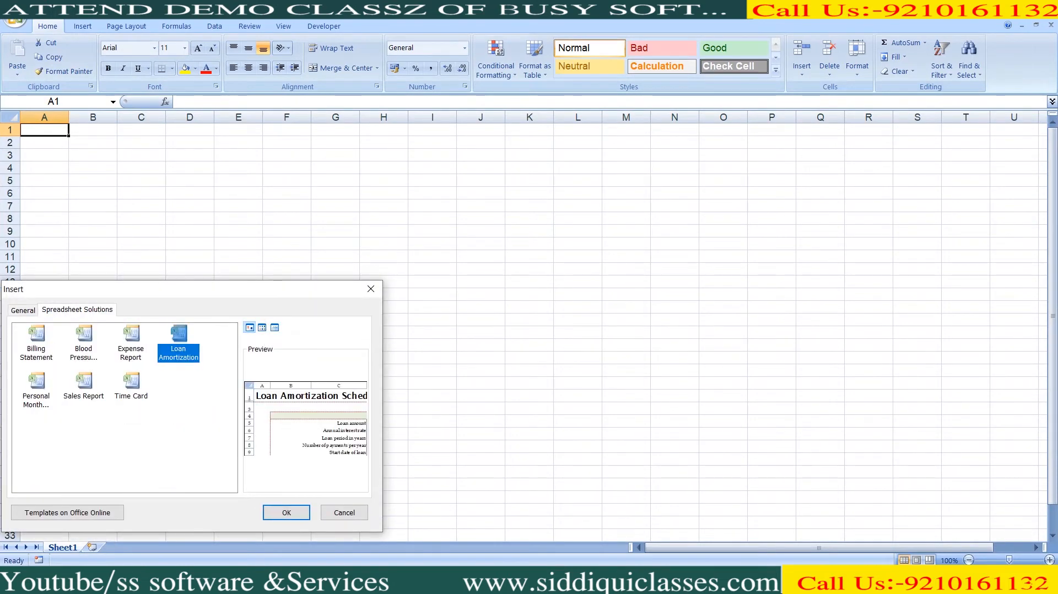
key(Return)
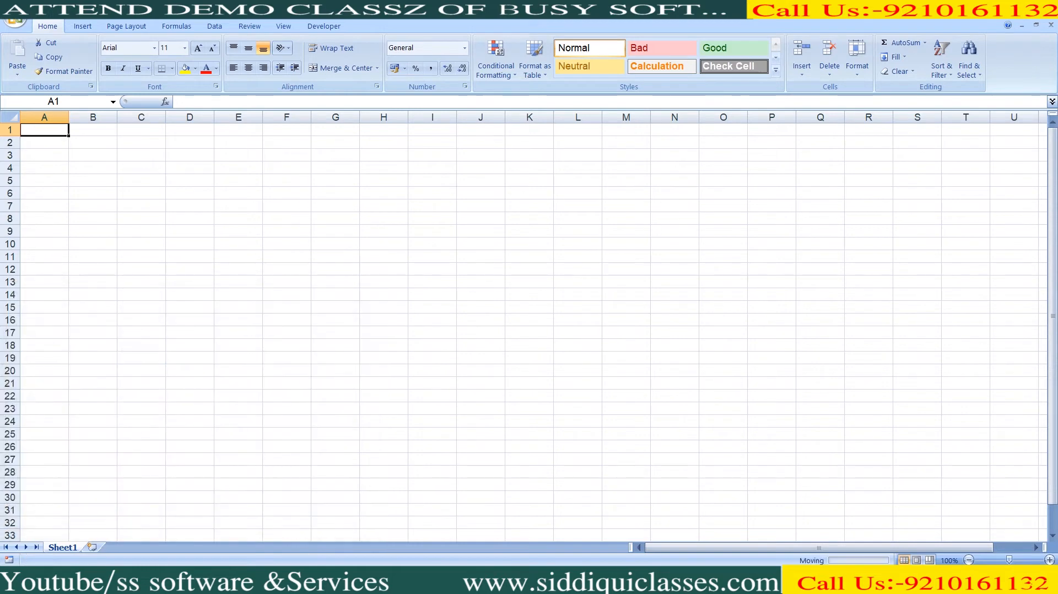
- Enter loan 1,20,000, rate 9.5%, 3 years, 12 payments per year, start 01-04-2020
text(120000)
key(Return)
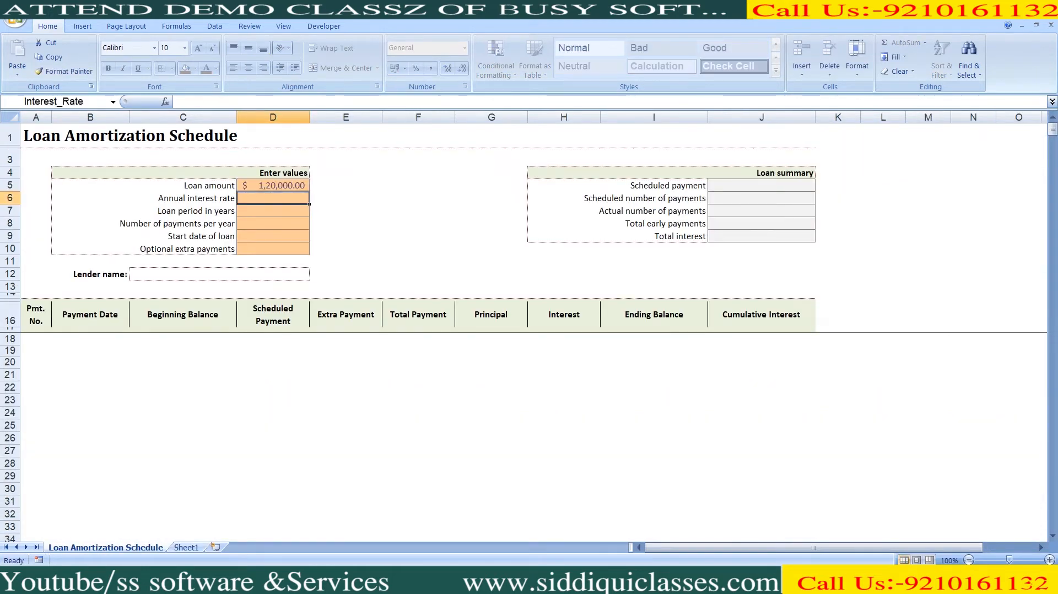
text(9.3)
key(BackSpace)
text(5)
key(Return)
text(3)
key(Return)
text(12)
key(Return)
text(01-04-2020)
key(Return)
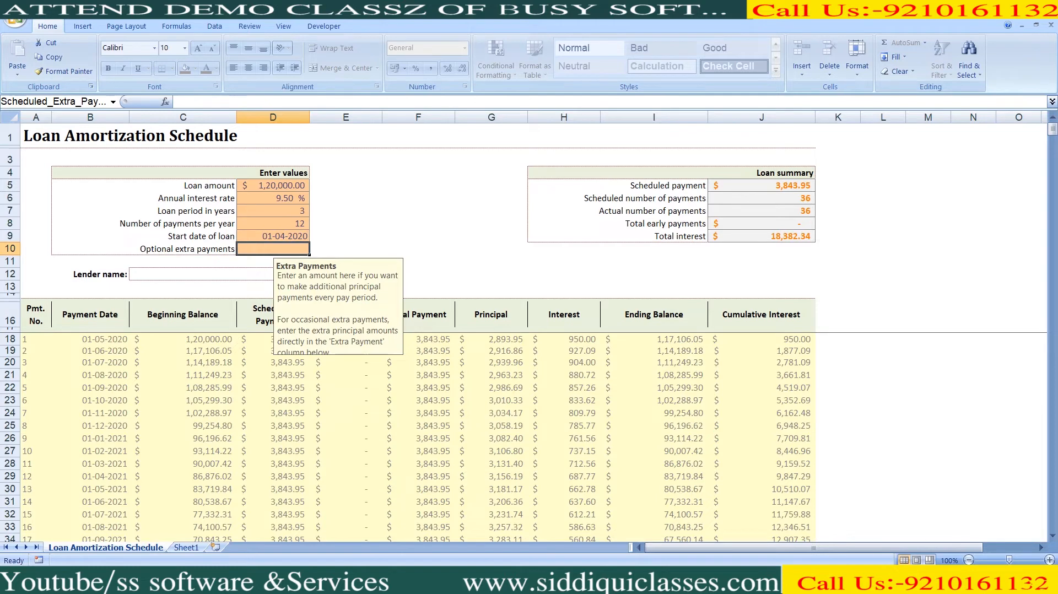
scroll(418, 436, down, 1)
scroll(418, 436, up, 1)
- Unprotect the schedule sheet and inspect the G18 principal and H18 interest formulas
right_click(150, 549)
click(191, 479)
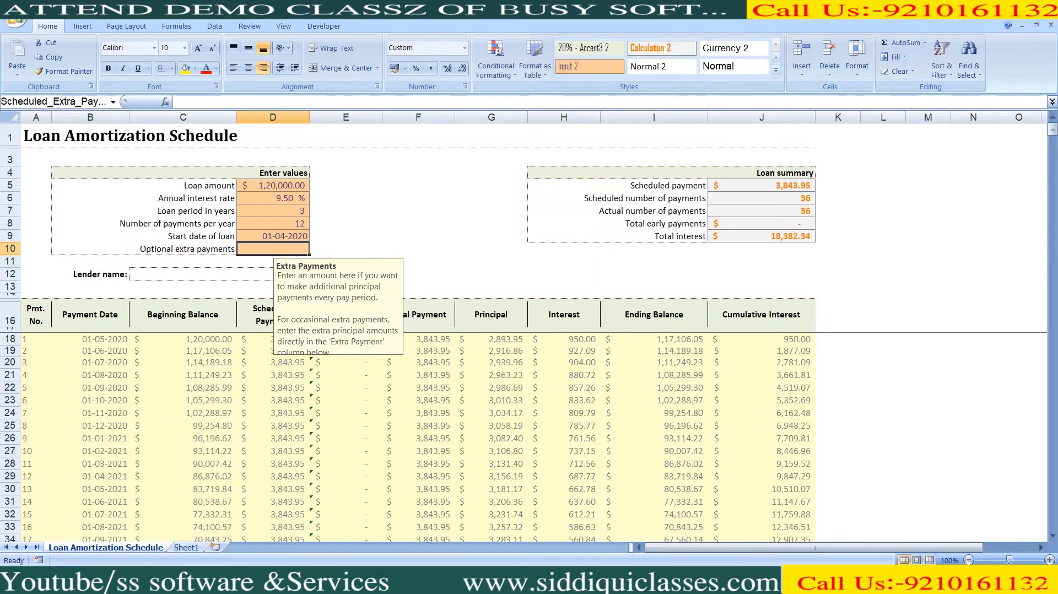
click(490, 351)
click(491, 340)
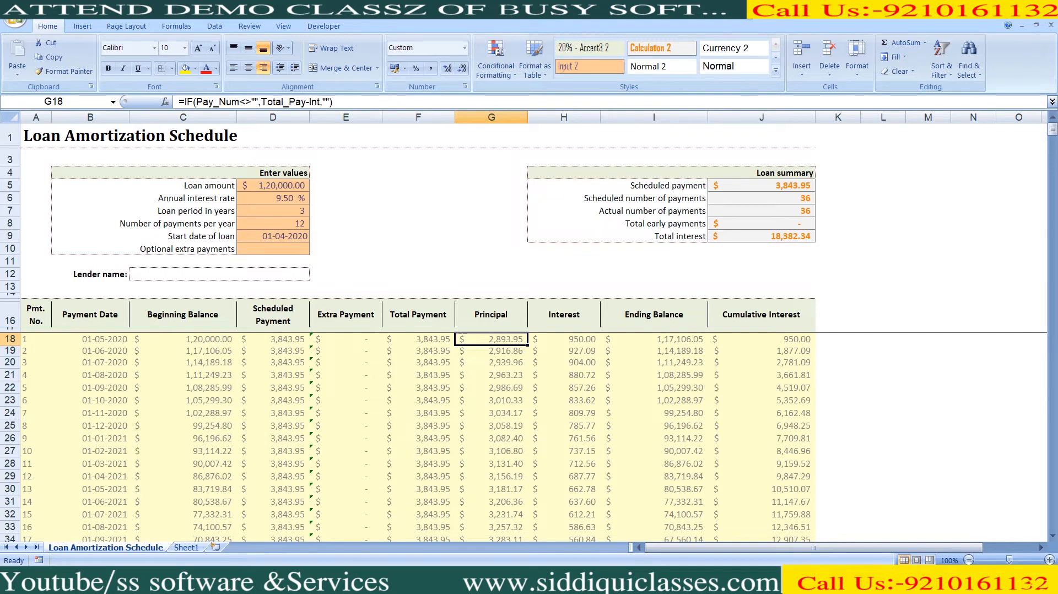
click(563, 339)
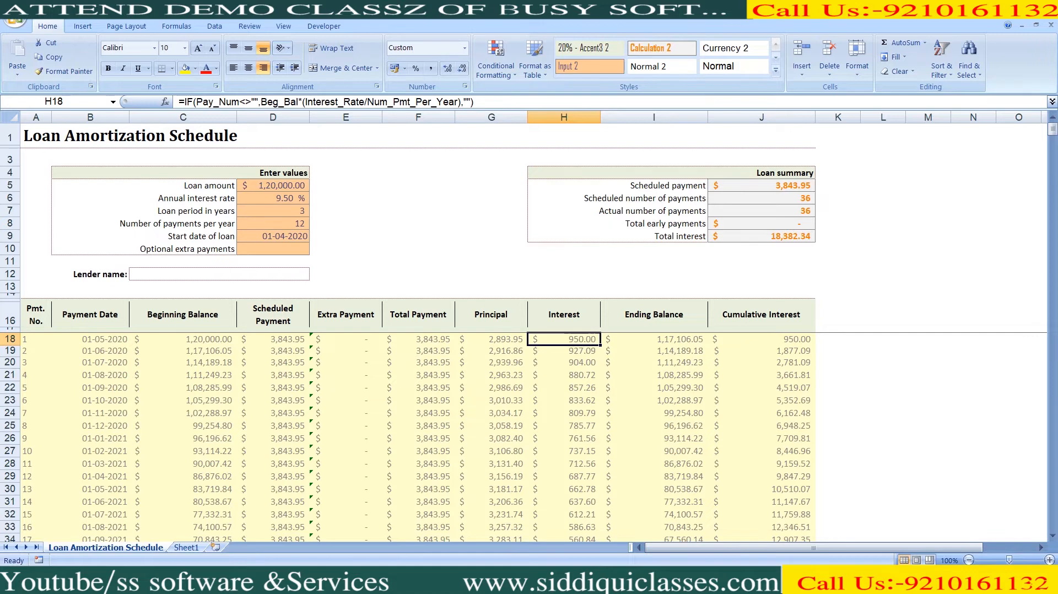
click(491, 339)
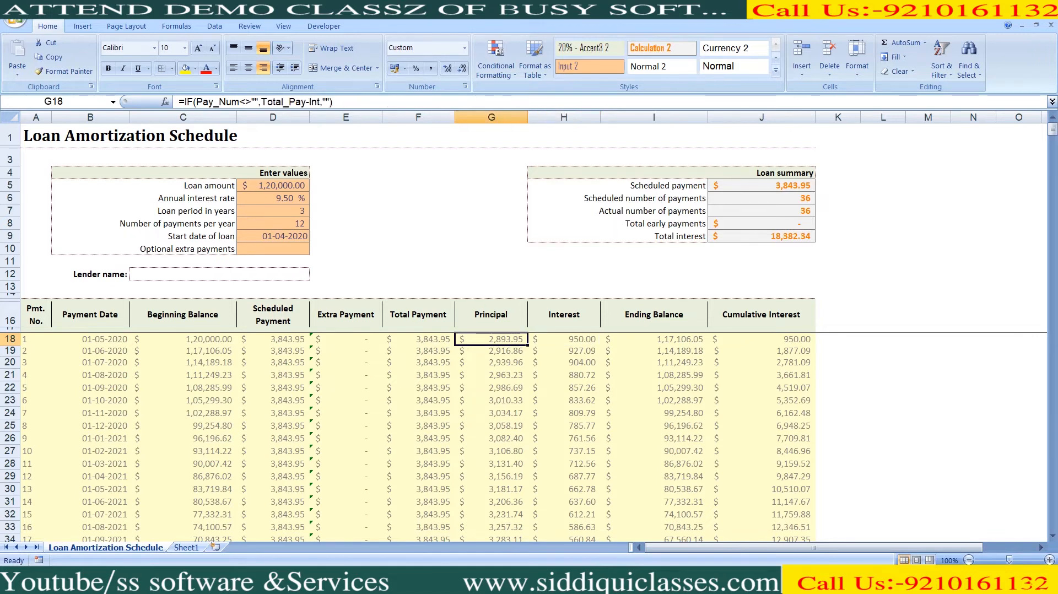
- Start a new payment voucher in Busy with CAR LOAN on the first row
key(alt+Tab)
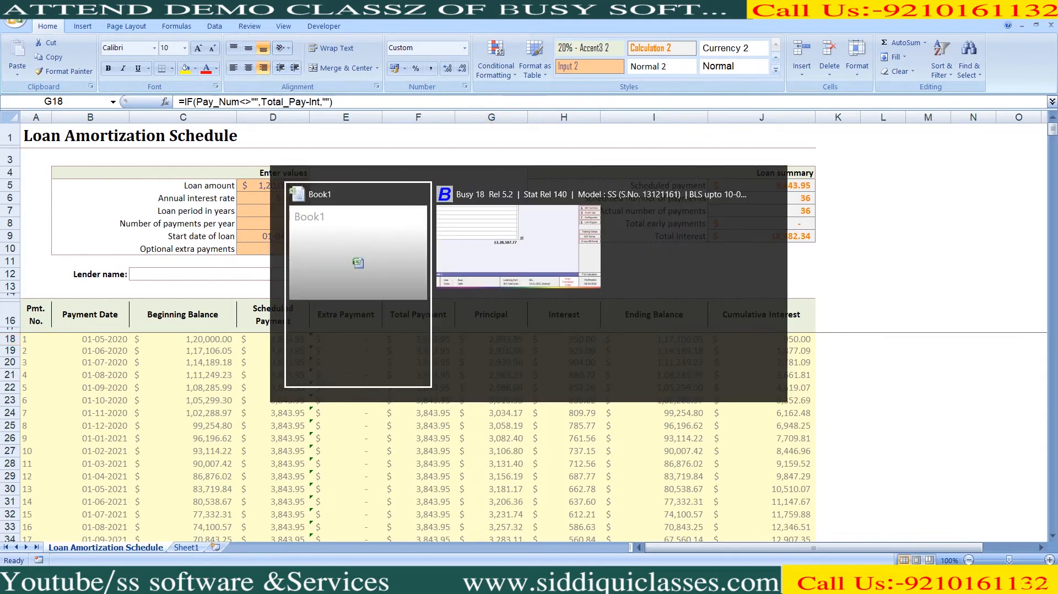
key(Escape)
key(Escape)
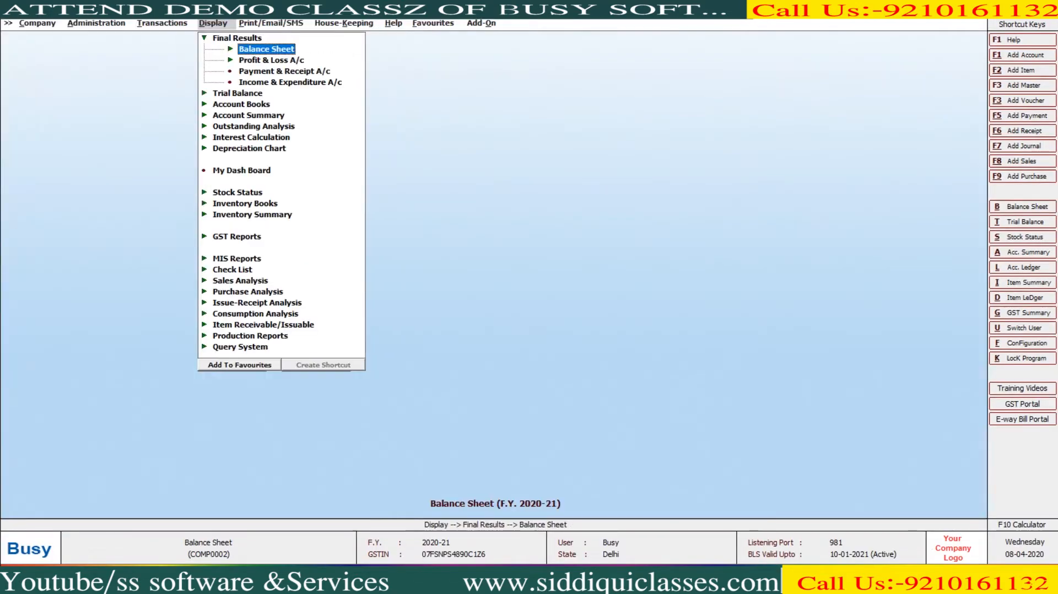
key(Left)
key(Up)
key(Up)
key(Up)
key(Return)
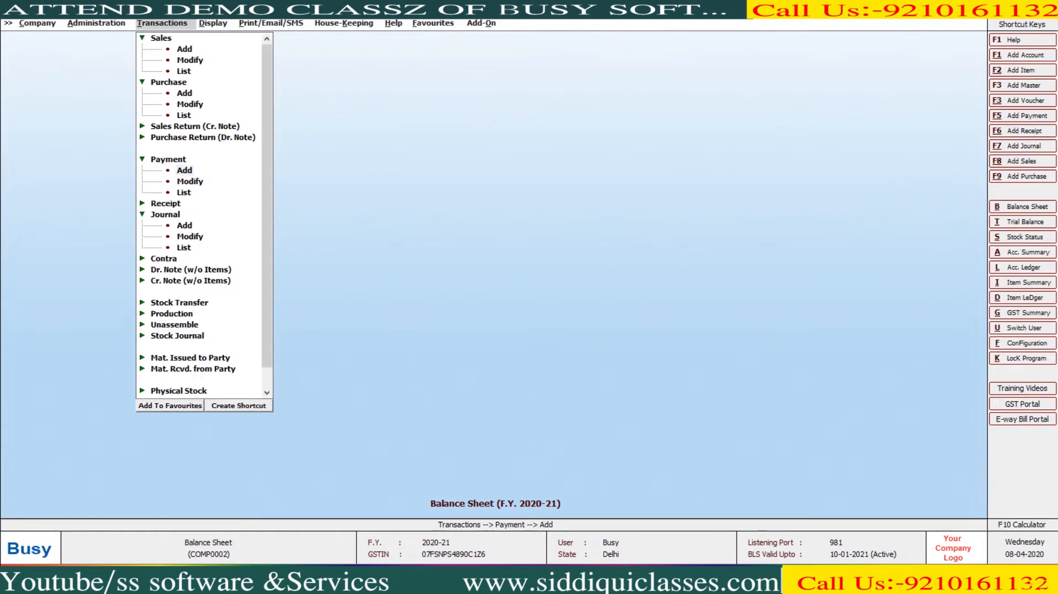
key(Return)
key(Return)
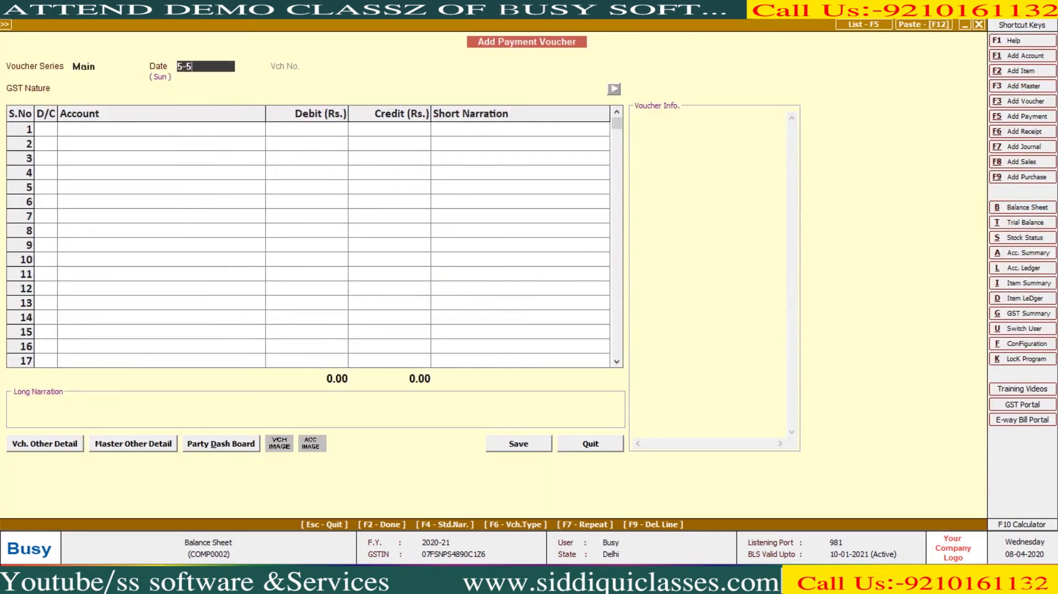
key(Return)
key(Return)
key(Return)
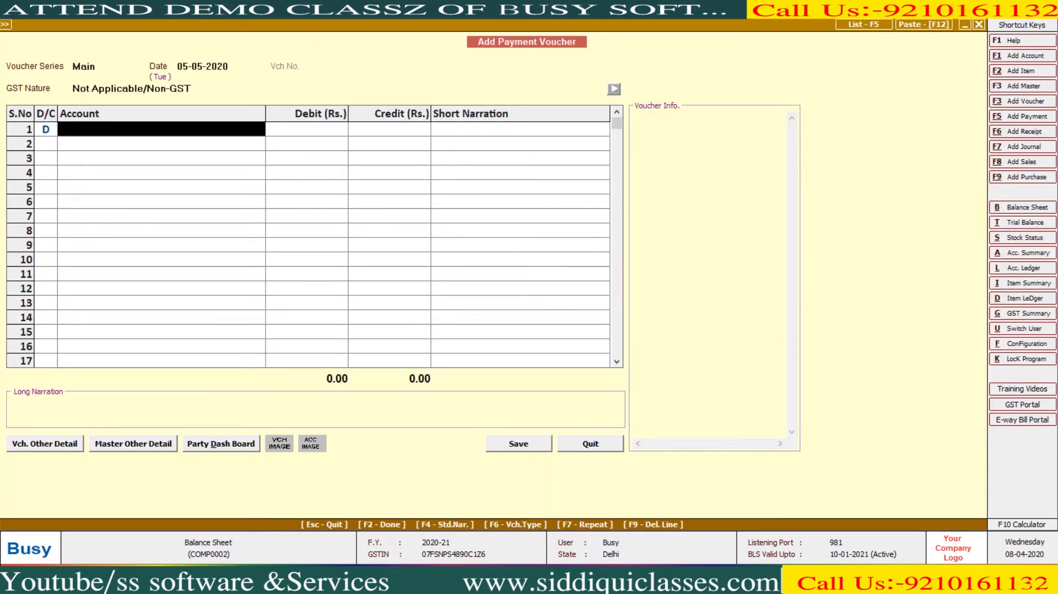
text(CAR)
key(Down)
key(Return)
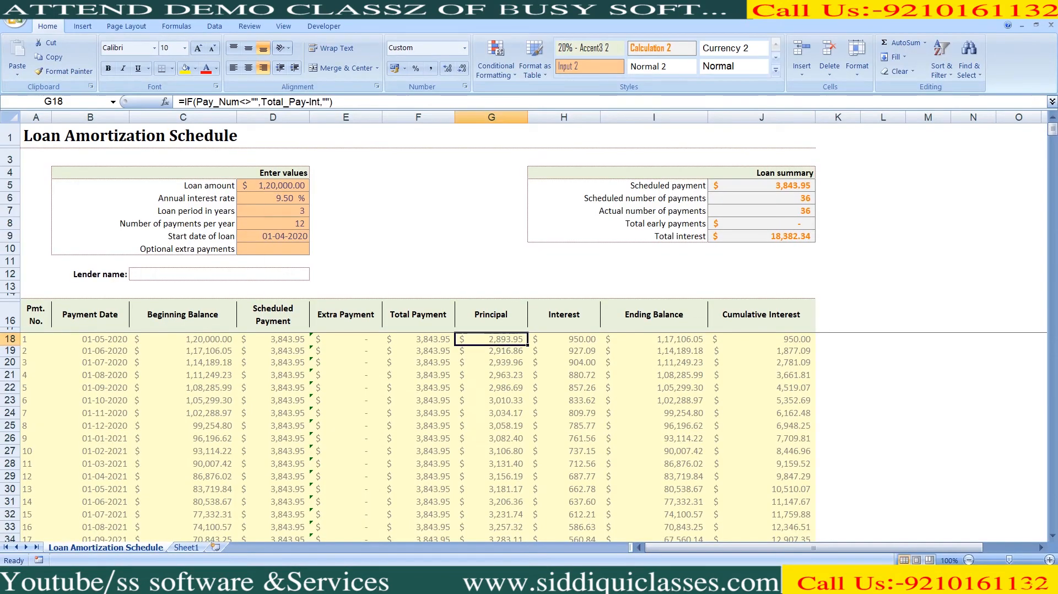
- Debit CAR LOAN 2,893.95, the principal read from the Excel schedule
text(2)
key(ctrl+Return)
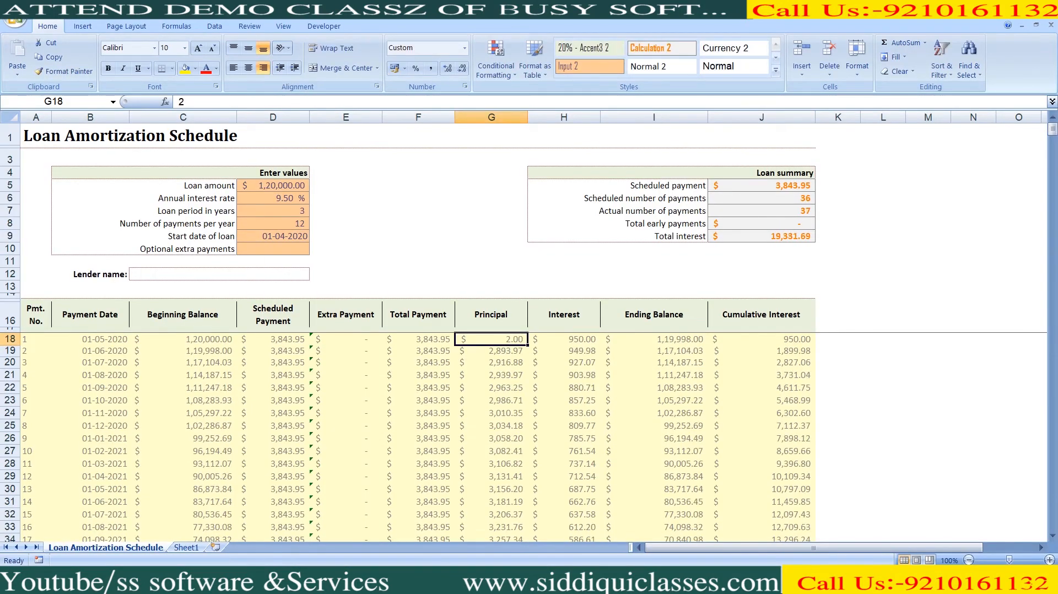
key(ctrl+z)
key(alt+Tab)
text(2893.)
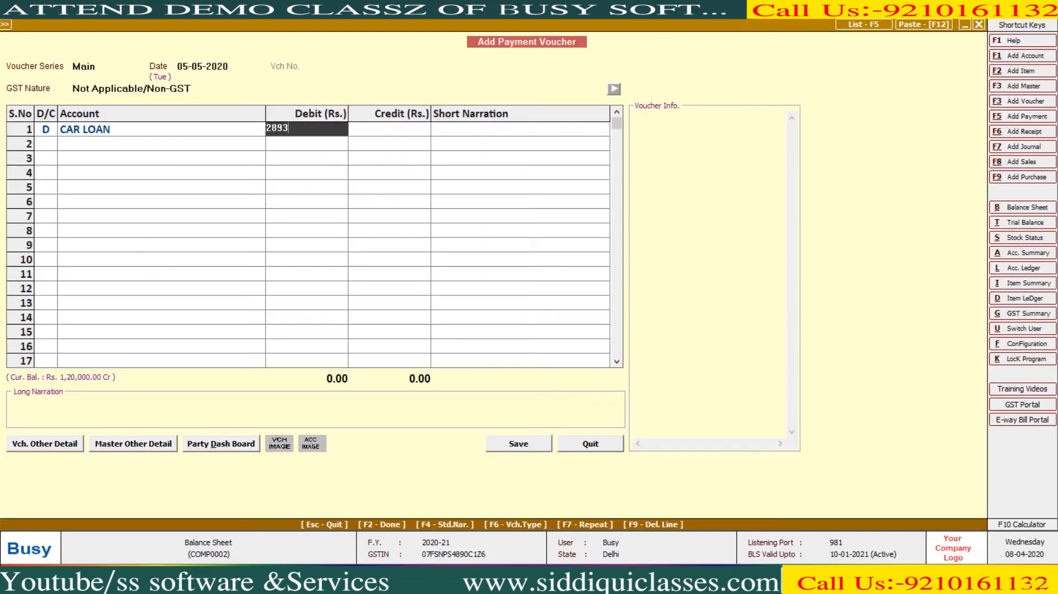
key(alt+Tab)
key(alt+Tab)
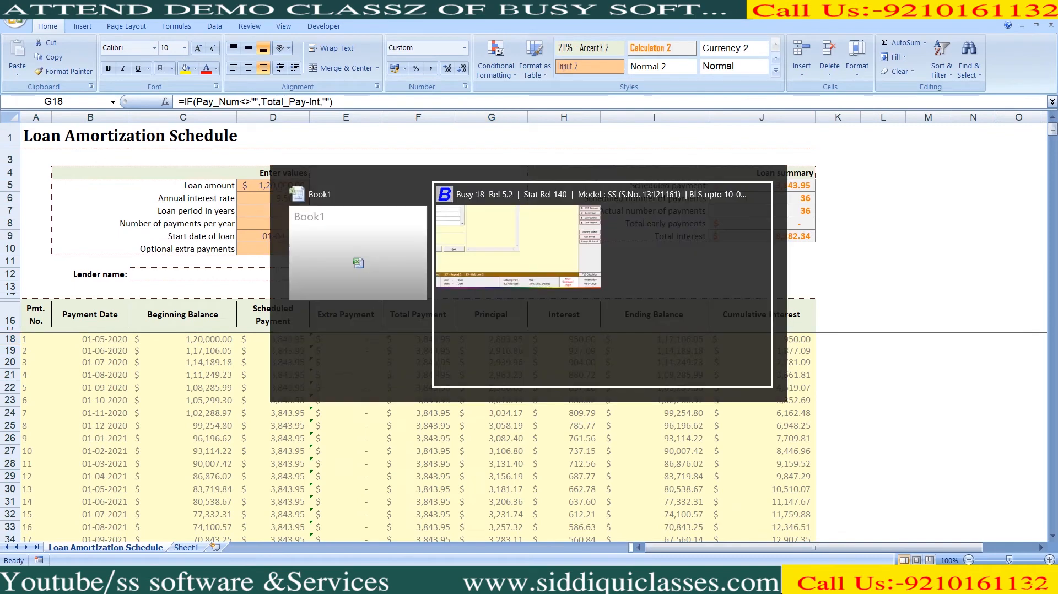
text(95)
key(Return)
key(Return)
key(d)
key(Return)
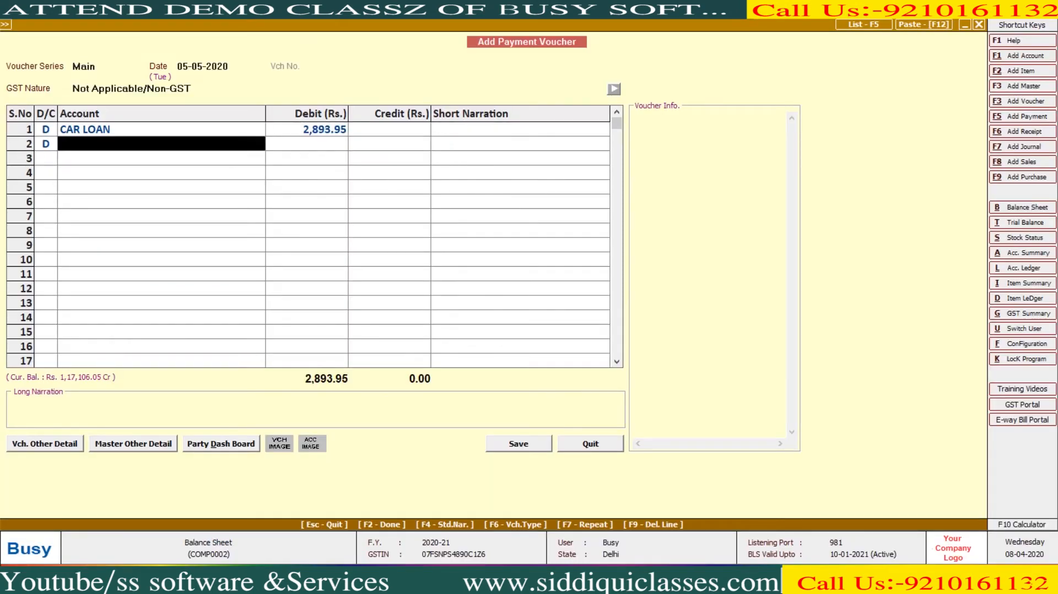
- Create the Interest On Car LOAN account under Expenses (Indirect/Admn.)
key(alt+c)
text(Interest On)
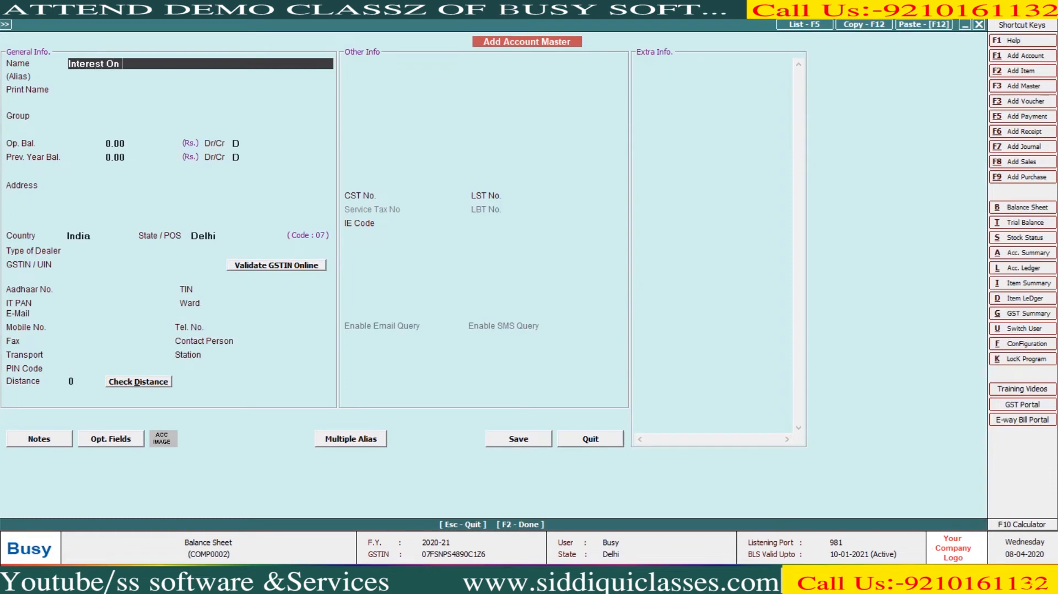
text( Car IOA)
key(BackSpace)
key(BackSpace)
text(OAN)
key(Return)
key(Return)
text(E)
key(Down)
key(Return)
key(F2)
- Debit interest 950.00 and credit HDFC BANK the balancing 3,843.95
key(Return)
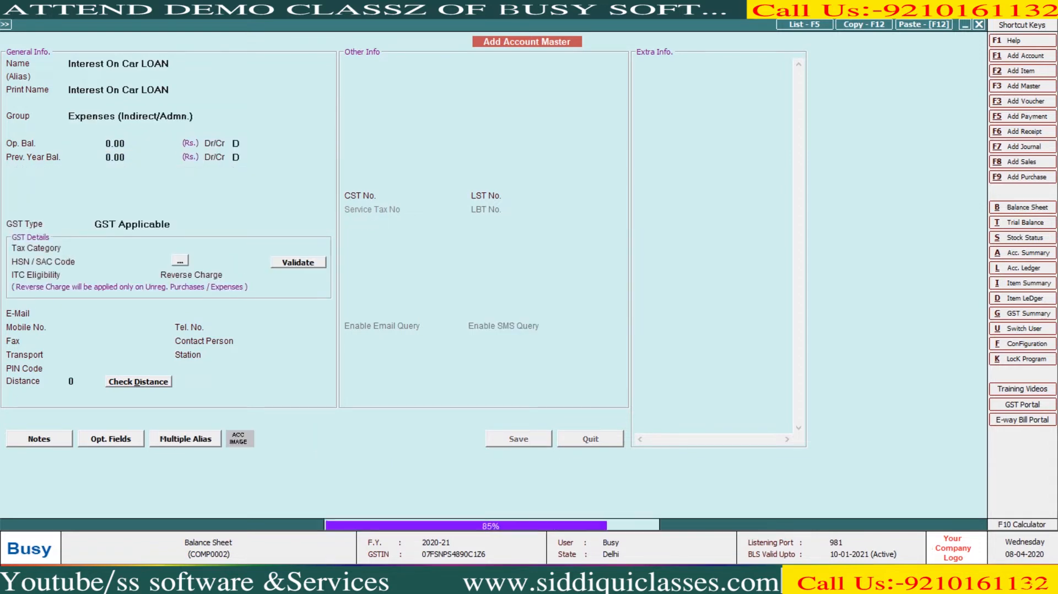
key(alt+Tab)
key(alt+Tab)
text(950)
key(Return)
key(Return)
key(Return)
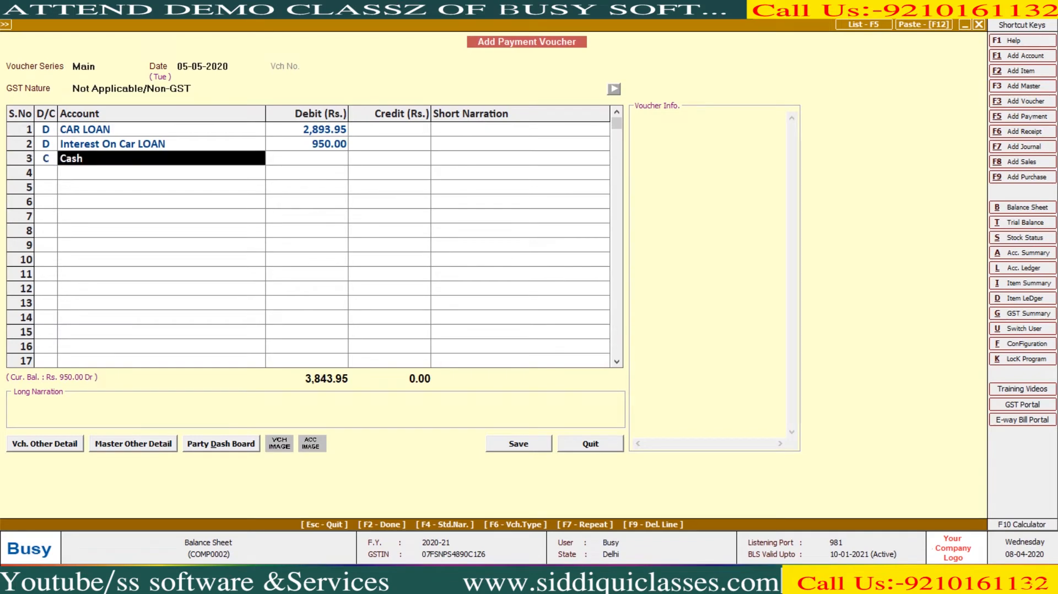
key(space)
key(Down)
key(Return)
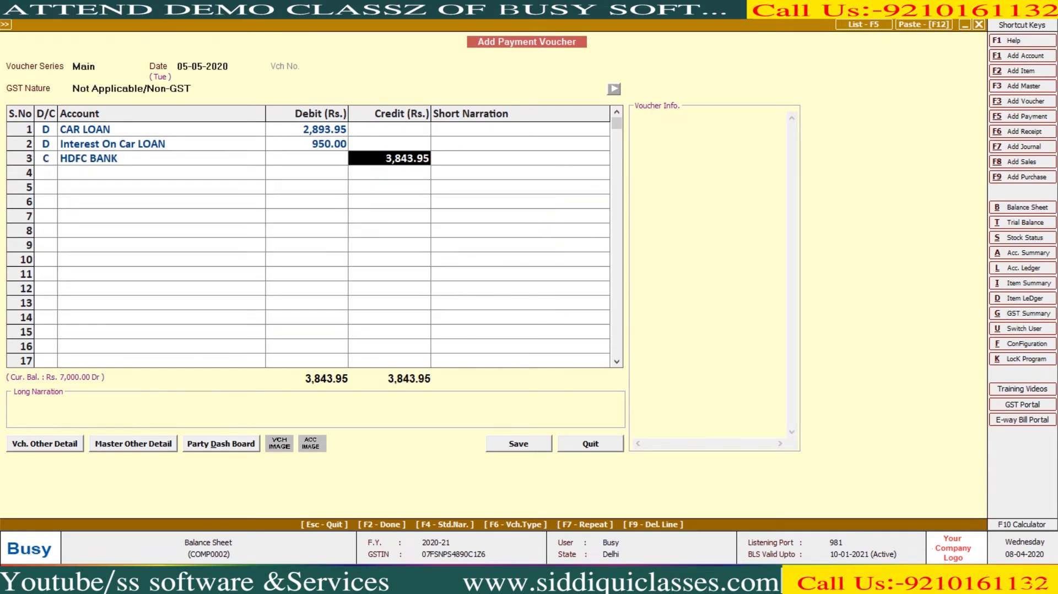
key(Return)
key(Return)
key(Return)
key(Return)
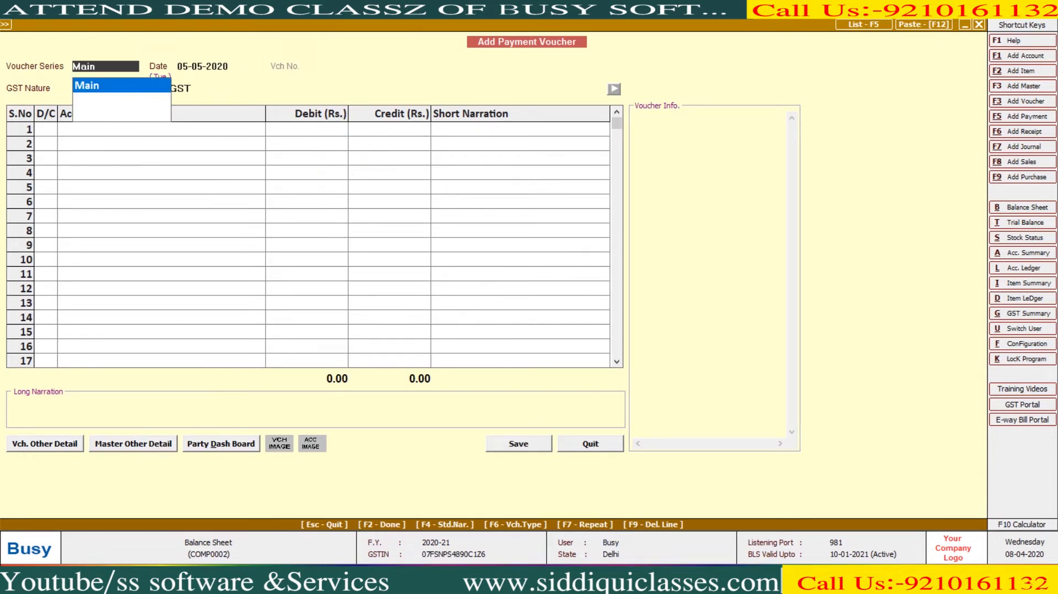
- Generate the balance sheet to 31-05-2020, showing Secured Loans at 1,17,106.05
key(alt+Tab)
key(alt+Tab)
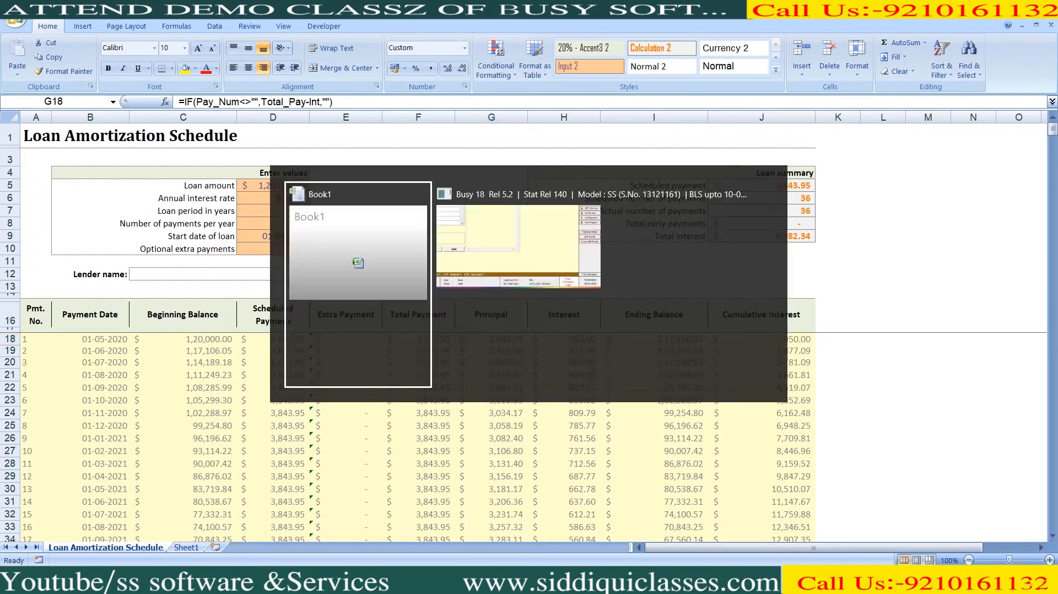
key(alt+Tab)
key(Escape)
key(Return)
key(Right)
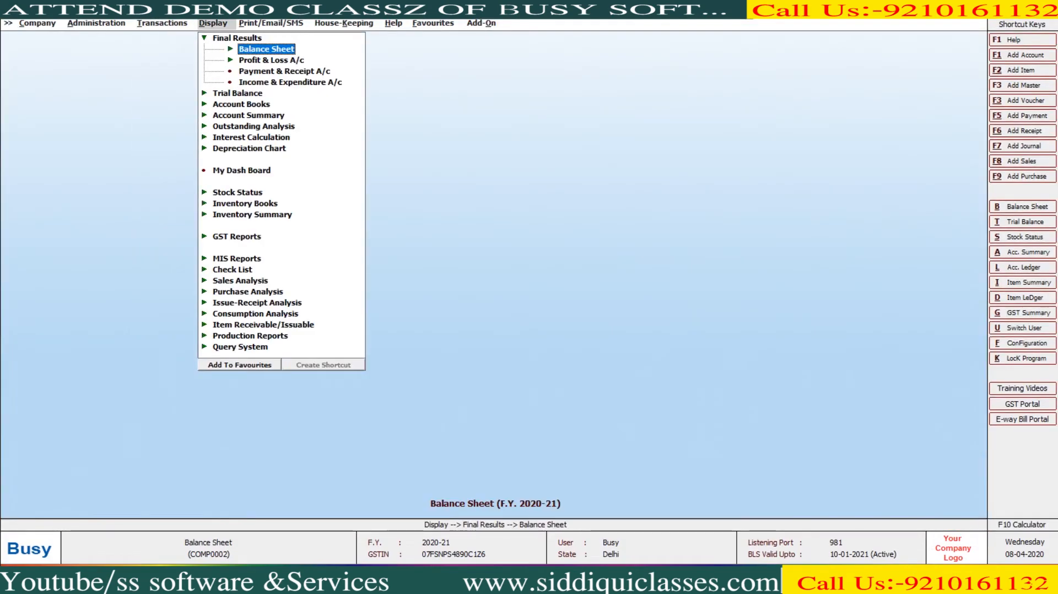
key(Return)
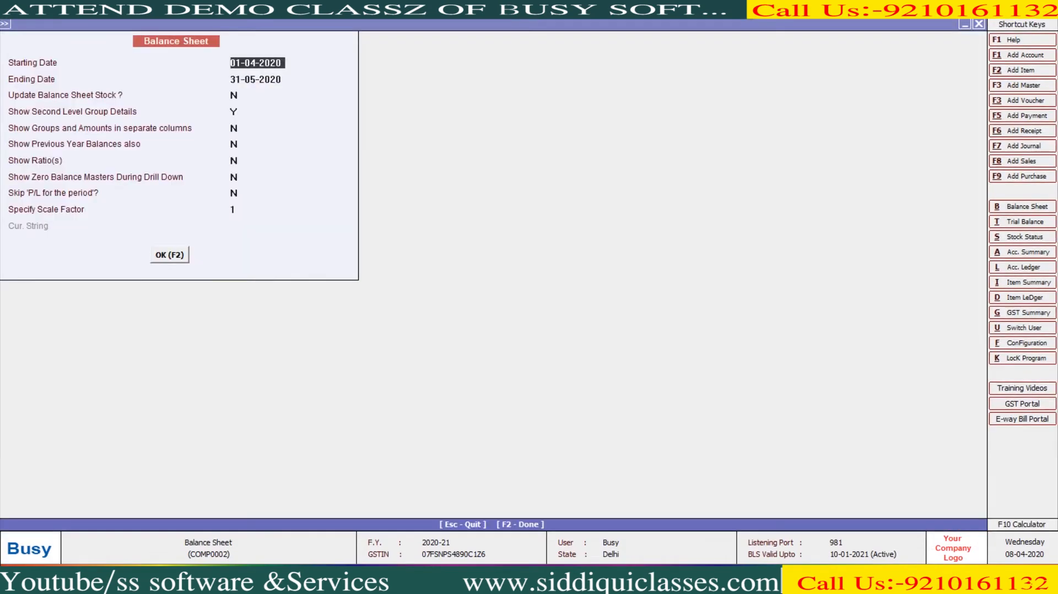
key(F2)
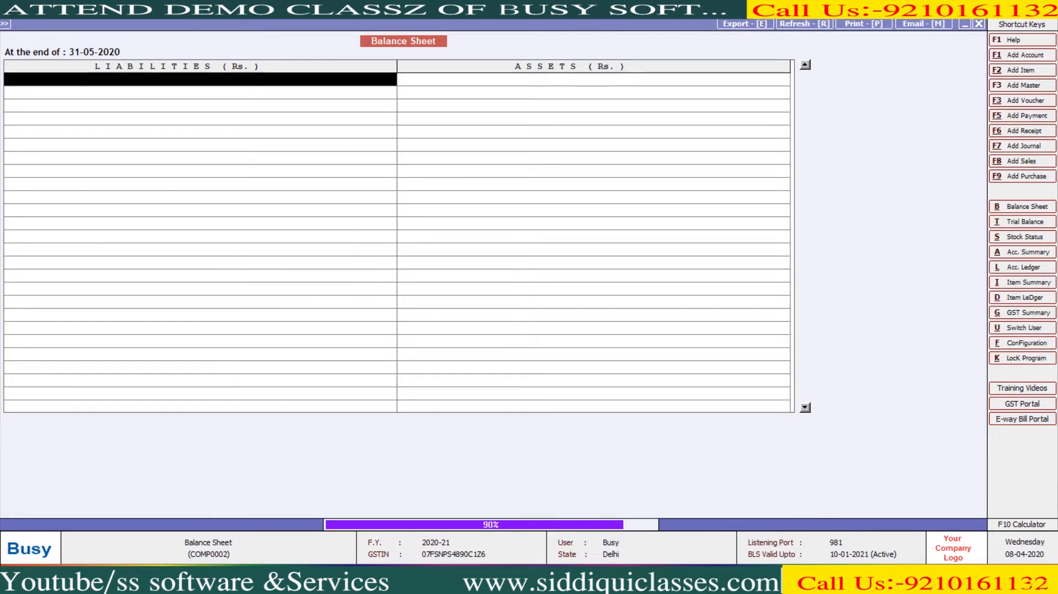
key(Down)
key(Down)
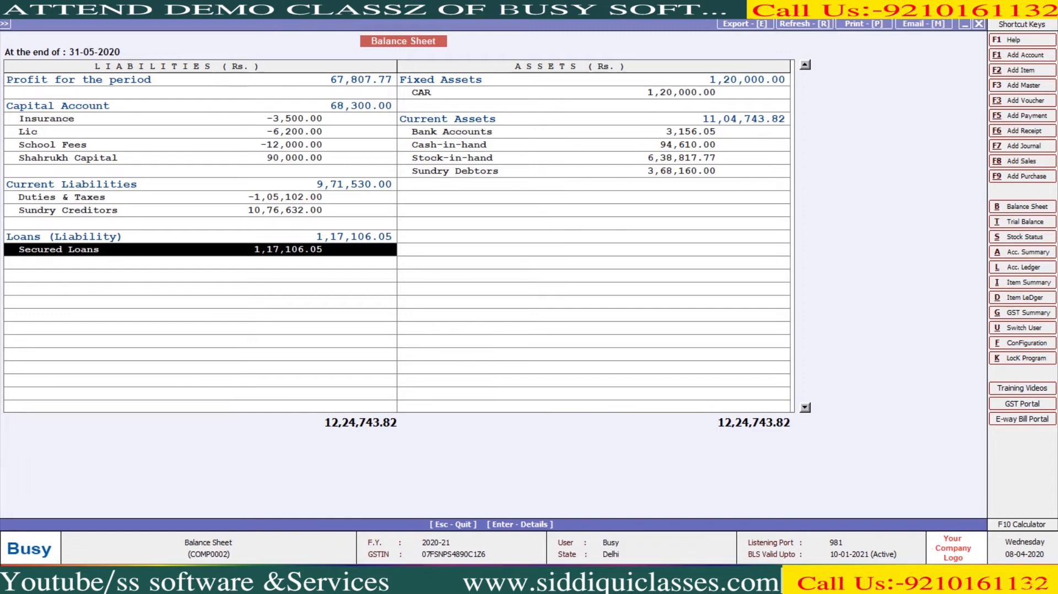
key(alt+Tab)
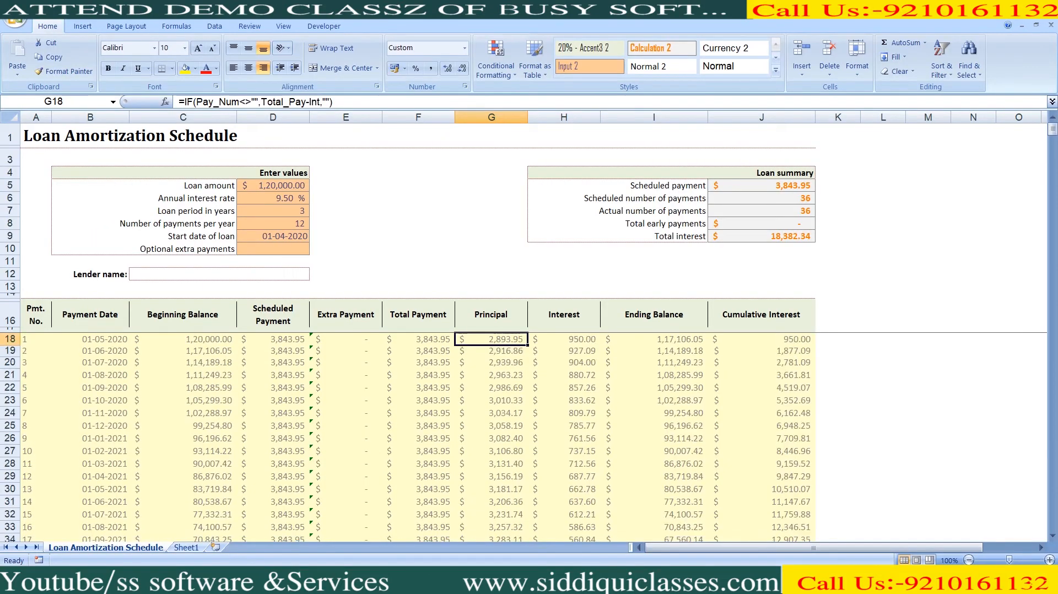
- Sum principal G18:G29 ($36,280.16) and interest H18:H29 ($9,847.29) for the first year
key(shift+Down)
key(shift+Down)
key(shift+Down)
key(shift+Down)
key(shift+Down)
key(shift+Down)
key(shift+Down)
key(shift+Down)
key(shift+Down)
key(shift+Down)
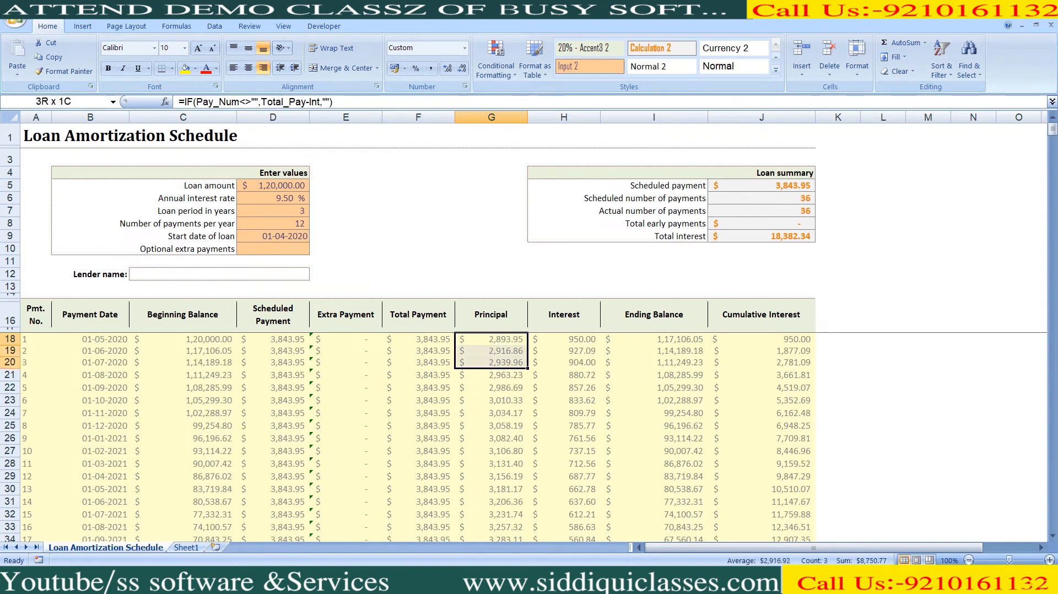
key(shift+Down)
key(shift+Down)
key(shift+Up)
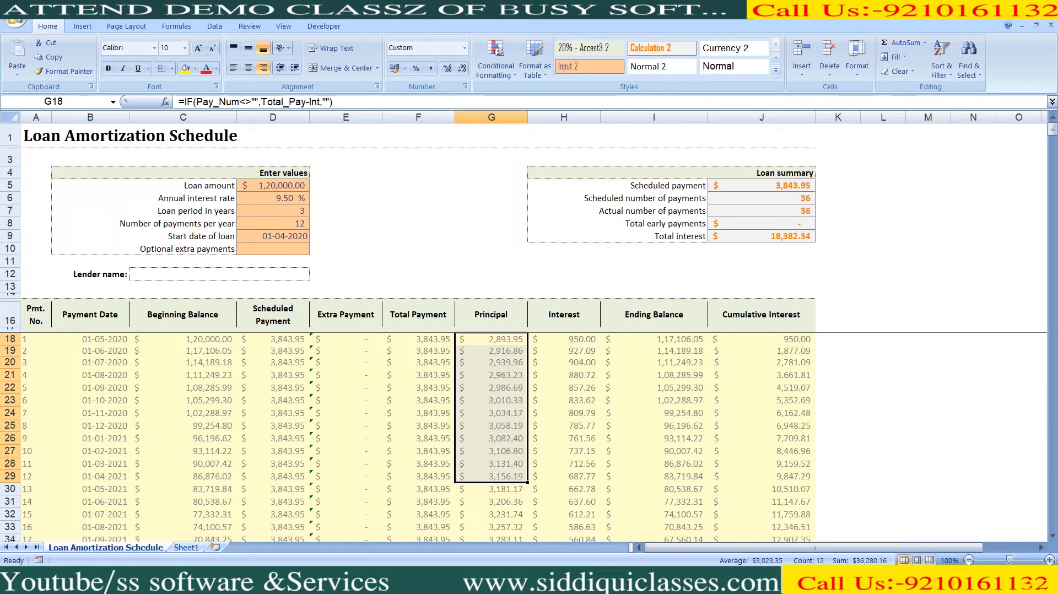
drag(564, 339, 573, 476)
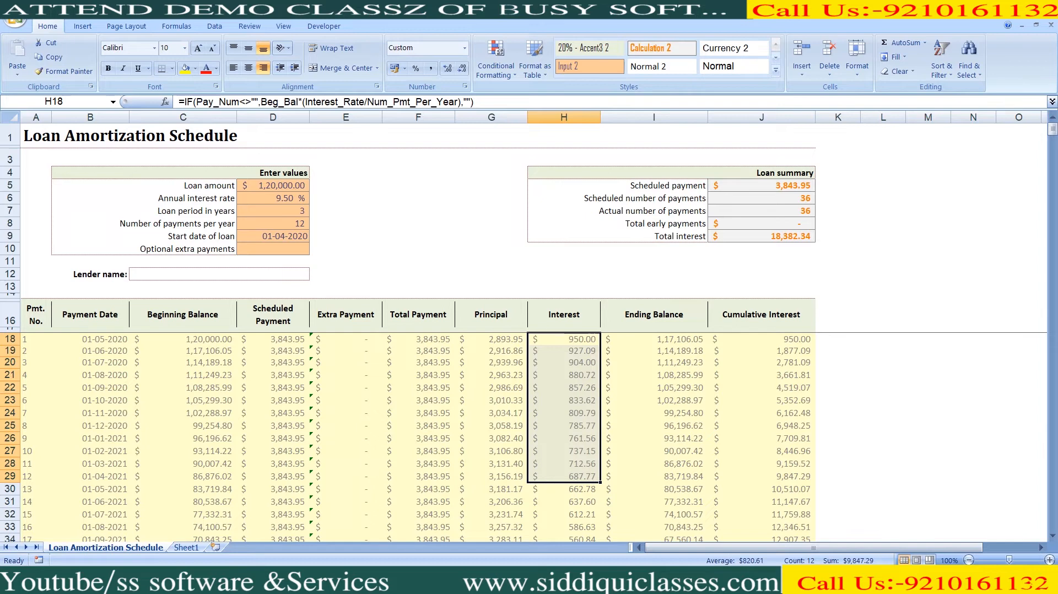
drag(491, 339, 491, 476)
drag(564, 339, 564, 476)
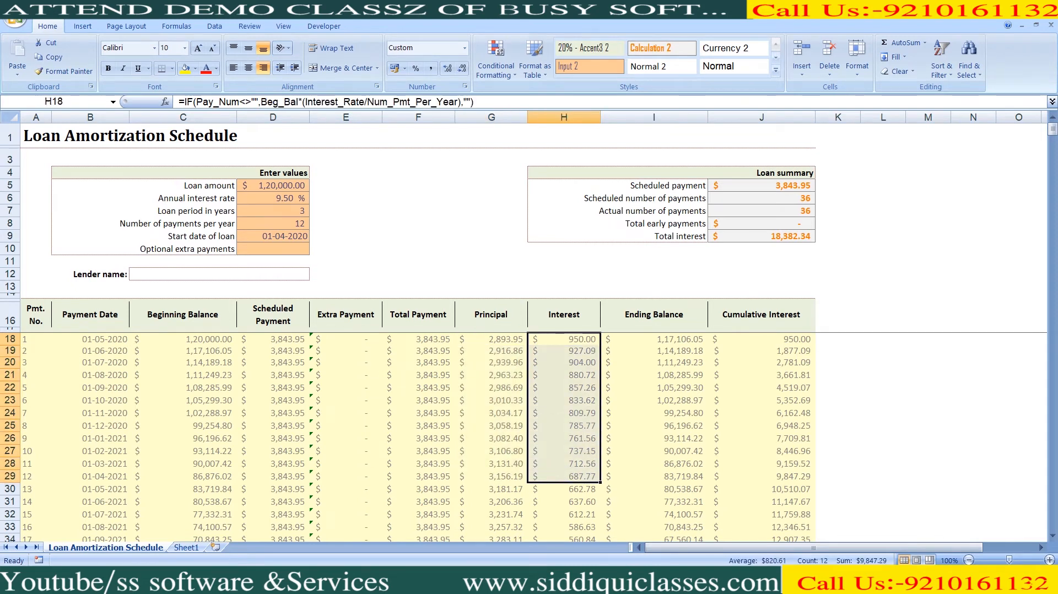
click(418, 425)
key(alt+Tab)
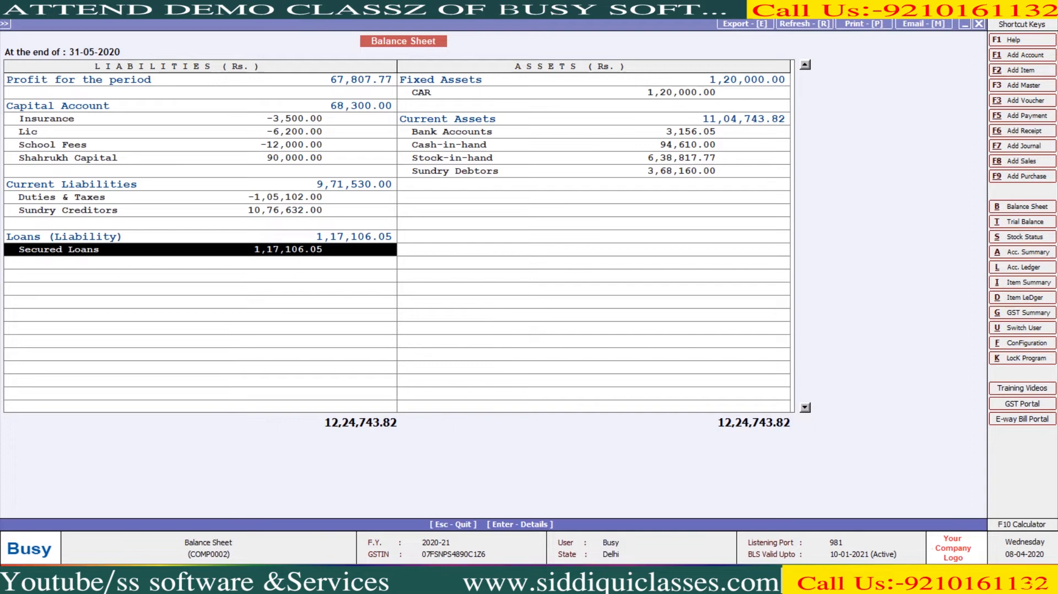
- Drill from Secured Loans into May's CAR LOAN ledger and its payment voucher
key(Return)
key(Return)
key(Return)
key(Escape)
key(Down)
key(Return)
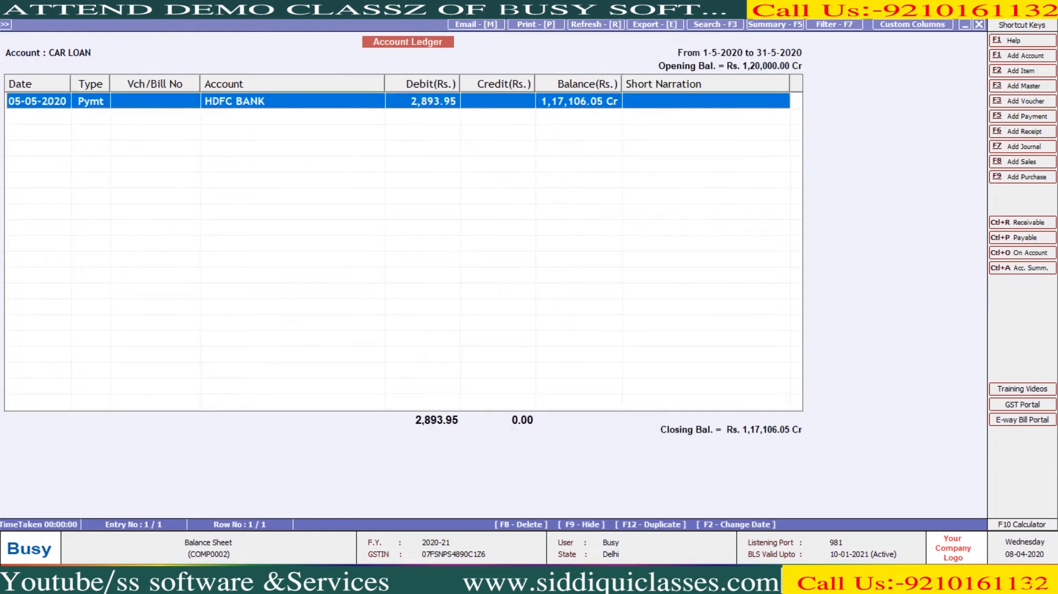
key(Return)
key(Return)
key(Return)
key(Return)
key(Return)
key(Return)
key(Return)
- Set the loan line's narration to ECS followed by the reference number
text(eCI)
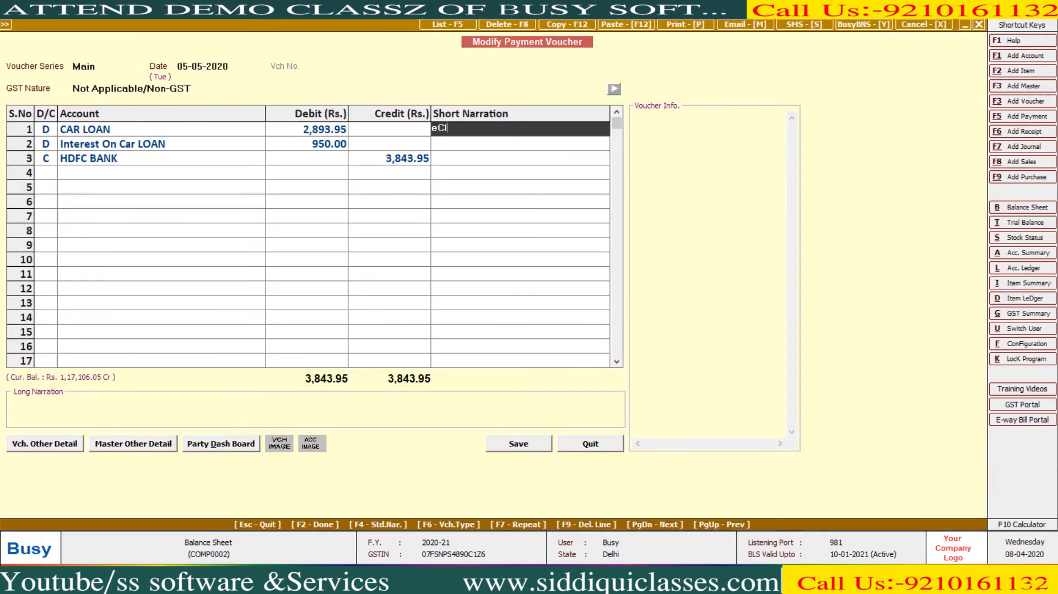
key(Return)
key(Up)
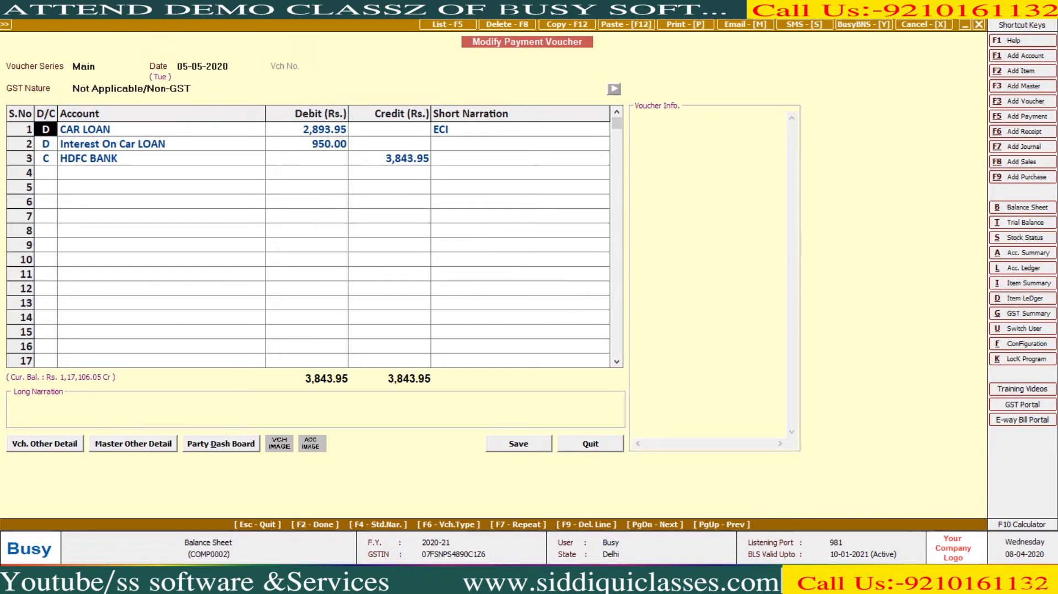
key(Return)
key(Return)
key(Return)
key(BackSpace)
key(BackSpace)
key(BackSpace)
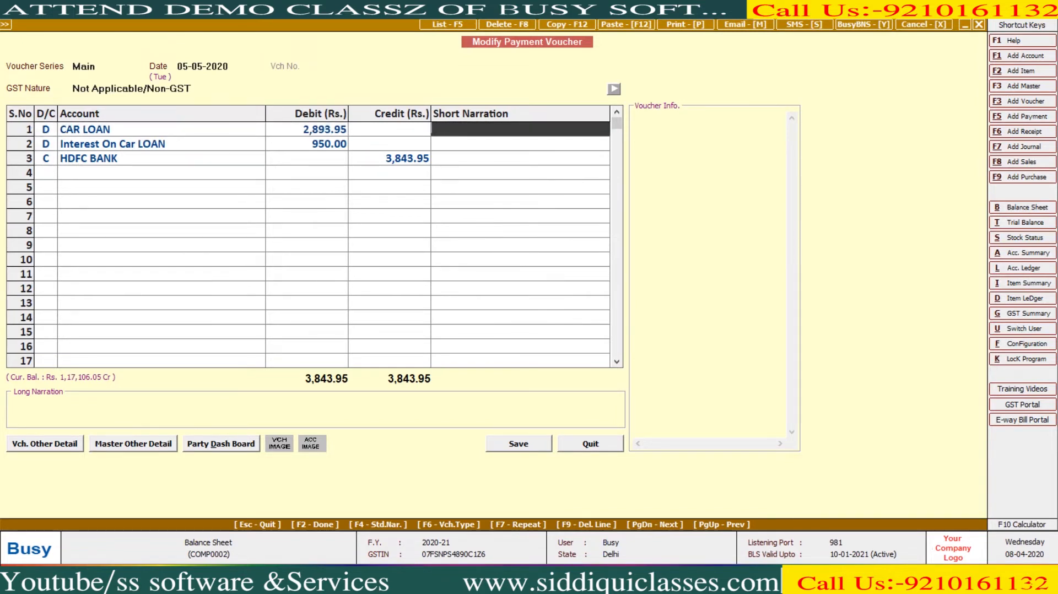
text(ECS)
key(Return)
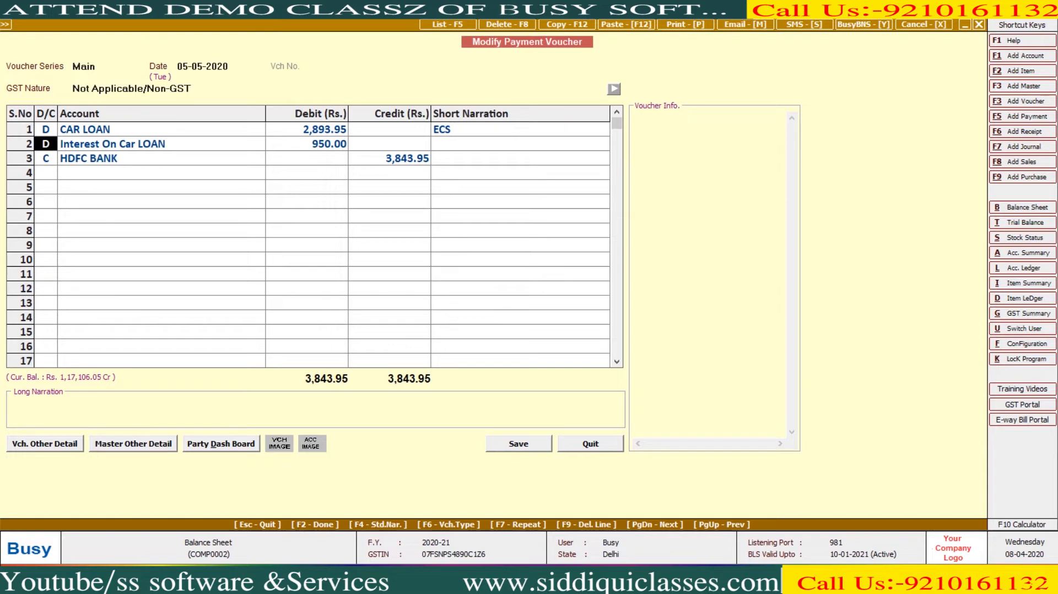
key(Left)
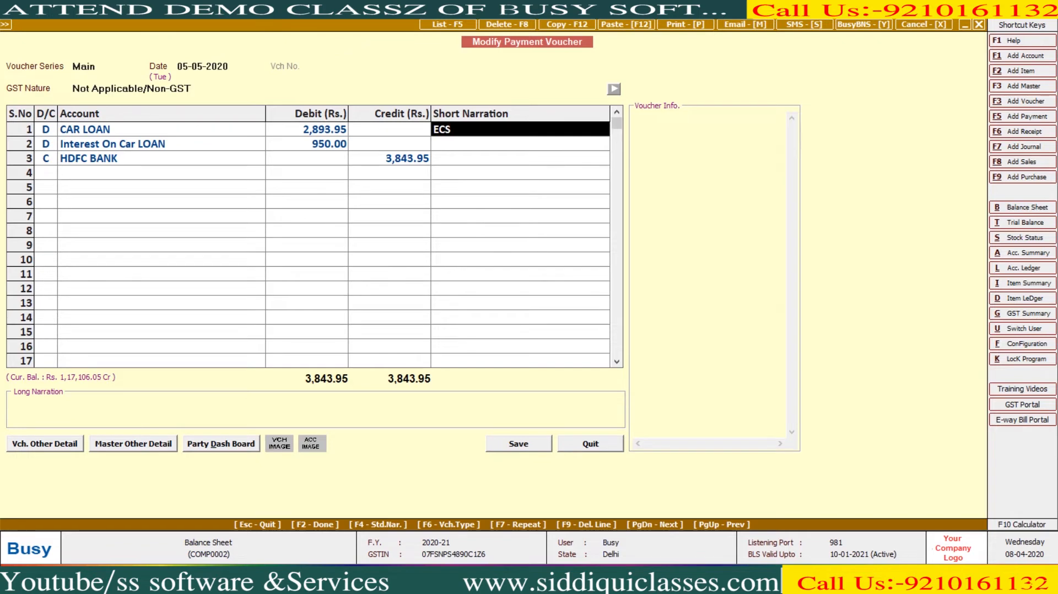
key(space)
text(XX)
key(BackSpace)
key(BackSpace)
text(E)
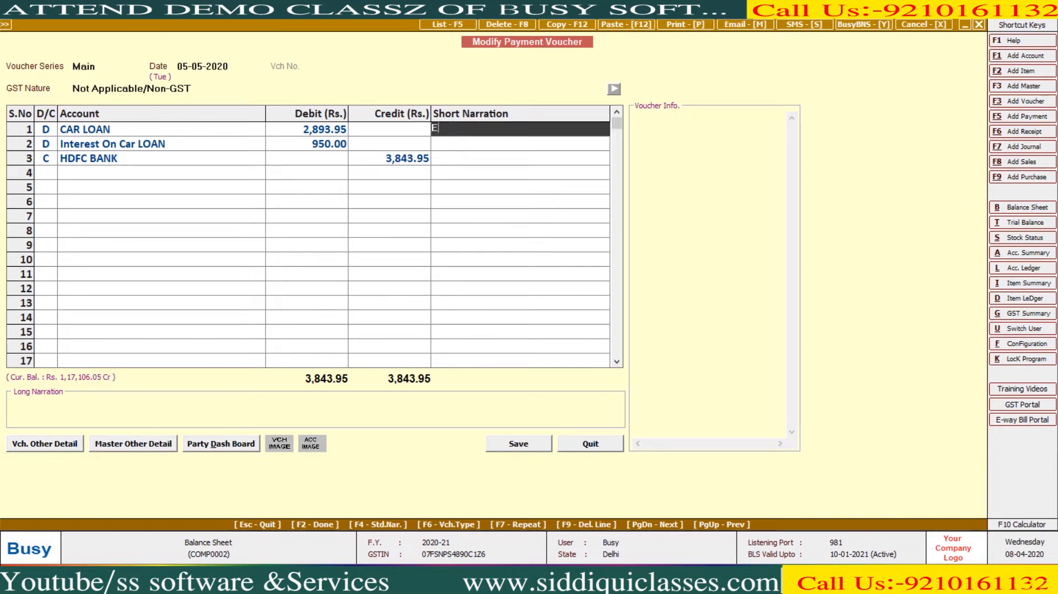
text(CS XXXXXXX12364)
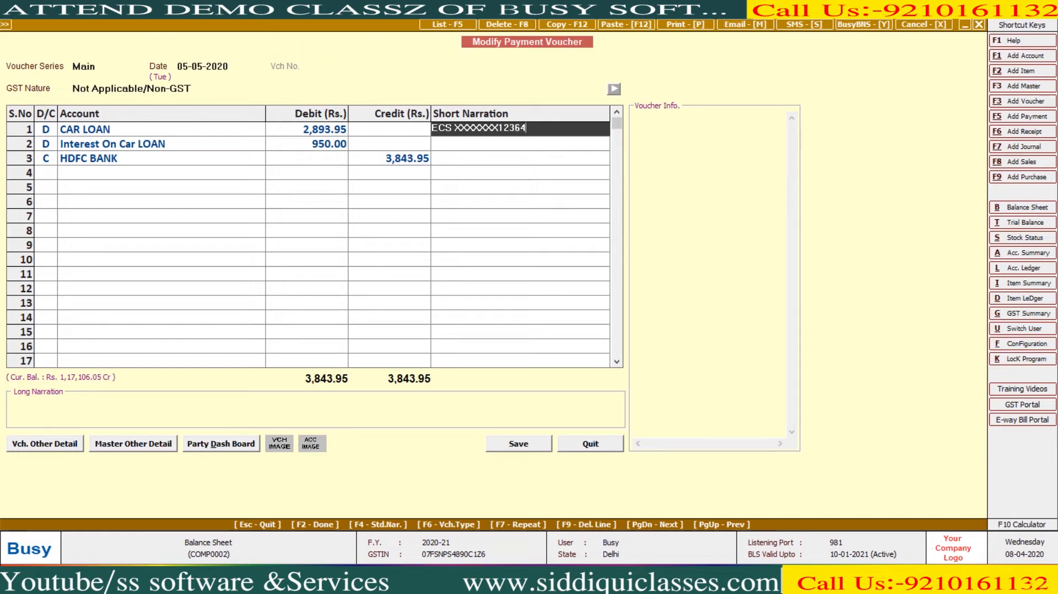
key(Return)
- Save the modified payment voucher and leave the CAR LOAN ledger
key(F2)
key(F2)
key(Return)
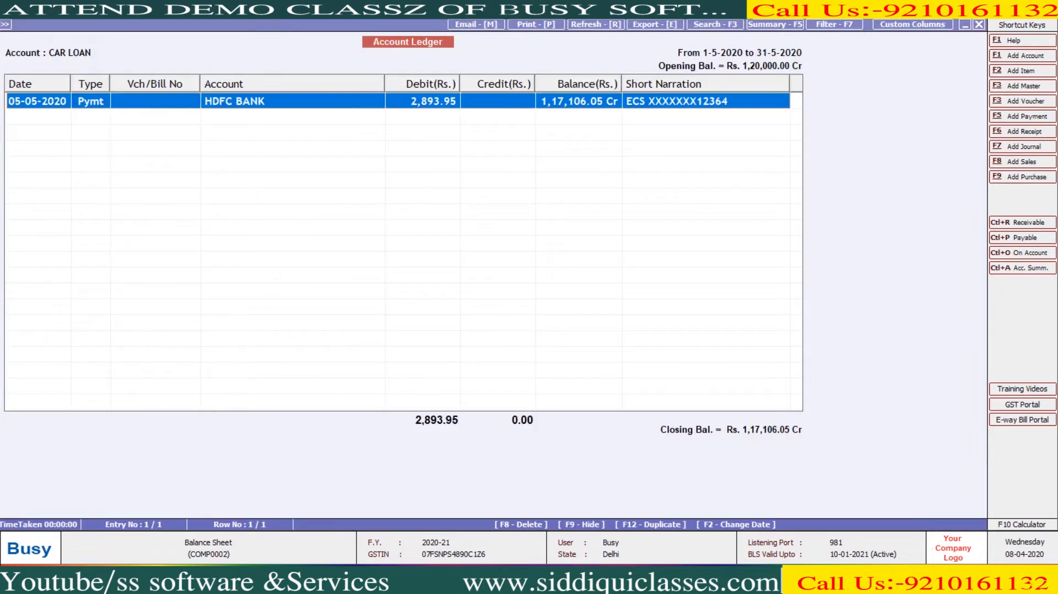
key(Escape)
key(Escape)
key(Escape)
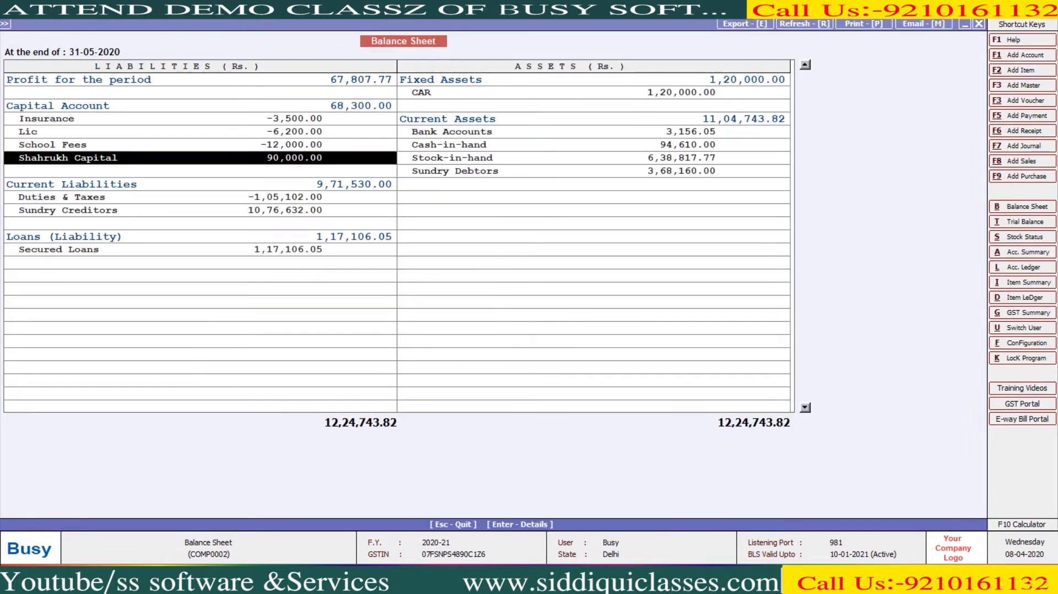
- Leave the balance sheet and start a new non-GST journal dated 01-04-2020
key(Escape)
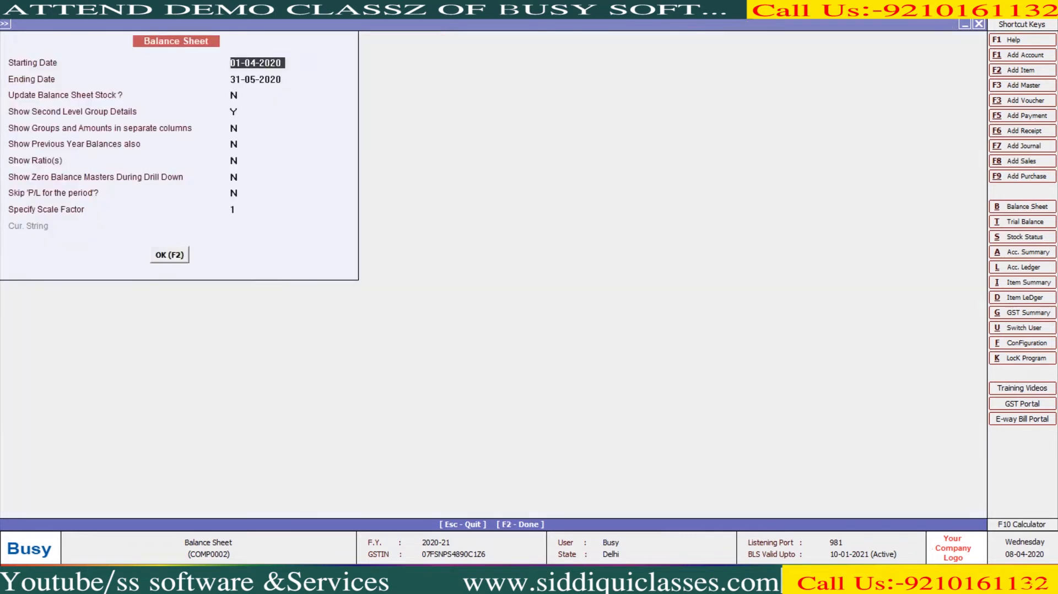
key(Escape)
key(Left)
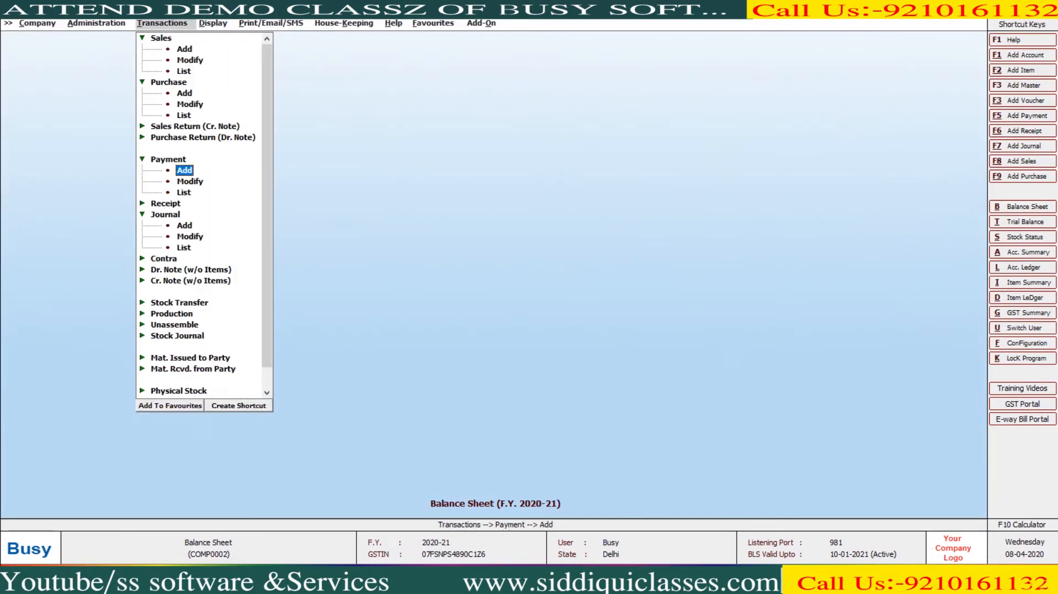
key(Down)
key(Down)
key(Down)
key(Down)
key(Down)
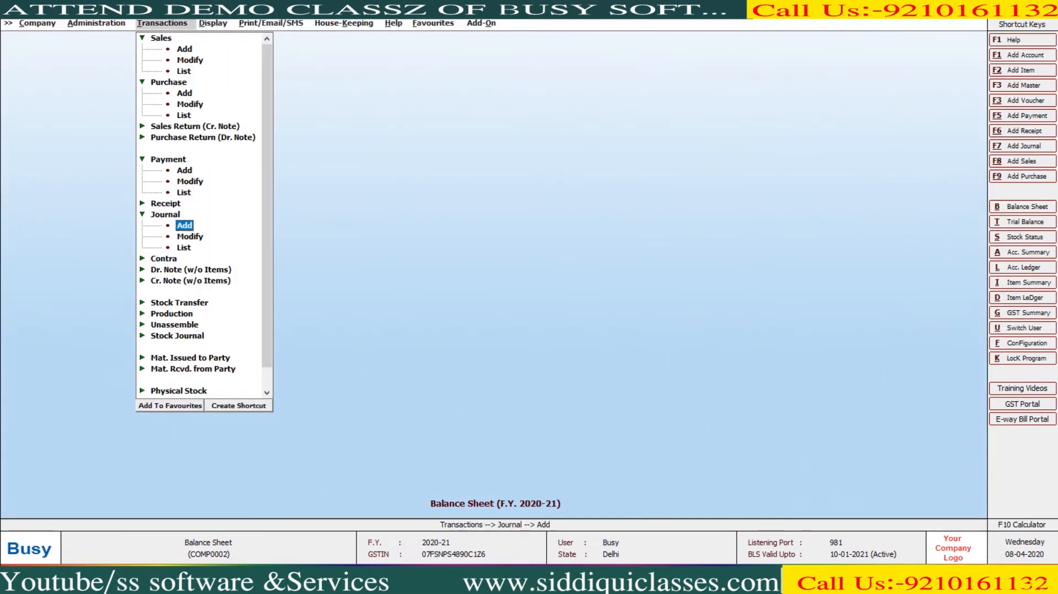
key(Return)
key(Return)
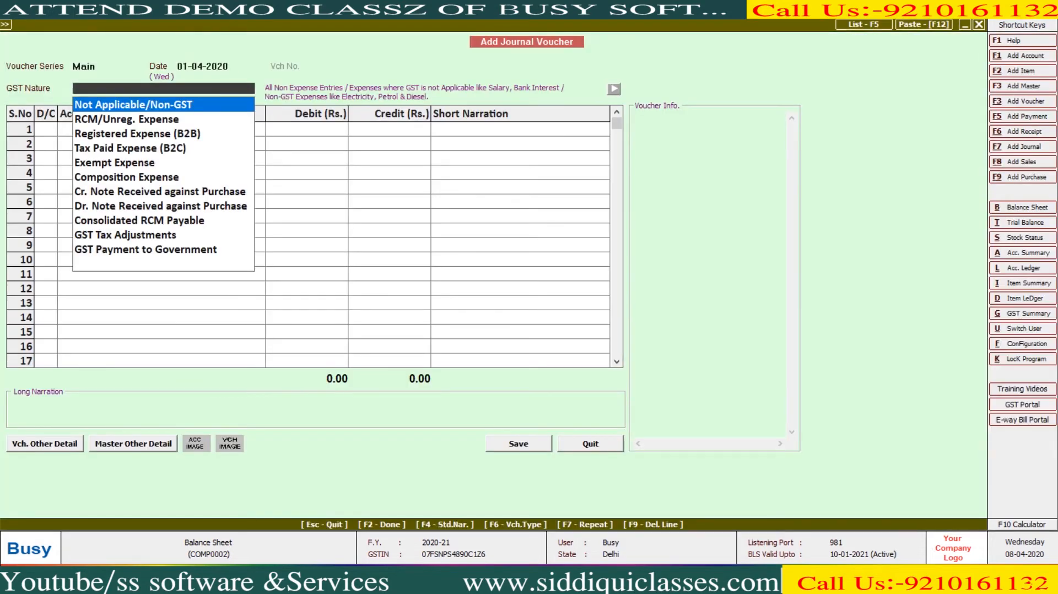
key(Return)
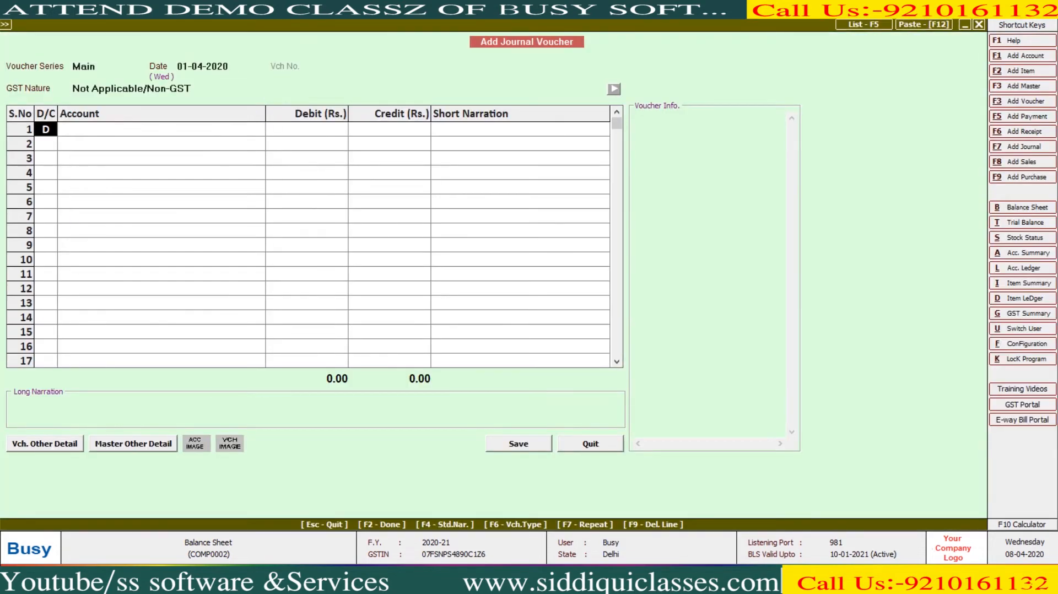
key(Return)
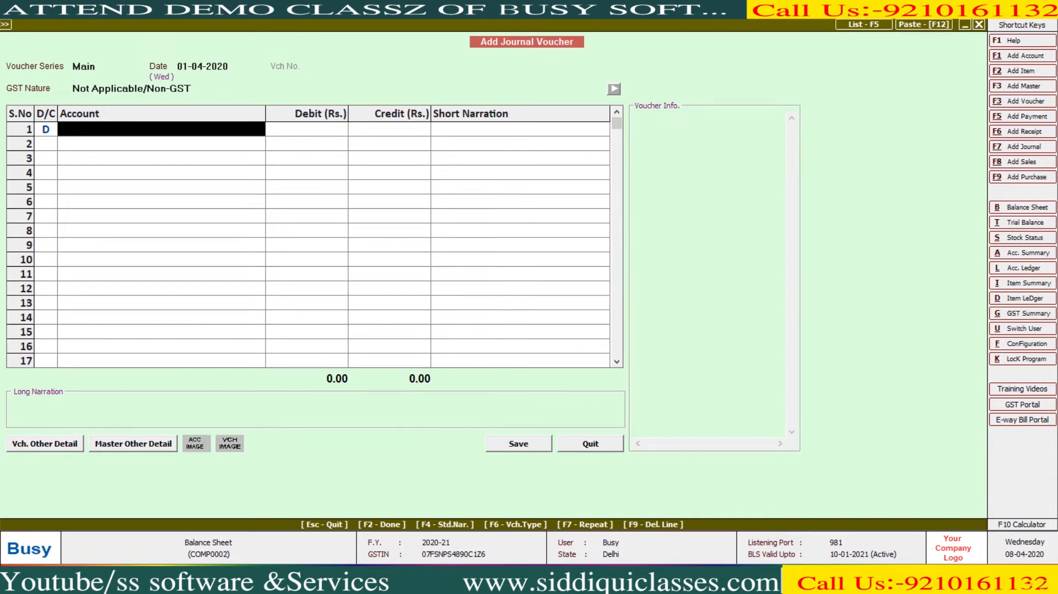
- Debit HDFC BANK 1,20,000 and Cash 80,000, correcting the Cash amount from 8000
key(Return)
text(1)
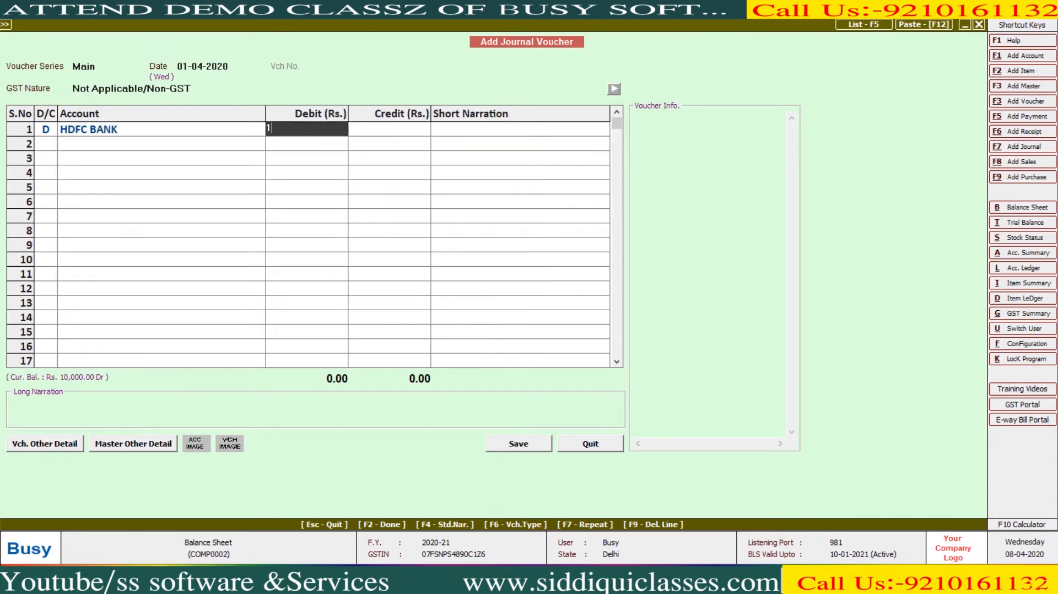
text(,20,000)
key(Return)
key(Return)
key(d)
key(Return)
text(cAsh)
key(Return)
text(8000)
key(Return)
key(shift+Tab)
text(80000)
key(Return)
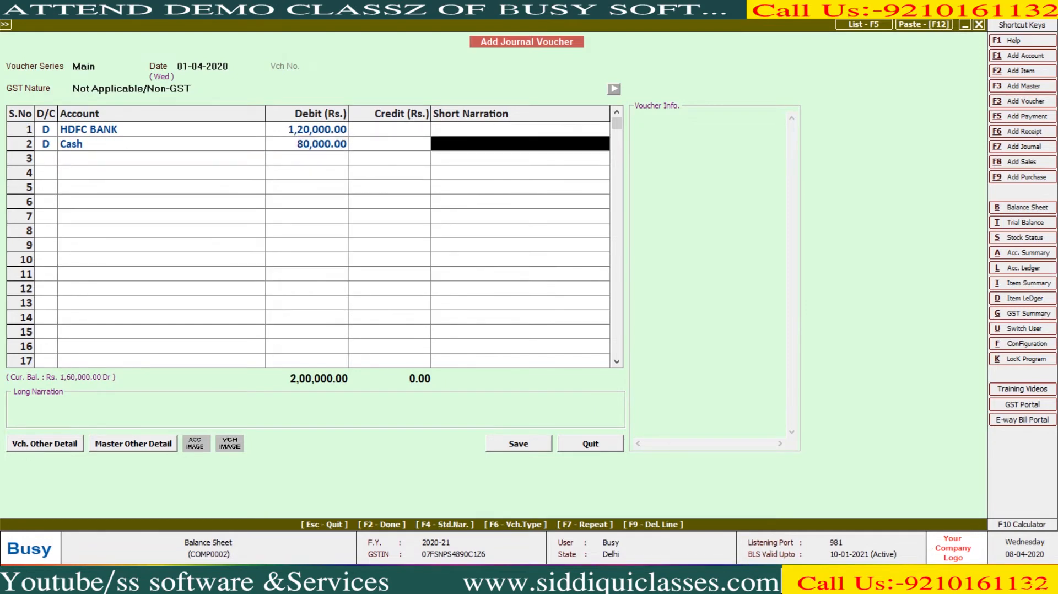
- Create a new account for the lender under Unsecured Loans on the credit line
key(Return)
key(Return)
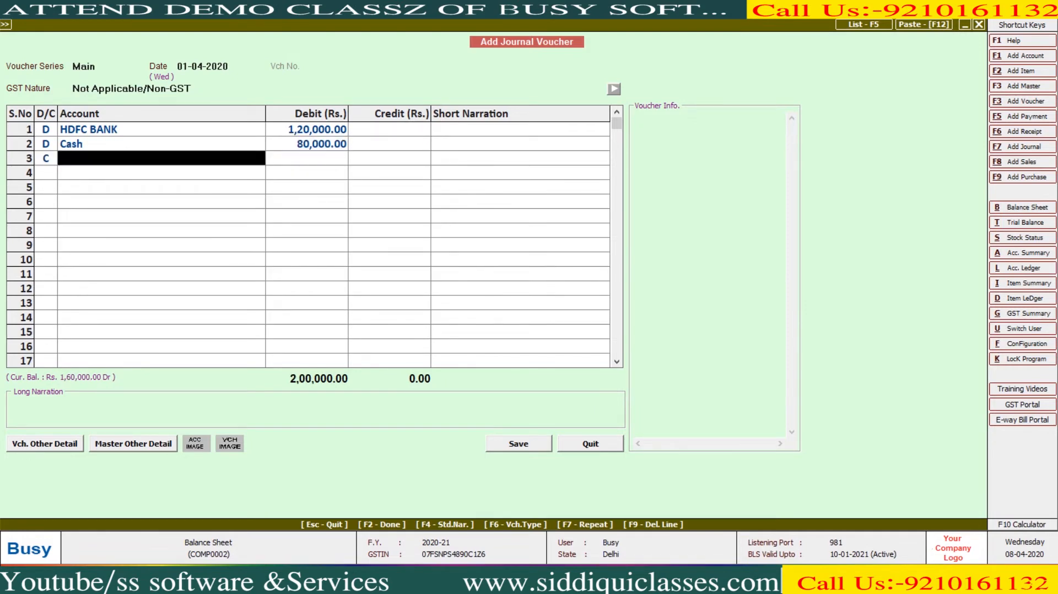
key(F3)
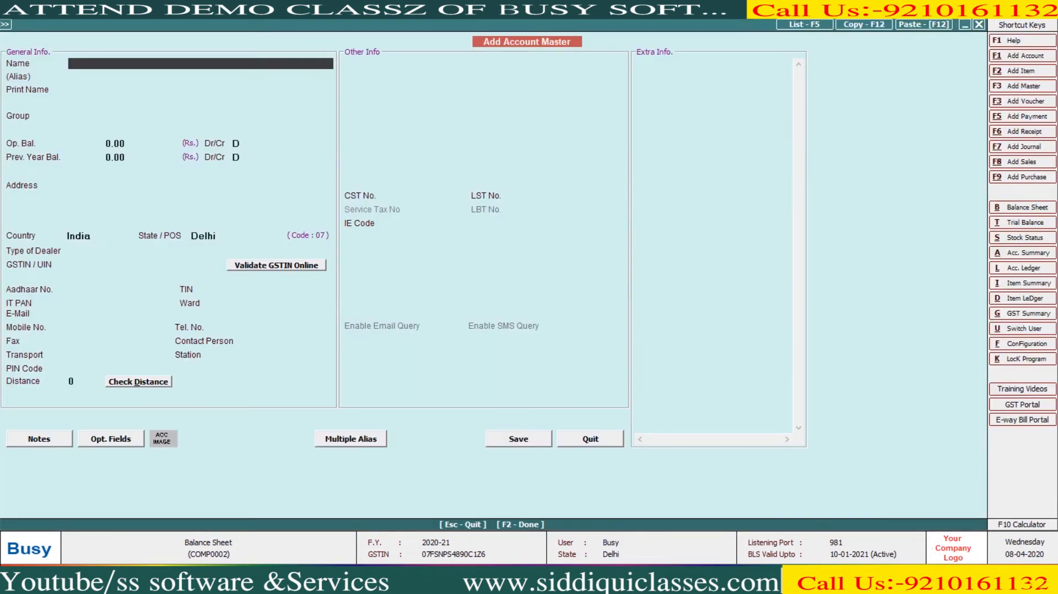
text(NITIN BHAI)
key(Return)
key(Return)
key(Return)
text(S)
key(BackSpace)
text(UNSEC)
key(Return)
key(F2)
key(Return)
key(Return)
text(N)
key(Return)
- Credit the lender 2,00,000 and save the journal despite the missing-PAN warning
key(Return)
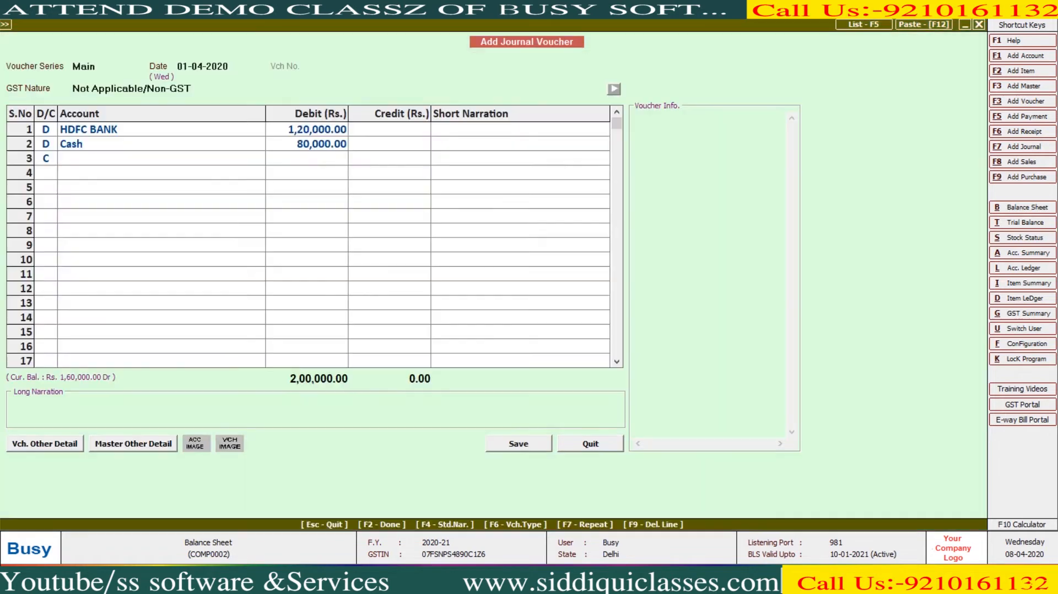
key(Return)
key(Return)
key(Return)
key(Left)
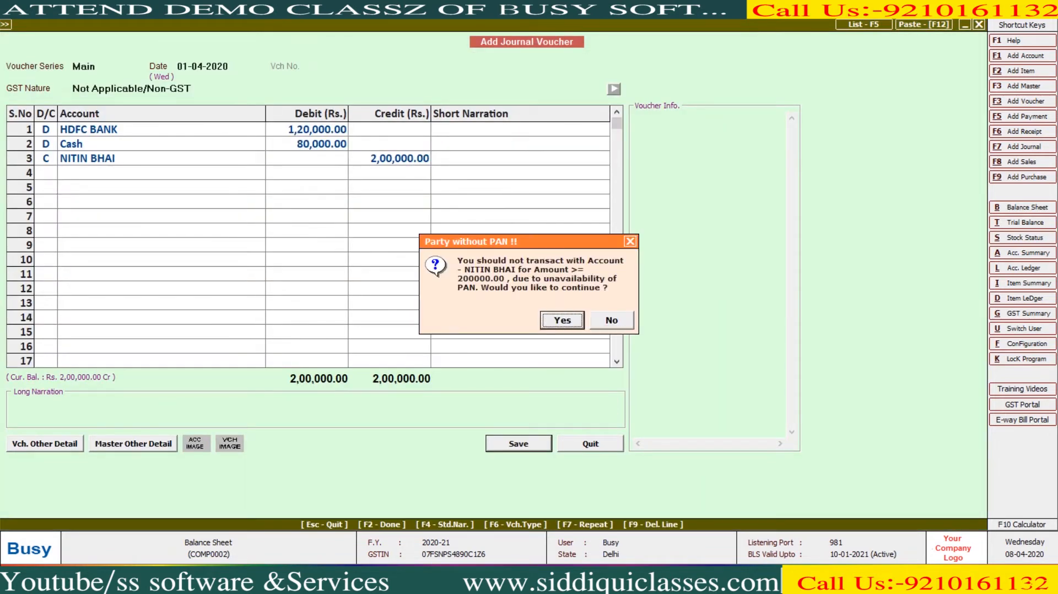
key(Return)
key(Escape)
- Review the horizontal balance sheet: Unsecured Loans 2,00,000, totals 14,24,743.82, then return to Transactions
key(Right)
key(Return)
key(Return)
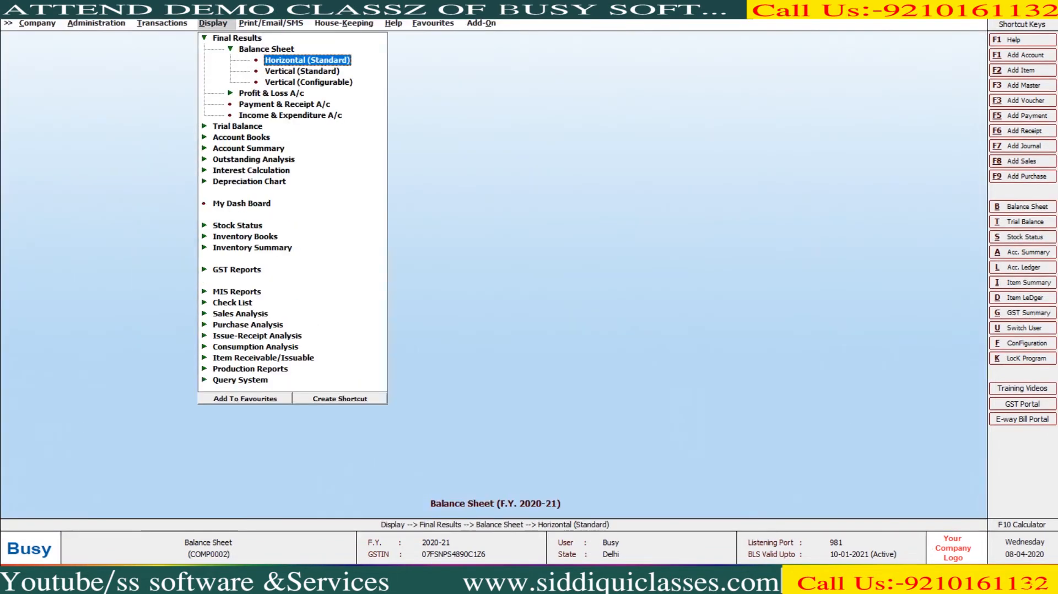
key(Return)
key(F2)
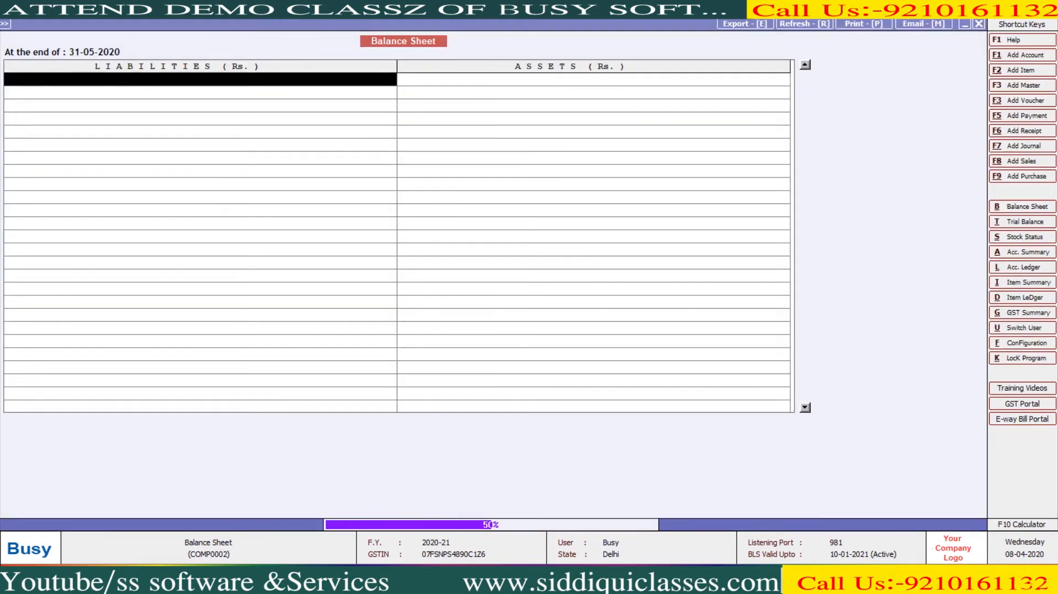
key(Down)
key(Down)
key(Down)
key(Down)
key(Down)
key(Down)
key(Down)
key(Down)
key(Down)
key(Down)
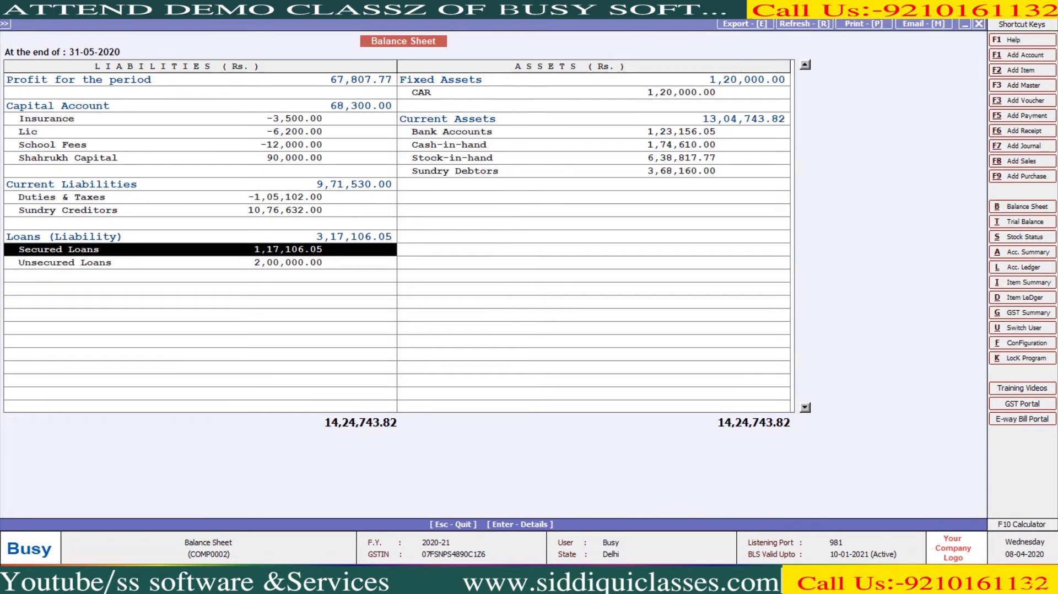
key(Up)
key(Up)
key(Up)
key(Up)
key(Up)
key(Up)
key(Up)
key(Up)
key(Up)
key(Up)
key(Right)
key(Down)
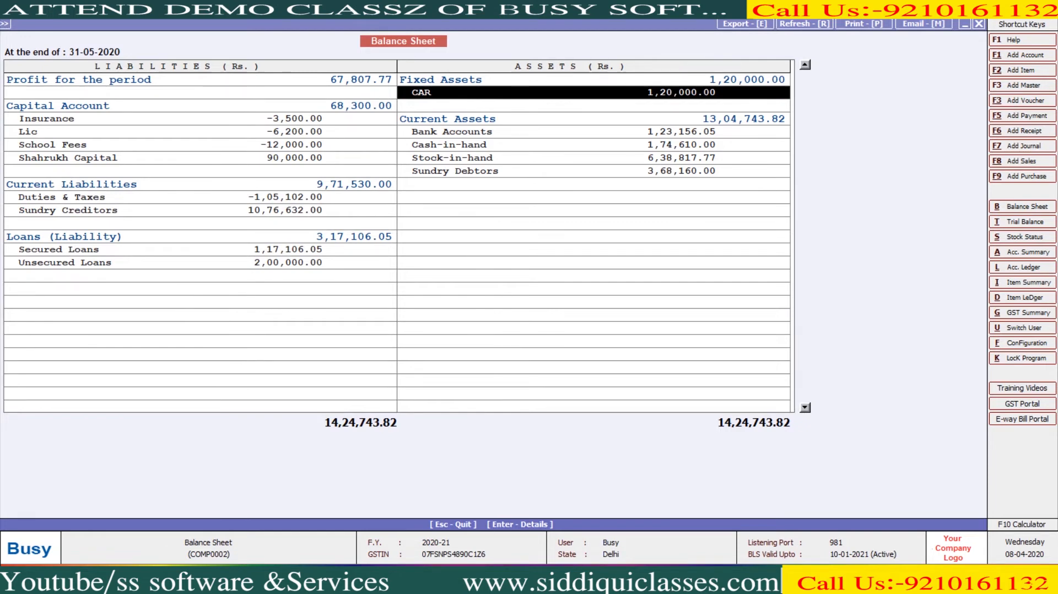
click(200, 197)
key(Escape)
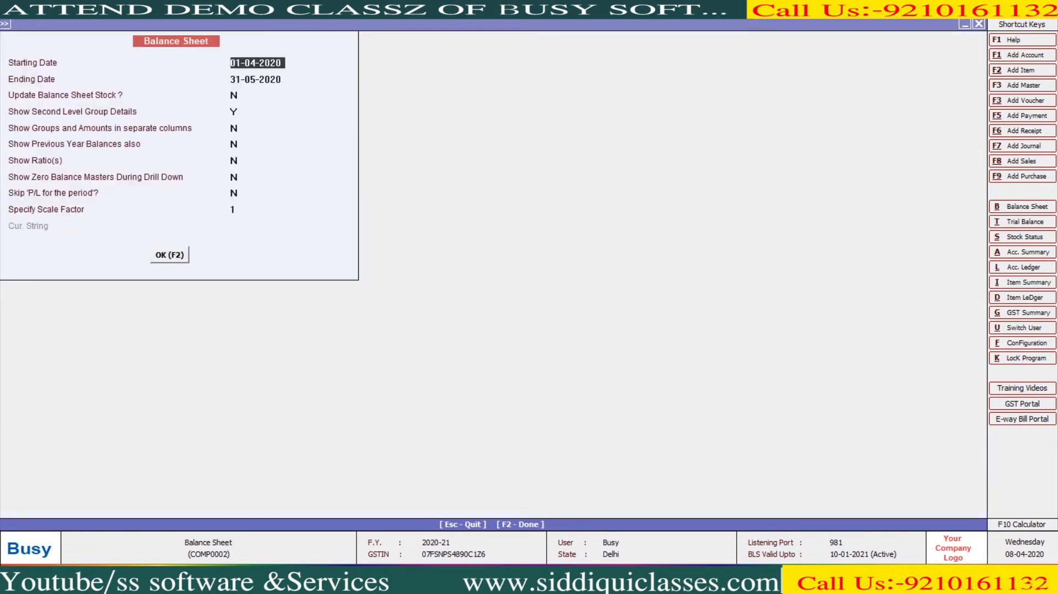
key(Escape)
key(Up)
key(Up)
key(Up)
key(Up)
key(Up)
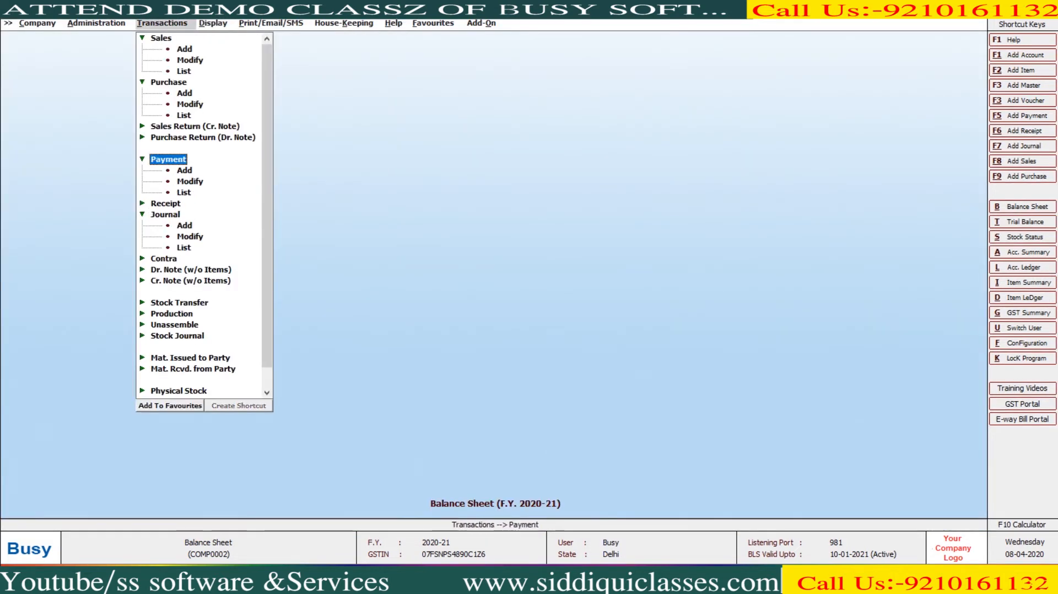
- Begin a non-GST payment voucher with a 96,200 debit line
key(Return)
key(Return)
key(Return)
text(sS)
key(Return)
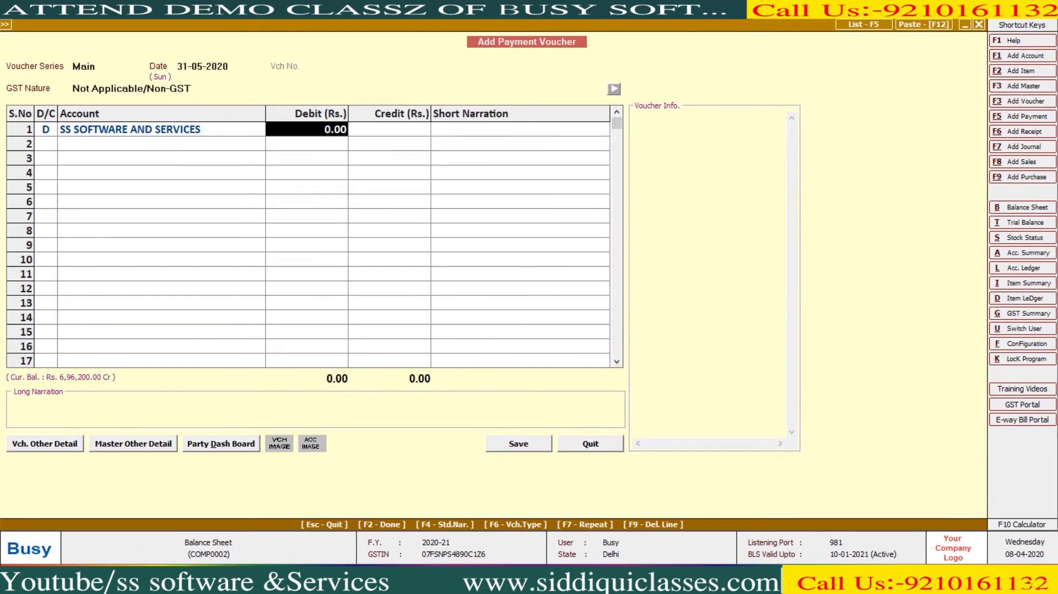
key(BackSpace)
text(96200)
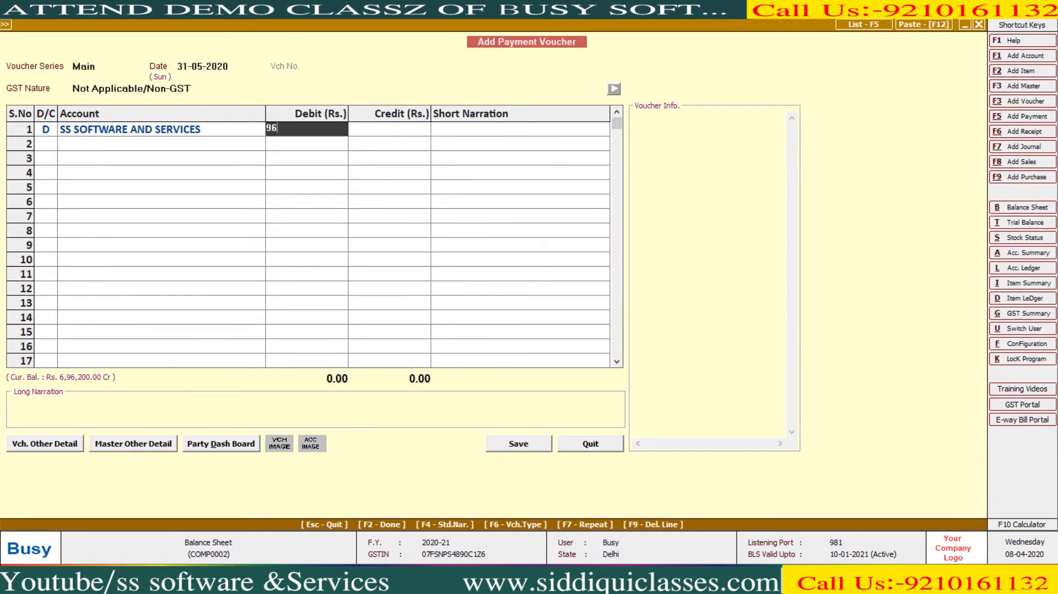
key(Return)
key(Return)
key(Return)
key(Return)
key(Left)
text(h)
key(Return)
key(Return)
key(Return)
key(Return)
key(Return)
key(Return)
key(Return)
key(Return)
key(Return)
key(Return)
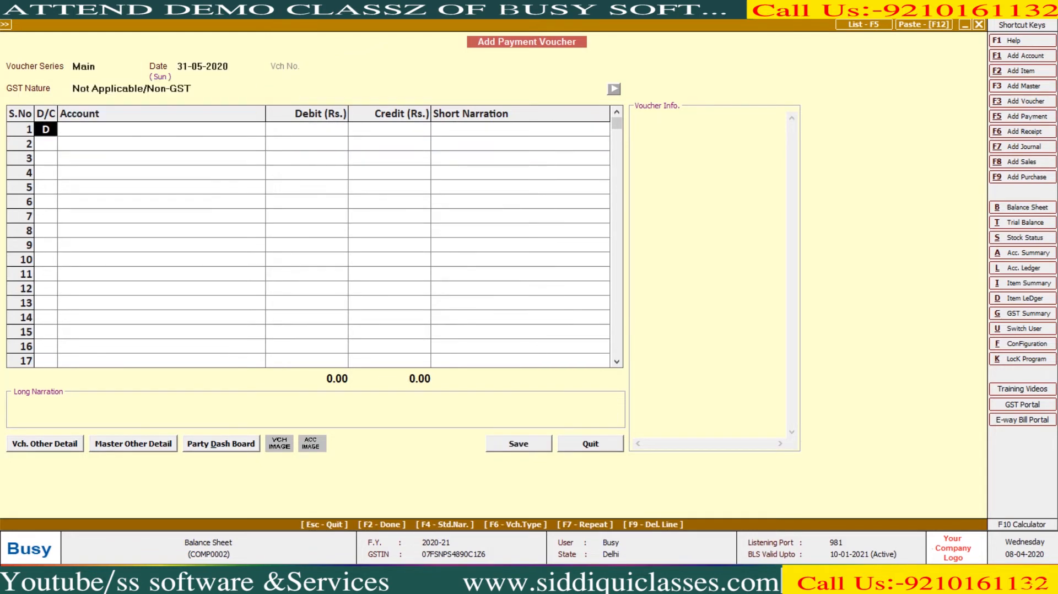
text(s)
key(BackSpace)
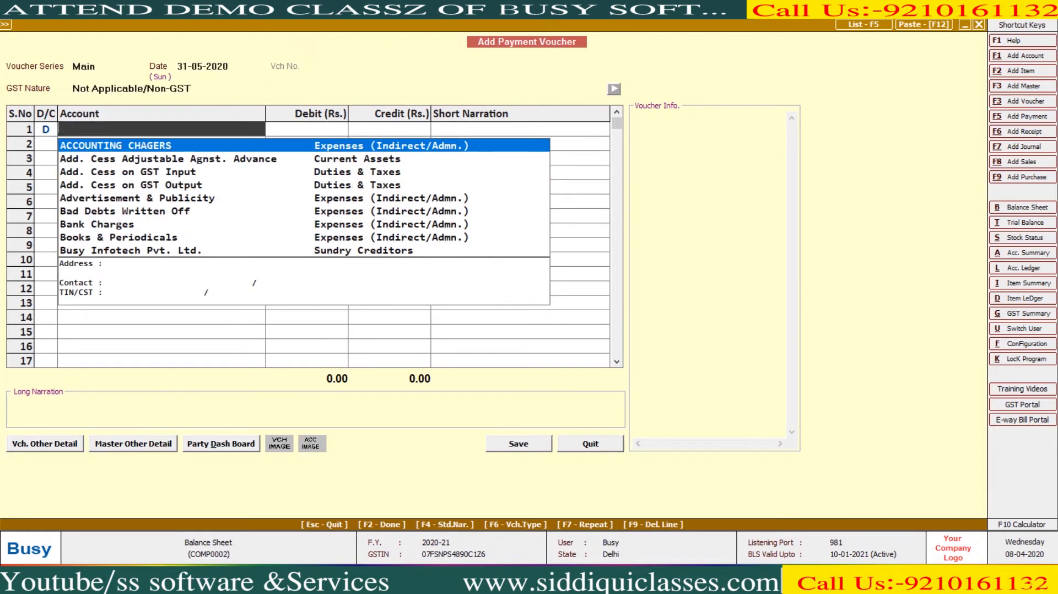
- Check the balance in the Purchase account ledger
key(alt+l)
text(PUR)
key(Return)
key(F2)
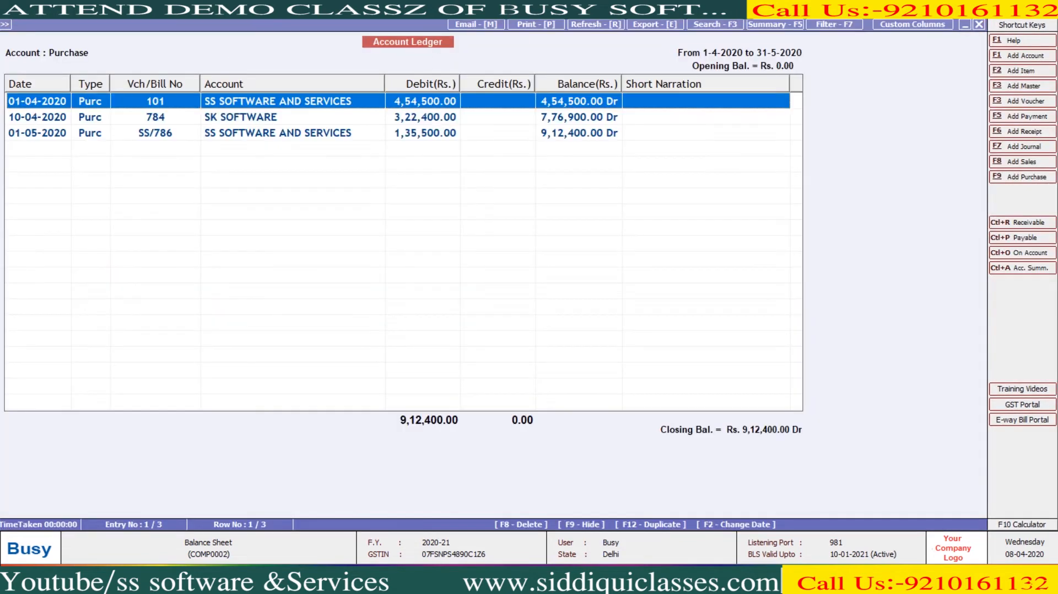
key(Escape)
- Debit SK SOFTWARE 40,432 paid from Cash and save the payment
text(sk)
key(Return)
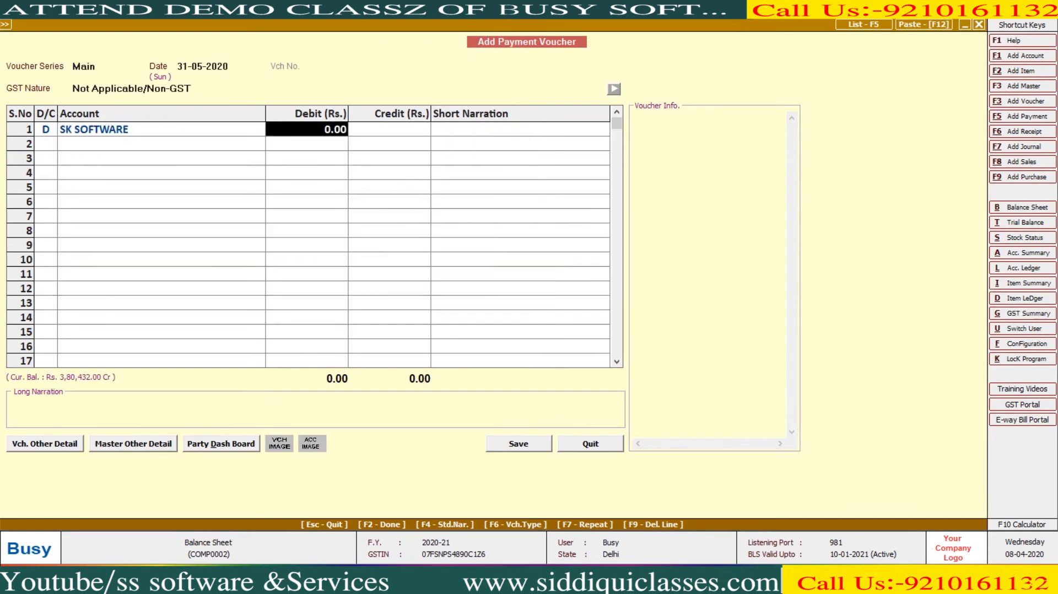
text(40432)
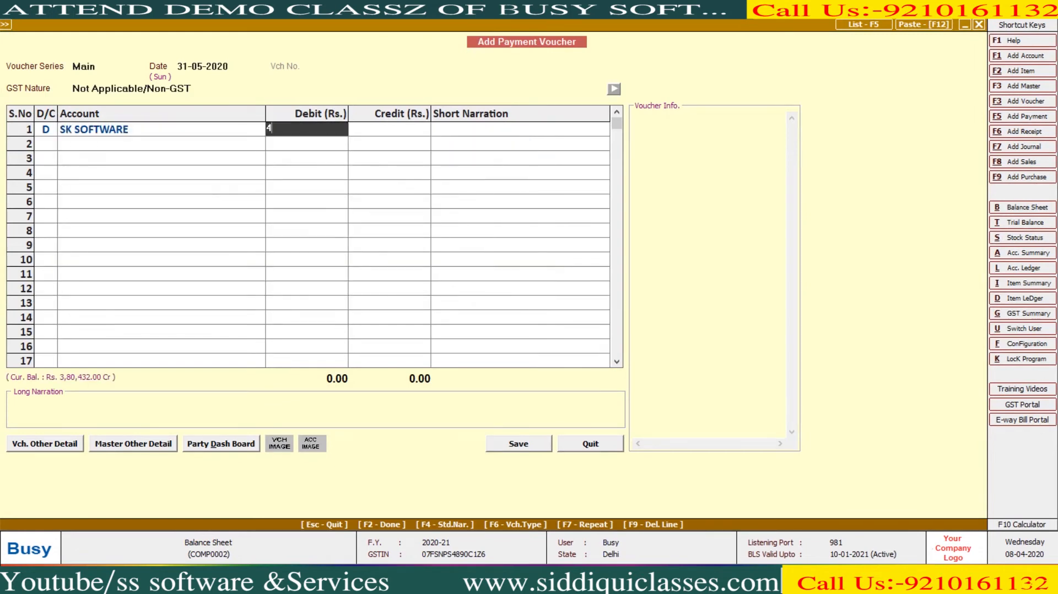
key(Return)
key(Return)
key(Return)
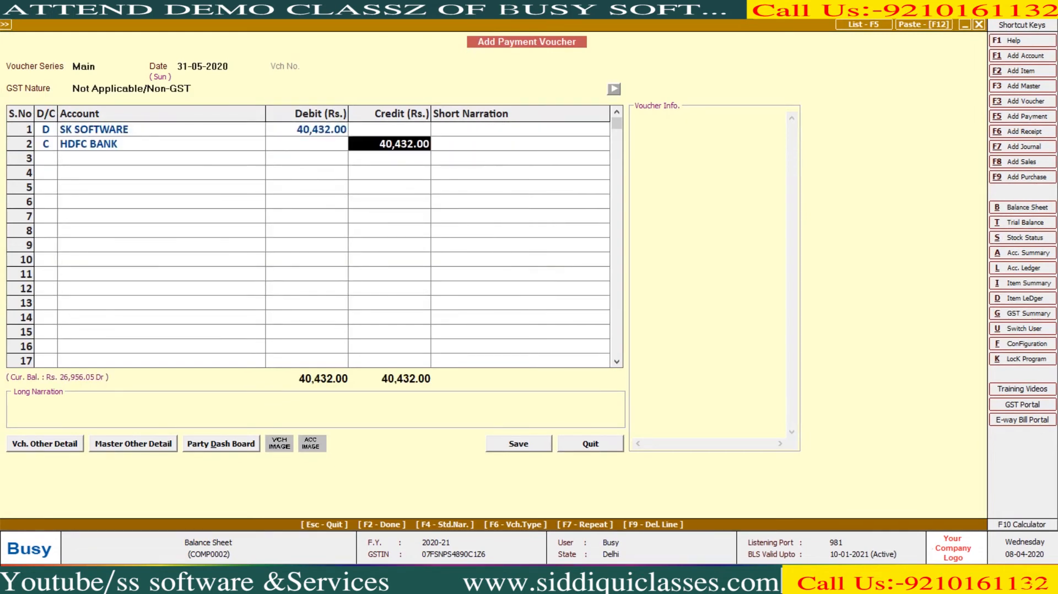
key(Left)
text(cas)
key(Return)
key(Return)
key(Return)
key(Return)
key(Return)
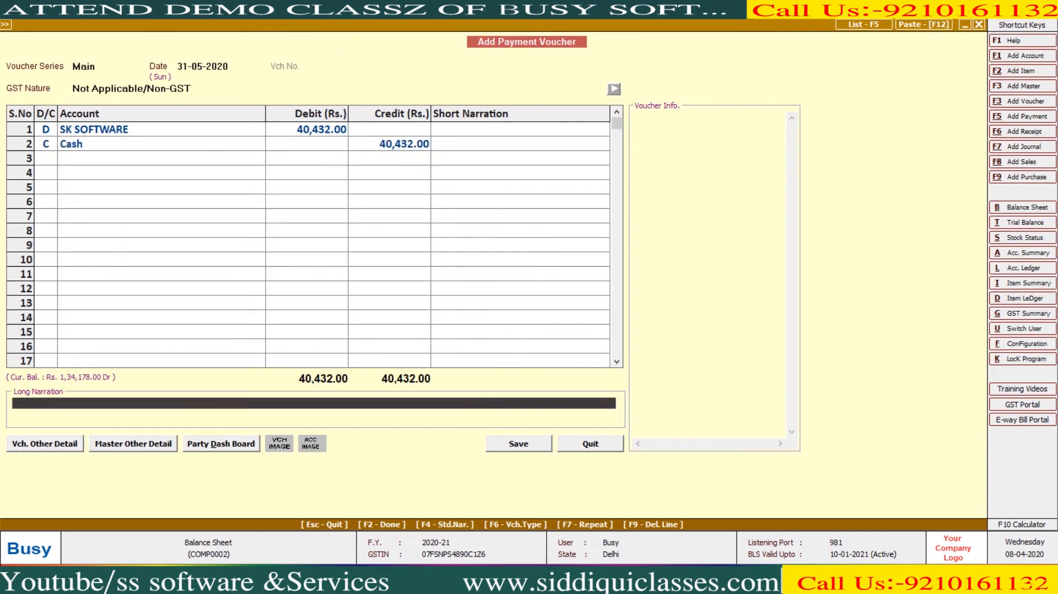
key(Escape)
key(Escape)
key(Down)
key(Return)
- Record a 1,73,996 receipt from SHIV KIRPA TRADING into Cash and save it
key(Return)
key(Return)
key(Return)
key(Return)
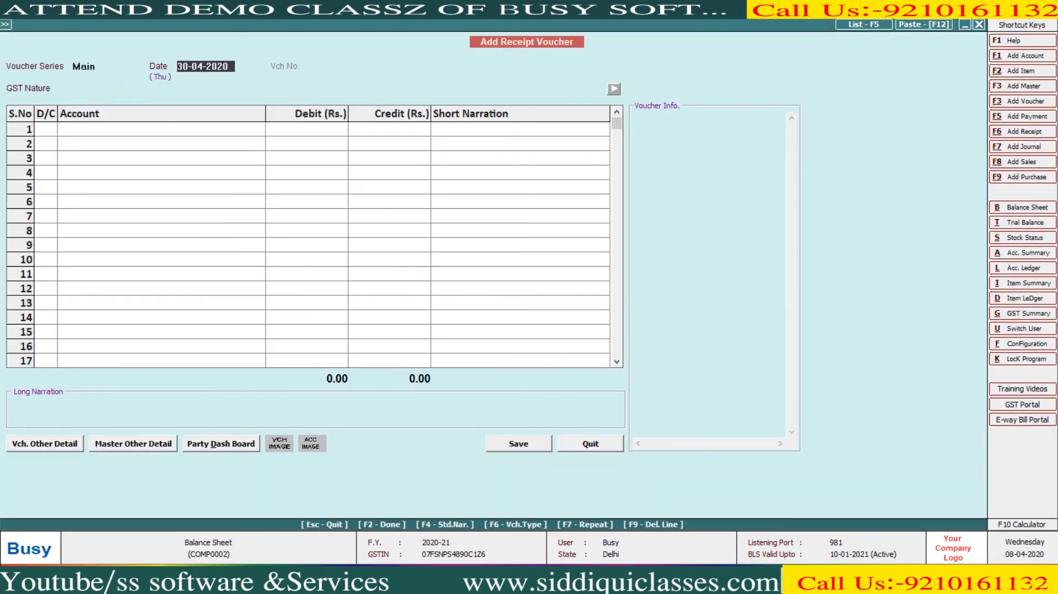
text(shiv)
key(Return)
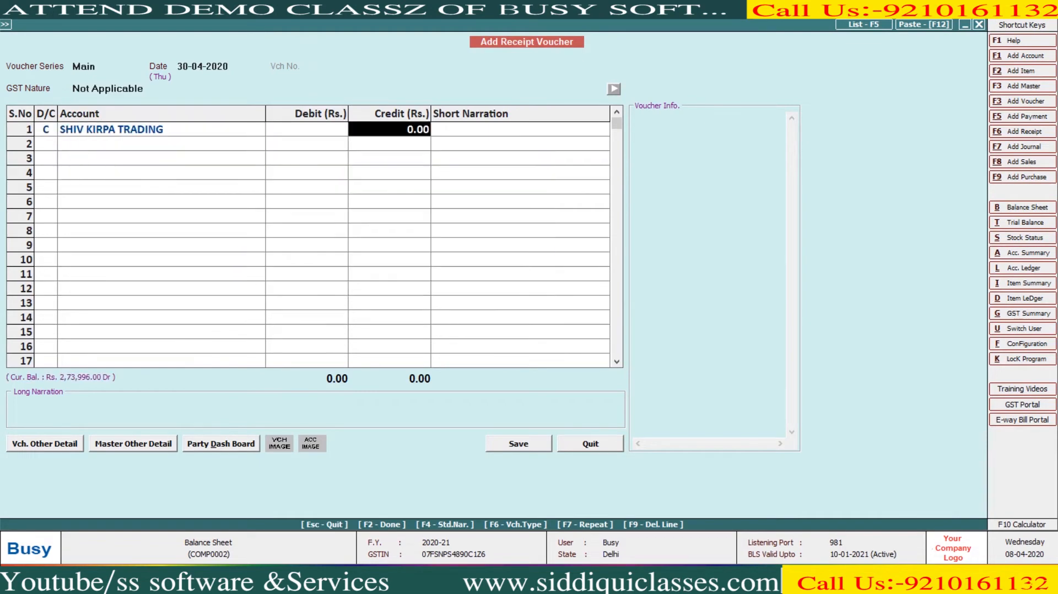
text(173996)
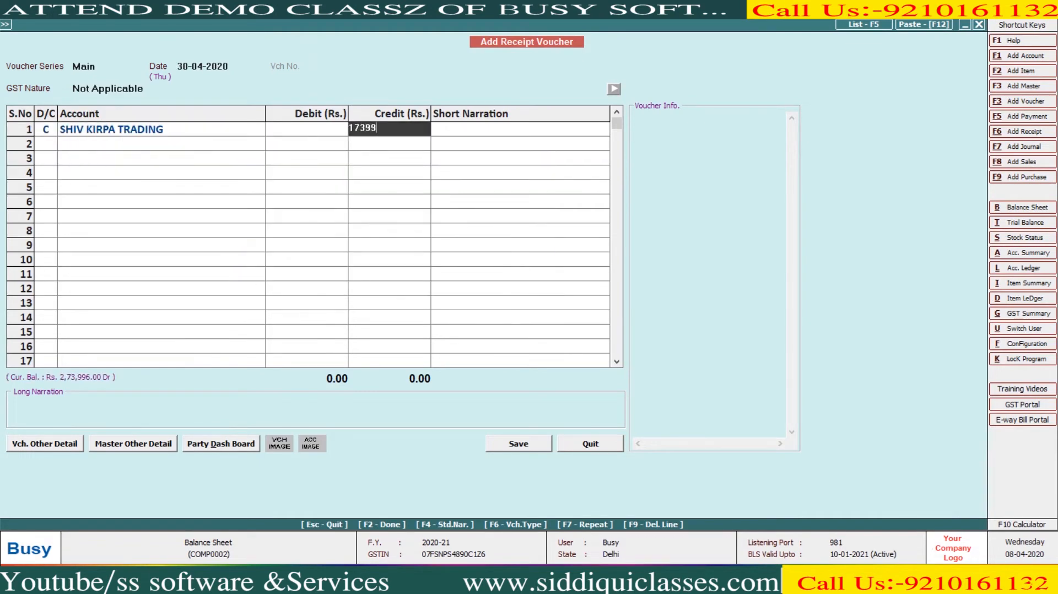
key(Return)
key(Return)
key(Return)
key(Return)
key(F2)
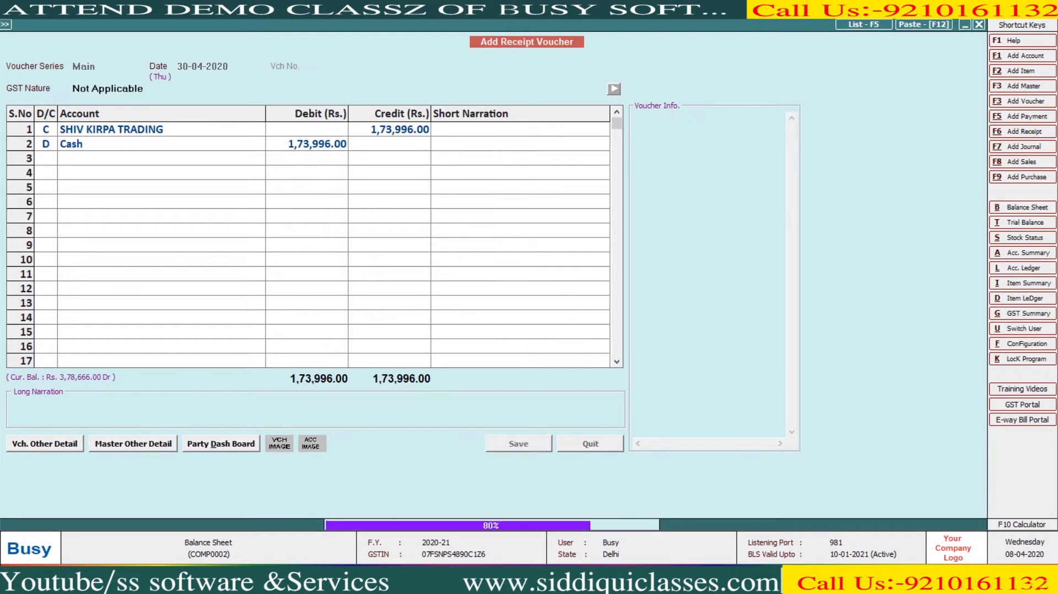
key(Escape)
key(Escape)
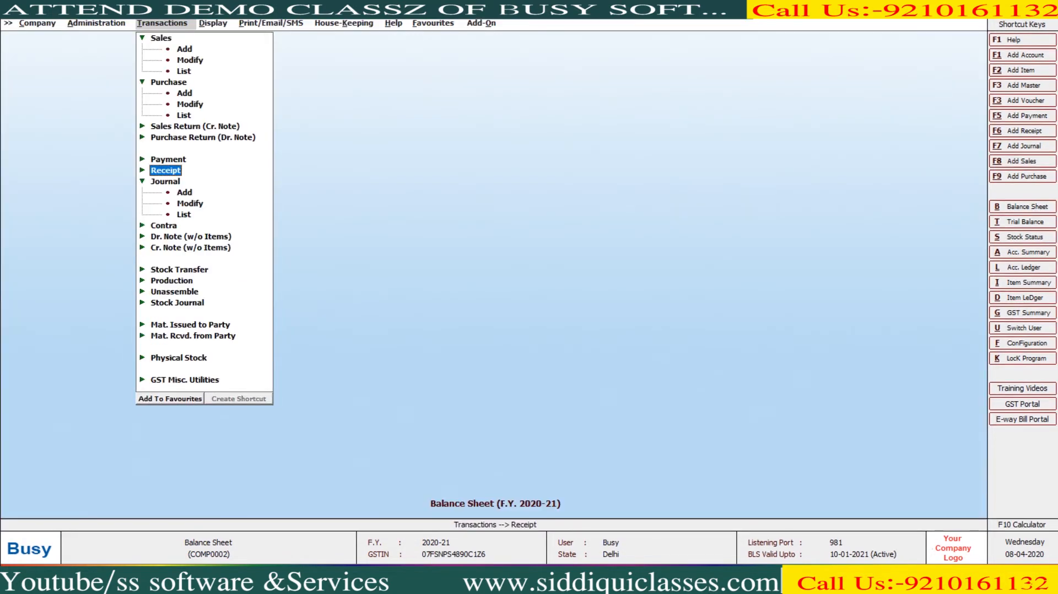
key(alt+b)
key(Return)
key(Return)
key(Return)
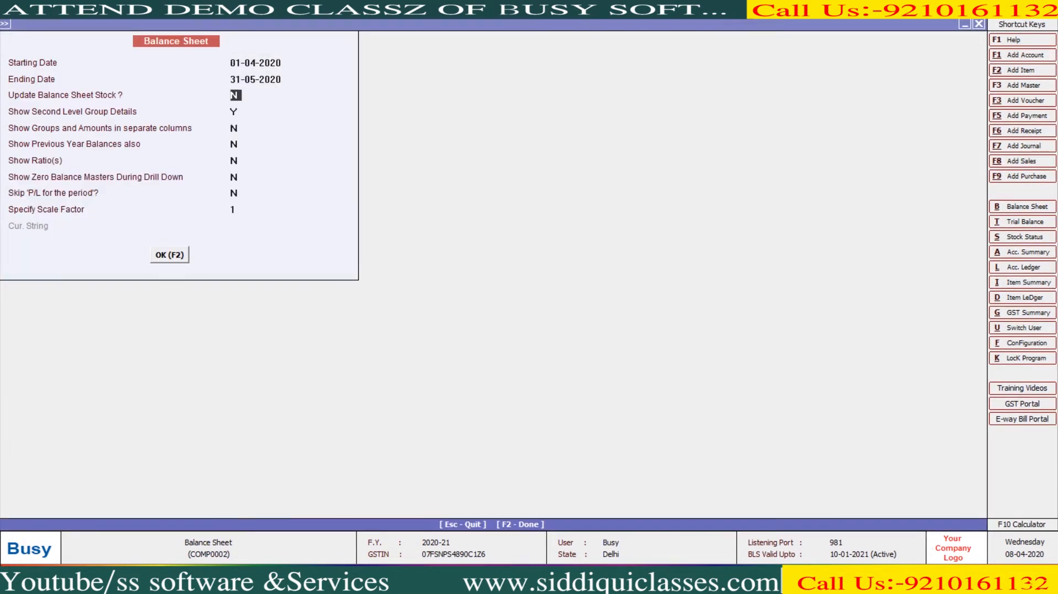
key(F2)
key(Down)
key(Down)
key(Down)
key(Down)
key(Down)
key(Down)
key(Down)
key(Down)
key(Down)
key(Down)
key(Down)
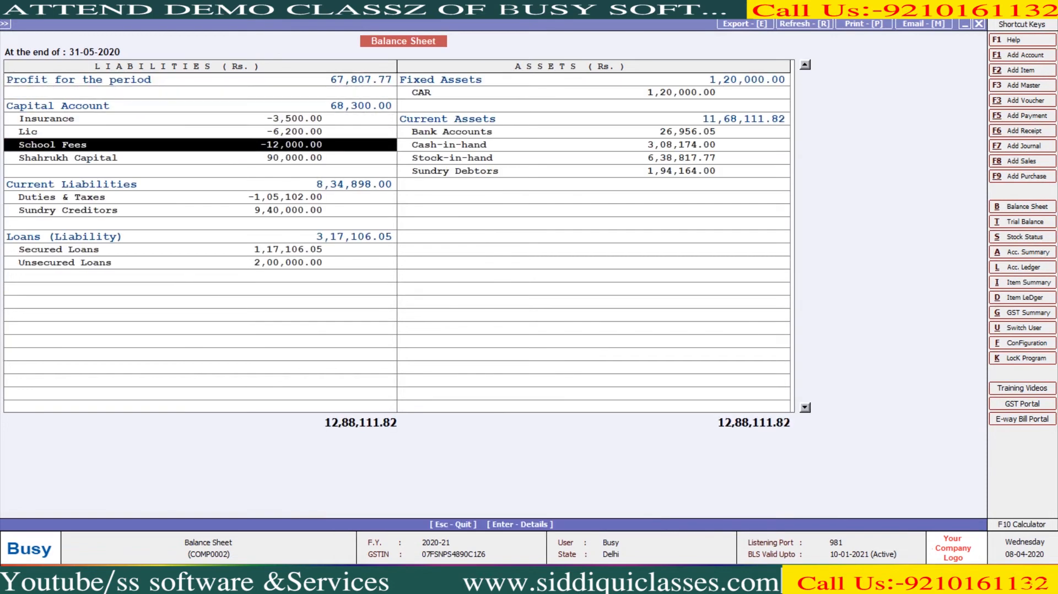
key(Up)
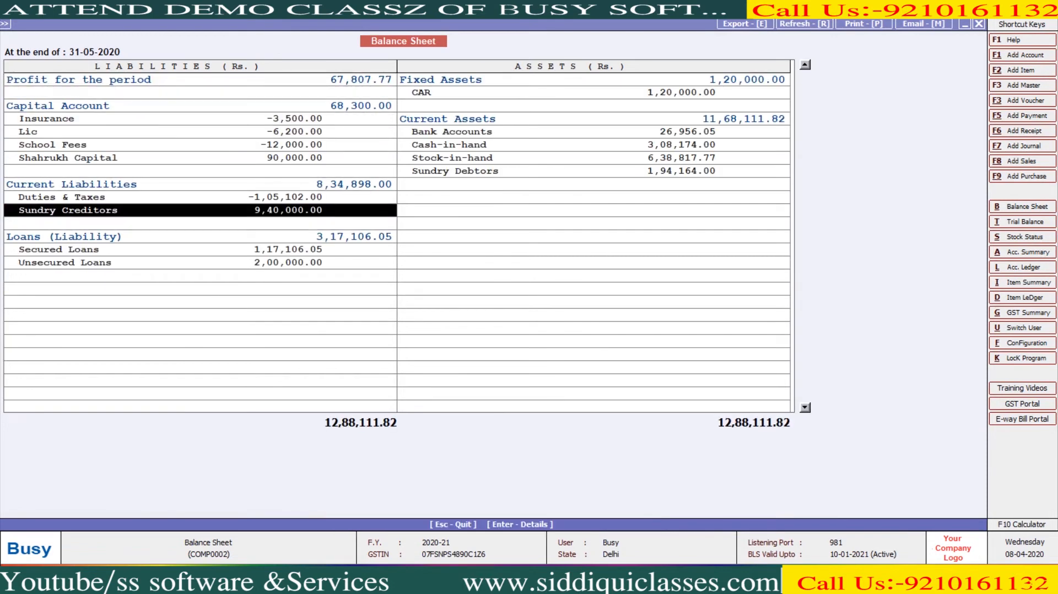
key(Up)
key(Up)
key(Up)
key(Up)
key(Down)
key(Right)
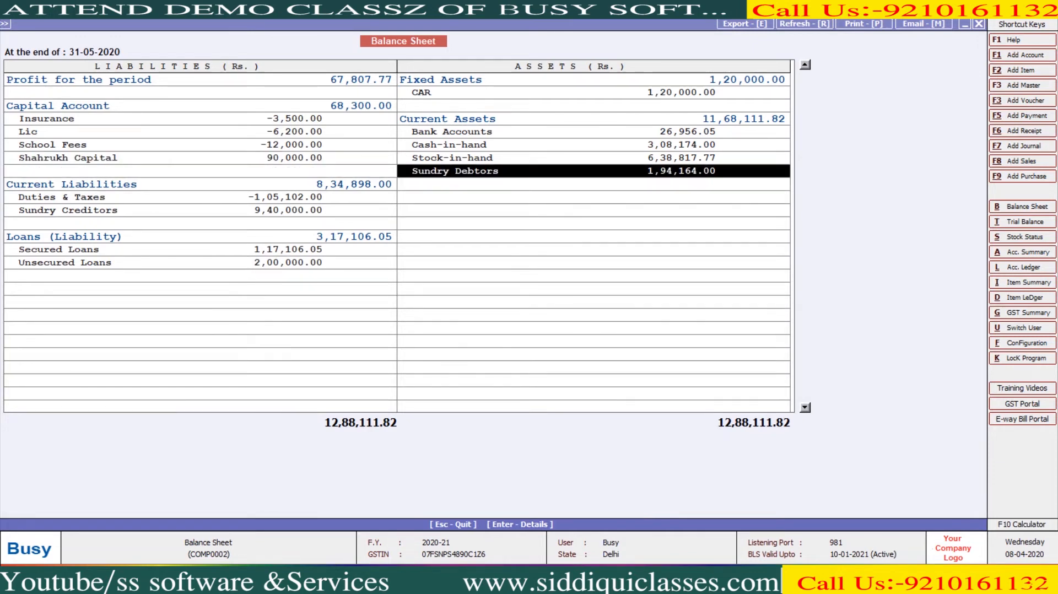
key(Up)
key(Up)
key(Up)
key(Up)
key(Up)
key(Up)
key(Left)
key(Up)
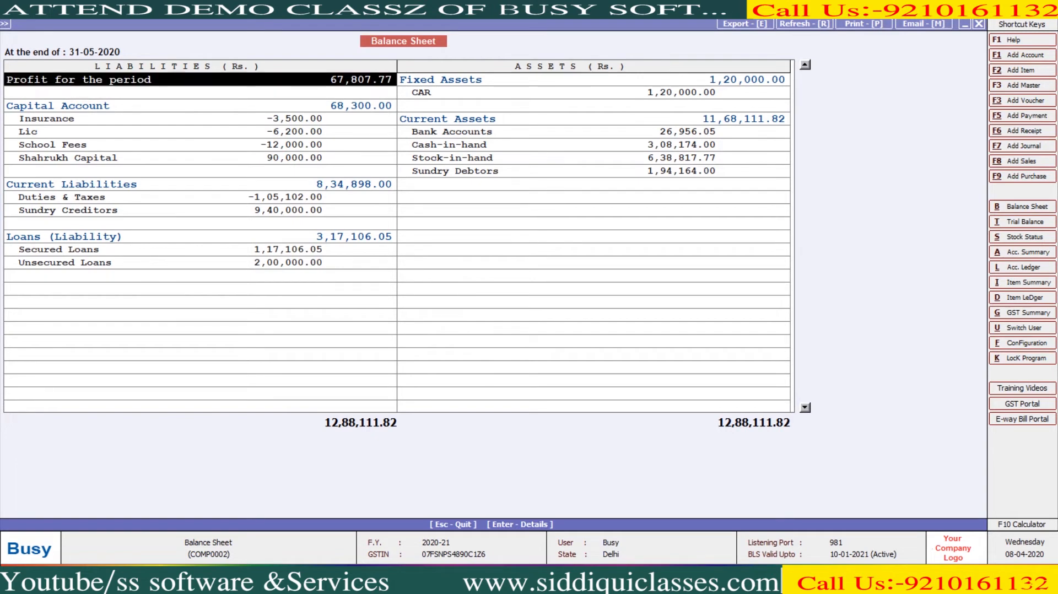
key(Escape)
key(Escape)
key(Escape)
key(Escape)
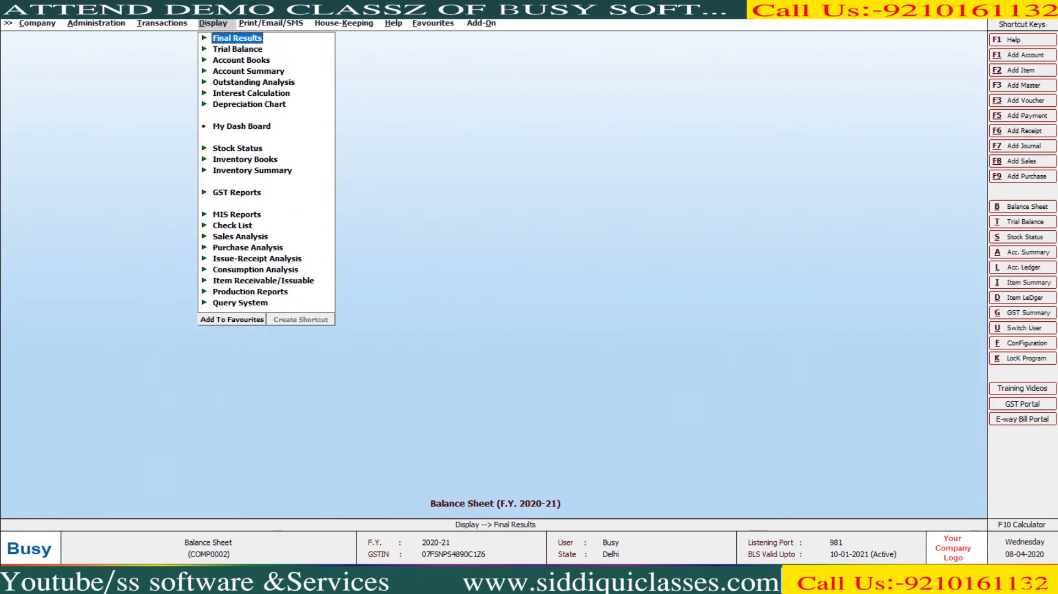
key(Left)
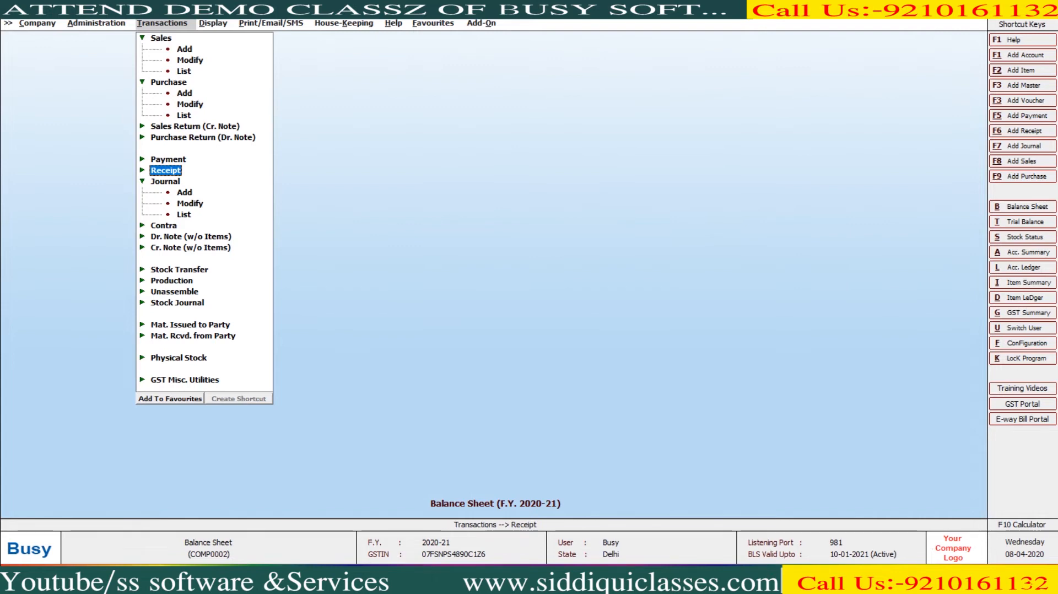
- Start a new journal debiting Office Rent 5,000
click(184, 192)
key(Return)
key(Return)
text(oFFICE)
key(Down)
key(Down)
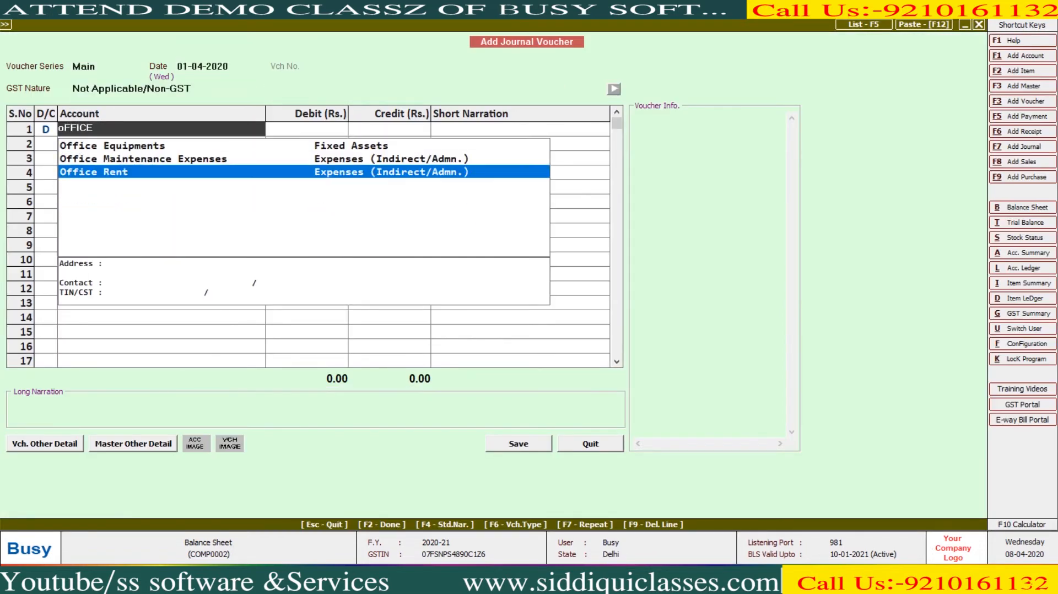
key(Return)
text(5000)
key(Return)
key(Return)
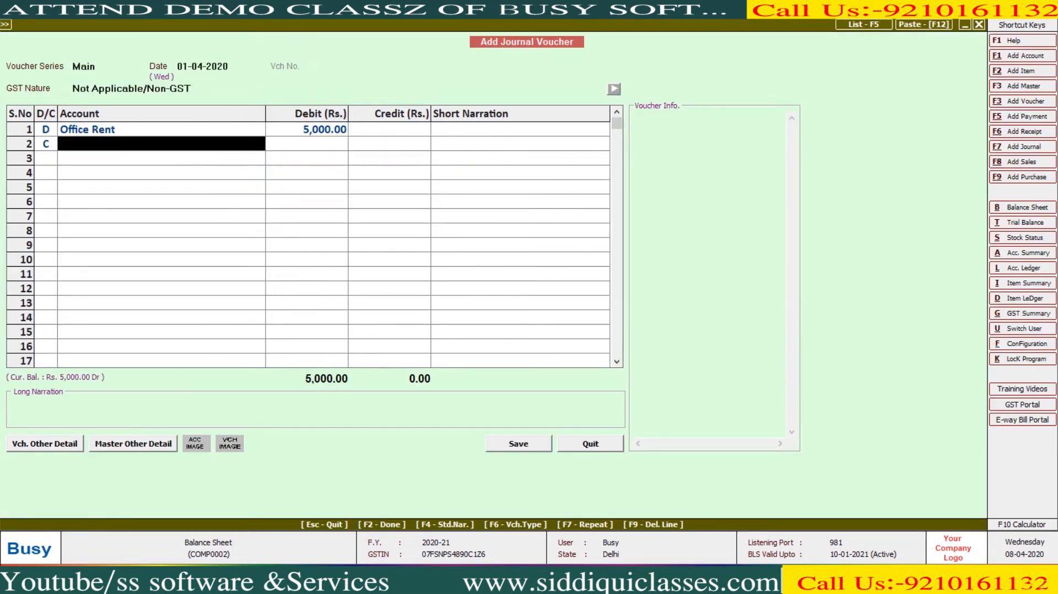
- Create Outstanding Expenses under Expenses (Indirect/Admn.) and credit it 5,000
key(alt+F1)
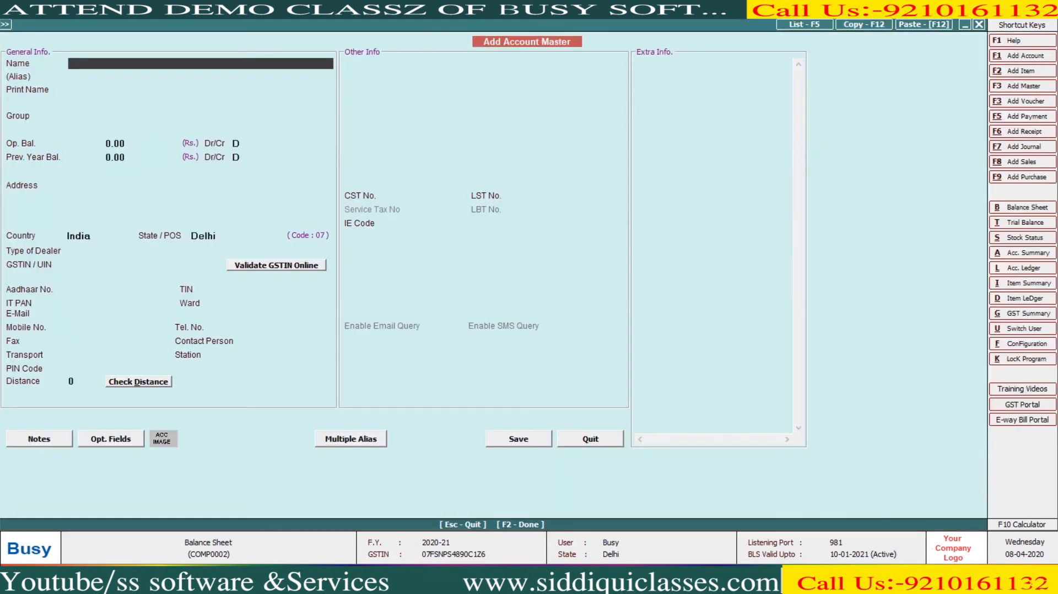
text(Outstanding Expenses)
key(Return)
key(Return)
text(ex)
key(Down)
key(Return)
key(F2)
key(Return)
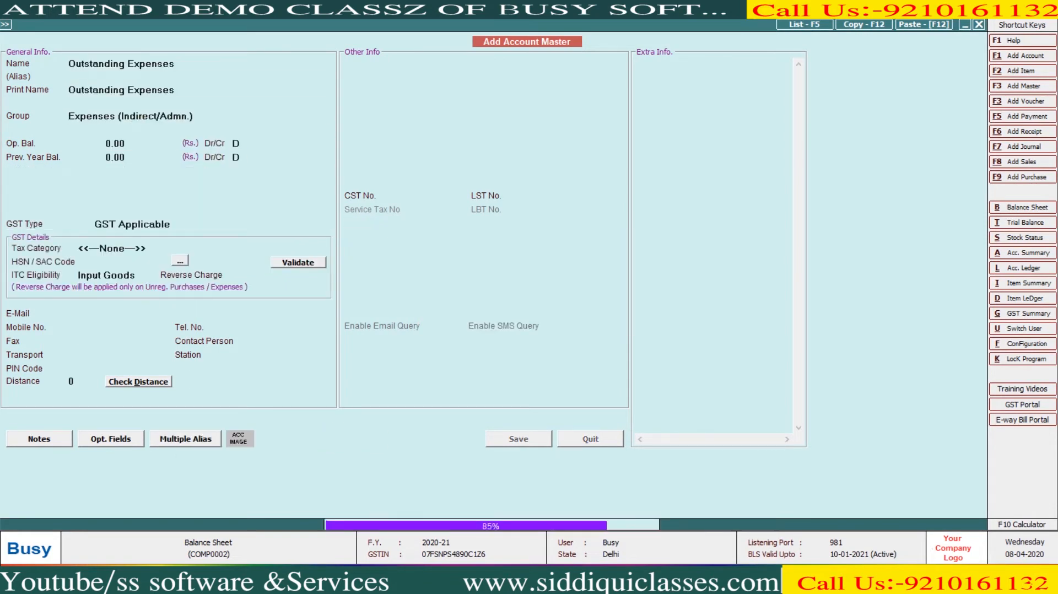
key(Return)
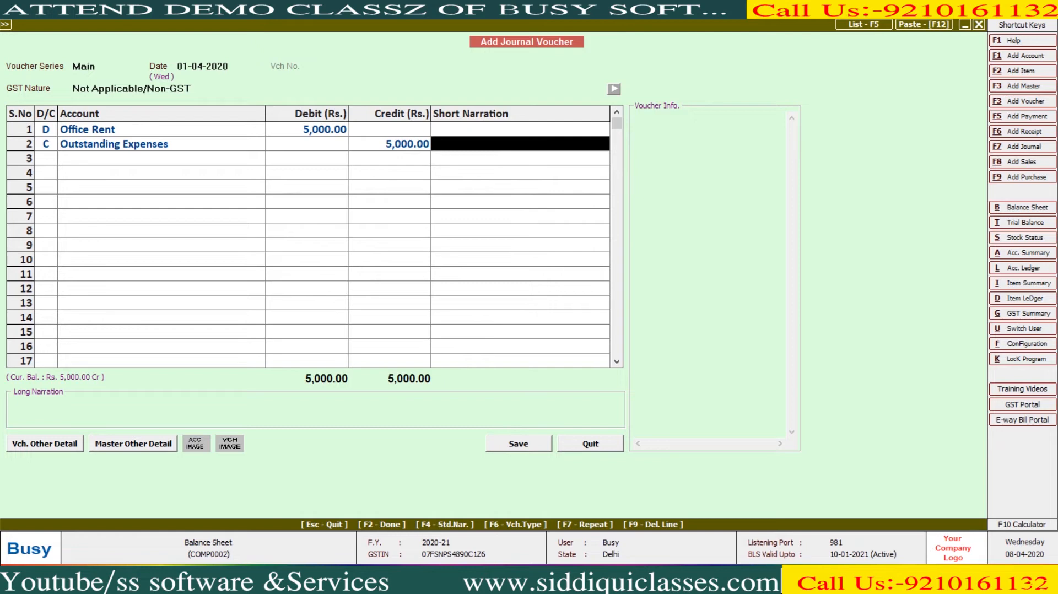
key(Return)
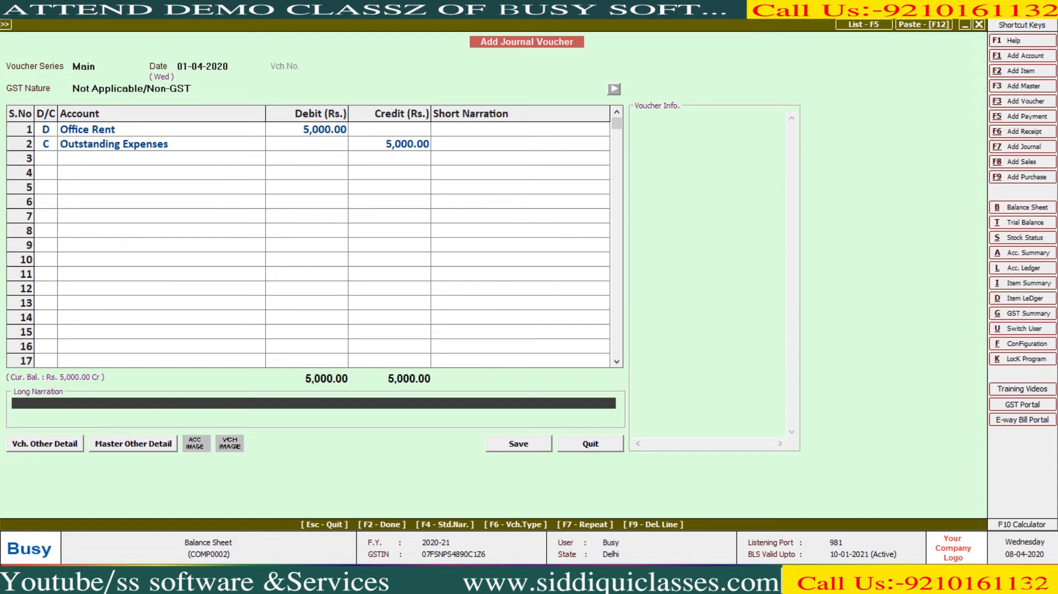
key(Return)
- Save the Office Rent journal and reopen it in Journal Modify mode
key(Return)
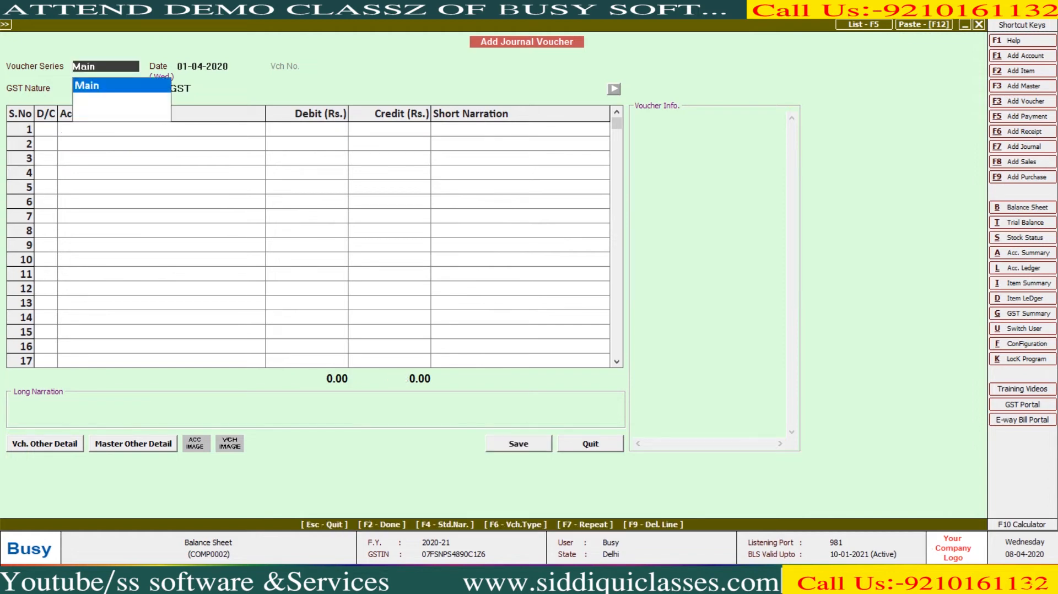
key(Escape)
key(Down)
key(Return)
key(Return)
key(Return)
key(Return)
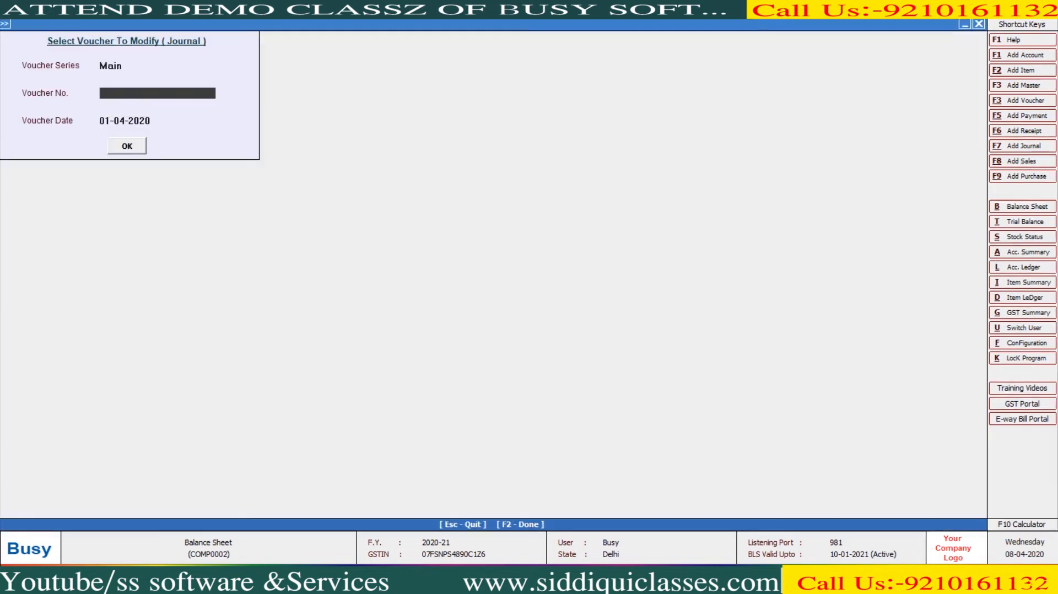
key(Return)
key(Page_Down)
key(Page_Down)
key(Page_Down)
key(Return)
- Move the Outstanding Expenses account to the Current Liabilities group and save it
key(Return)
key(Return)
key(Return)
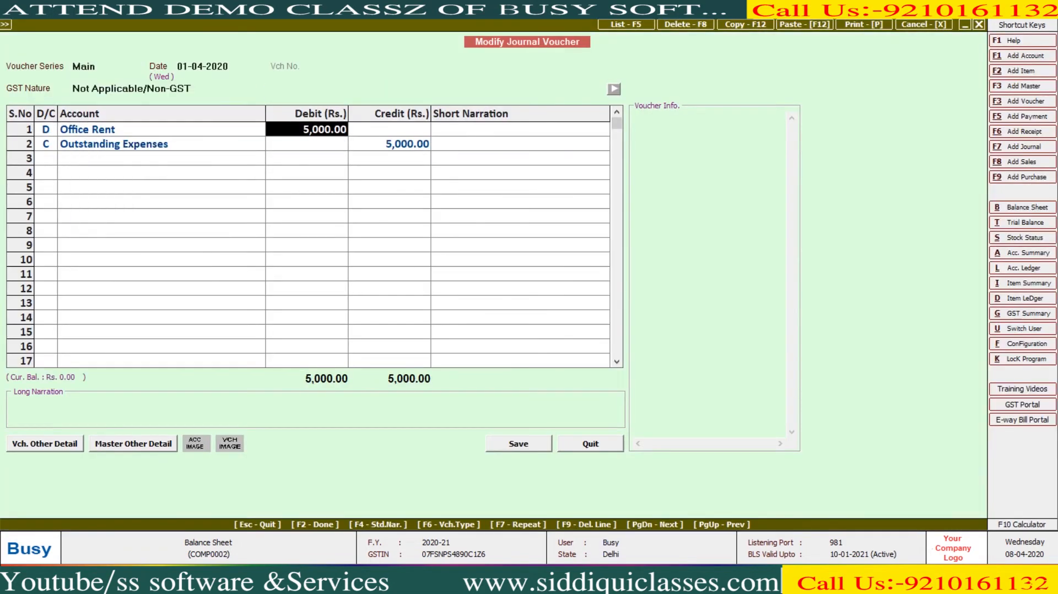
key(Return)
key(Return)
key(alt+m)
key(Return)
key(Return)
key(Return)
text(cur)
key(Down)
key(Return)
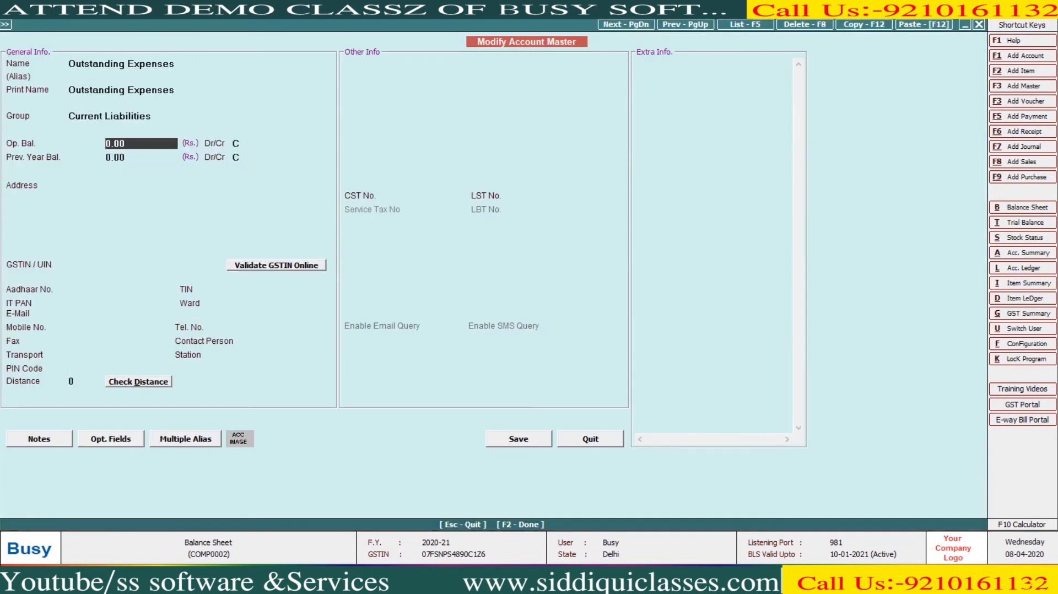
key(F2)
key(Return)
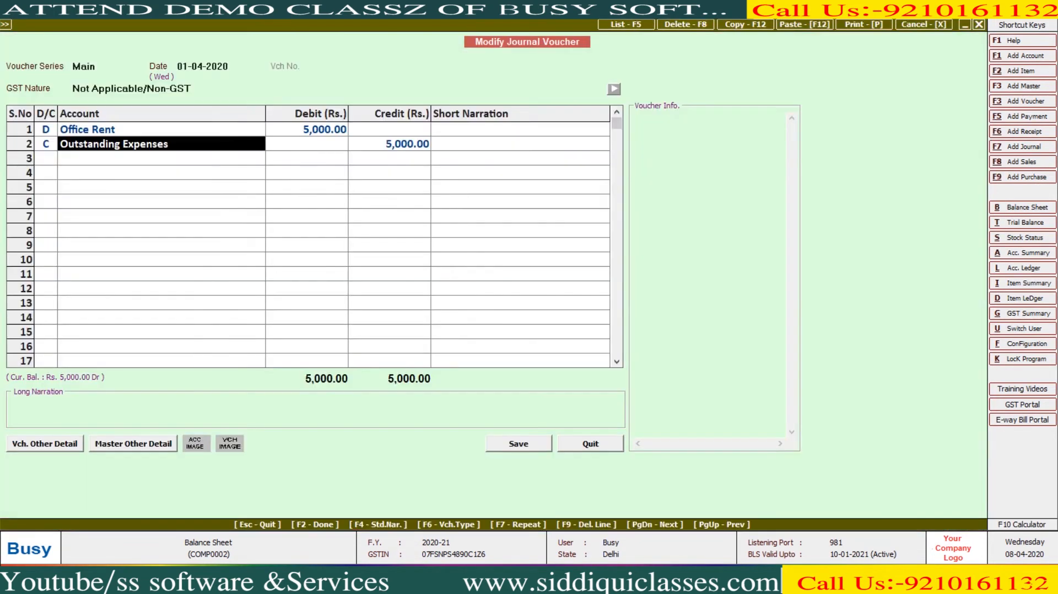
key(Return)
key(Return)
key(Return)
key(Return)
key(Return)
key(Return)
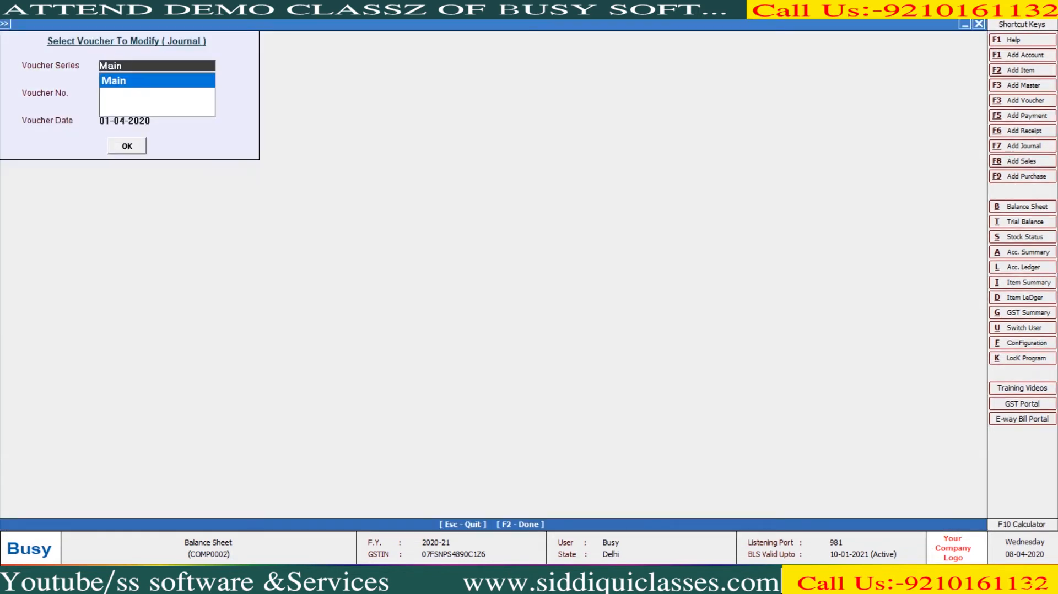
key(Escape)
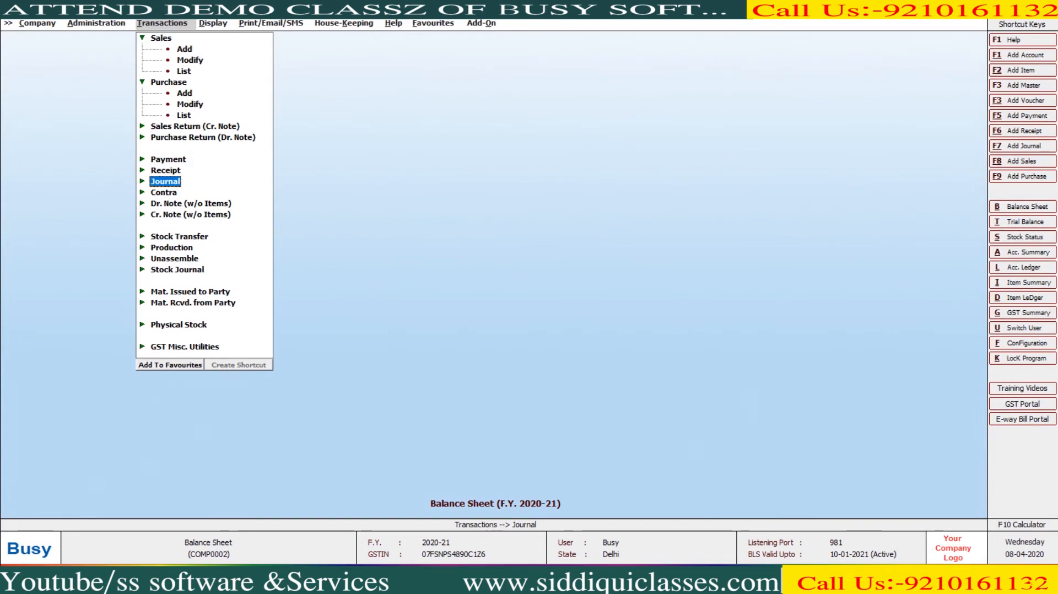
key(Right)
- Check the balance sheet shows Outstanding Expenses 5,000 under Current Liabilities and profit 62,807.77
key(Right)
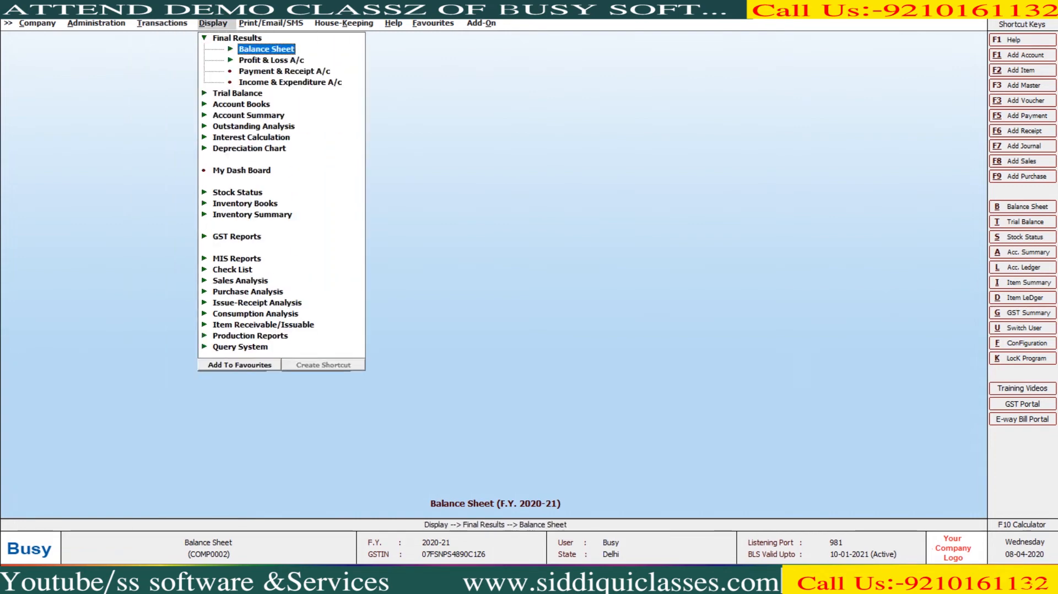
key(Right)
key(Return)
key(F2)
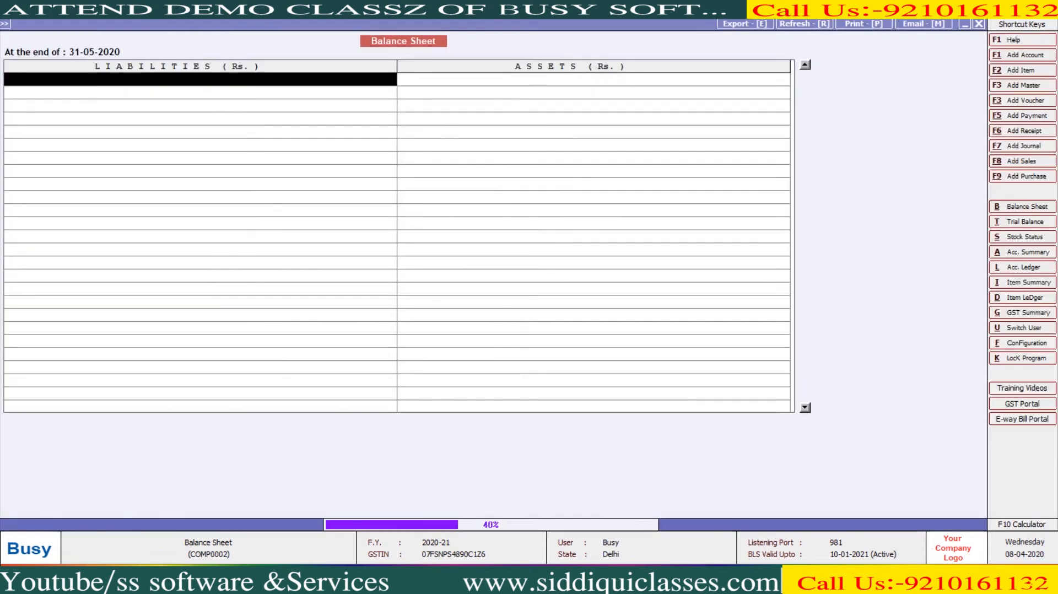
key(Down)
key(Down)
key(Down)
key(Down)
key(Down)
key(Down)
key(Down)
key(Down)
key(Down)
key(Down)
key(Down)
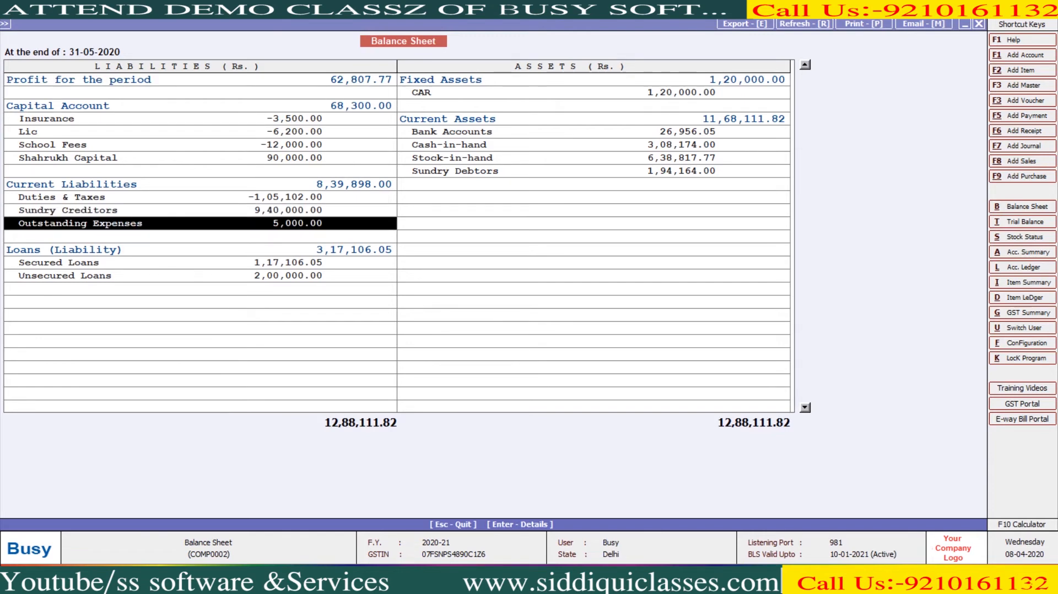
key(Up)
key(Up)
key(Up)
key(Up)
key(Up)
key(Up)
key(Up)
key(Up)
key(Up)
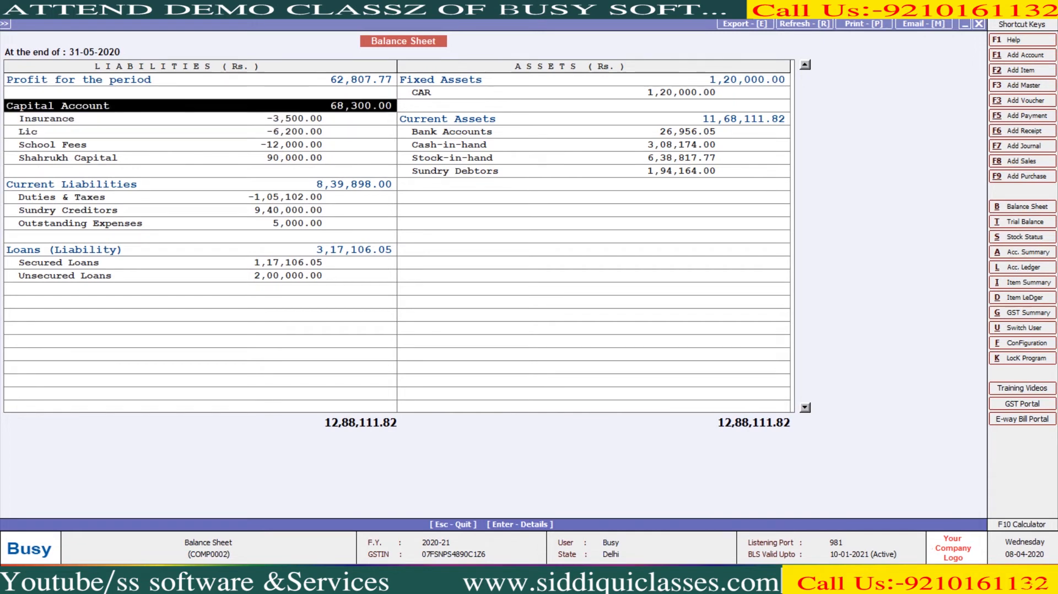
key(Up)
key(Right)
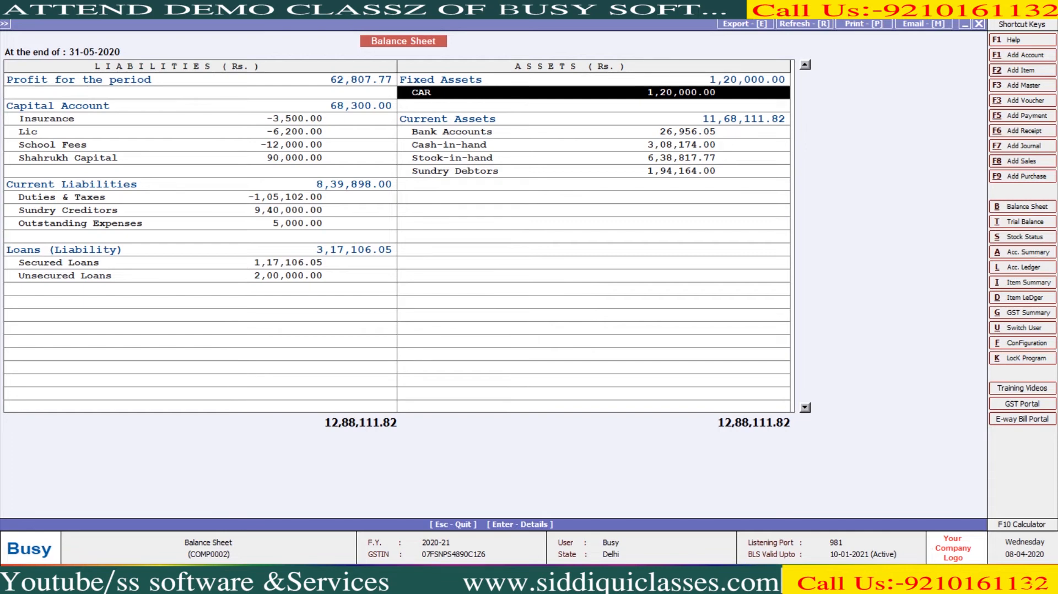
key(Escape)
key(Escape)
- Start a new Non-GST journal dated 31-12-2020
key(Left)
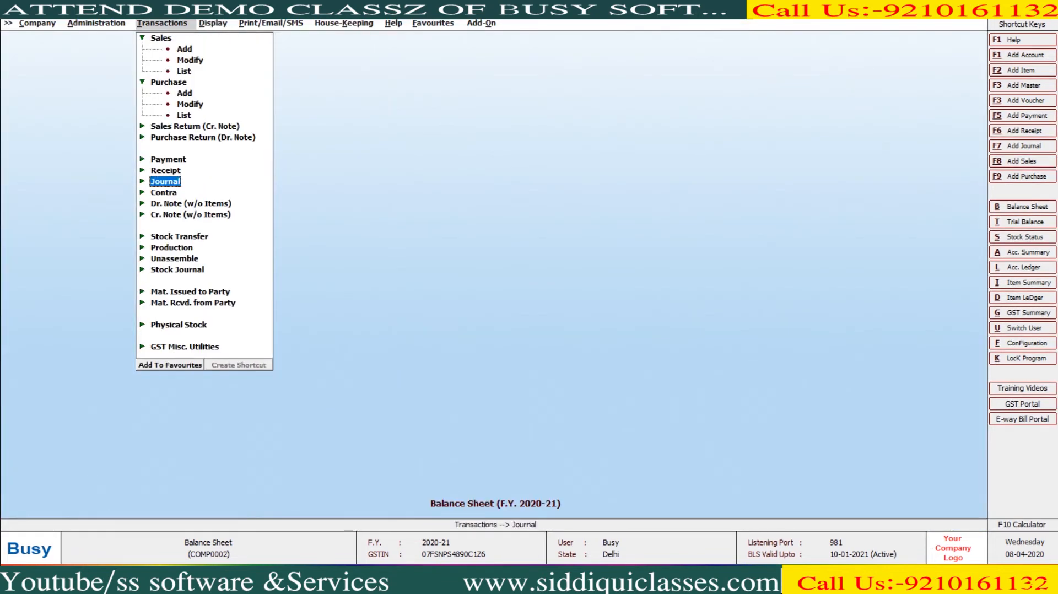
key(Return)
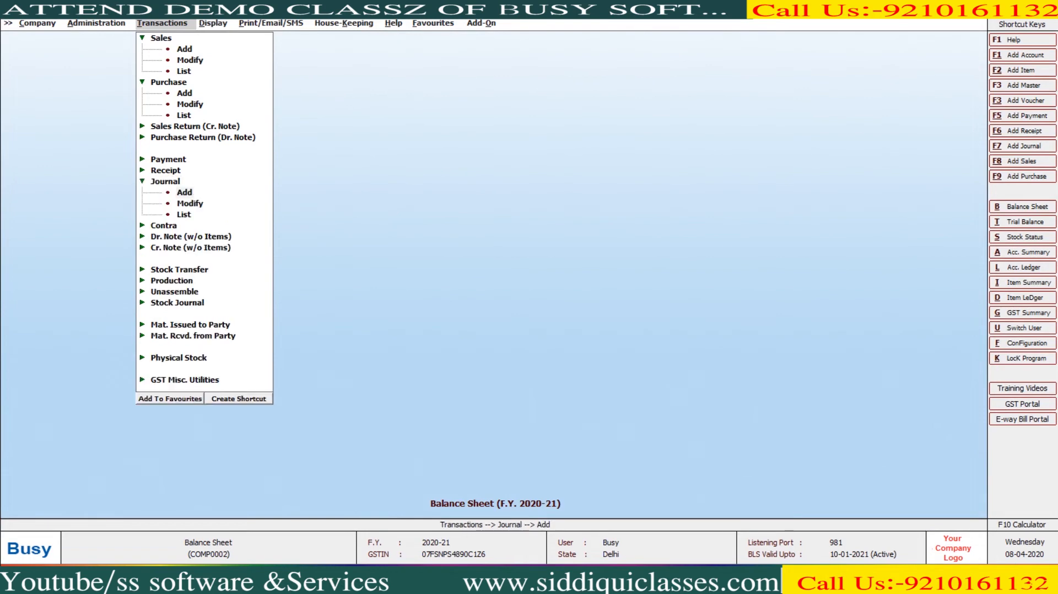
key(Return)
key(Return)
text(31-12)
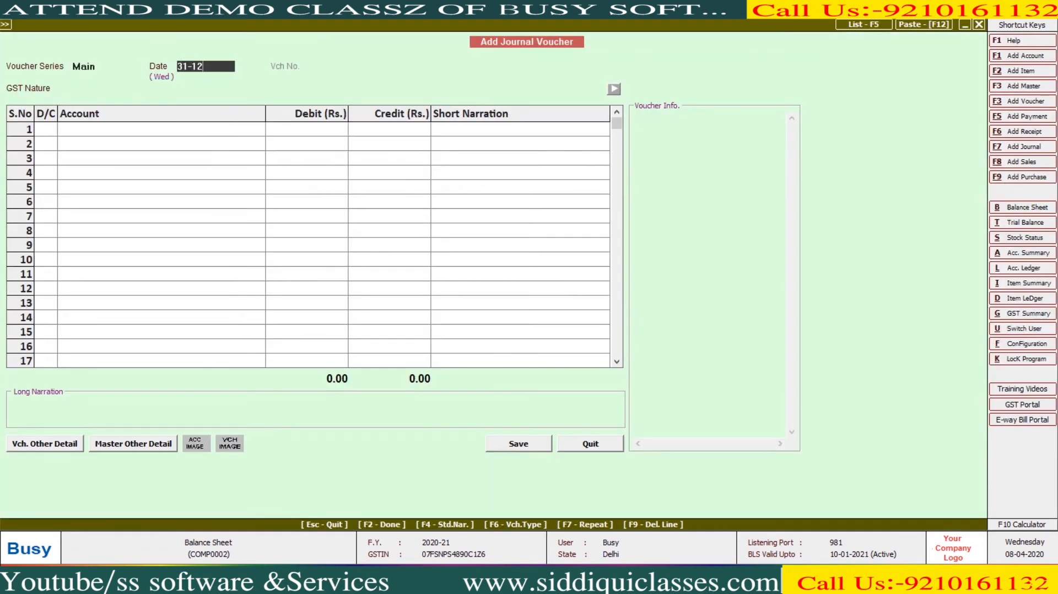
key(Return)
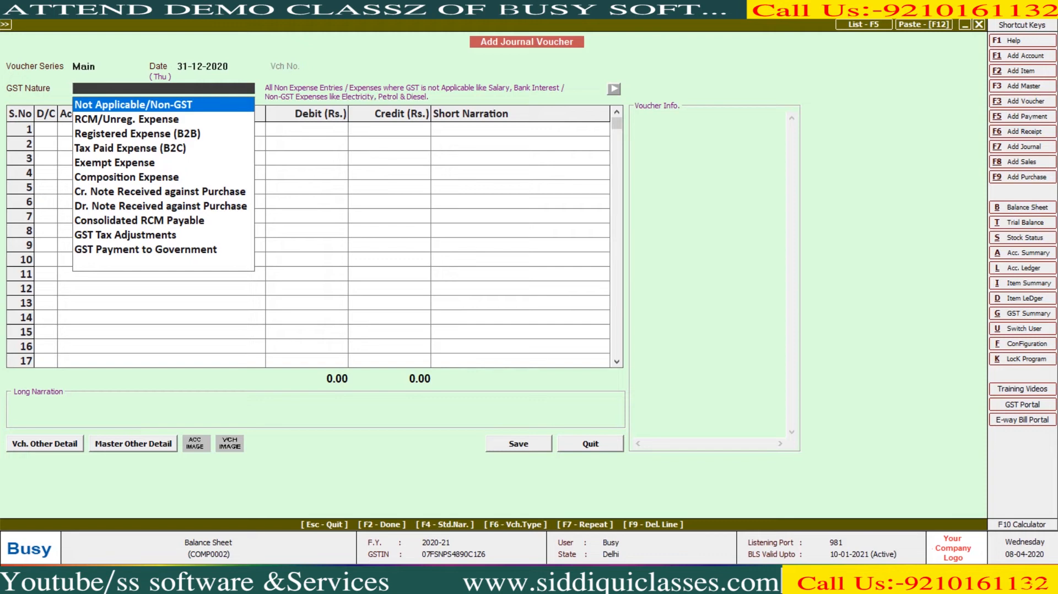
key(Return)
key(Return)
- Debit Depreciation A/c 12,000 and credit CAR, save the voucher
text(de)
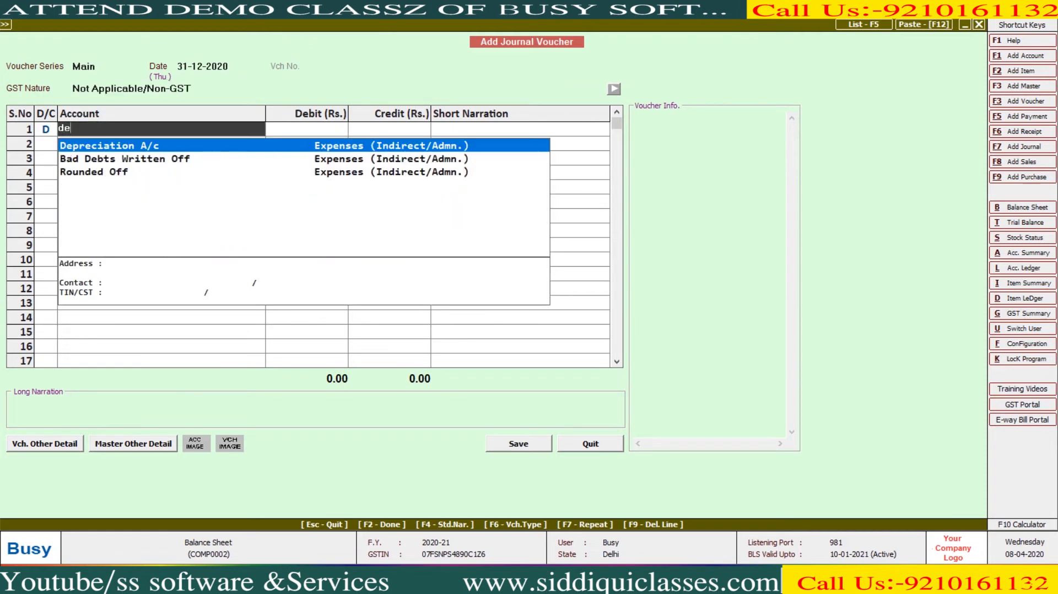
key(Return)
text(12000)
key(Return)
key(Return)
key(Return)
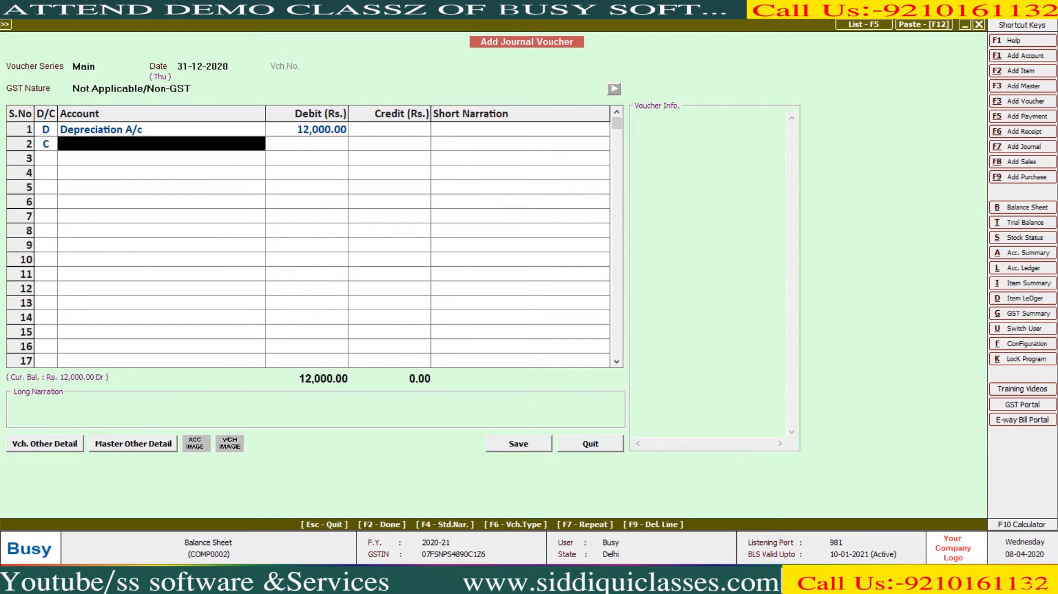
text(x)
key(BackSpace)
text(CAR)
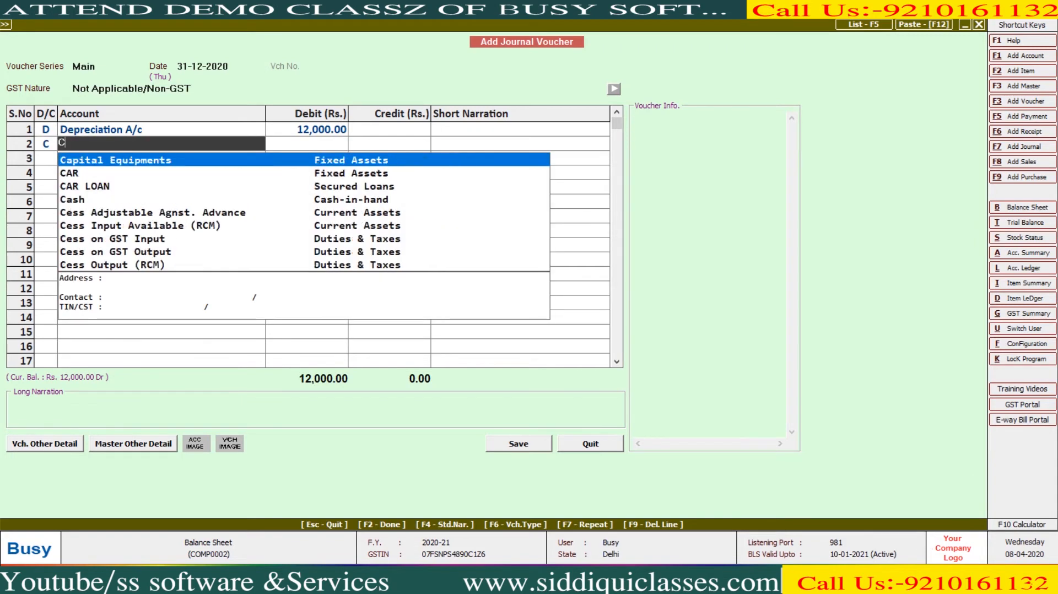
key(Return)
key(Return)
key(Return)
key(Return)
key(Return)
key(Escape)
key(Escape)
key(Right)
key(Return)
key(Return)
- Review the Balance Sheet's liabilities and Fixed Assets, then reload it with updated stock
key(F2)
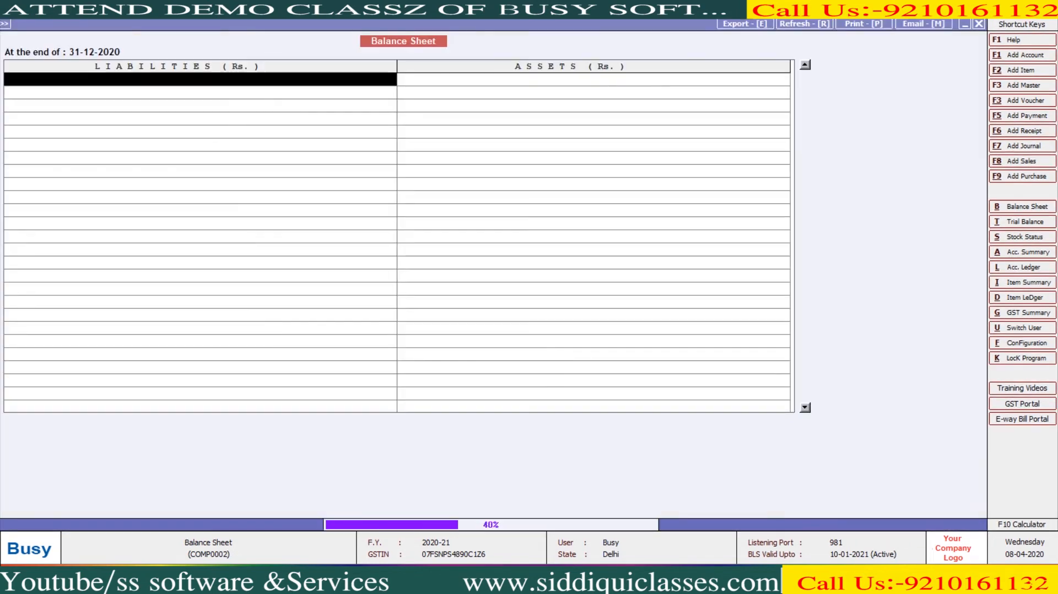
key(Down)
key(Right)
key(Down)
key(Escape)
key(Return)
key(Up)
key(F2)
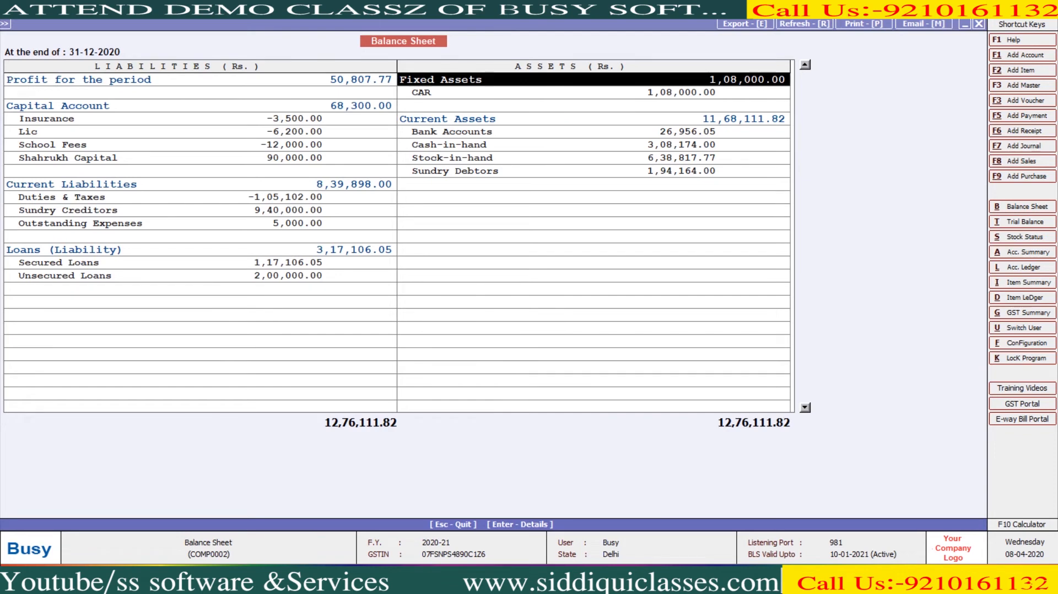
- Drill from Profit for the period into the Profit & Loss A/c showing Depreciation 12,000.00
key(Left)
key(Return)
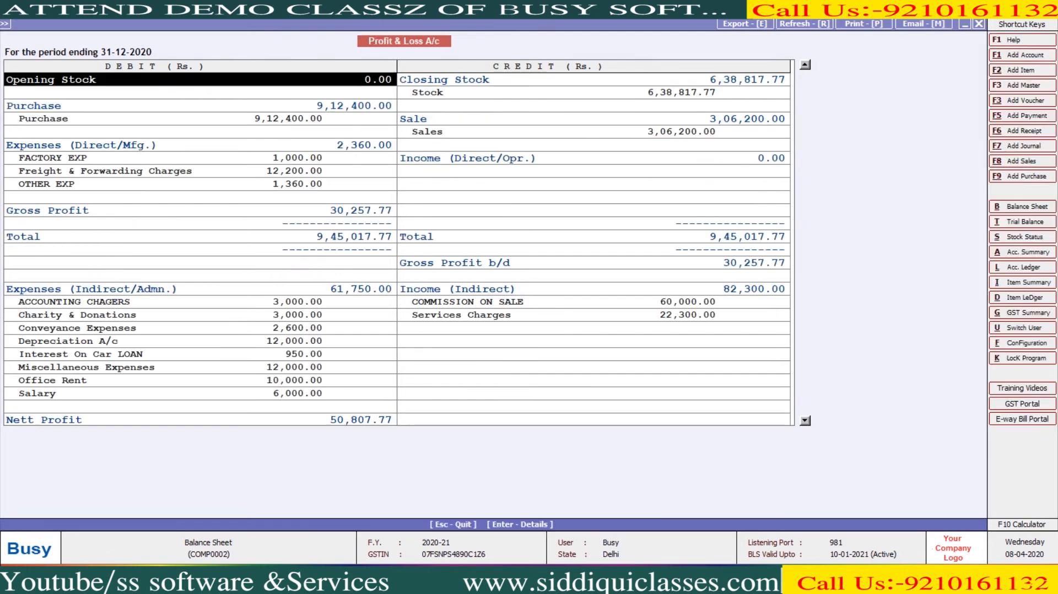
key(Down)
key(Down)
key(Down)
key(Down)
key(Down)
key(Down)
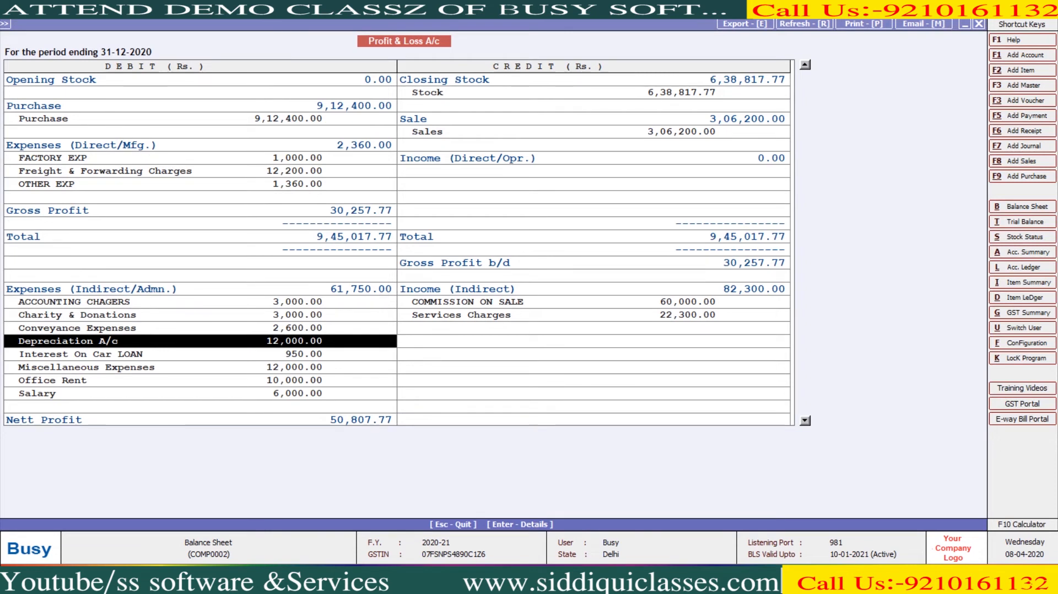
key(Escape)
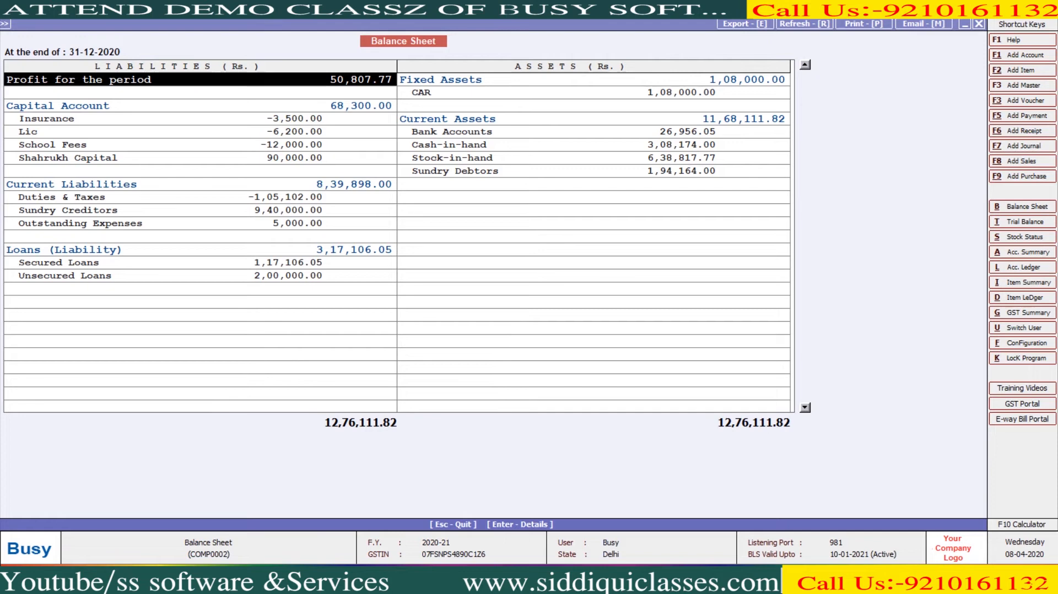
key(Return)
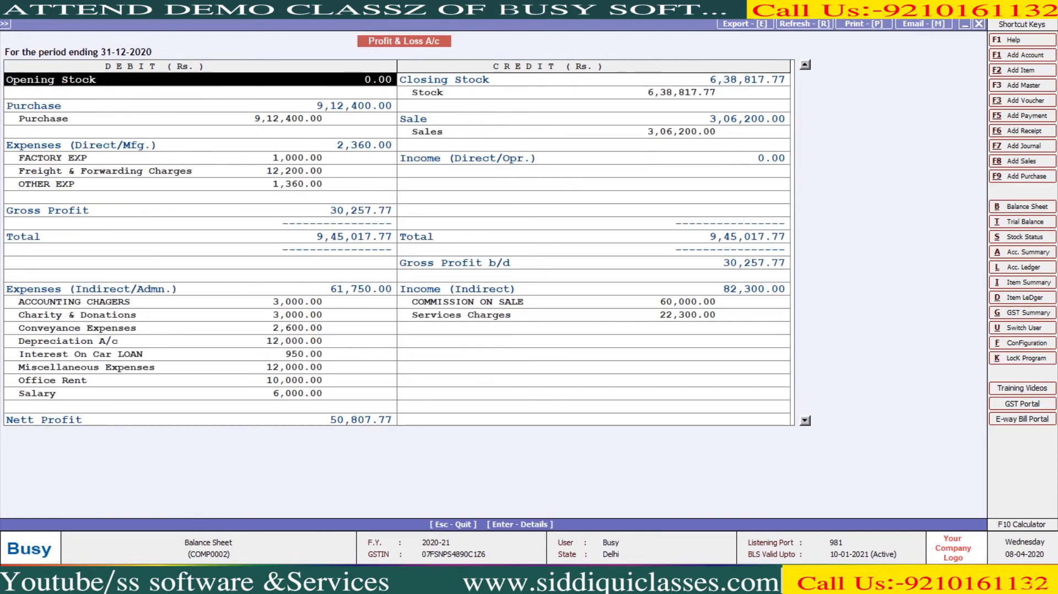
key(Escape)
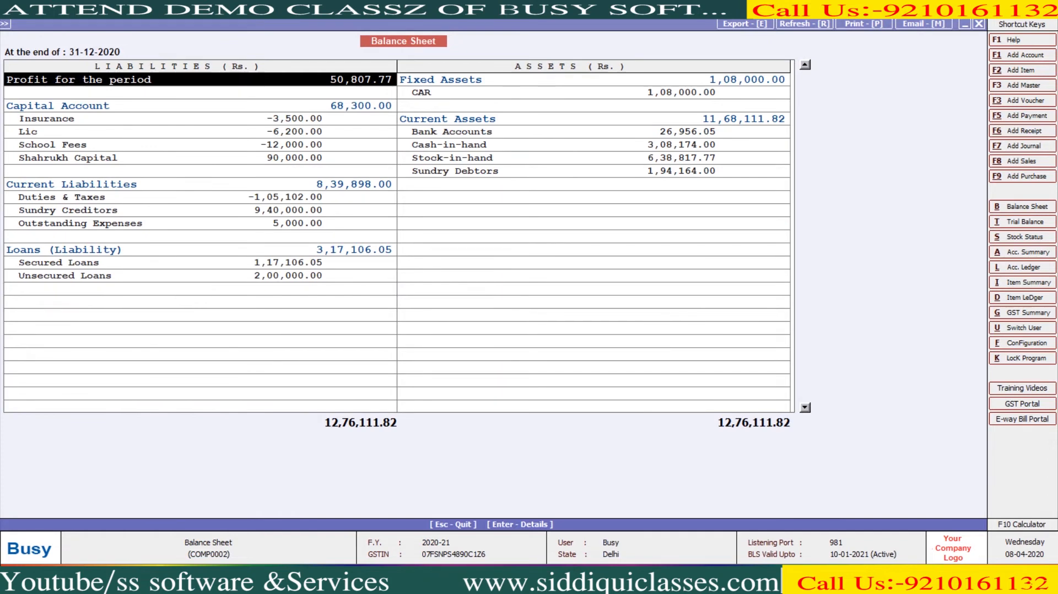
key(Return)
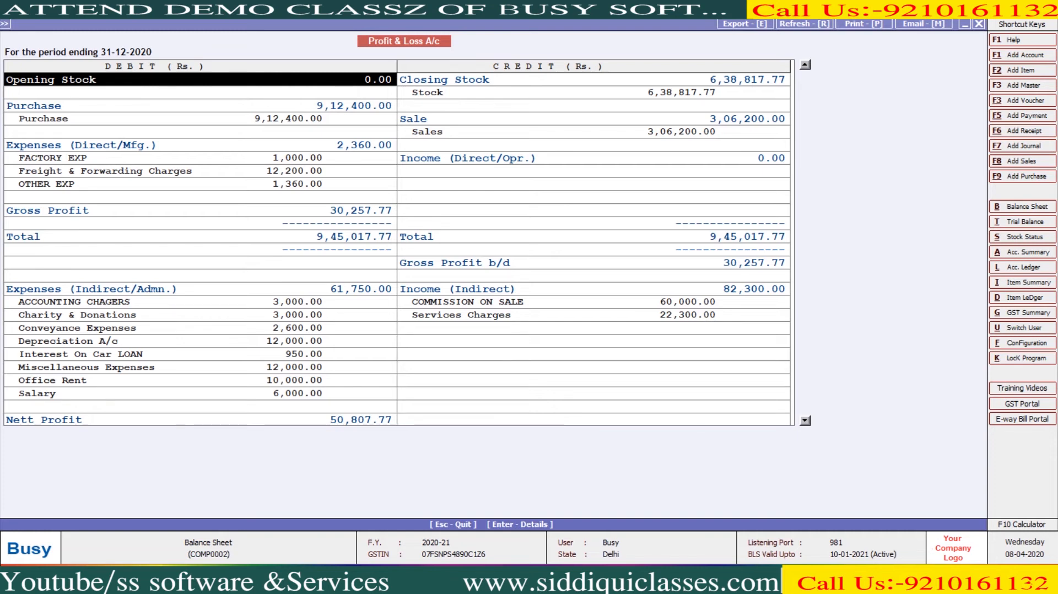
key(Right)
- Change Stock's December closing value to 7,38,817.77, freeze it with Y, and save
key(Return)
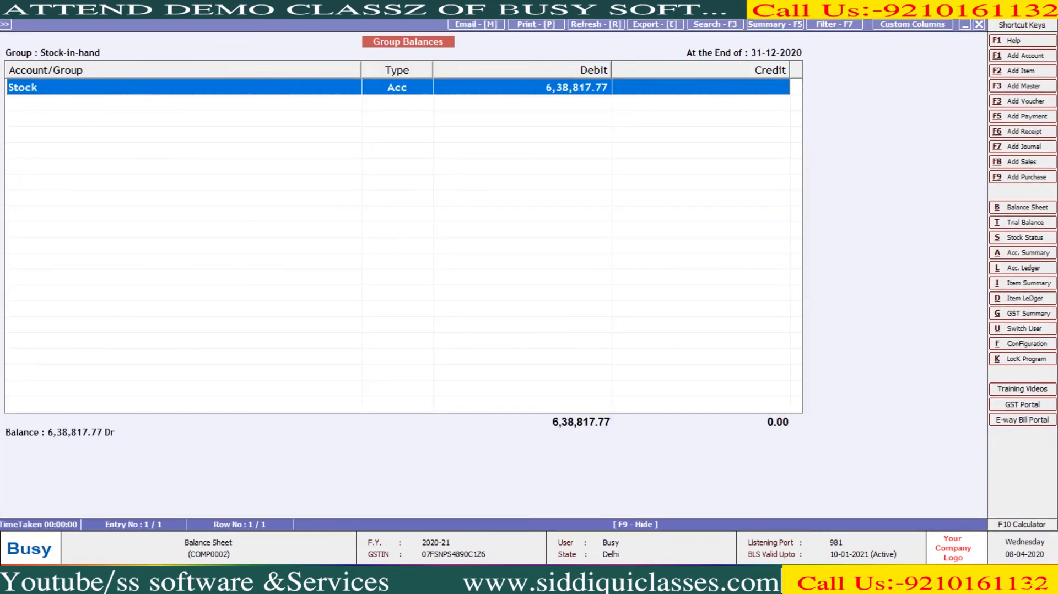
key(Return)
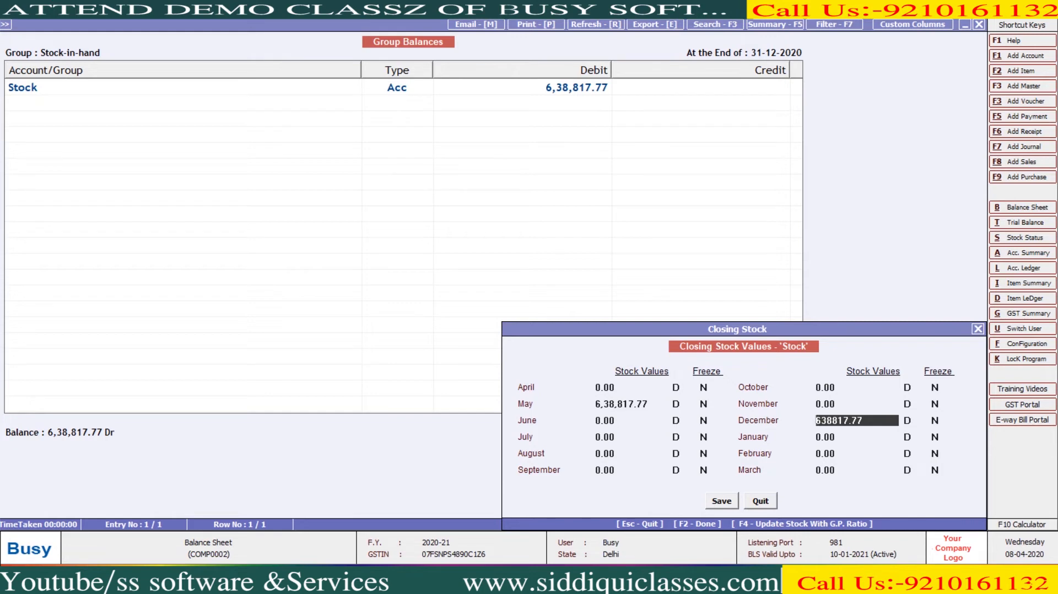
text(7)
key(Return)
key(Return)
text(y)
key(F2)
key(Return)
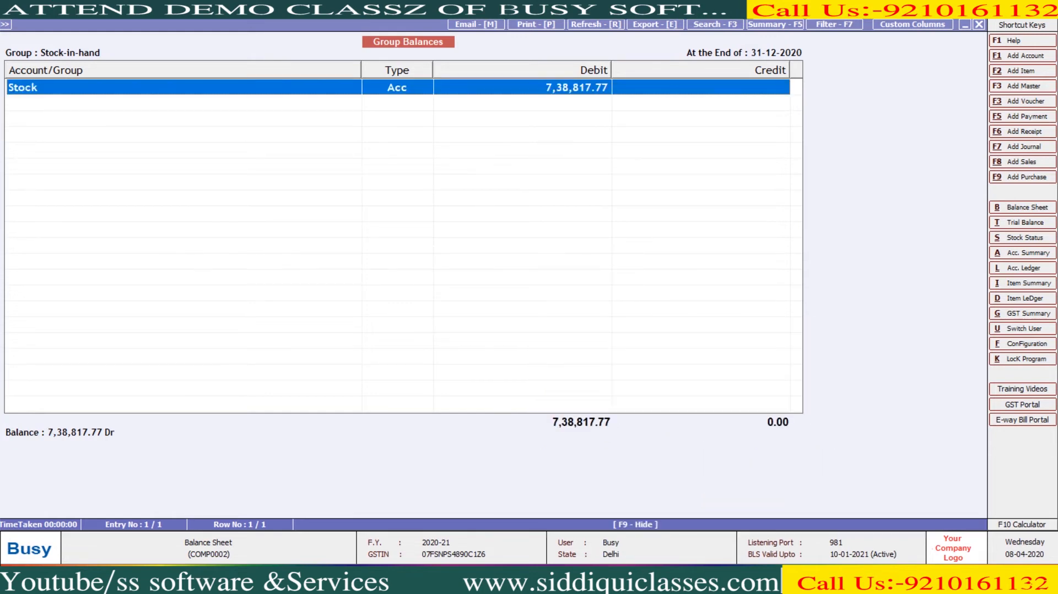
key(Escape)
- Check the refreshed Profit & Loss, then drill into Closing Stock's Stock-in-hand group balances
key(r)
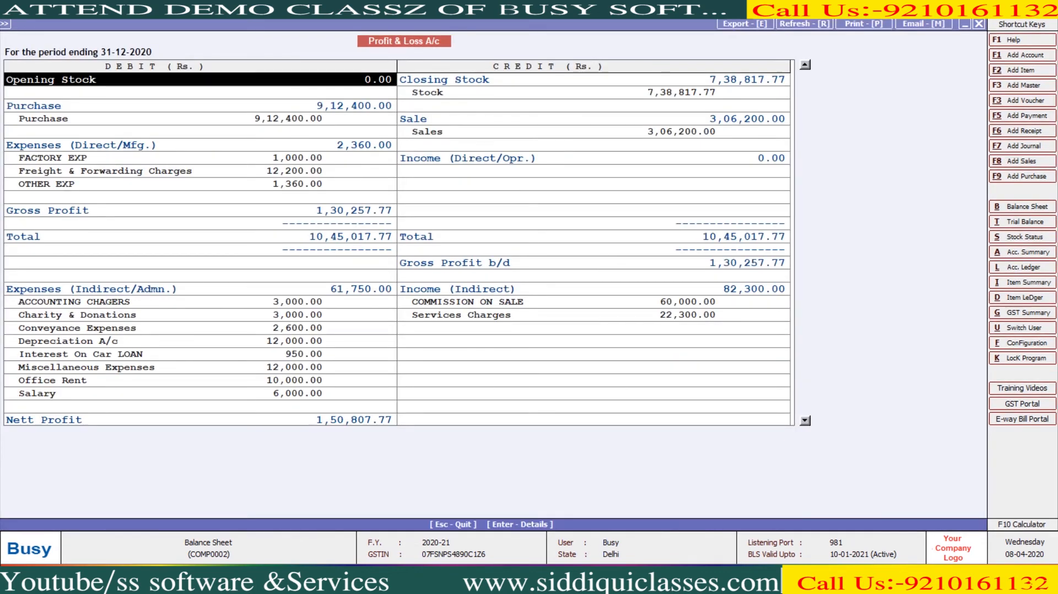
key(Page_Down)
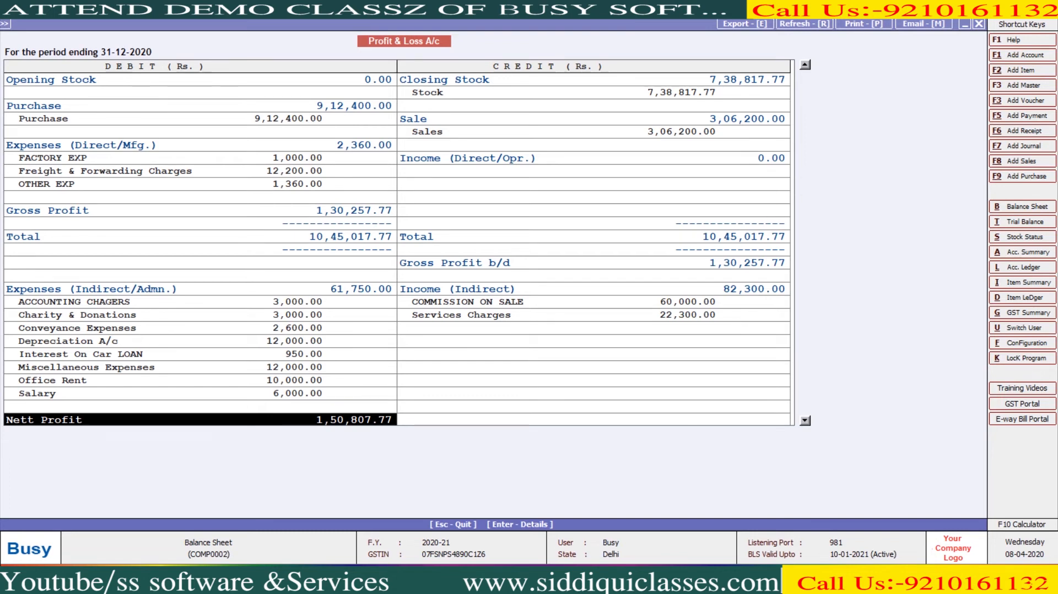
key(Up)
key(Up)
key(Up)
key(Up)
key(Up)
key(Up)
key(Up)
key(Up)
key(Up)
key(Up)
key(Up)
key(Up)
key(Up)
key(Up)
key(Up)
key(Up)
key(Up)
key(Up)
key(Up)
key(Up)
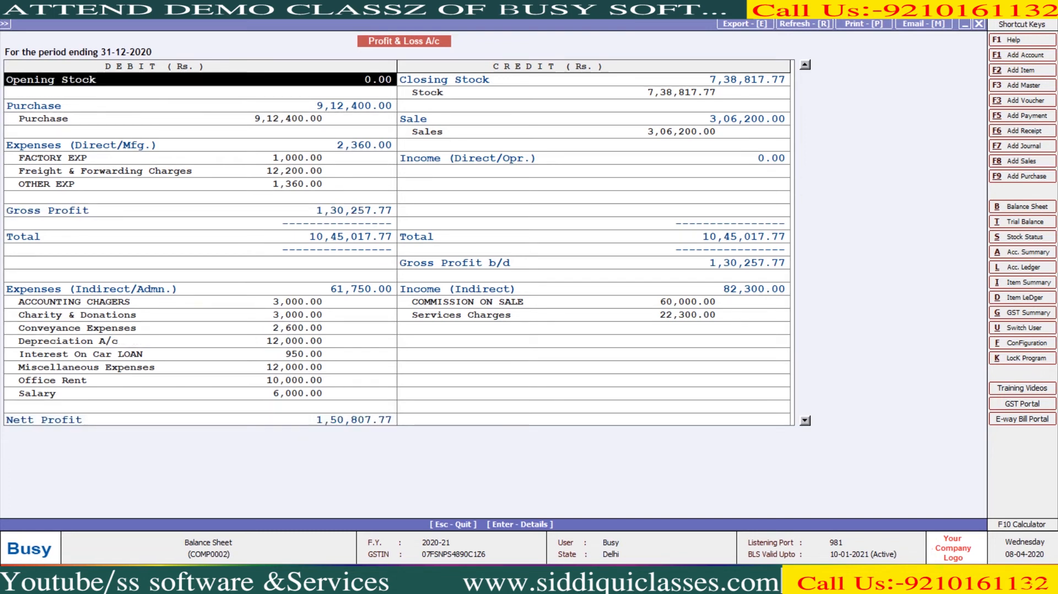
key(Right)
key(Return)
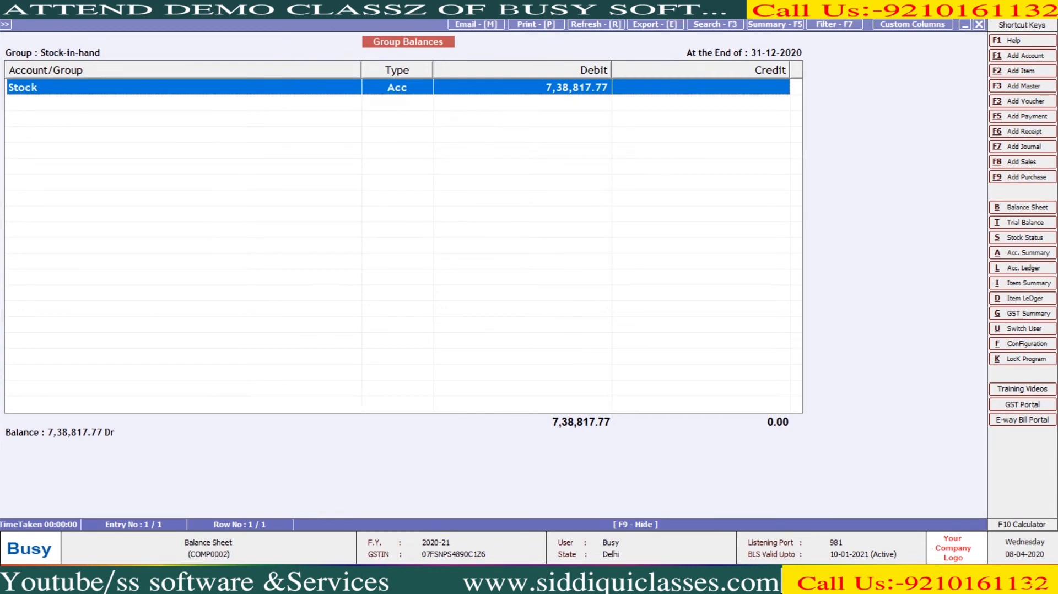
- Unfreeze December's closing stock for Stock by setting Freeze to N
key(Return)
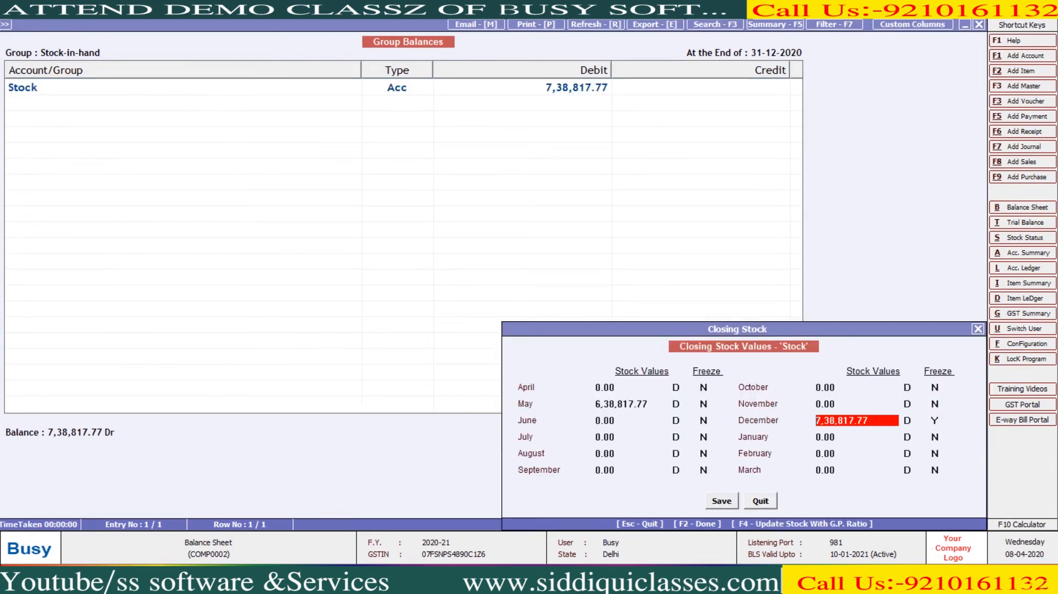
key(Return)
key(Up)
key(Return)
key(Return)
text(N)
key(Up)
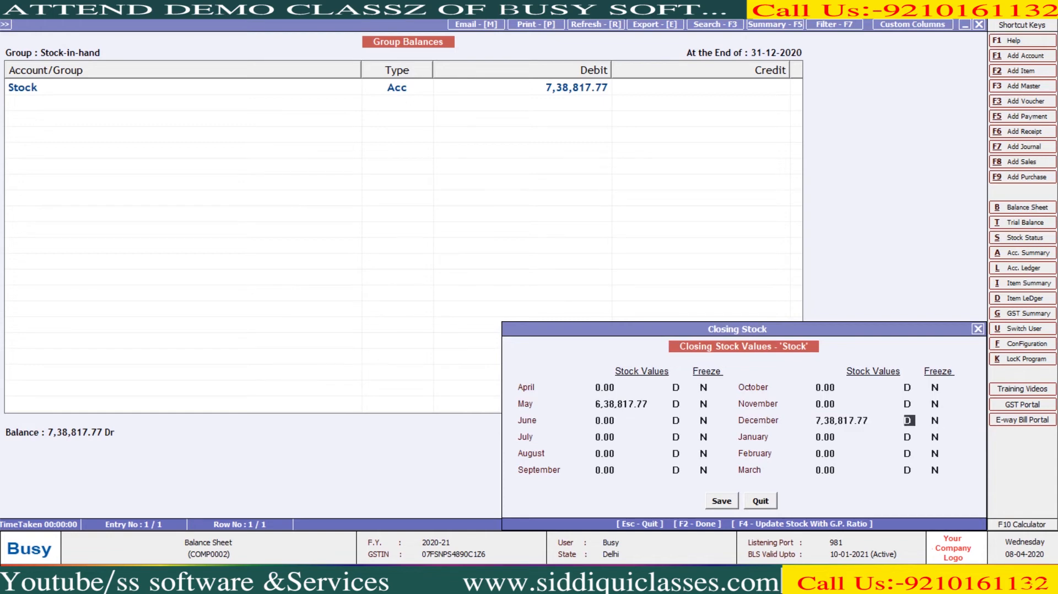
key(Up)
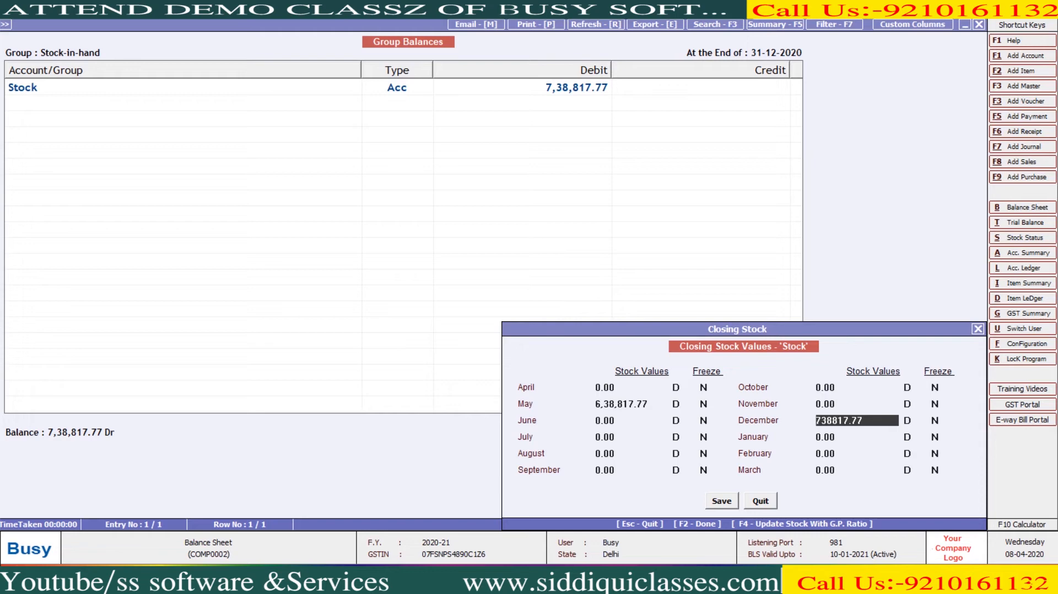
- Recalculate December closing stock with a 12% G.P. ratio to 6,45,304.00 and save
key(F4)
text(8)
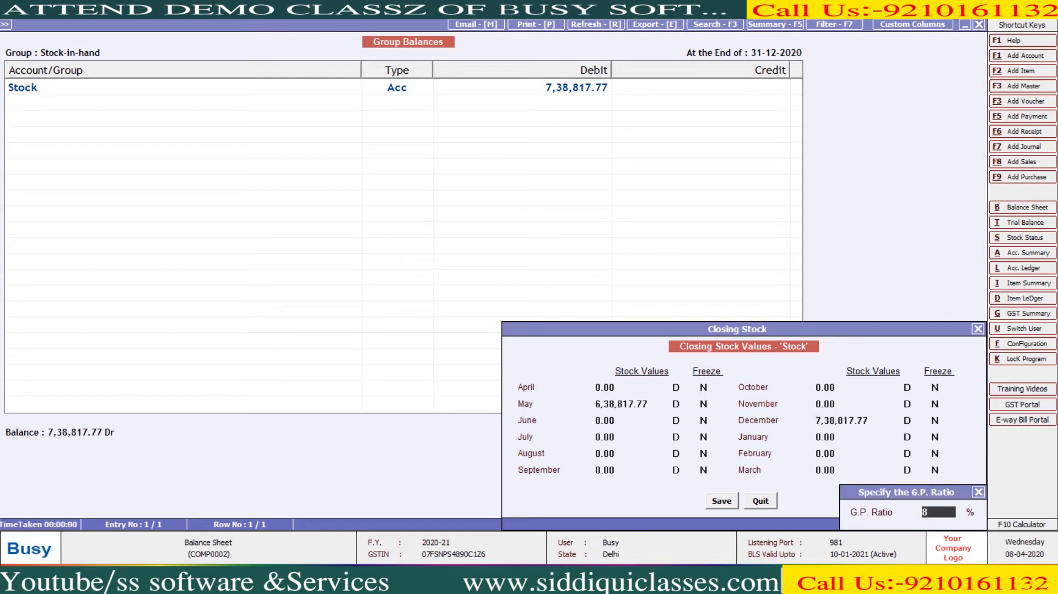
key(BackSpace)
text(12)
key(Return)
key(Return)
key(Return)
key(Return)
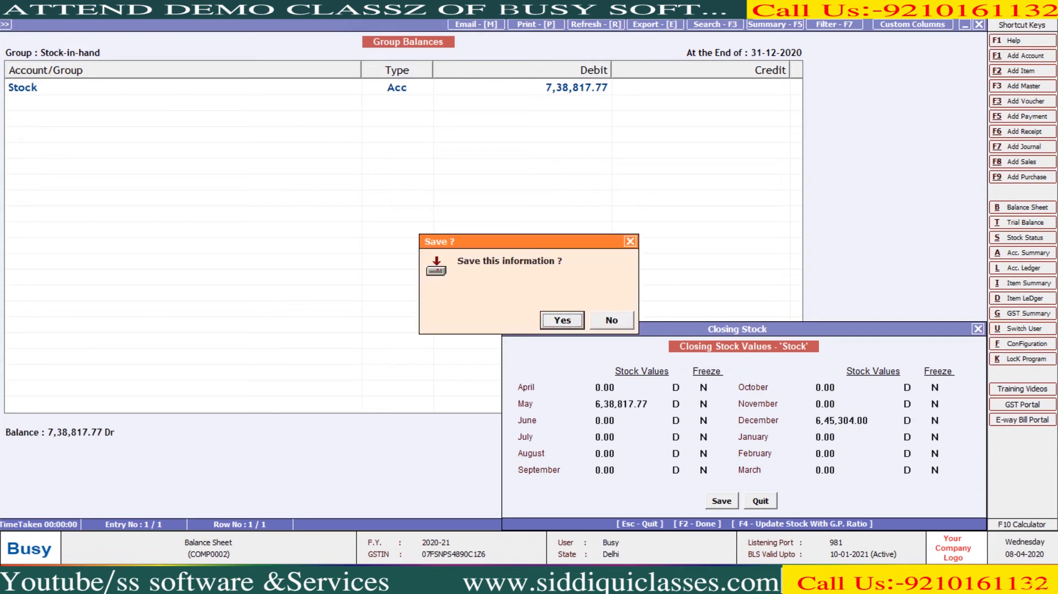
key(Return)
key(Escape)
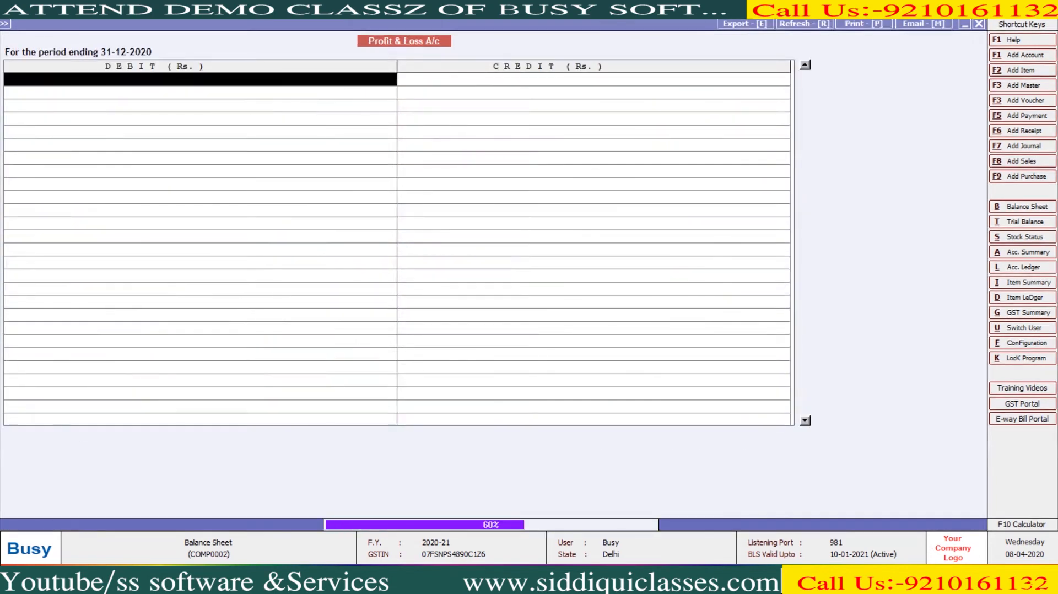
key(Down)
key(Down)
key(Down)
key(Down)
key(Down)
key(Down)
key(Down)
key(Down)
key(Down)
key(Down)
key(Down)
key(Down)
key(Down)
key(Down)
key(Down)
key(Down)
key(Down)
key(Down)
key(Down)
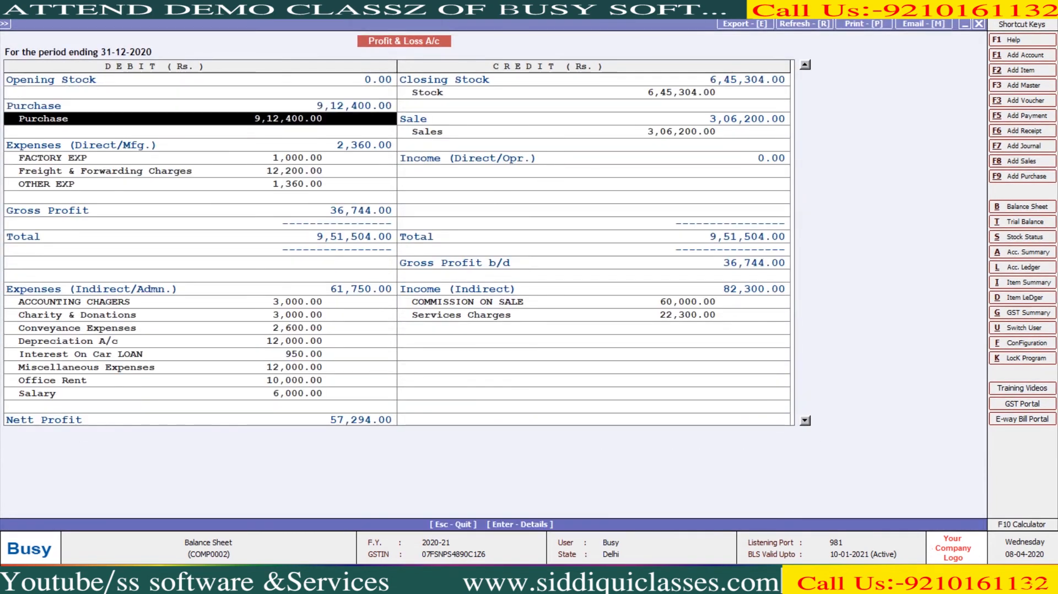
key(Down)
key(Down)
key(Down)
key(Down)
key(Down)
key(Down)
key(Down)
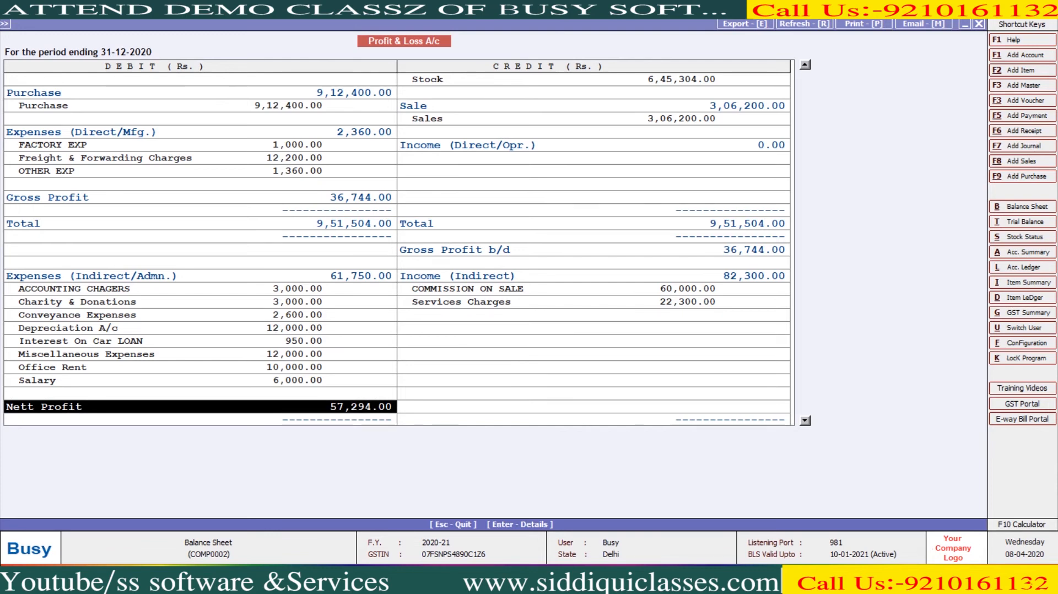
key(Up)
key(Up)
key(Up)
key(Up)
key(Up)
key(Up)
key(Up)
key(Up)
key(Up)
key(Up)
key(Up)
key(Up)
key(Up)
key(Up)
key(Up)
key(Up)
key(Up)
key(Up)
key(Up)
key(Up)
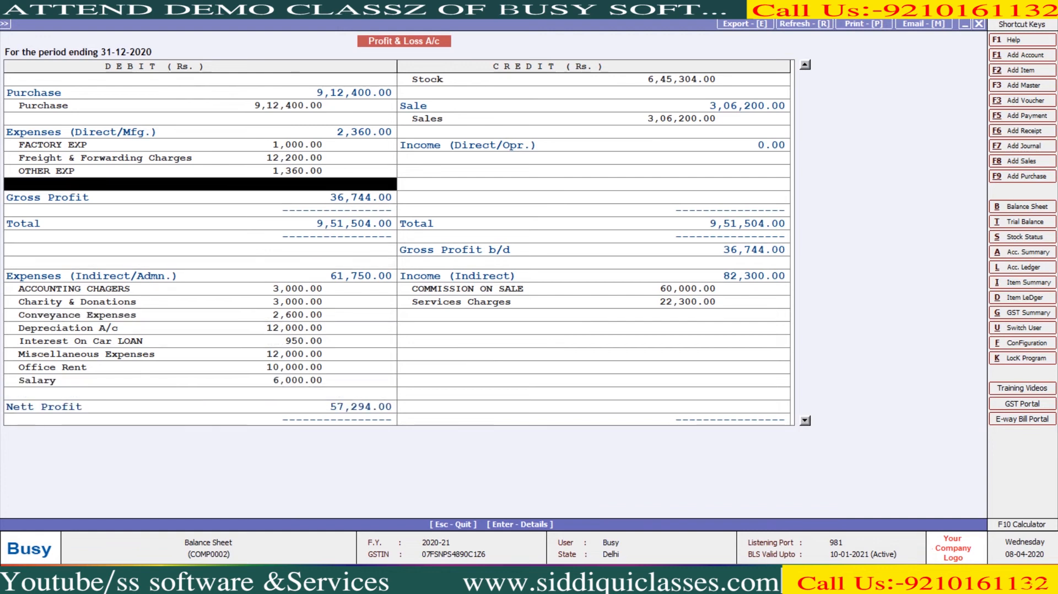
key(Right)
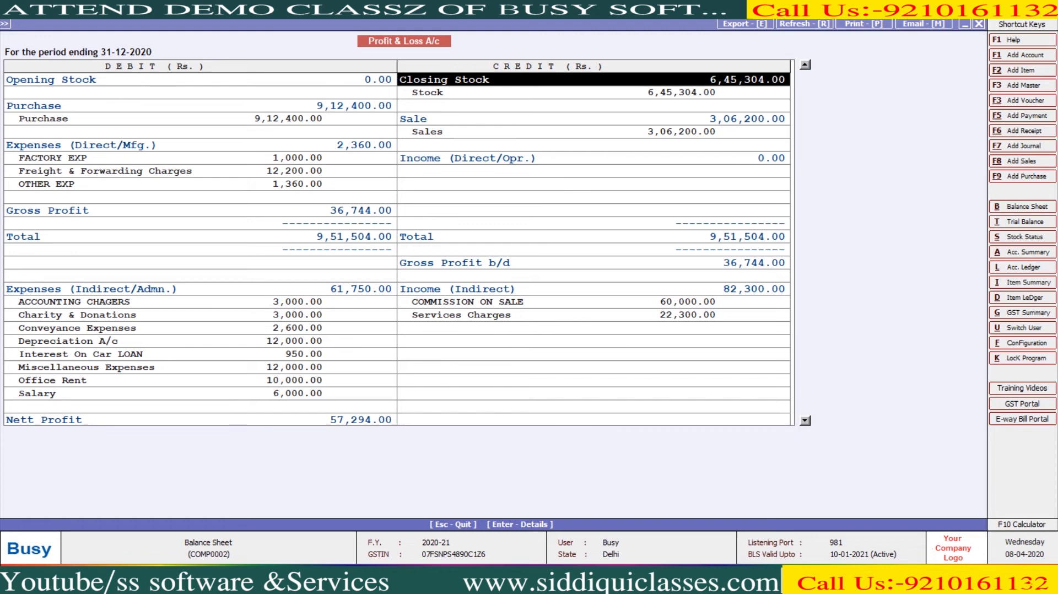
- Switch from Profit & Loss to the Balance Sheet, balanced at 12,82,598.05, then close it
key(Escape)
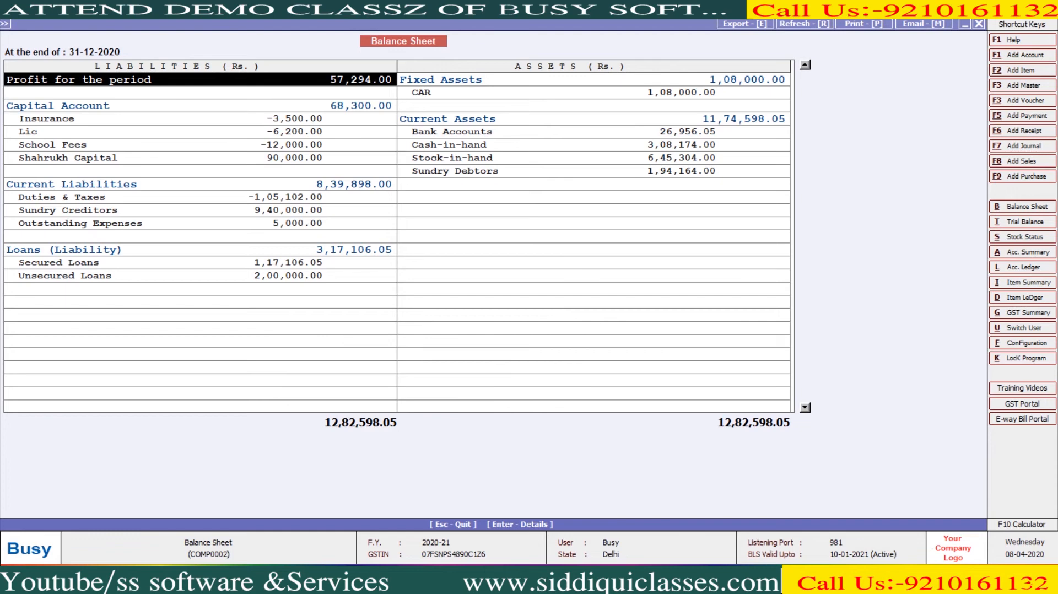
key(Escape)
- In a new journal voucher, create the account TDS ON COMMISSION under Current Assets
key(Escape)
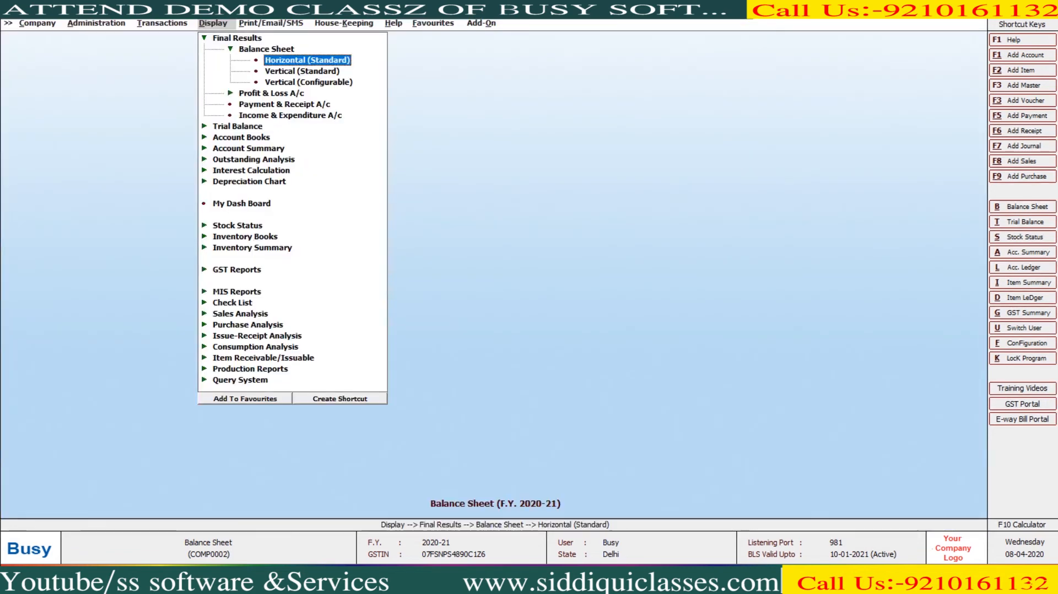
key(Escape)
key(Escape)
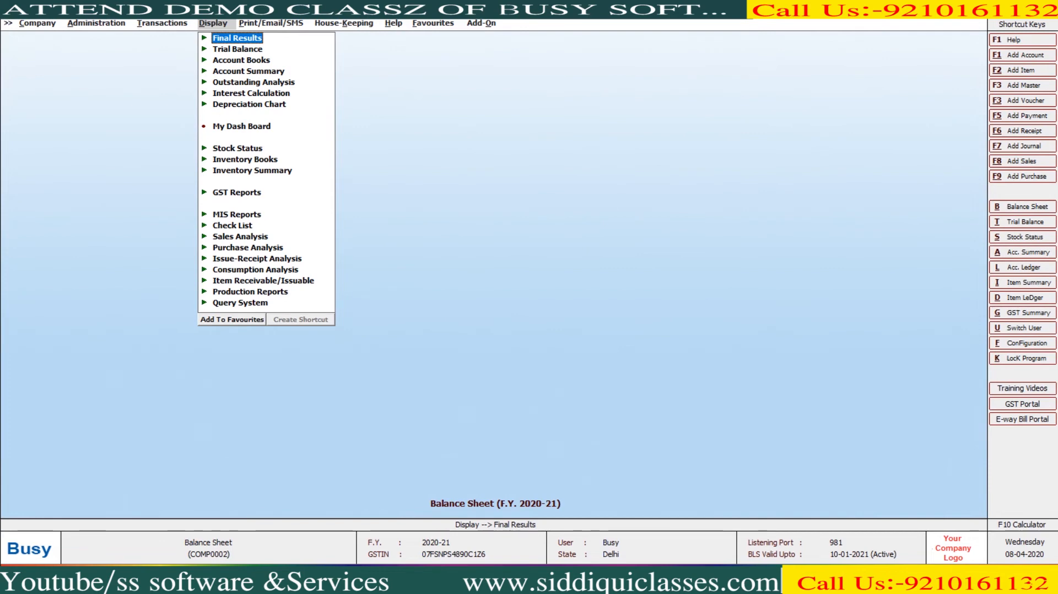
key(Left)
key(Return)
key(Return)
key(Return)
key(Return)
key(Return)
text(t)
key(alt+F1)
text(TDS ON COMMISSION)
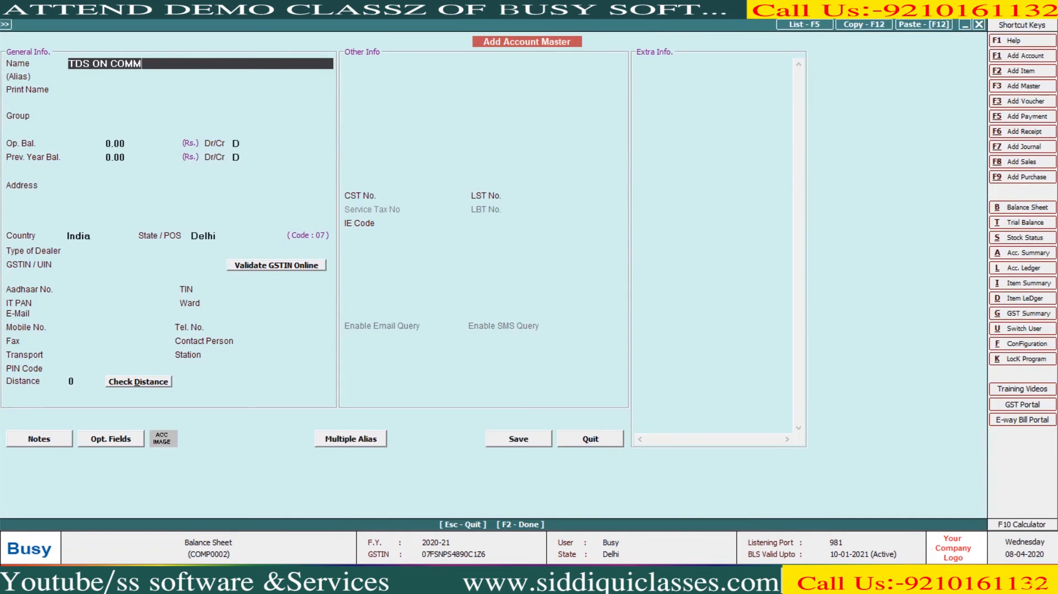
key(Return)
key(Return)
key(Return)
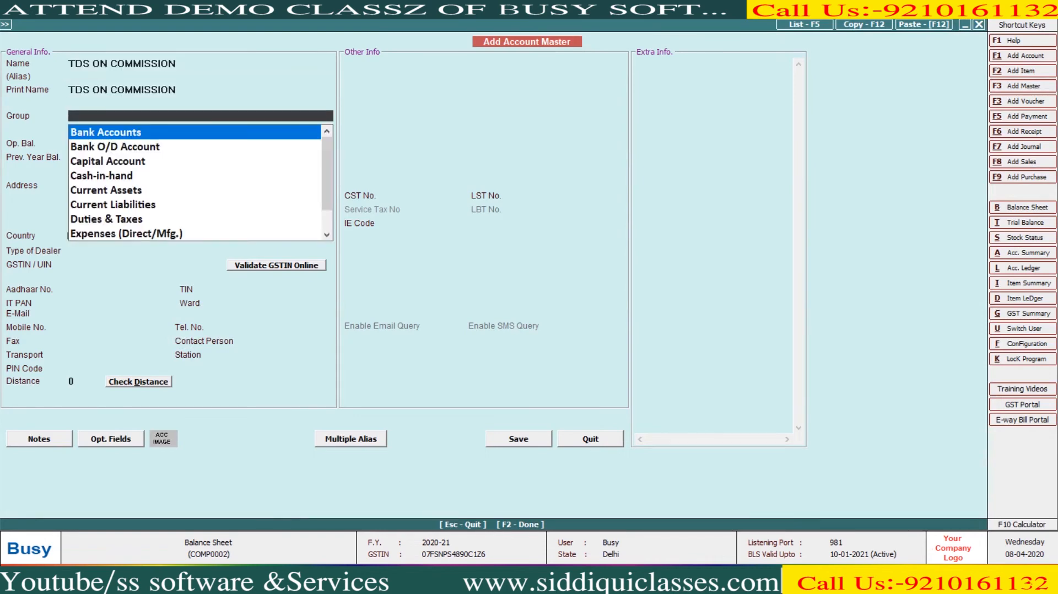
text(CUR)
key(Return)
key(F2)
key(Return)
- Debit TDS ON COMMISSION 12,000, credit the party account, and save the journal
key(Return)
text(12000)
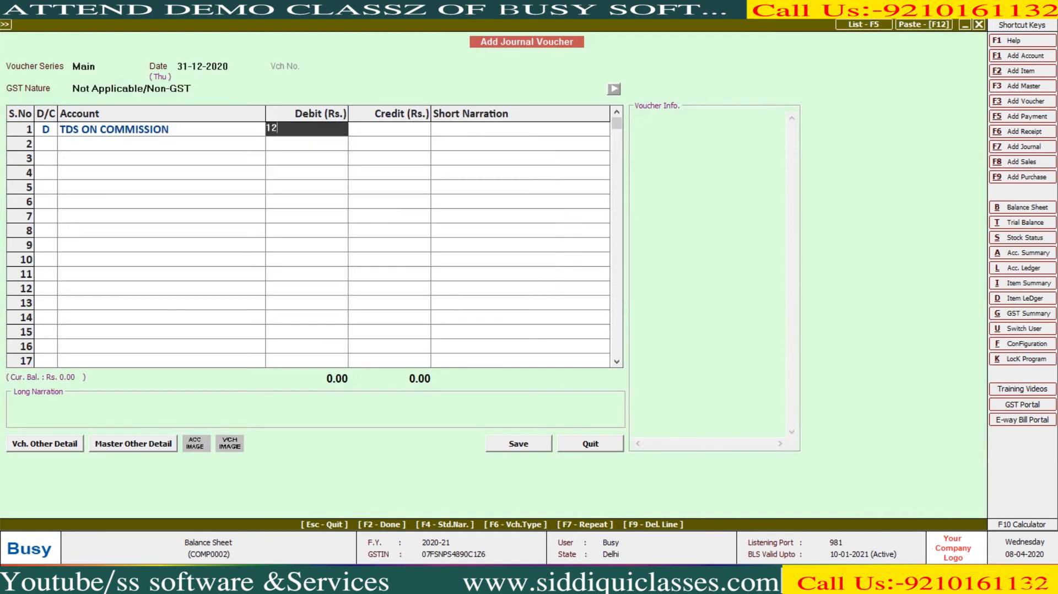
key(Return)
key(Return)
key(Return)
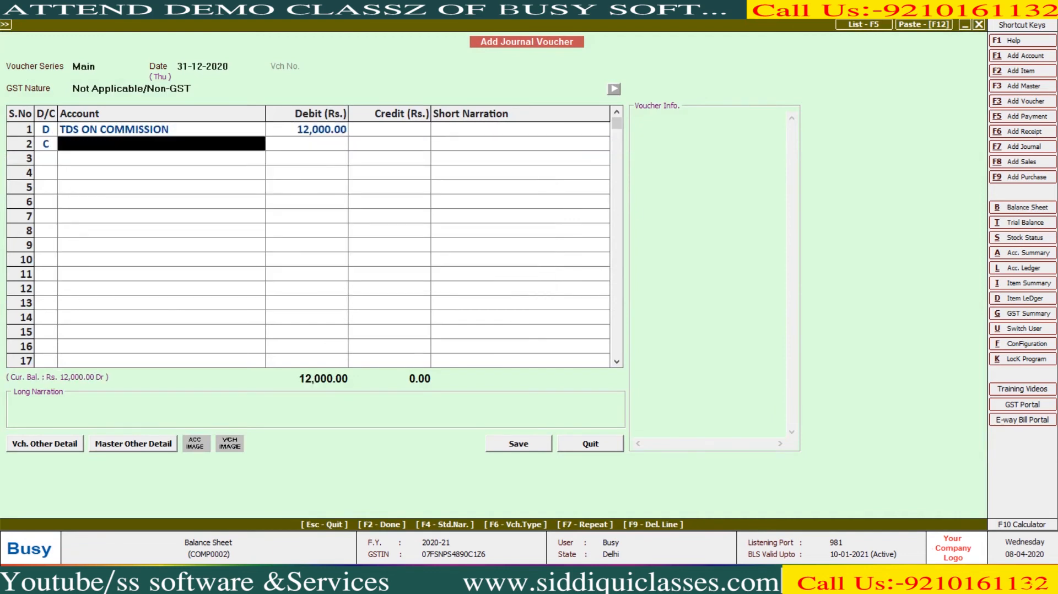
text(C)
key(BackSpace)
text(SS)
key(Return)
key(F2)
key(Return)
key(Escape)
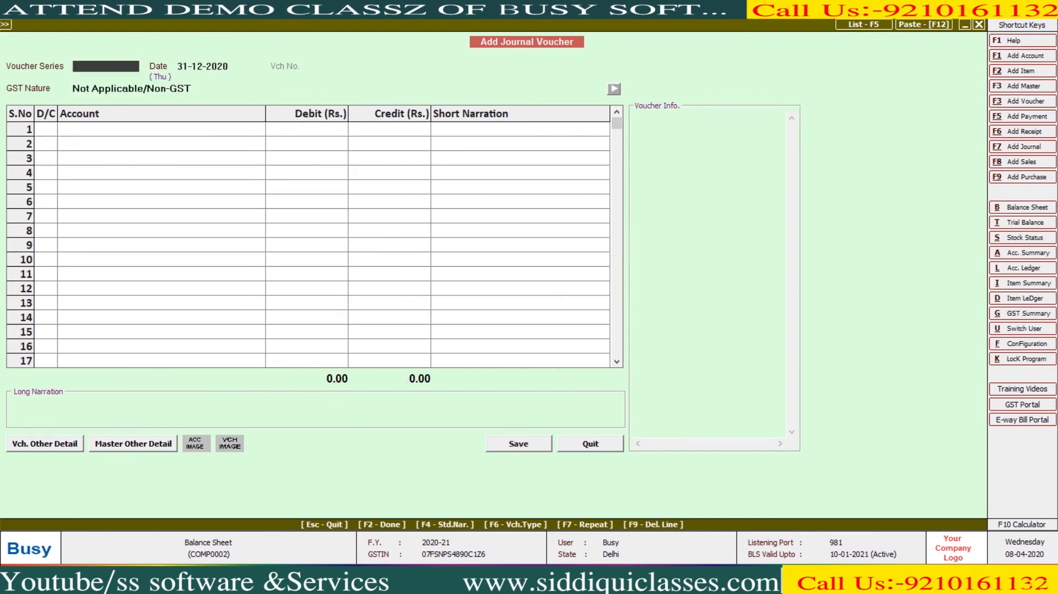
key(Escape)
- Reload the balance sheet and locate TDS ON COMMISSION on the Current Assets side
key(Return)
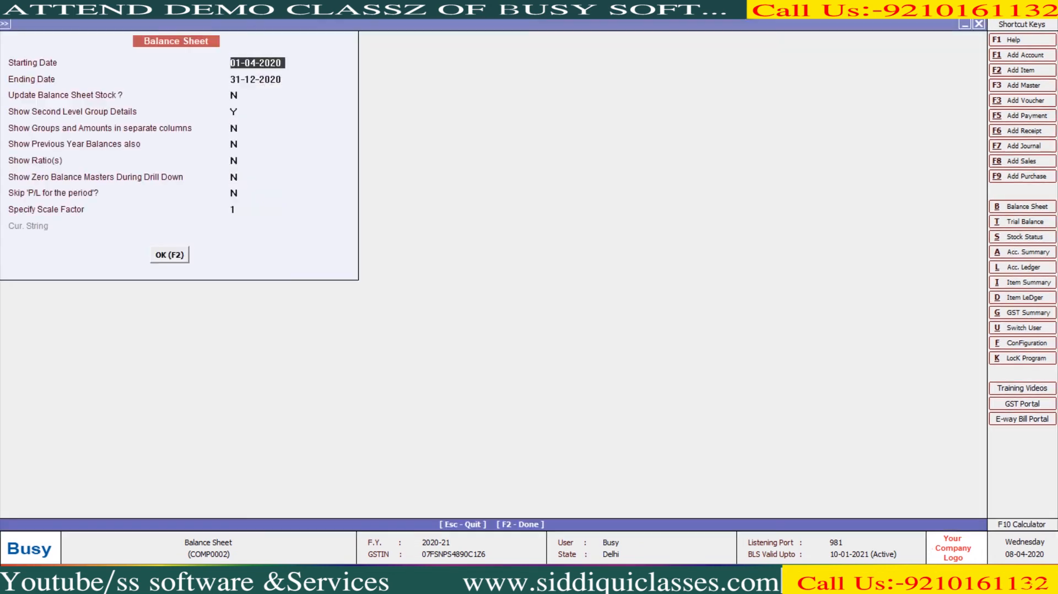
key(F2)
key(Escape)
key(Return)
key(Return)
key(F2)
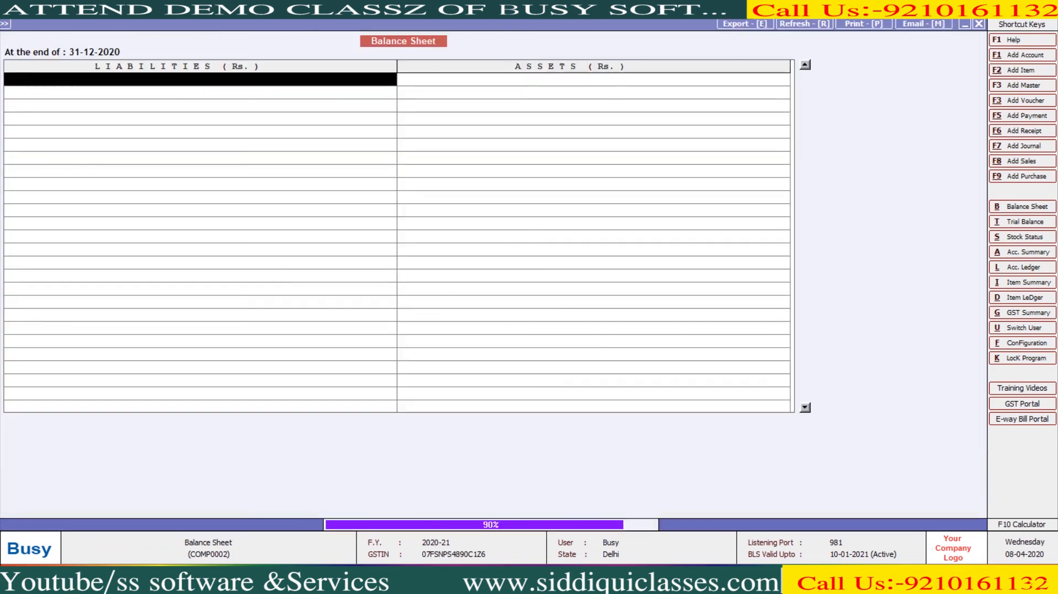
key(Down)
key(Down)
key(Down)
key(Down)
key(Down)
key(Down)
key(Down)
key(Down)
key(Right)
key(Up)
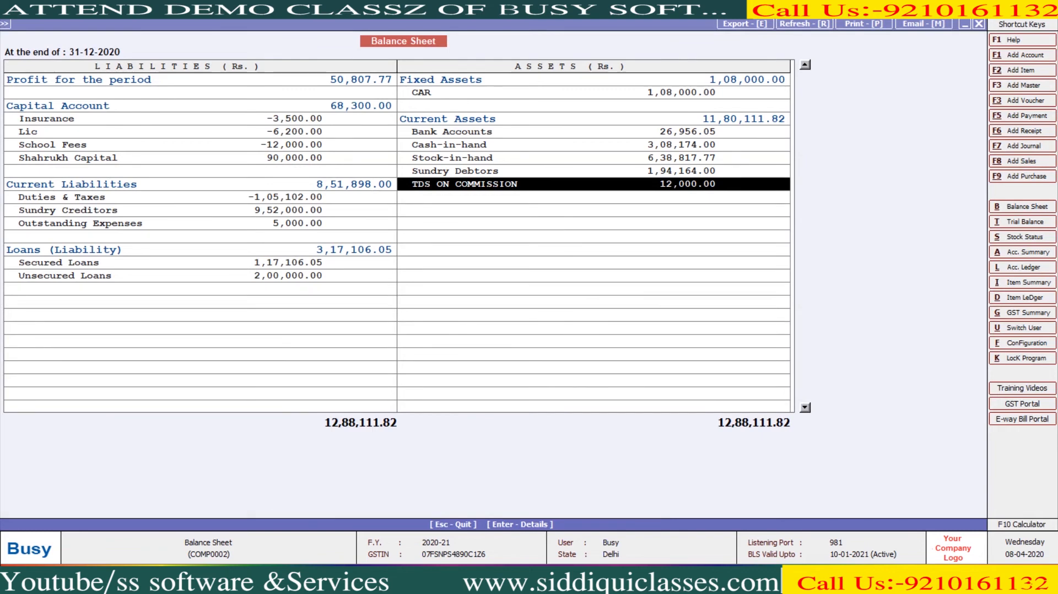
key(Escape)
key(Escape)
key(Left)
key(Return)
- Date the journal 31-03-2021 and create the ADVANCE TAX account under Current Assets
text(31)
key(Return)
key(Return)
key(Return)
key(alt+c)
text(ADVANCE TAX)
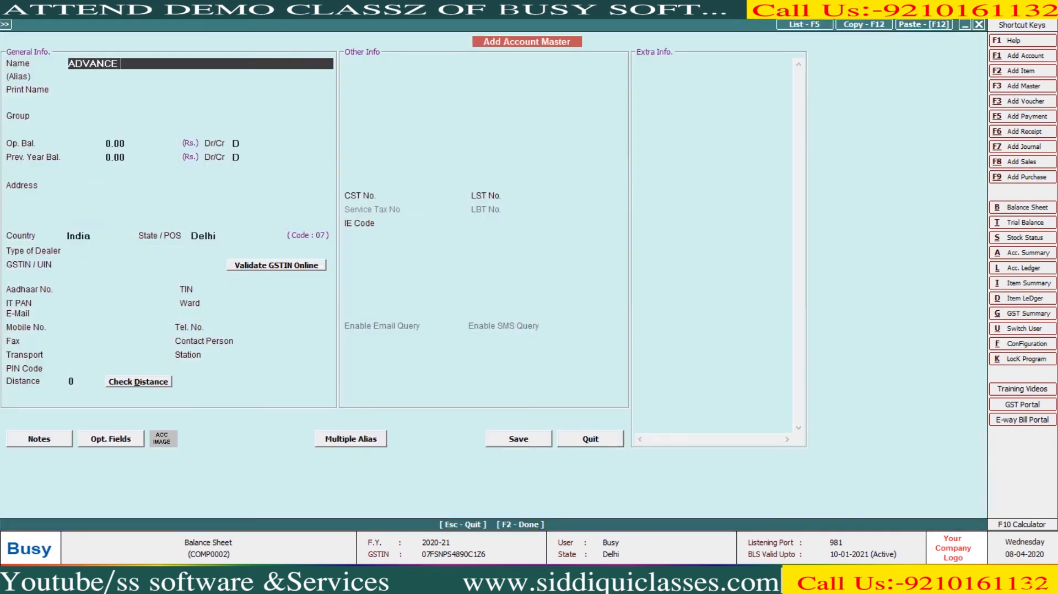
key(Return)
key(Return)
key(Return)
text(CU)
key(Return)
key(F2)
- Debit ADVANCE TAX 5,600, credit HDFC BANK, and save the journal
key(Return)
text(5,600)
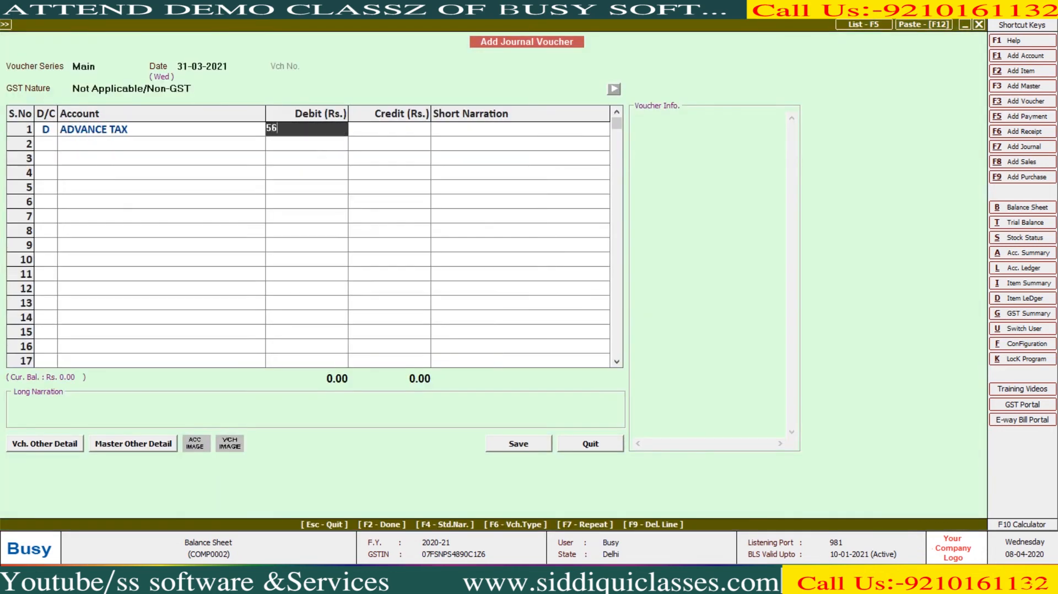
key(Return)
key(Return)
text(G)
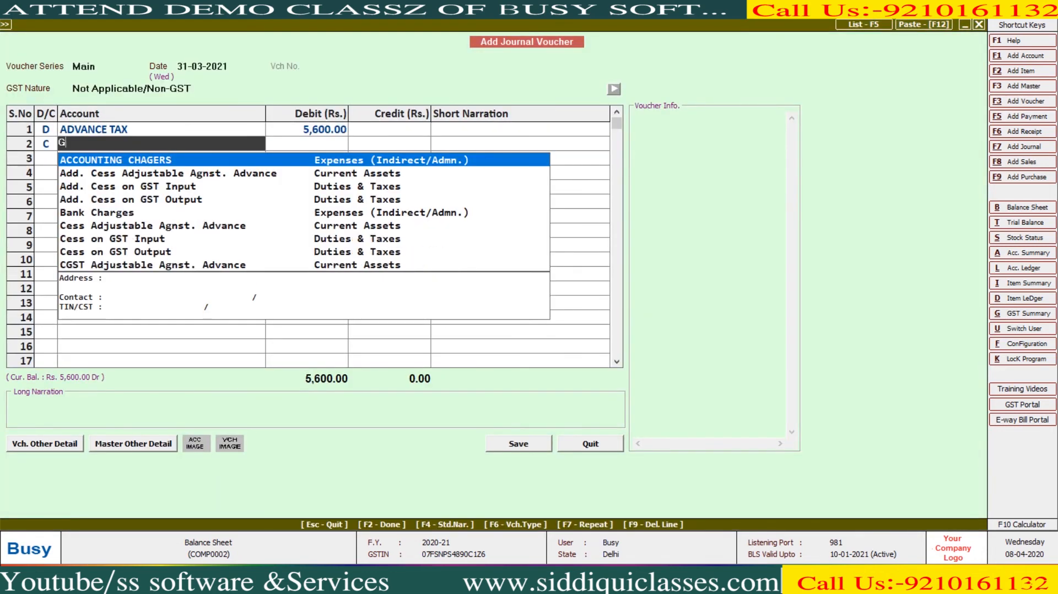
key(BackSpace)
text(G)
key(BackSpace)
text(HDF)
key(Return)
key(F2)
key(Return)
key(Escape)
key(Escape)
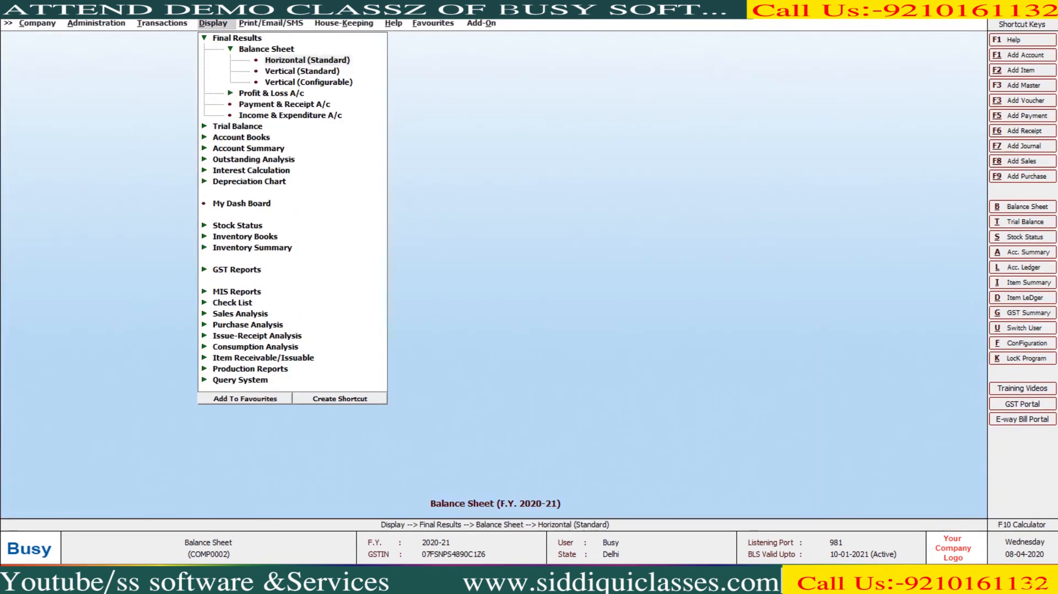
- Reload the balance sheet with stock update Y and check ADVANCE TAX and Capital Account
key(Return)
key(F2)
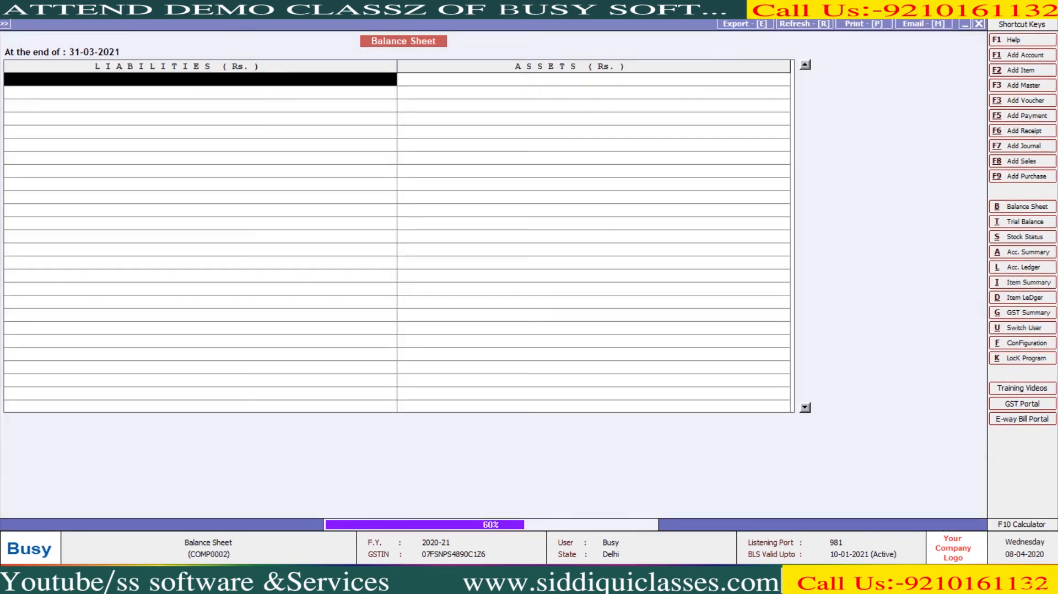
key(Escape)
key(Return)
key(Return)
text(Y)
key(F2)
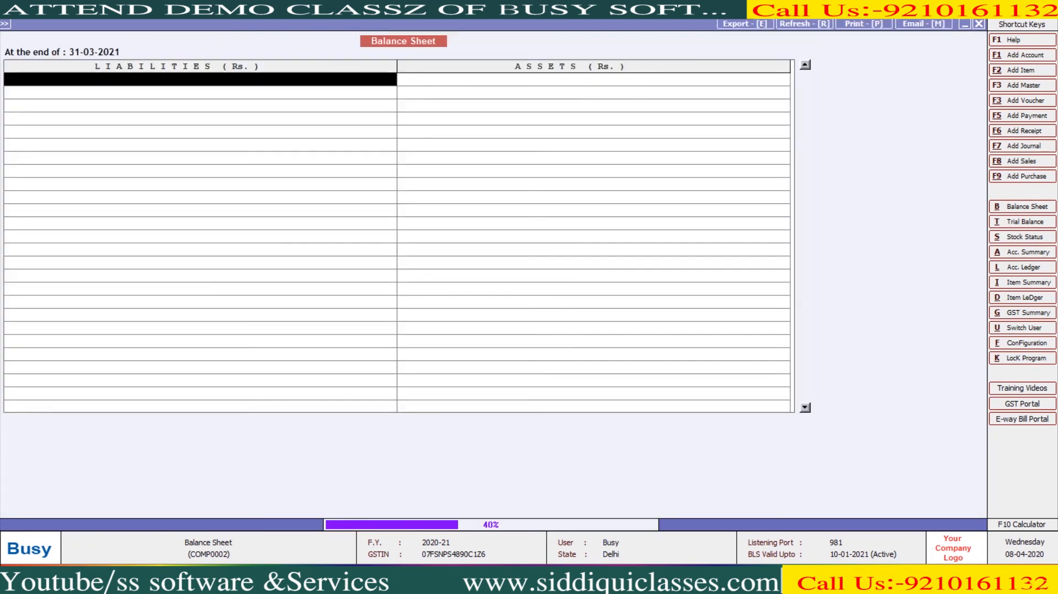
key(Down)
key(Down)
key(Down)
key(Down)
key(Down)
key(Down)
key(Down)
key(Down)
key(Right)
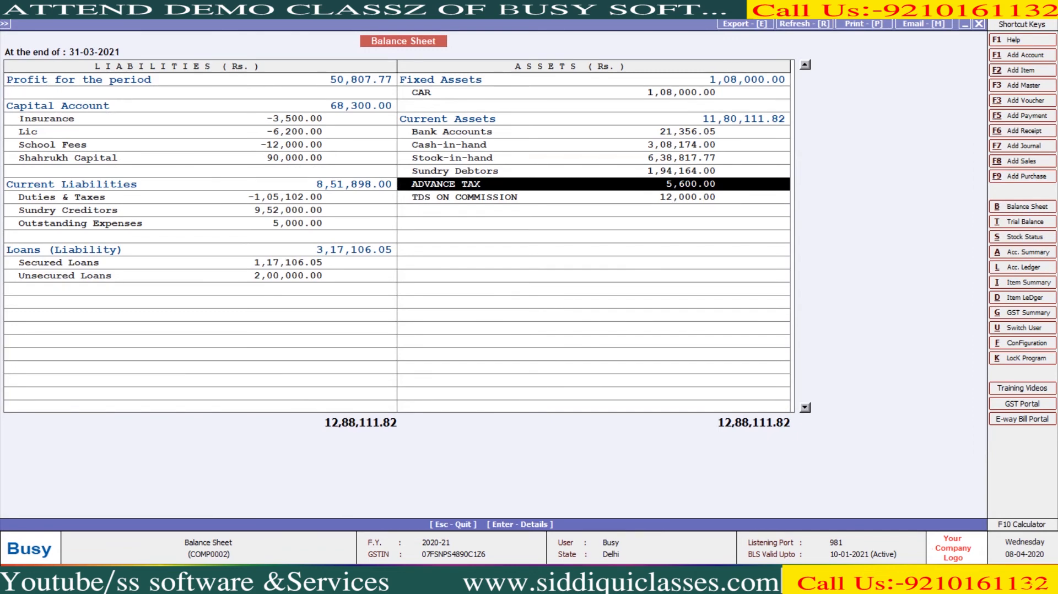
click(200, 106)
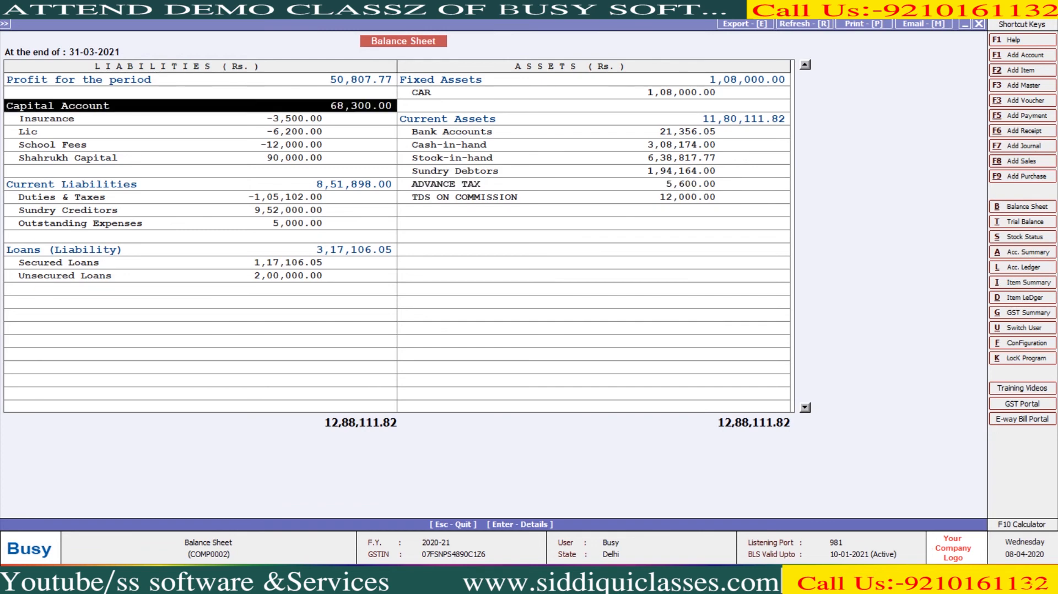
key(Escape)
key(Escape)
key(Left)
key(Return)
key(Return)
key(Return)
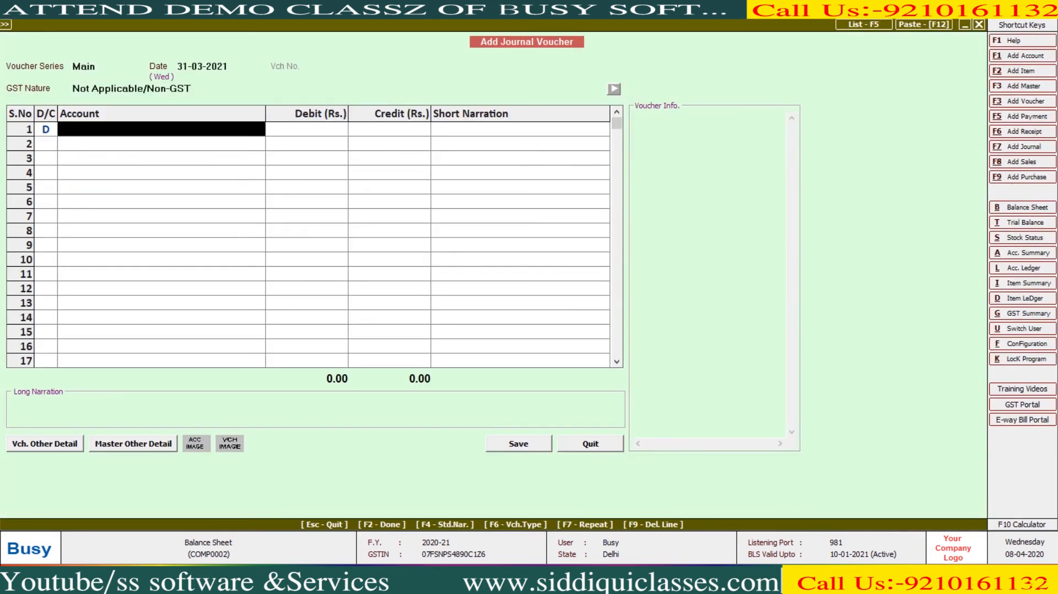
- Try to pick the Profit & Loss account in the new journal voucher's first row
text(pROF)
key(shift+Tab)
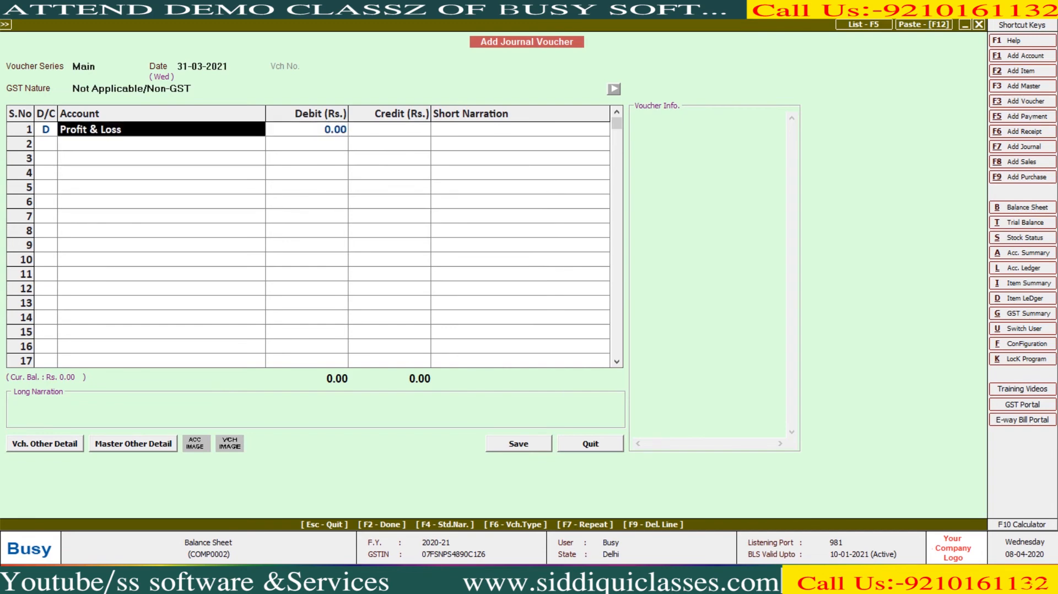
text(pR)
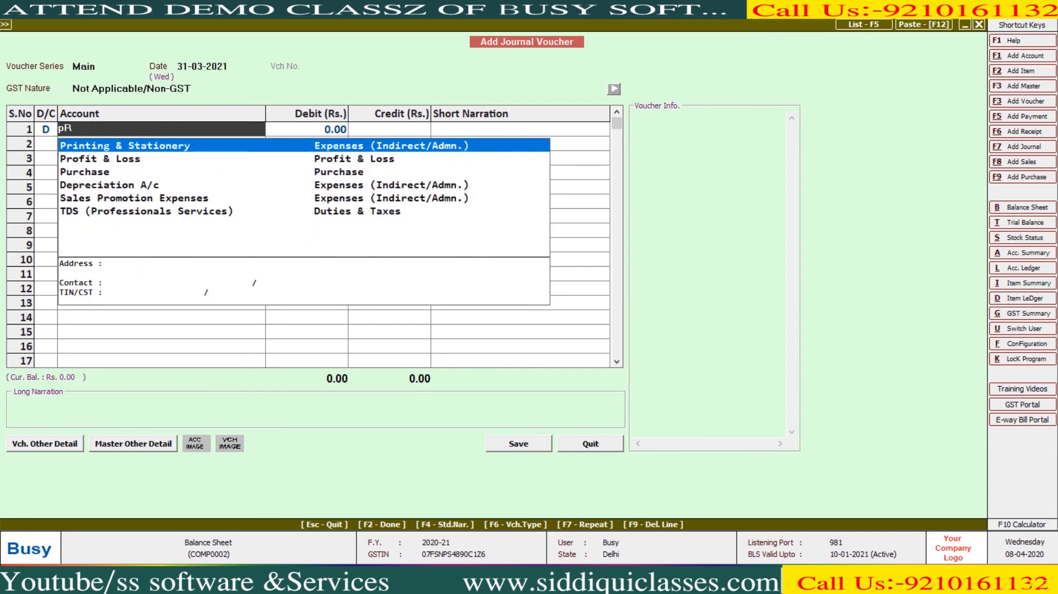
key(BackSpace)
key(BackSpace)
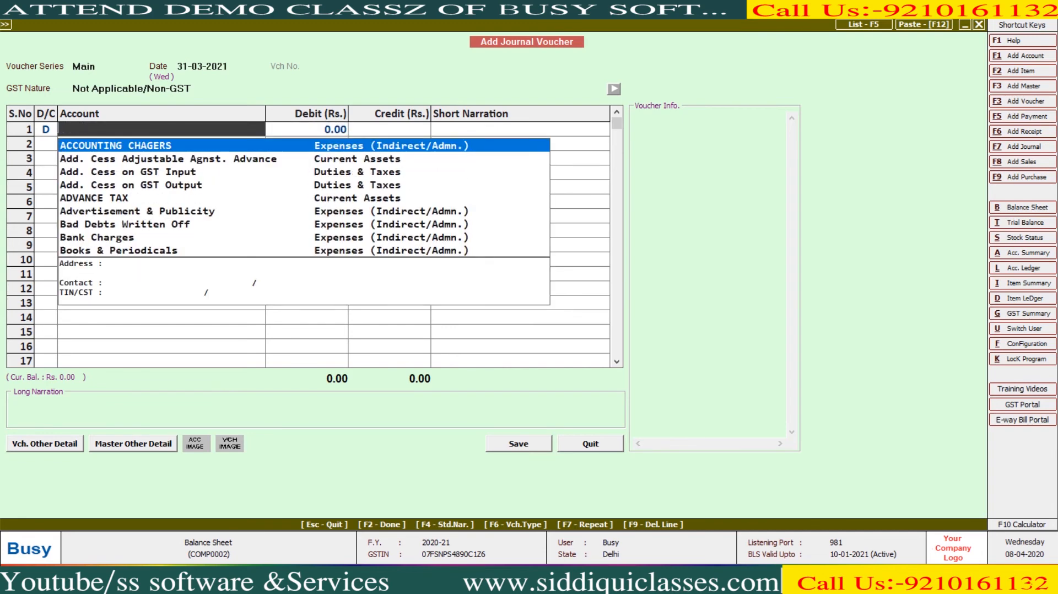
text(PR)
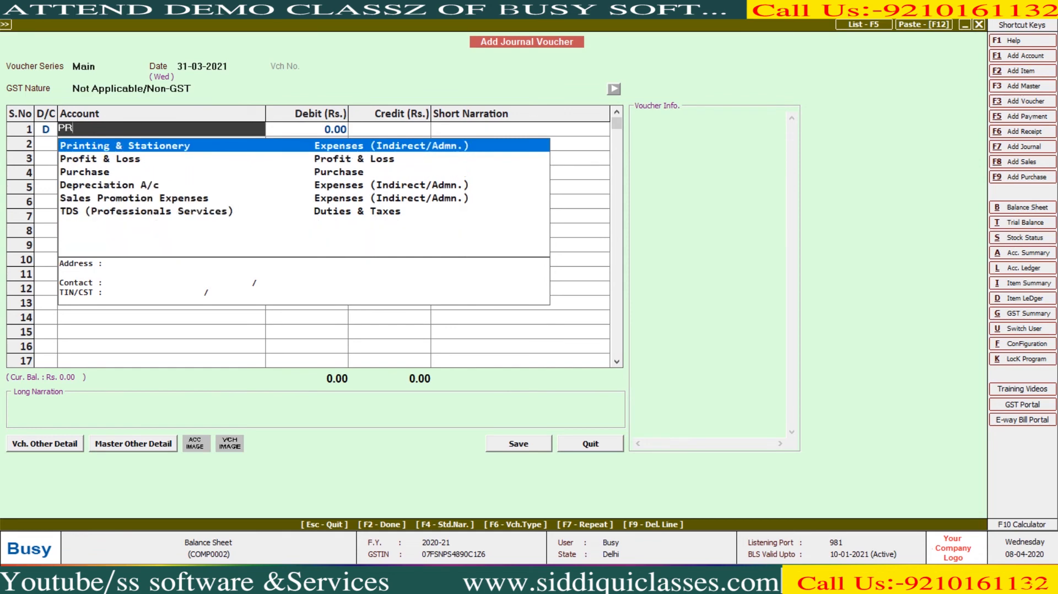
key(Down)
key(Return)
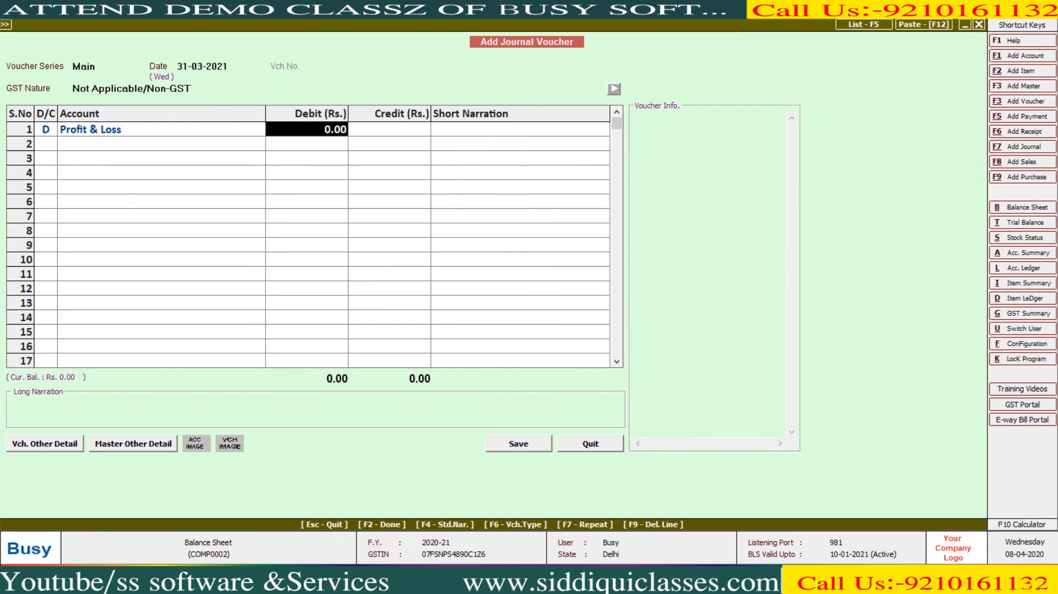
text(prof)
key(BackSpace)
key(BackSpace)
key(BackSpace)
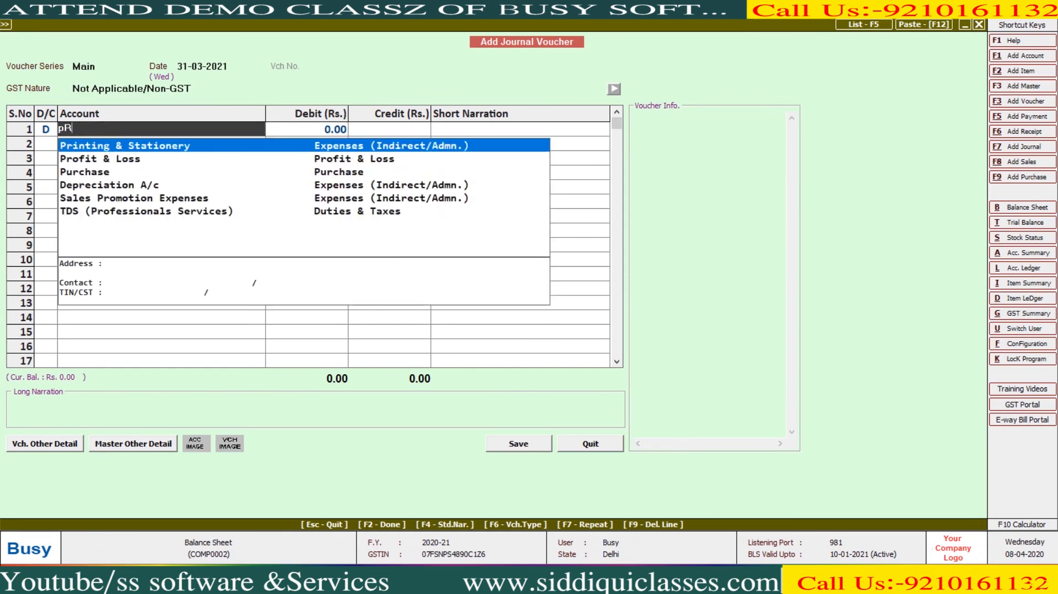
text(ri)
key(Escape)
key(Return)
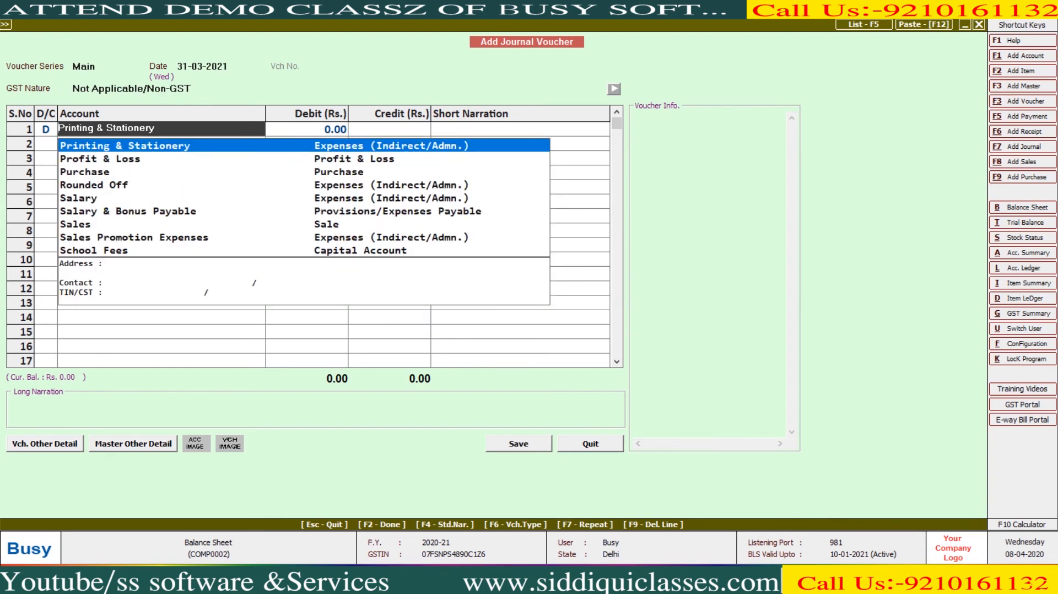
key(Escape)
key(Return)
- Abandon the new 'PROFIT AND LISS' account and quit the journal voucher unsaved
key(alt+F1)
text(PROFIT)
text( AND LISS)
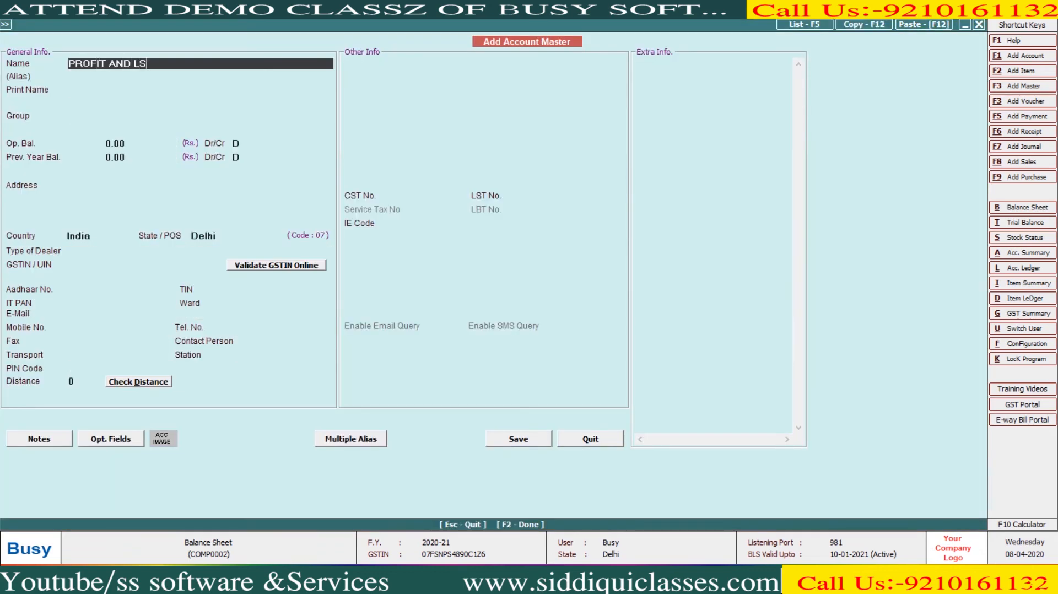
key(Escape)
key(Escape)
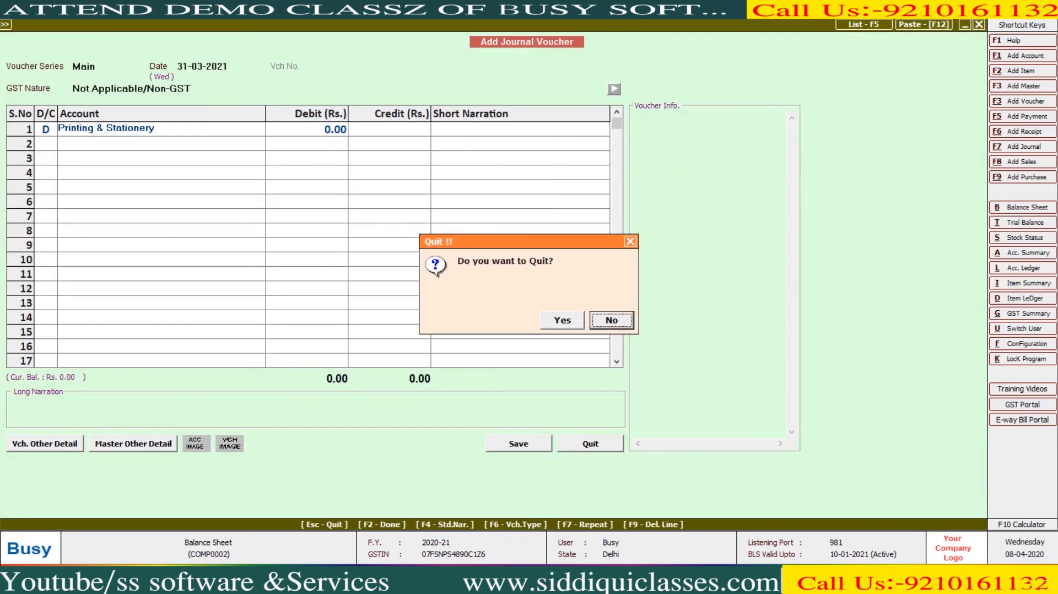
key(y)
- Reopen the horizontal balance sheet, totalling 12,88,111.82, then close it to the report list
key(Right)
key(Return)
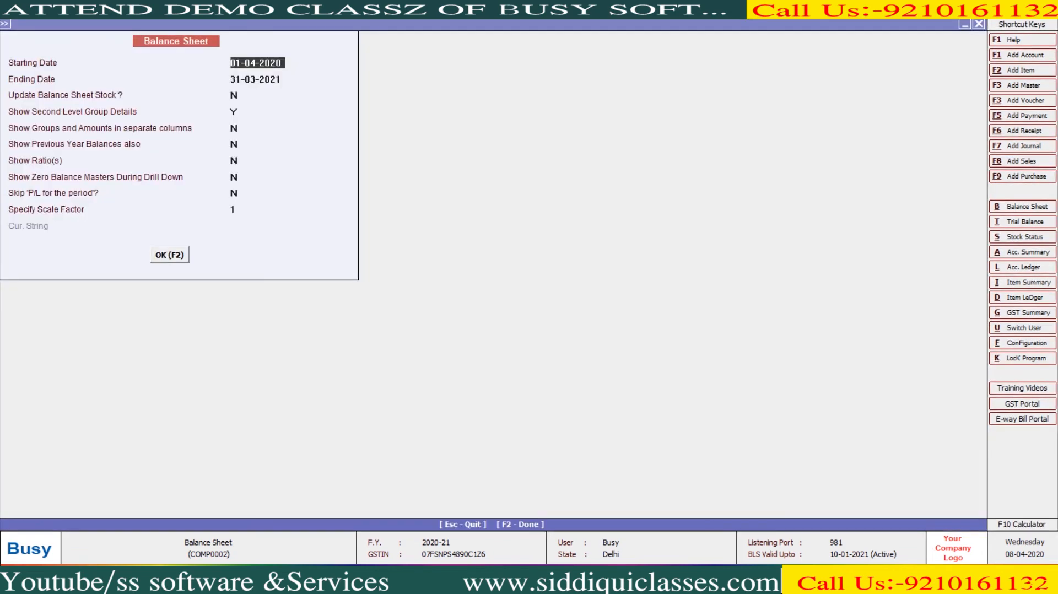
key(F2)
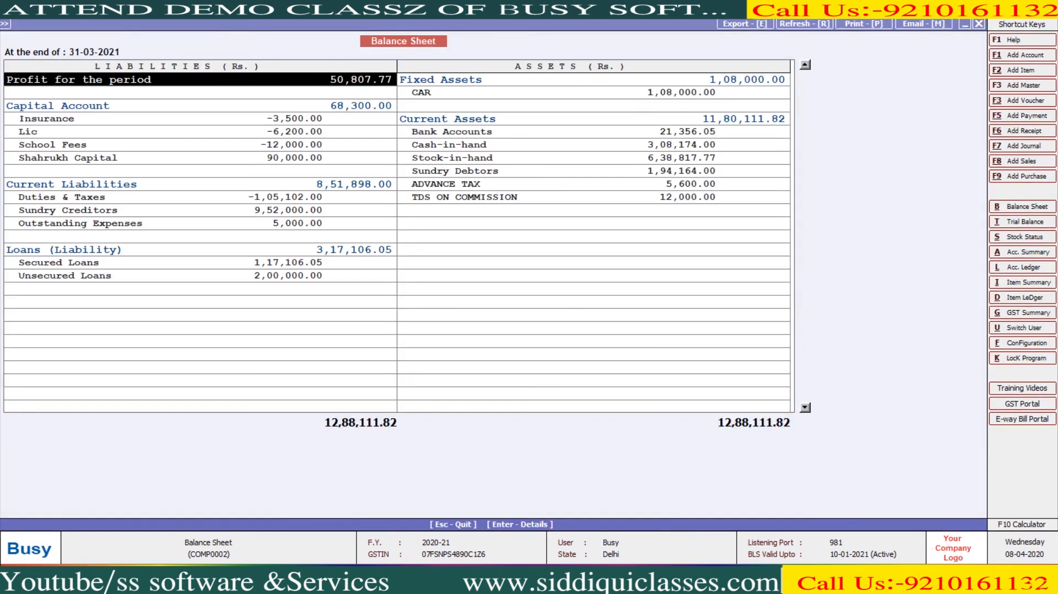
key(Escape)
key(F2)
key(Down)
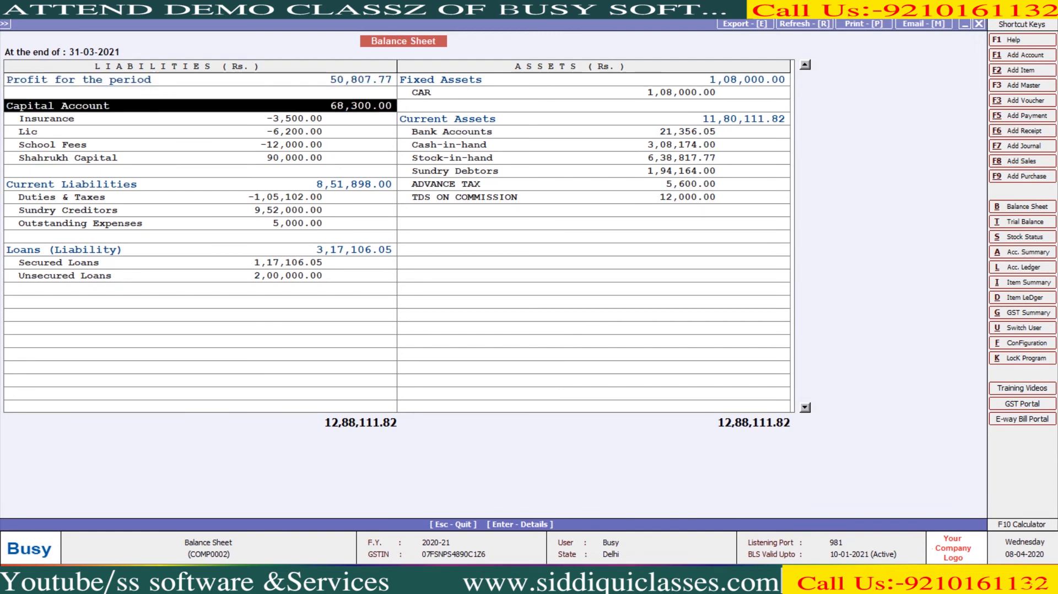
key(Escape)
key(Escape)
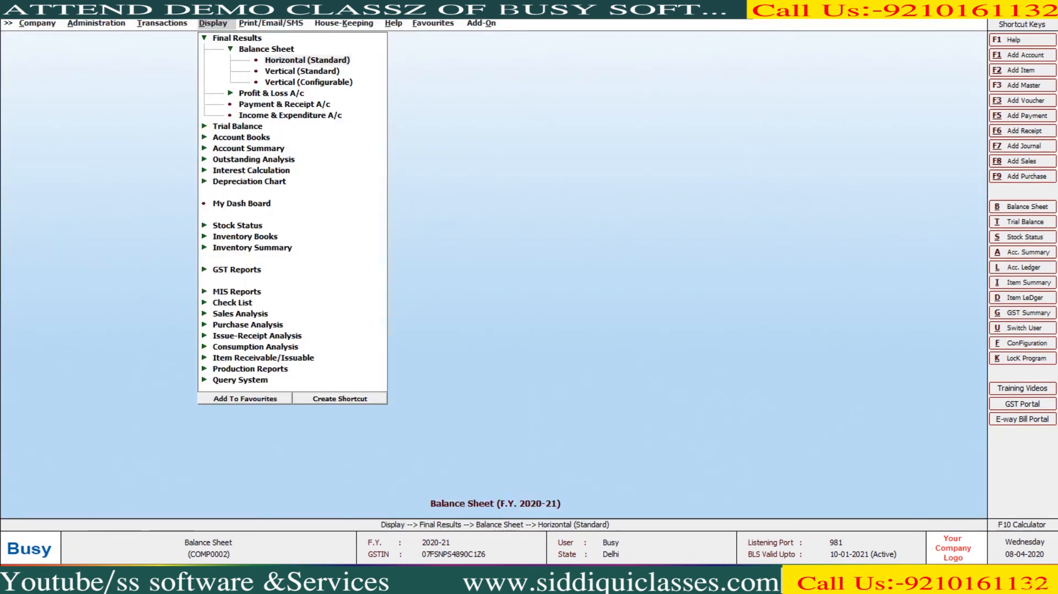
- Set Update Balance Sheet Stock and separate group/amount columns to Y, then view the balance sheet
key(Return)
key(Return)
key(Return)
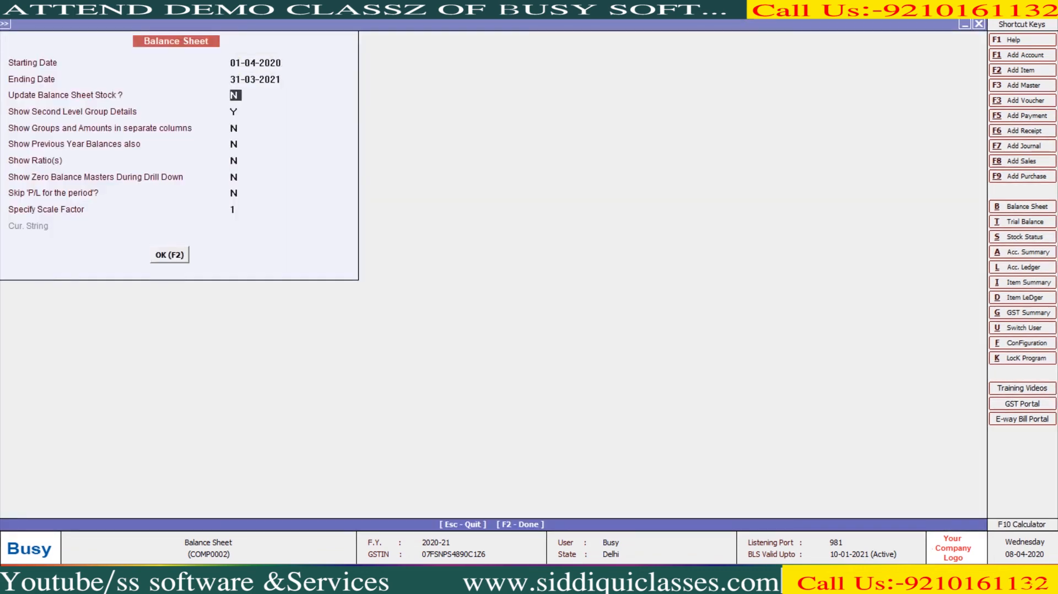
text(y)
key(Return)
key(Return)
key(y)
key(F2)
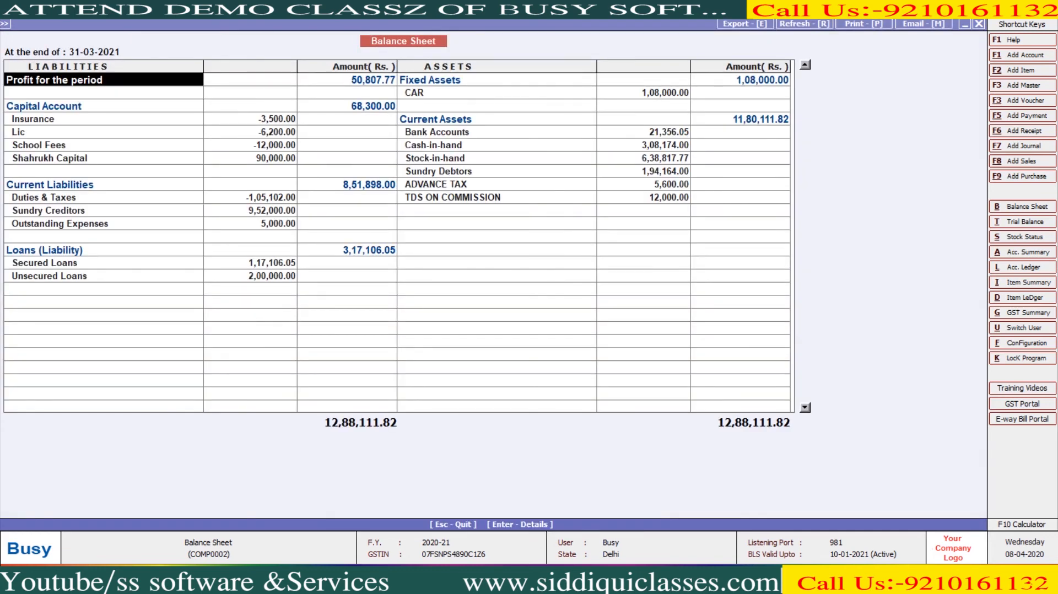
key(Down)
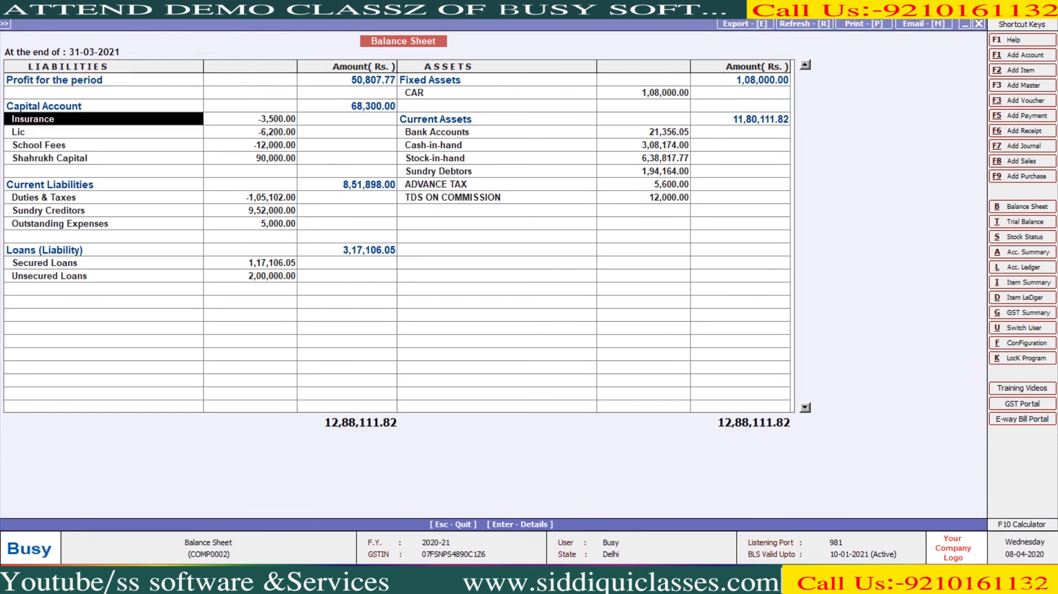
drag(88, 197, 88, 251)
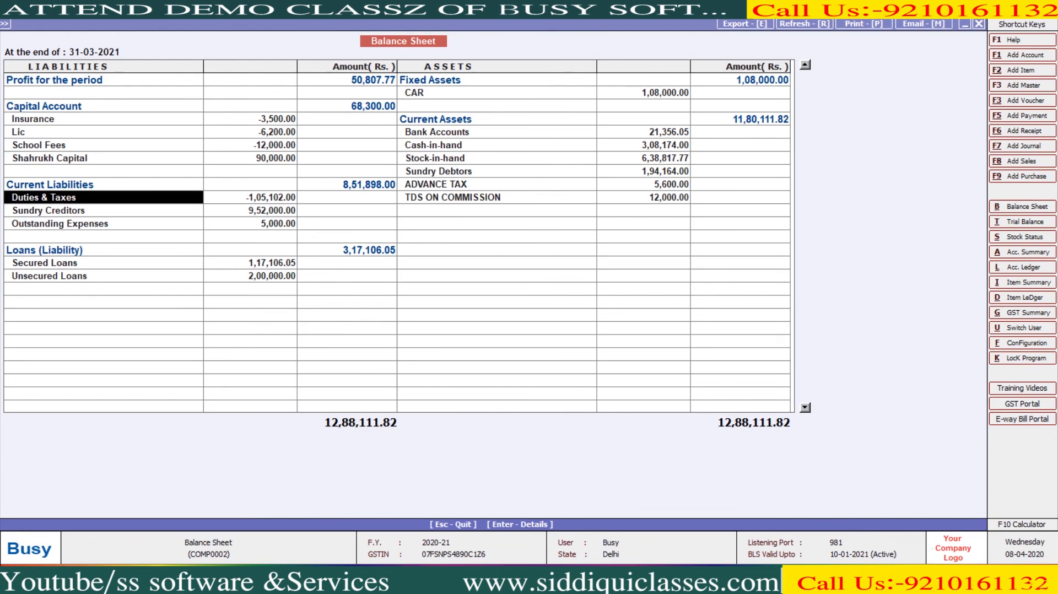
key(Escape)
- Turn on Previous Year Balances and view the resulting vertical balance sheet
key(Return)
key(Return)
key(Return)
key(Return)
key(Return)
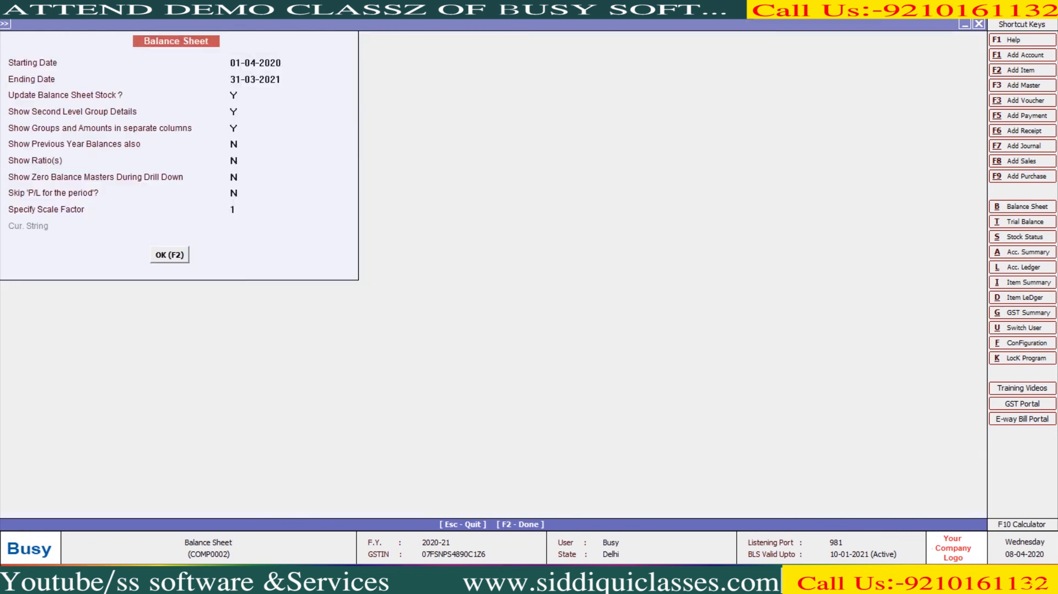
text(y)
key(Return)
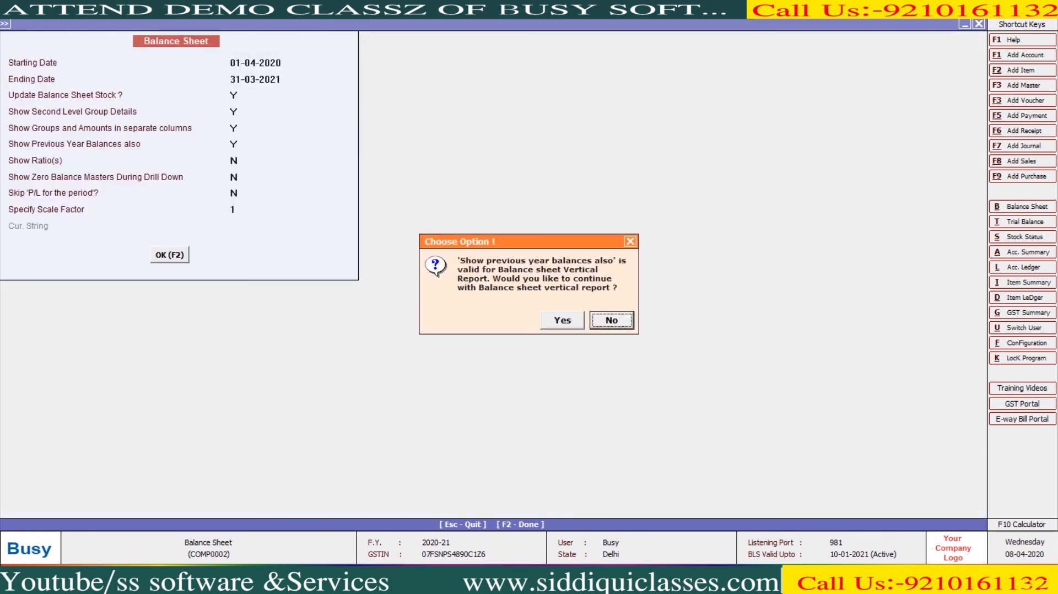
key(Return)
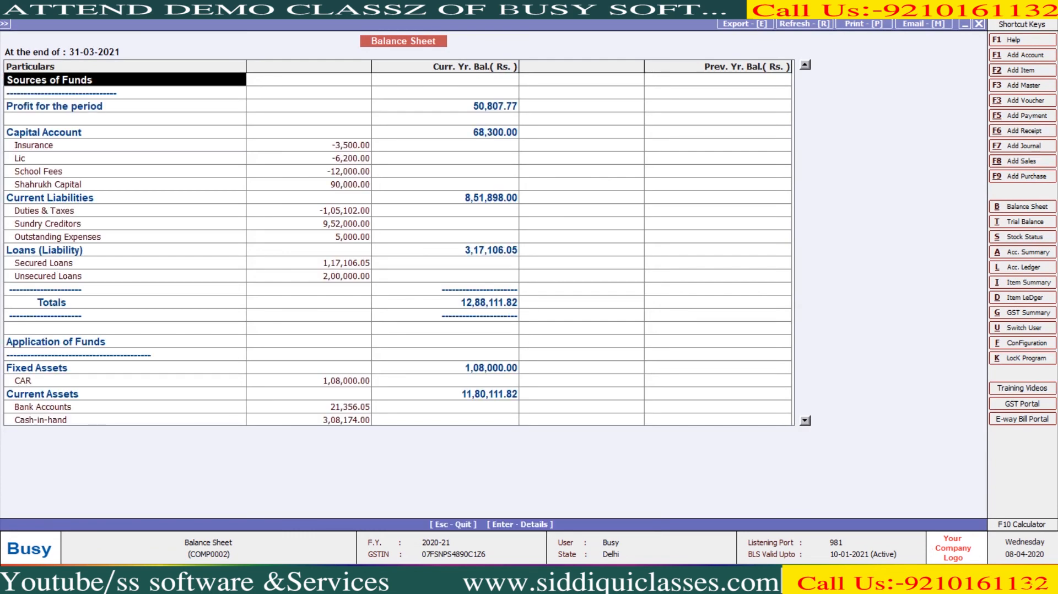
key(Escape)
- Reset previous-year balances to N, enable Show Ratio(s), and review balance sheet and P&L ratios
key(Return)
key(Return)
key(Return)
key(Return)
key(Return)
text(n)
key(Return)
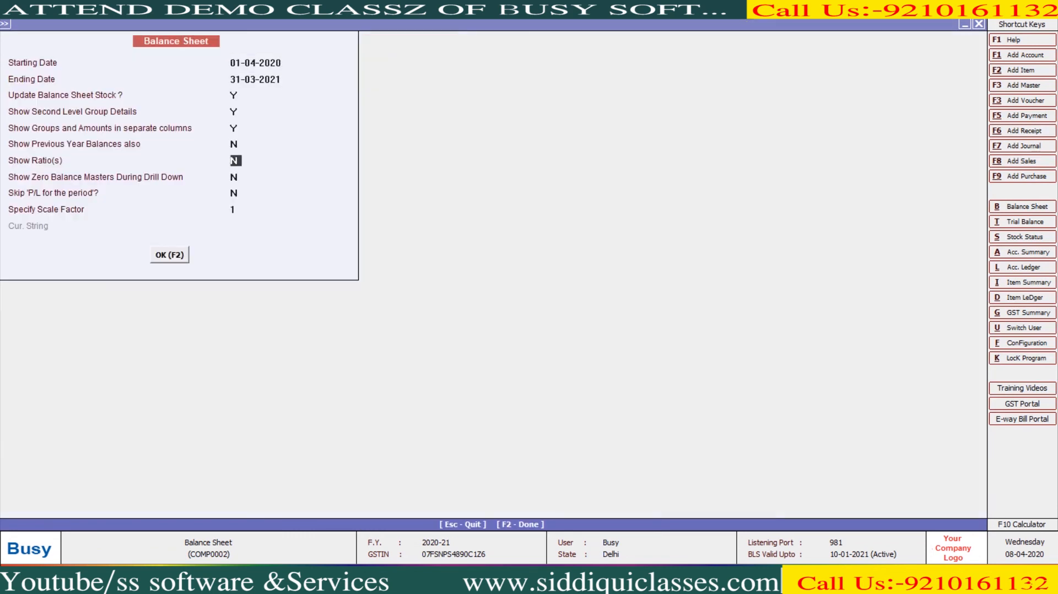
text(y)
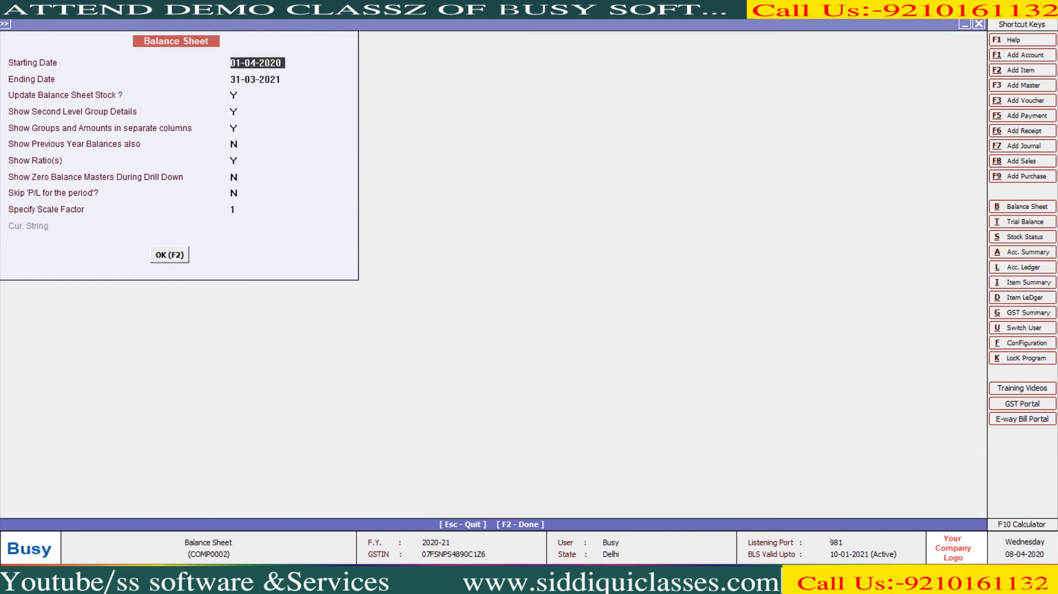
key(F2)
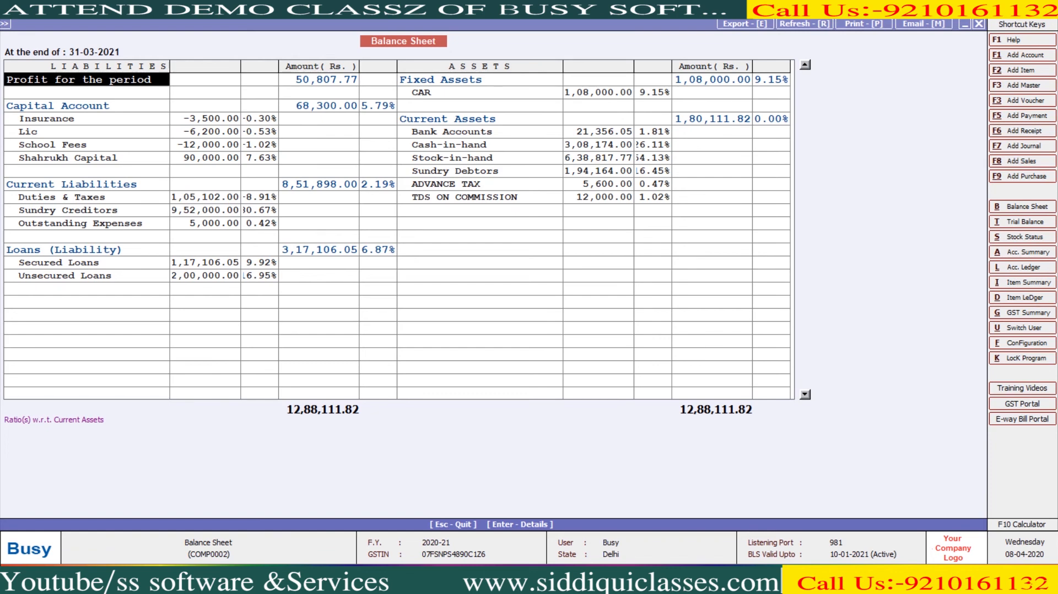
key(Return)
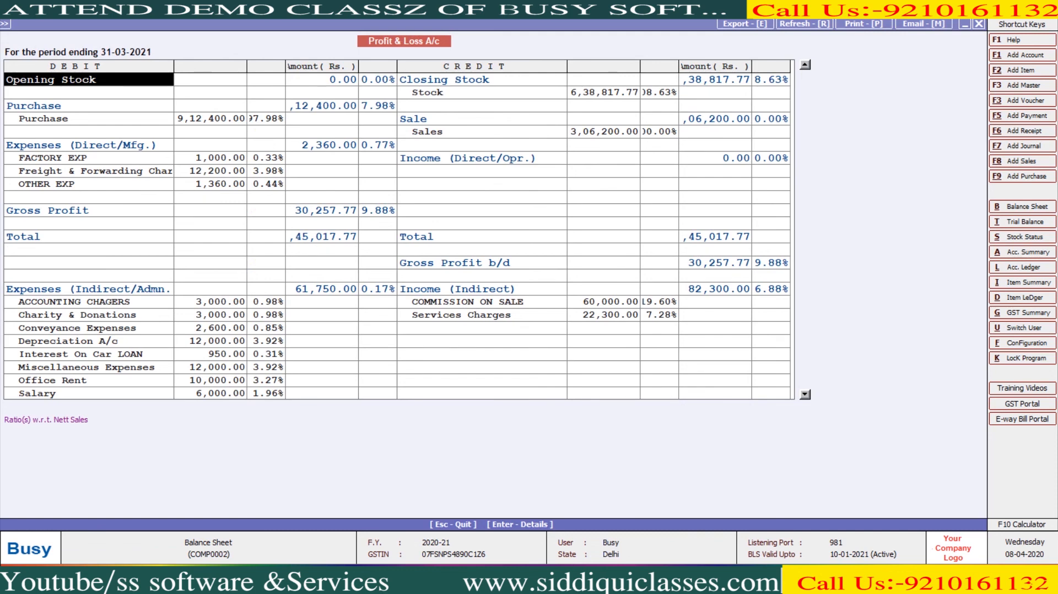
click(321, 329)
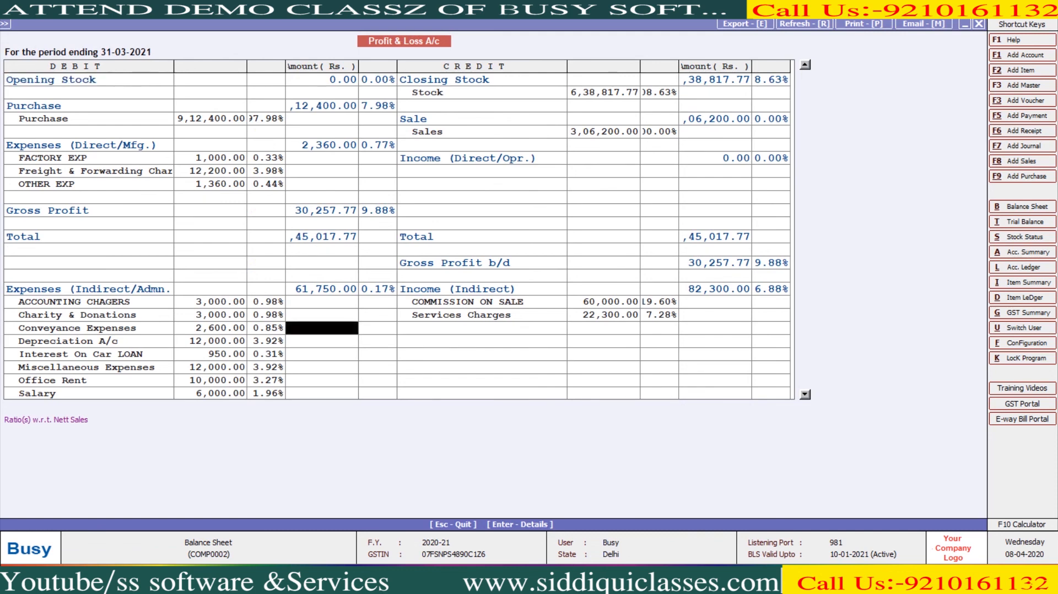
key(Down)
key(Down)
key(Down)
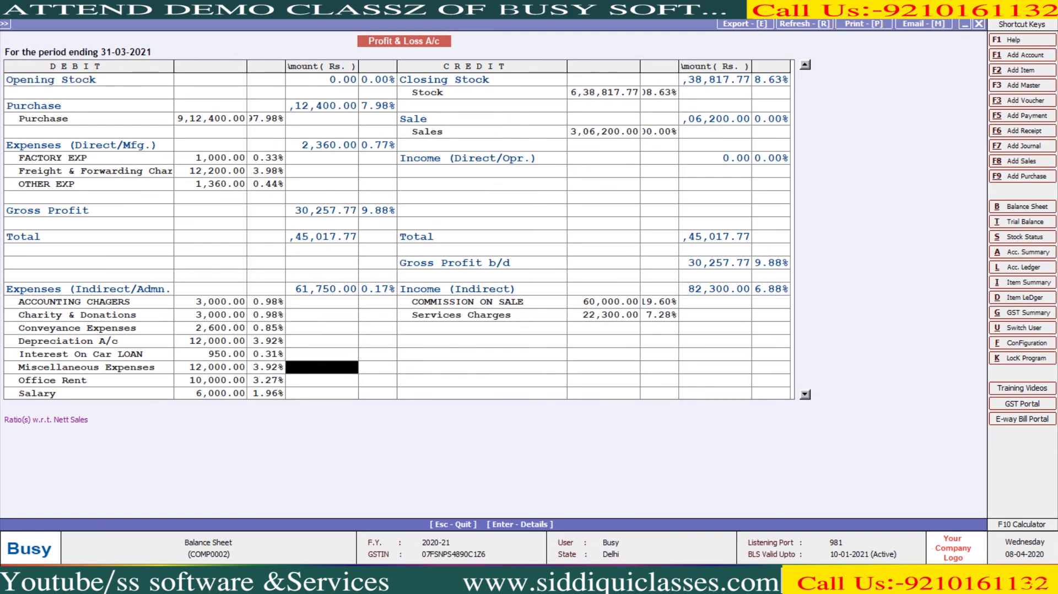
key(Down)
key(Down)
key(Down)
key(Down)
key(Down)
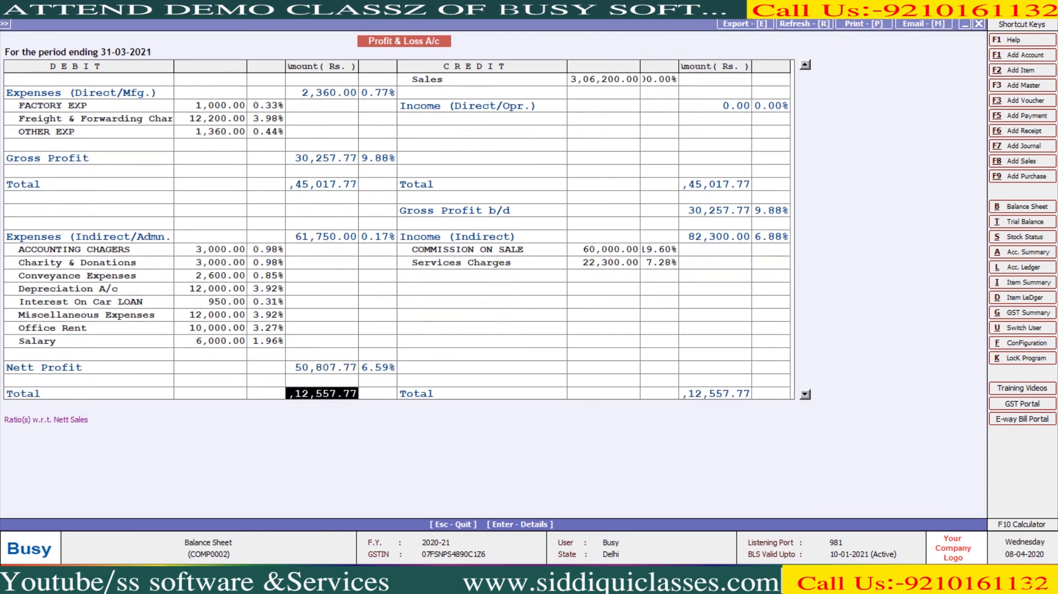
key(b)
- Set Show Ratio(s) back to N, regenerate the plain balance sheet, and choose reports to print
key(Escape)
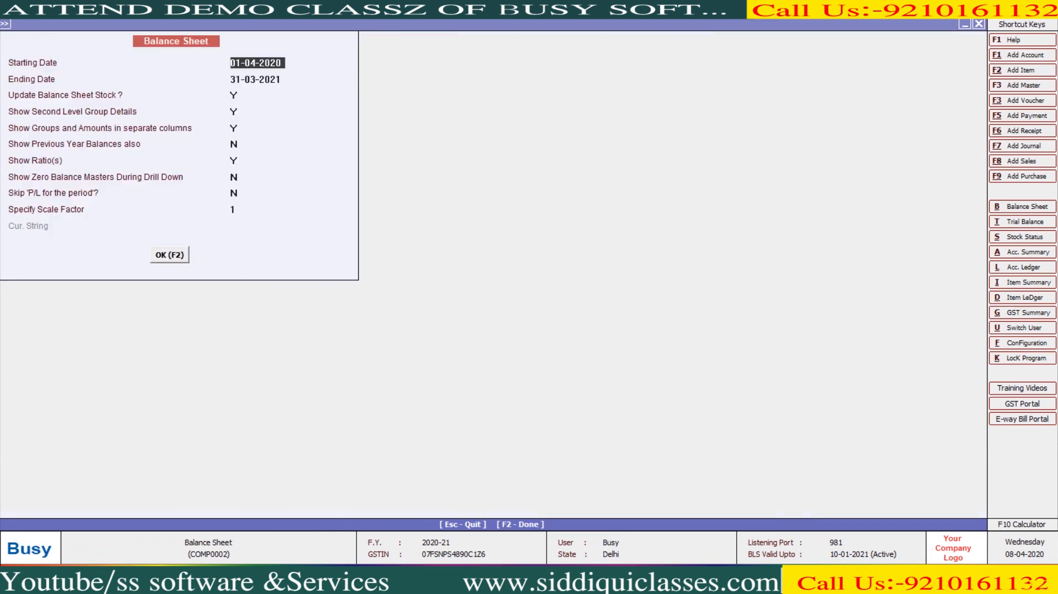
key(Return)
key(Return)
key(Return)
key(Return)
key(Return)
key(Return)
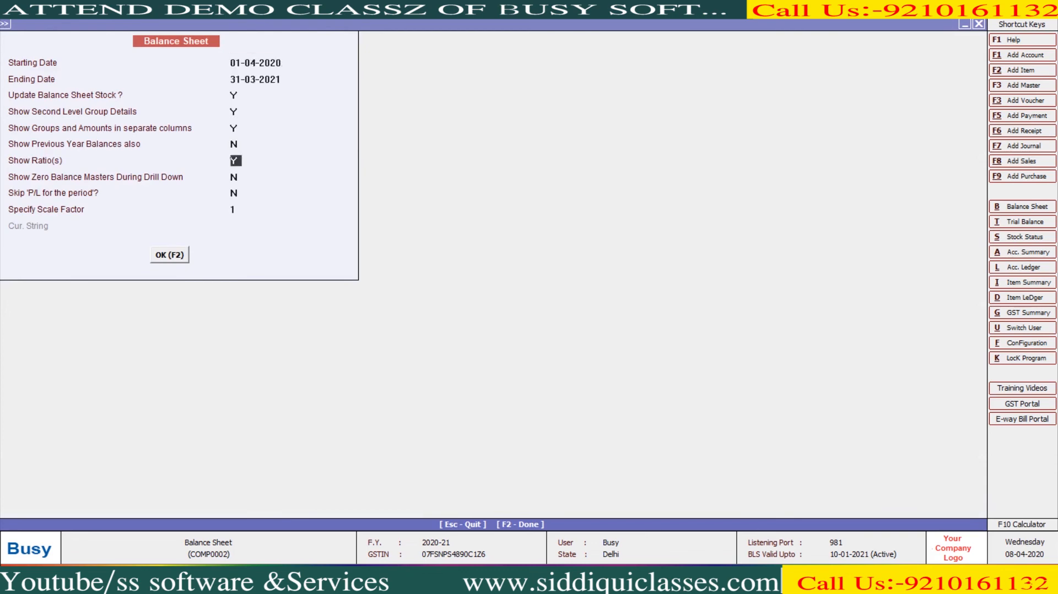
text(n)
key(Return)
key(Return)
key(Return)
key(Return)
key(Return)
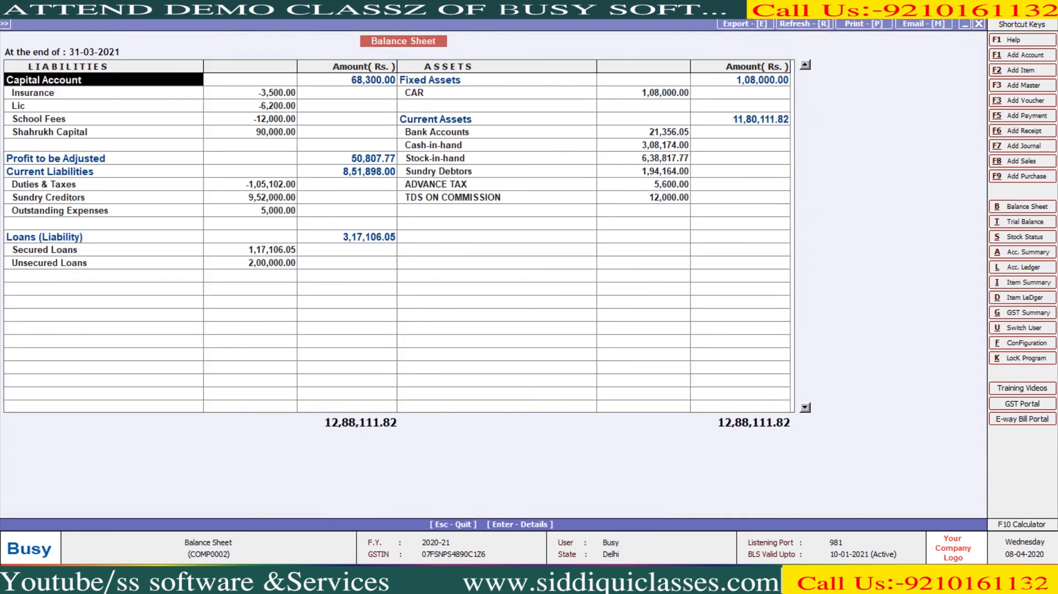
key(Escape)
key(Return)
key(Return)
key(Return)
key(Return)
key(Return)
key(Return)
key(Return)
key(Return)
key(Return)
key(Return)
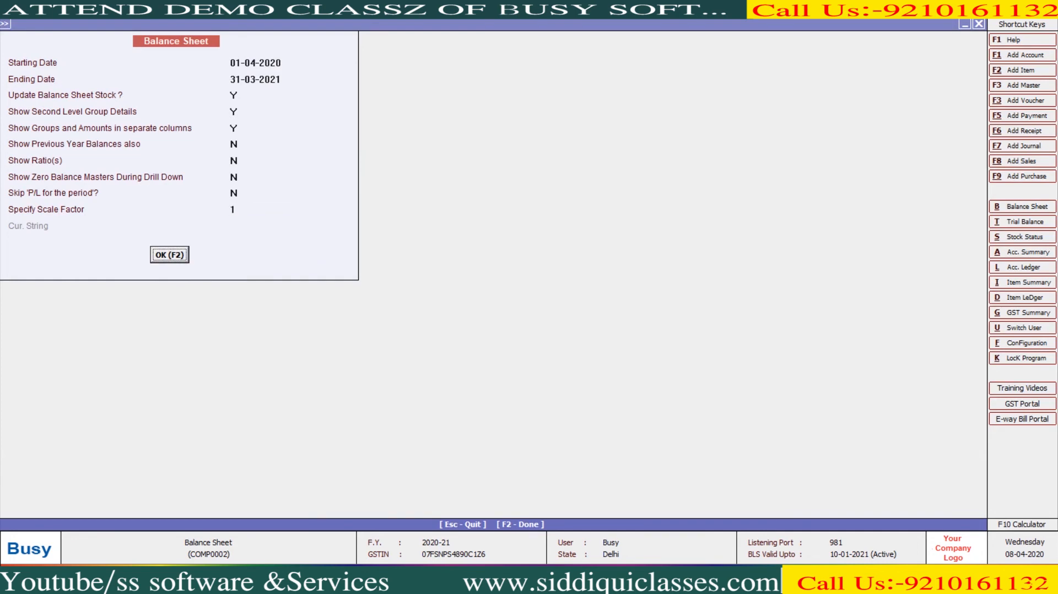
key(Return)
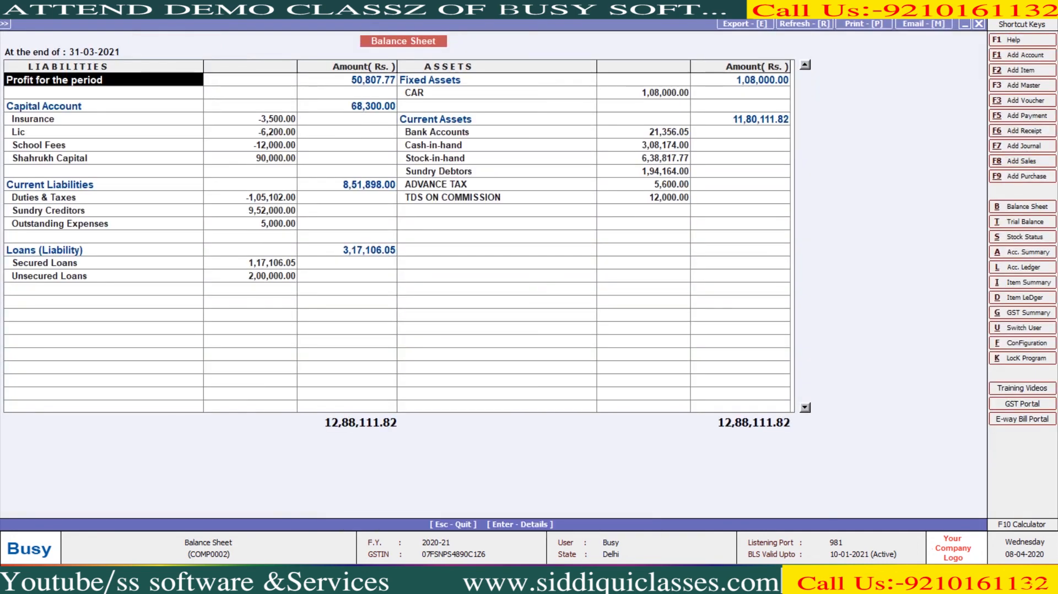
key(p)
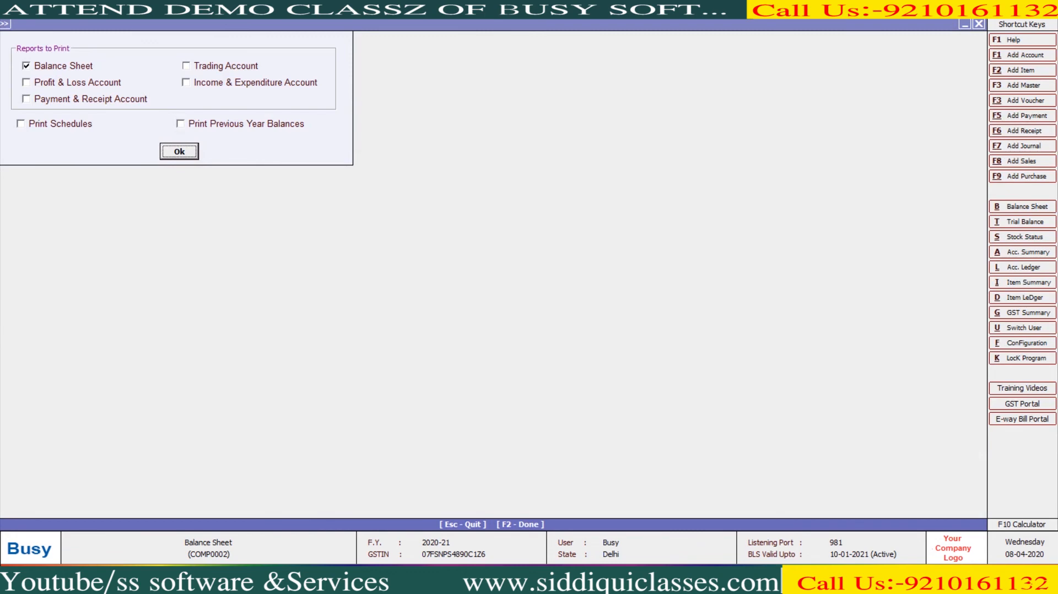
- Add Profit & Loss and Trading Account to the print selection and preview them
click(26, 83)
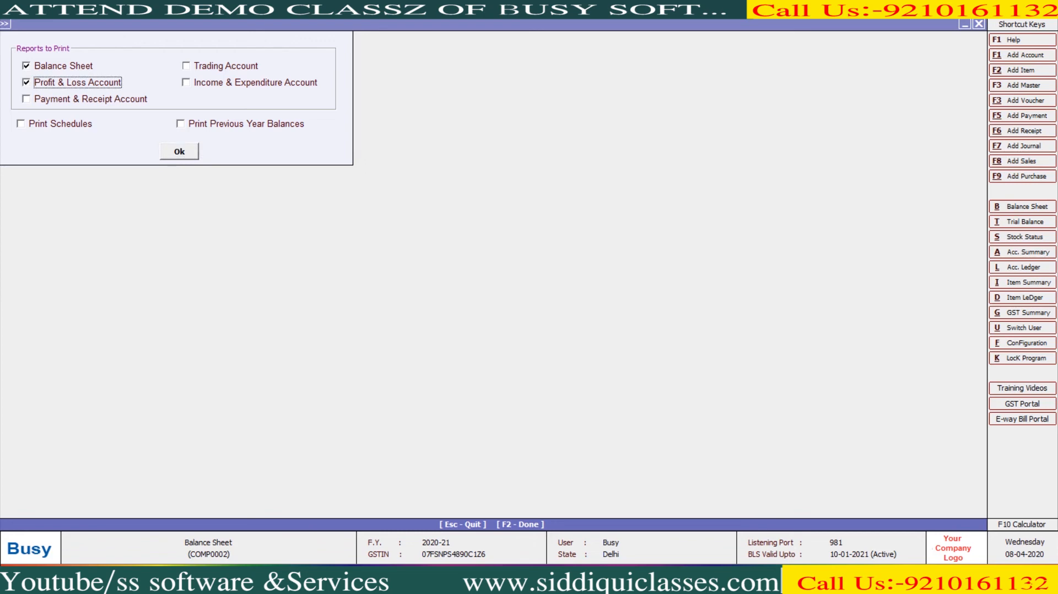
click(186, 66)
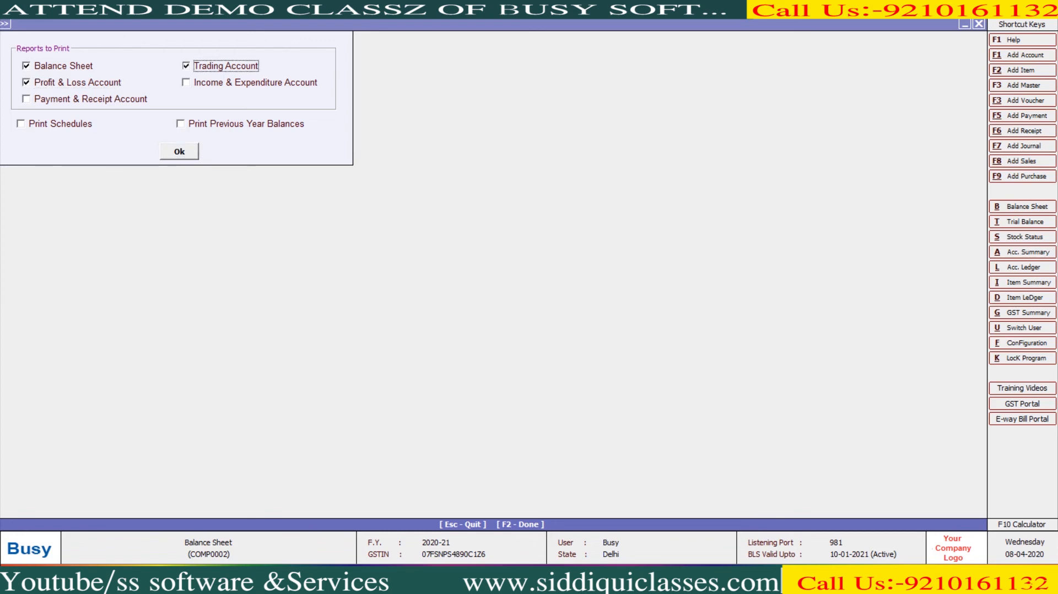
click(179, 152)
key(p)
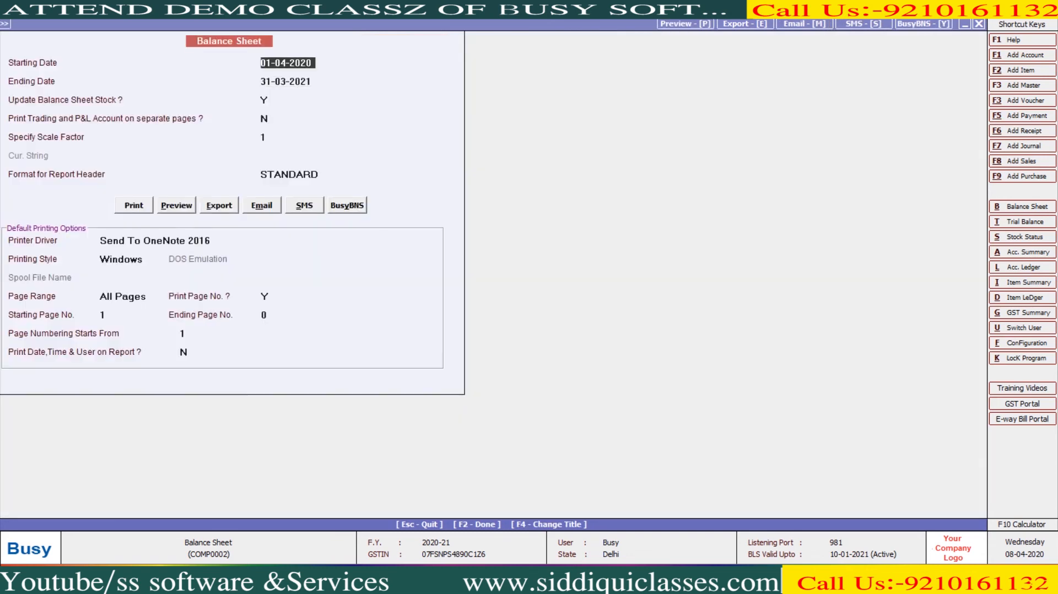
key(alt+p)
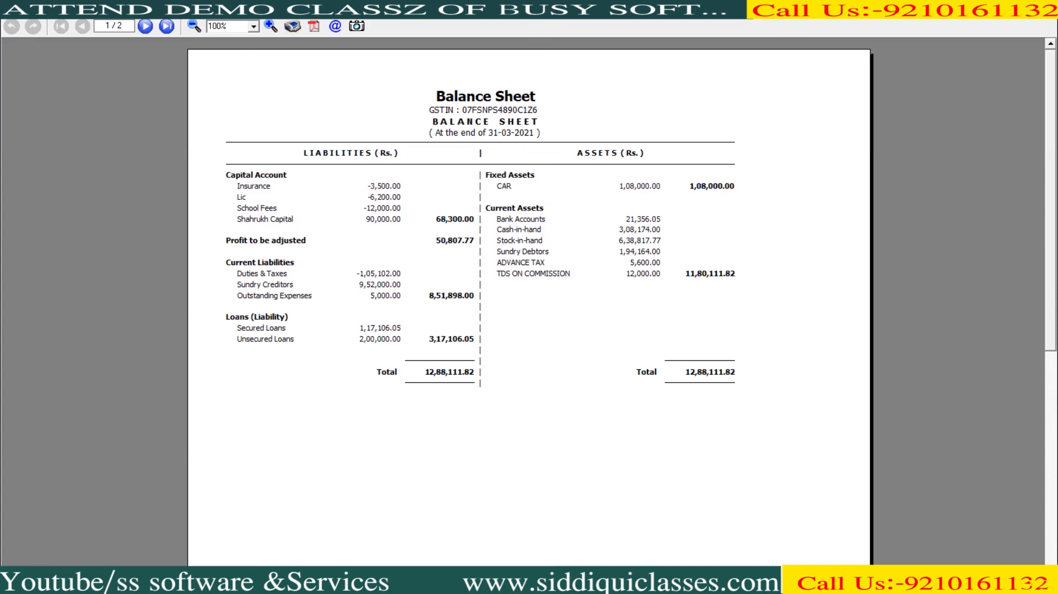
click(144, 25)
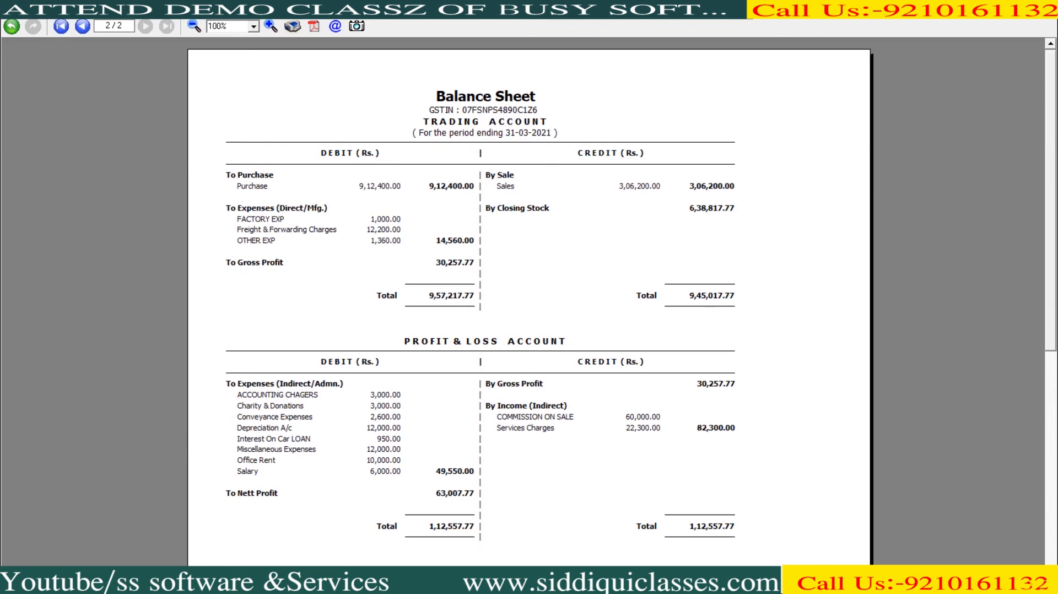
key(Escape)
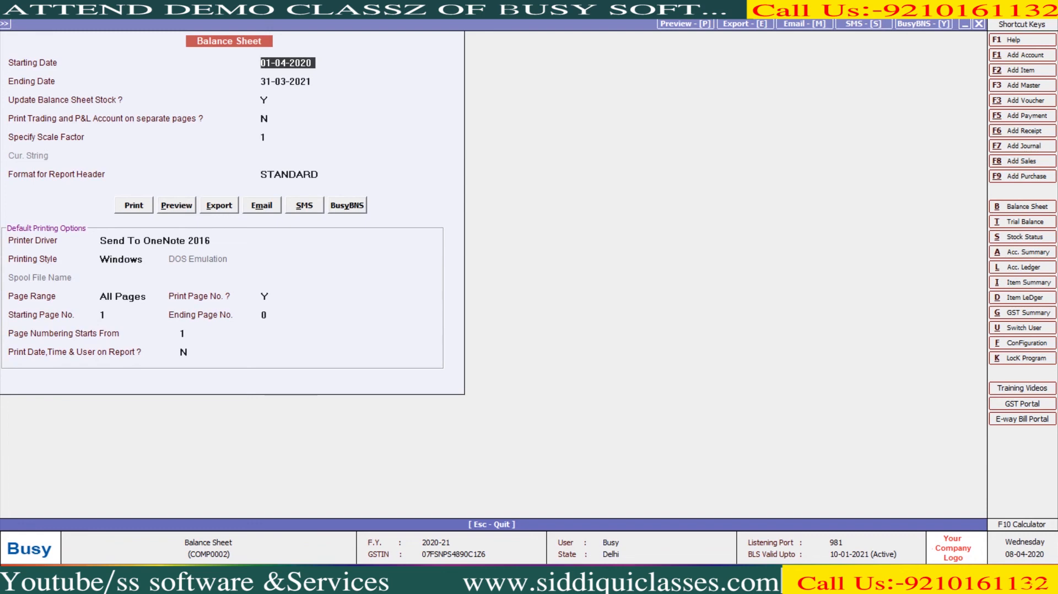
- Set 'Print Trading and P&L on separate pages' to Y and preview both pages again
click(264, 119)
text(Y)
click(176, 206)
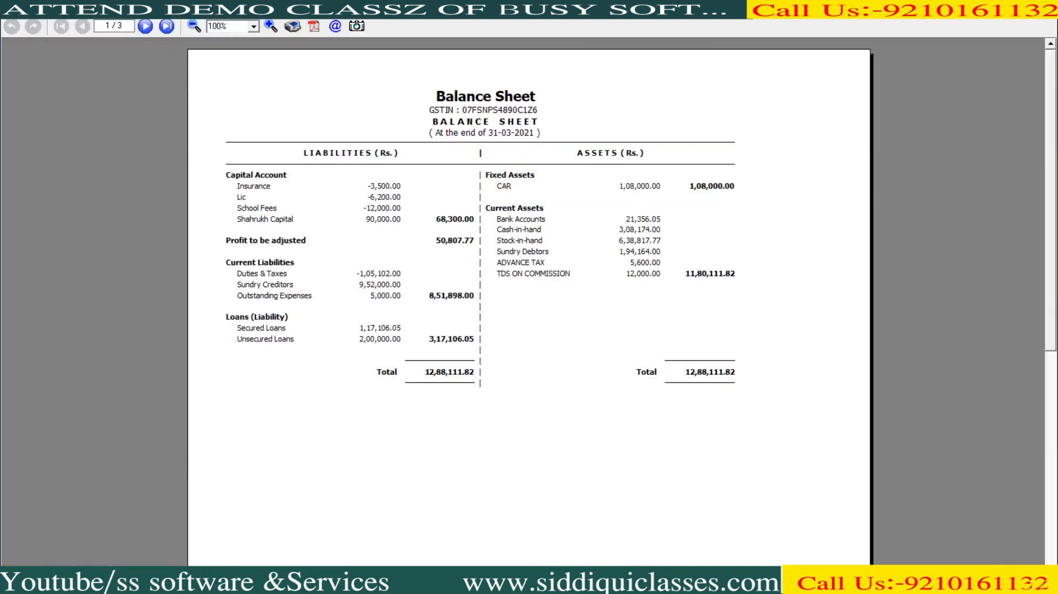
click(145, 26)
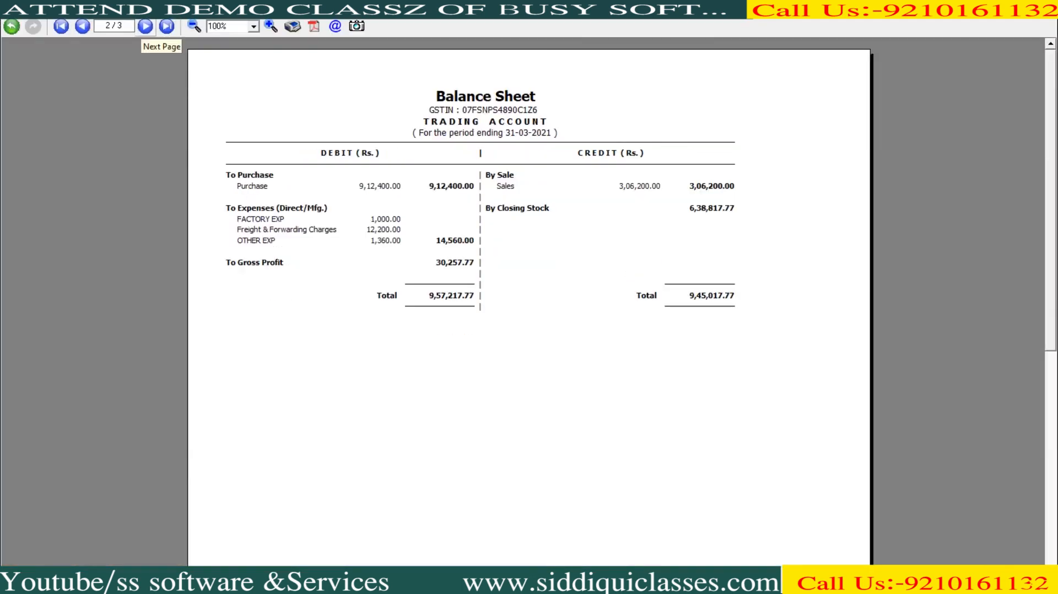
click(144, 26)
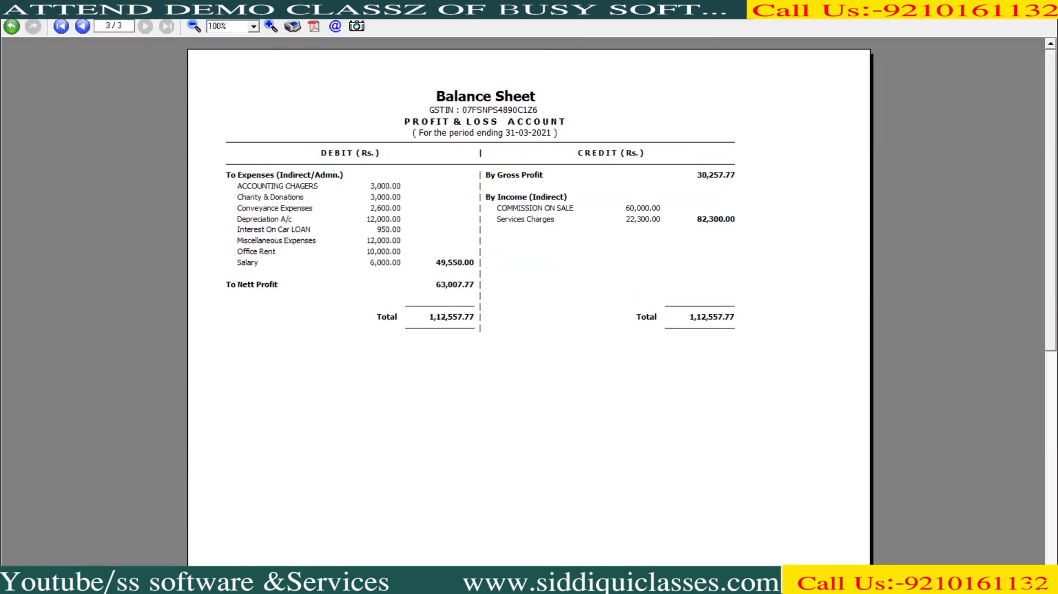
key(Escape)
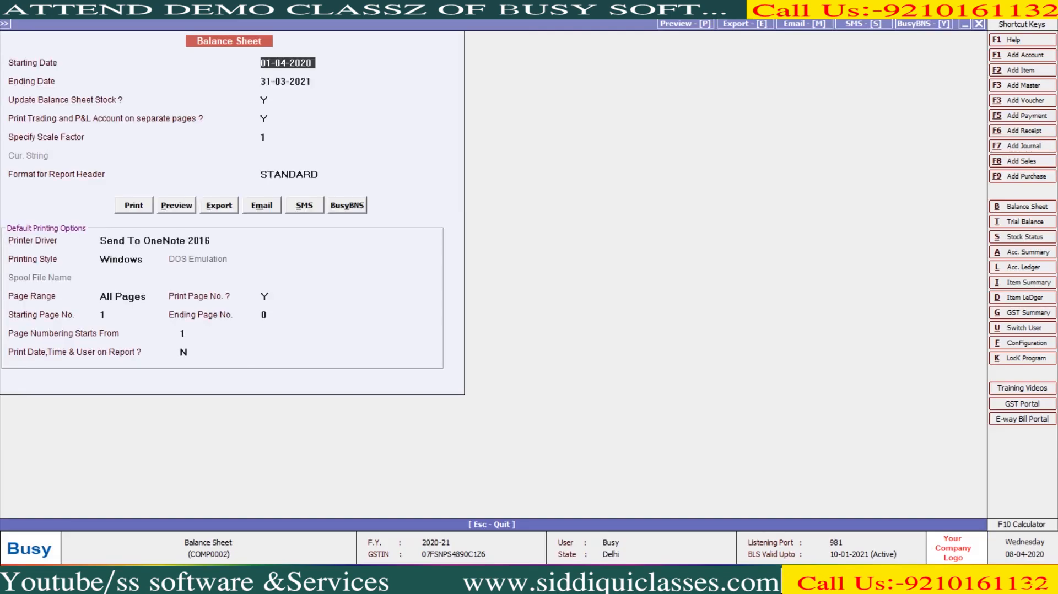
- View the Balance Sheet in Vertical (Standard) format, checking the Fixed Assets row
key(Escape)
key(Escape)
key(Return)
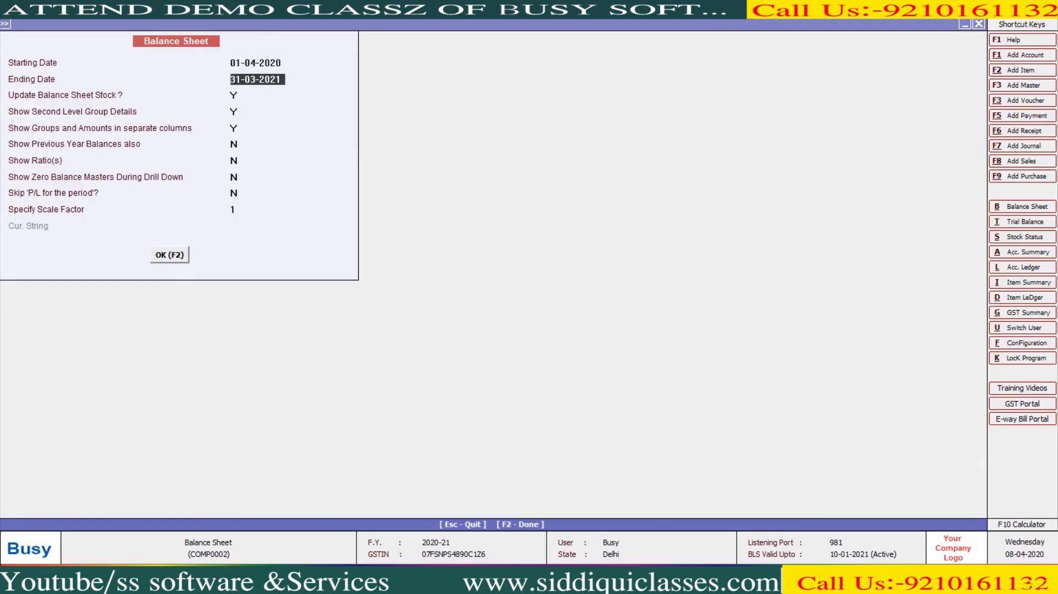
key(Return)
key(Escape)
key(Down)
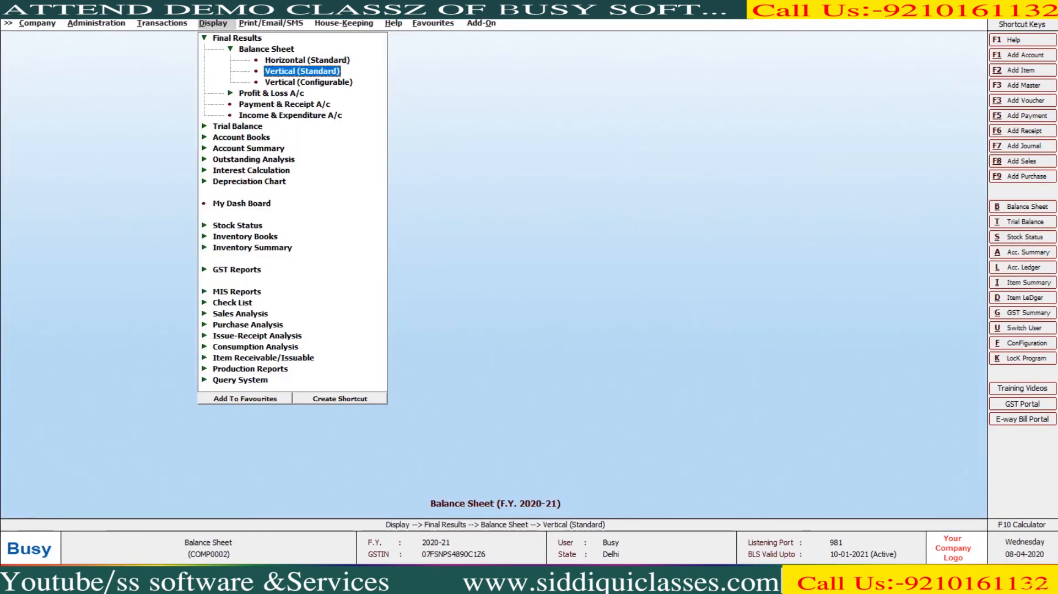
key(Return)
key(Return)
key(Return)
key(F2)
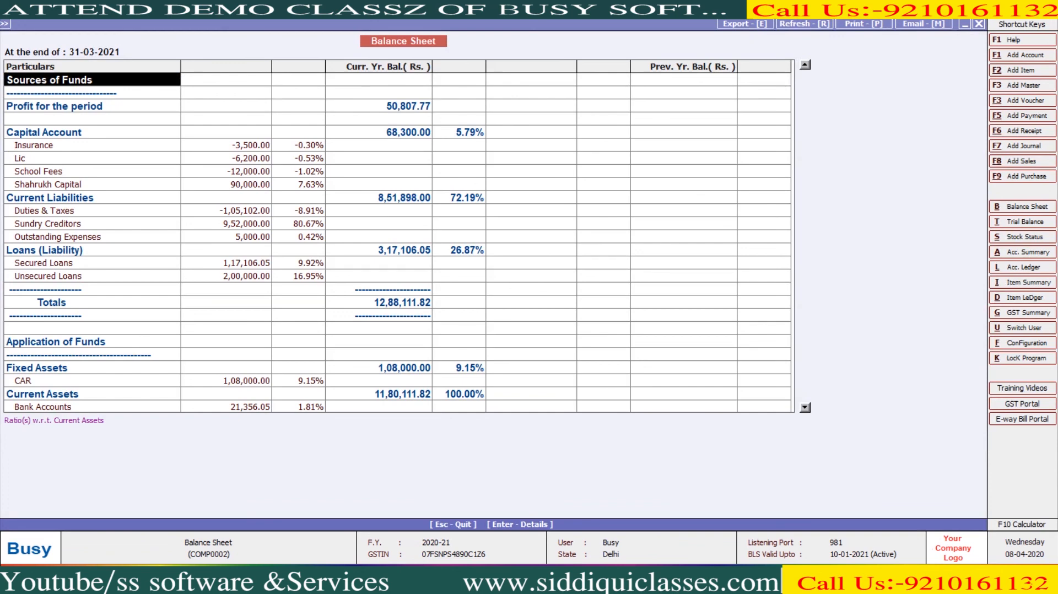
click(92, 367)
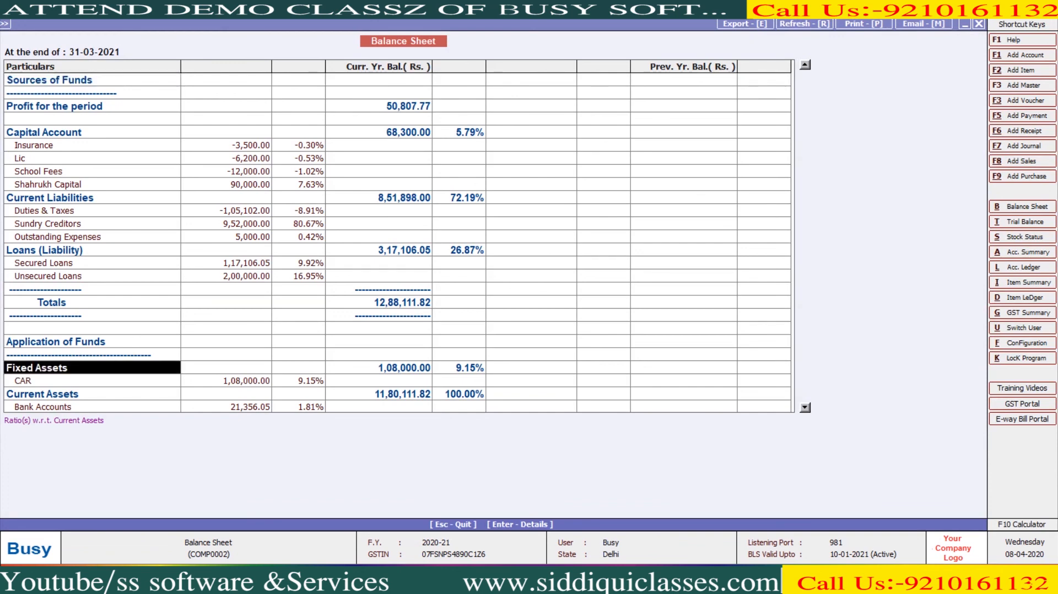
key(Escape)
key(Escape)
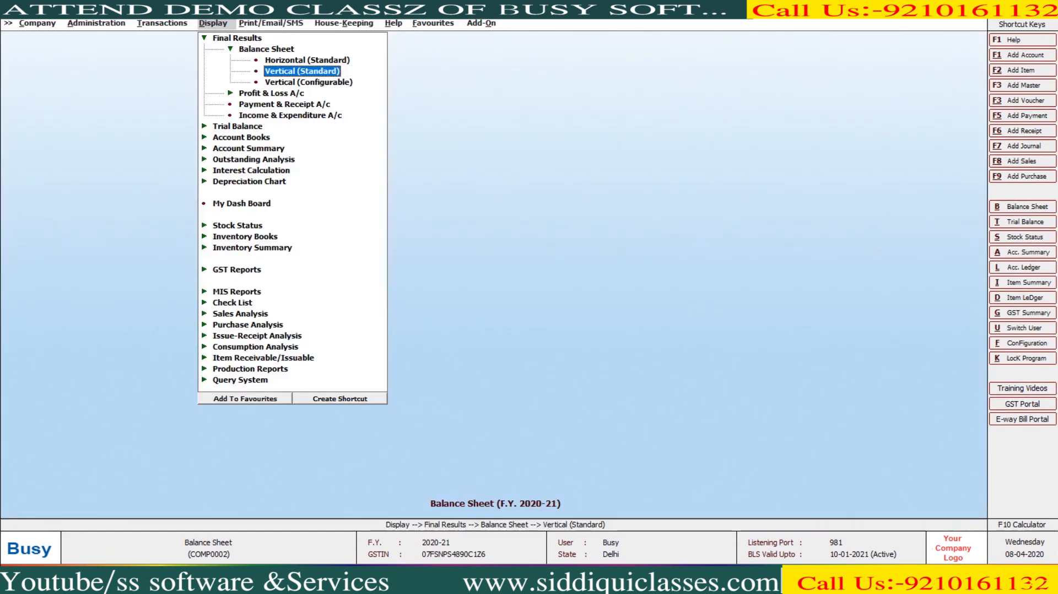
- Generate the horizontal Profit & Loss A/c, then regenerate it with the option set to Y
key(Down)
key(Down)
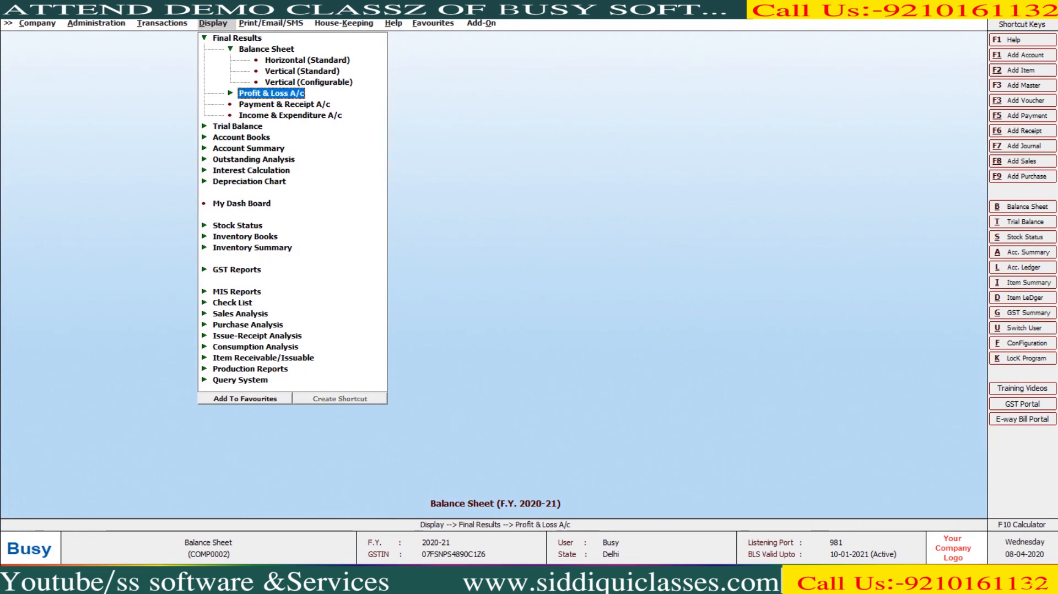
key(Return)
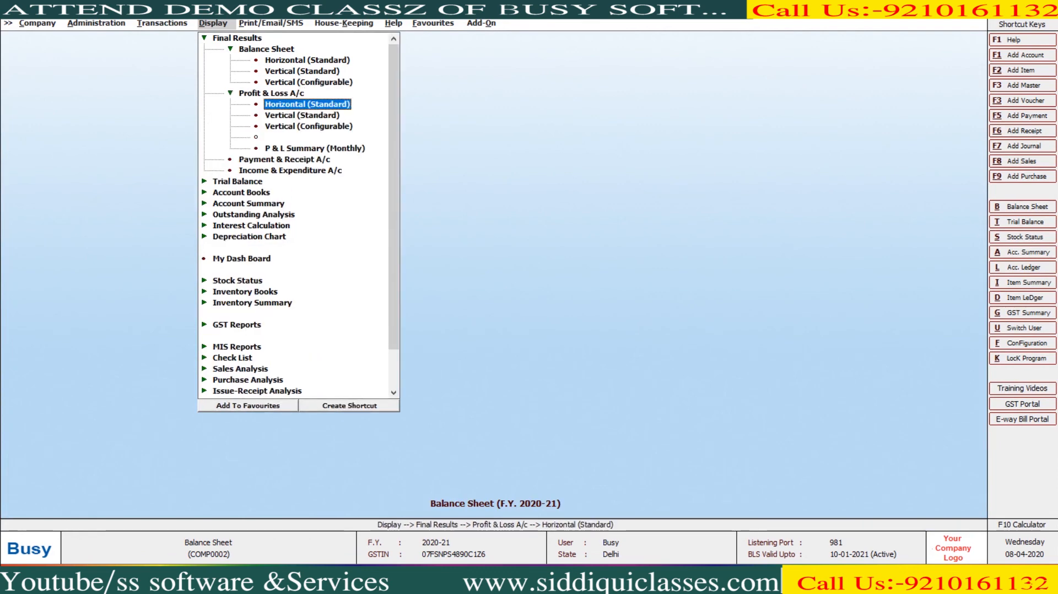
key(Return)
key(F2)
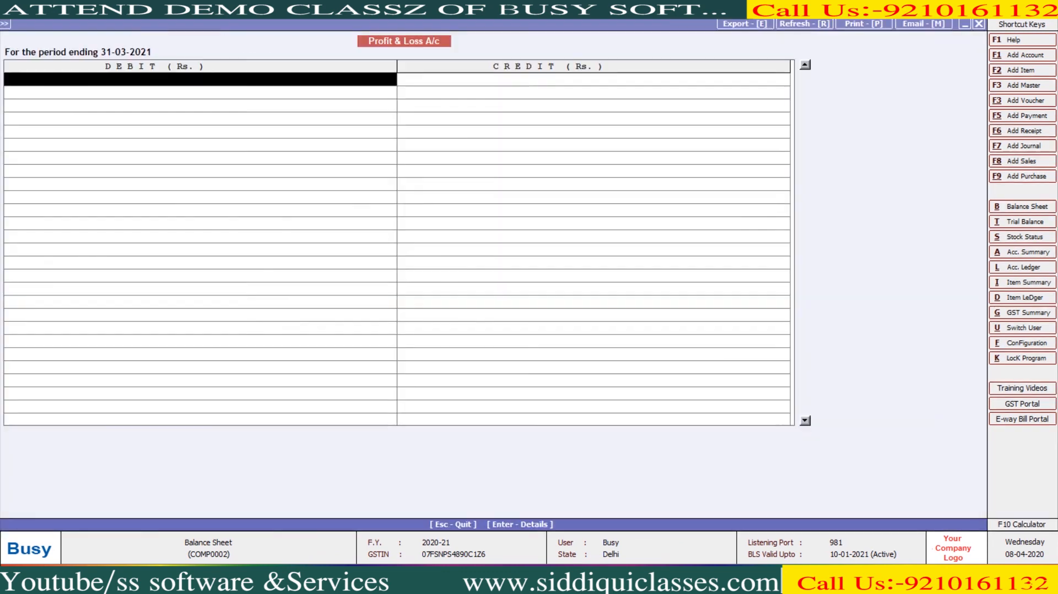
key(Escape)
key(Return)
key(Return)
text(Y)
key(F2)
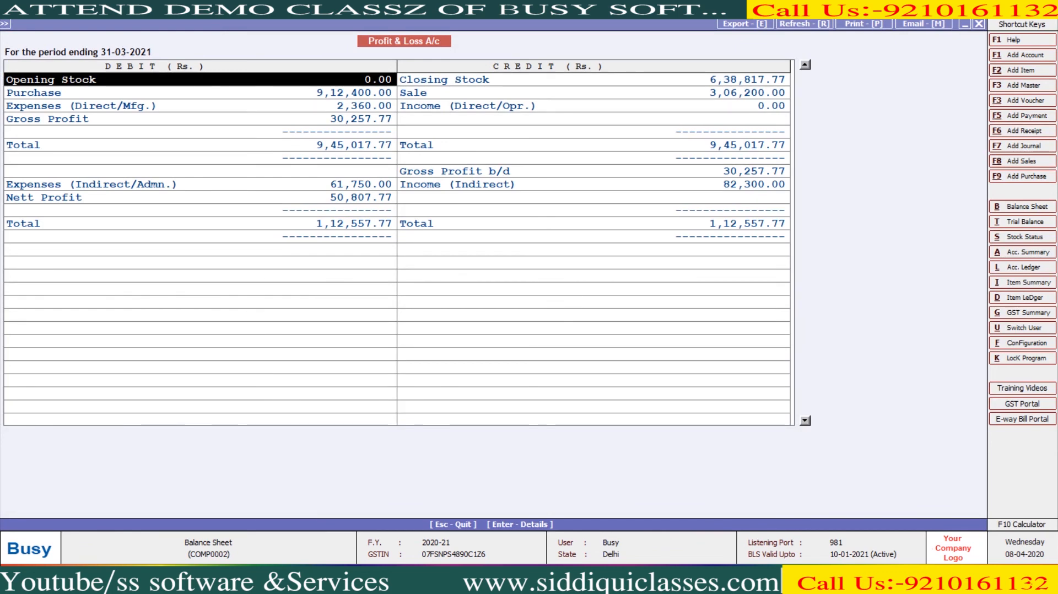
- Regenerate the Profit & Loss A/c with second-level group details, showing Nett Profit 50,807.77
key(Escape)
key(Return)
key(Return)
key(Return)
key(y)
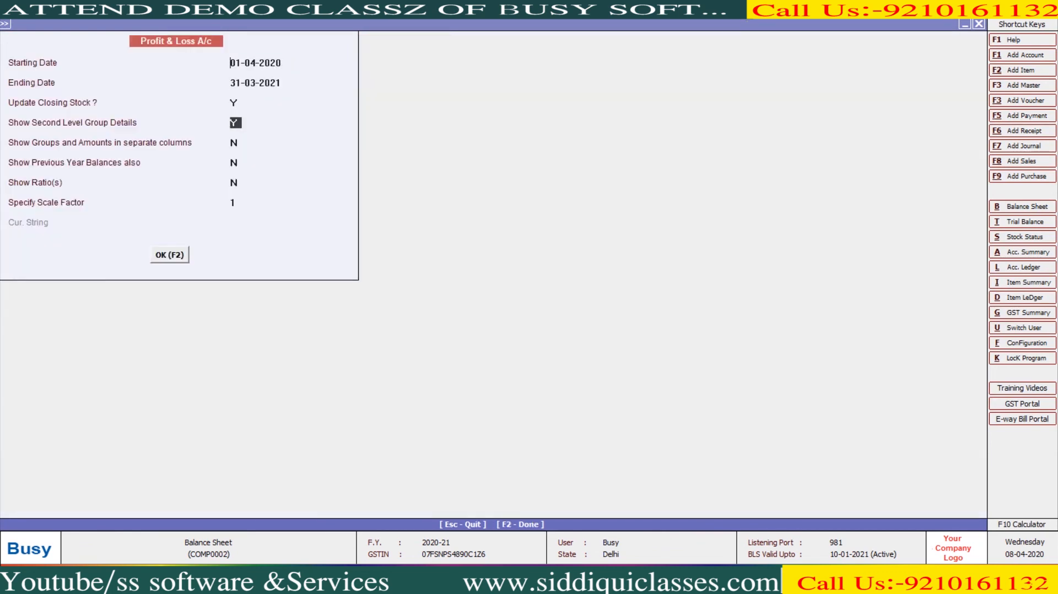
key(F2)
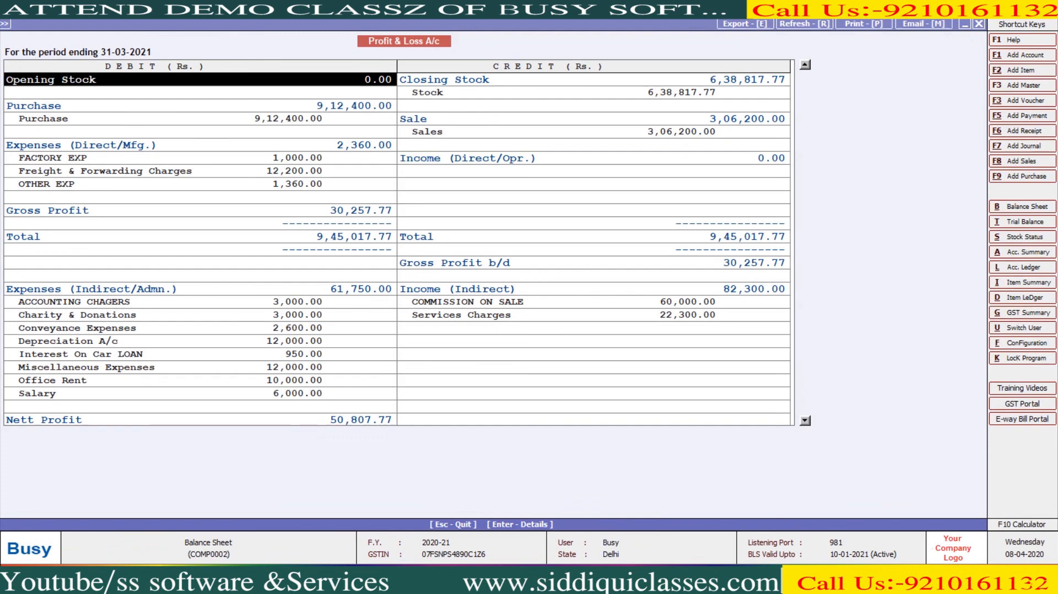
key(Escape)
key(Return)
- Generate the monthly P & L Summary with Show Detailed set to N and review the months
key(Escape)
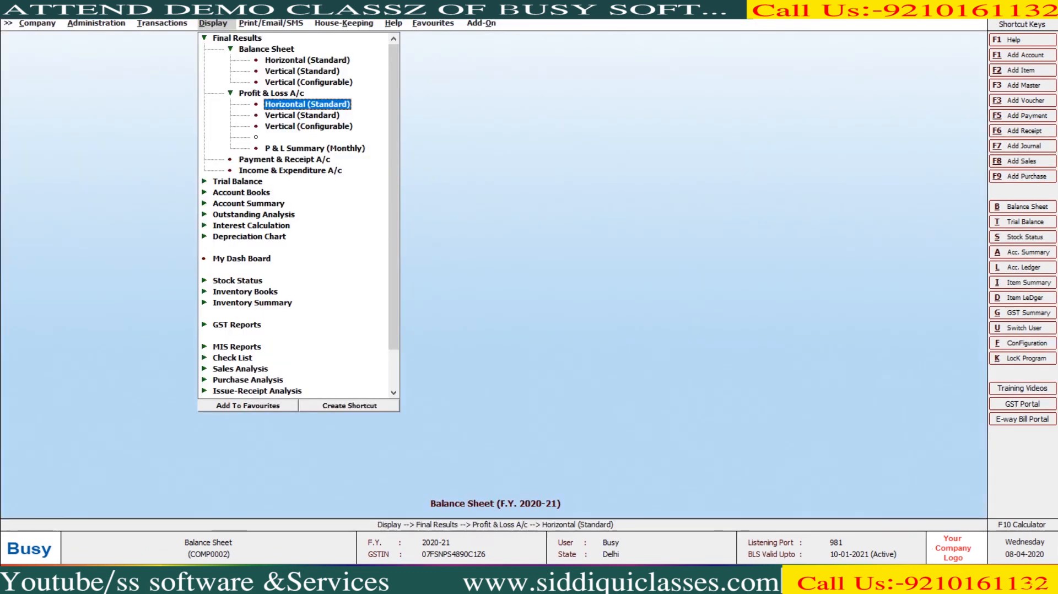
key(Down)
key(Down)
key(Down)
key(Down)
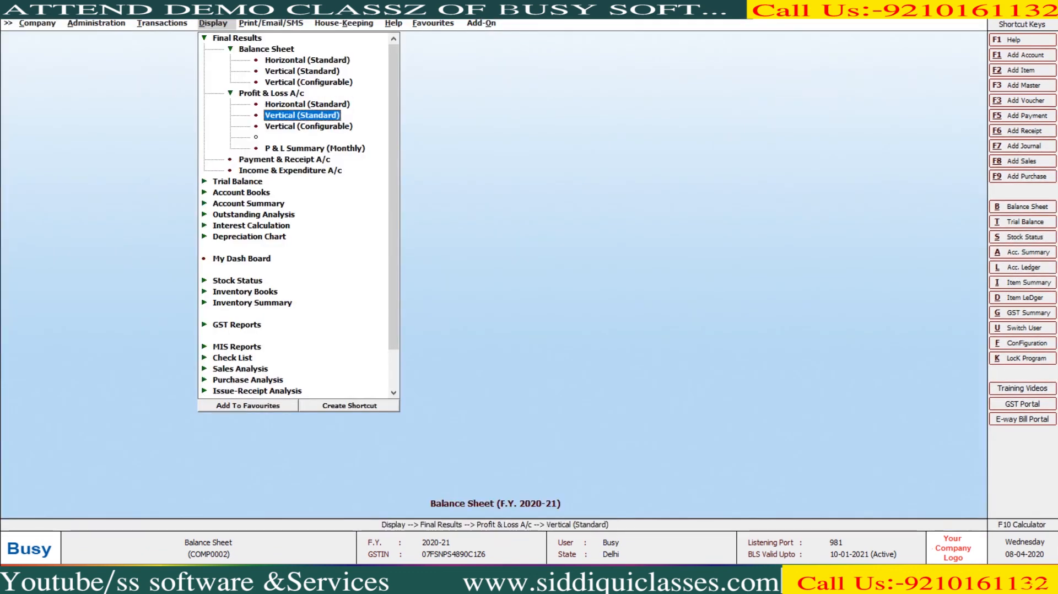
key(Return)
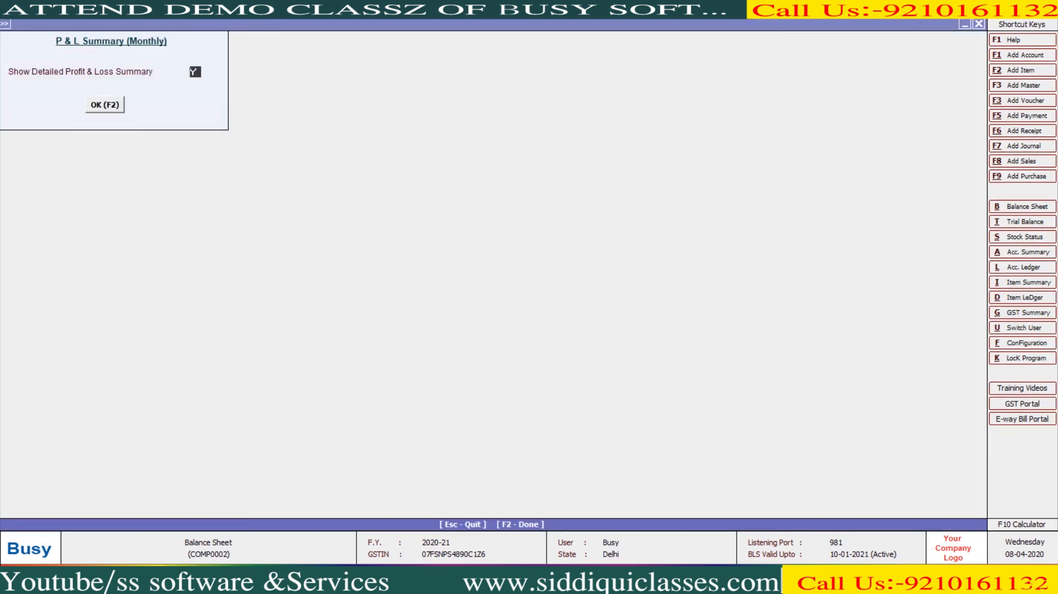
key(Return)
key(Return)
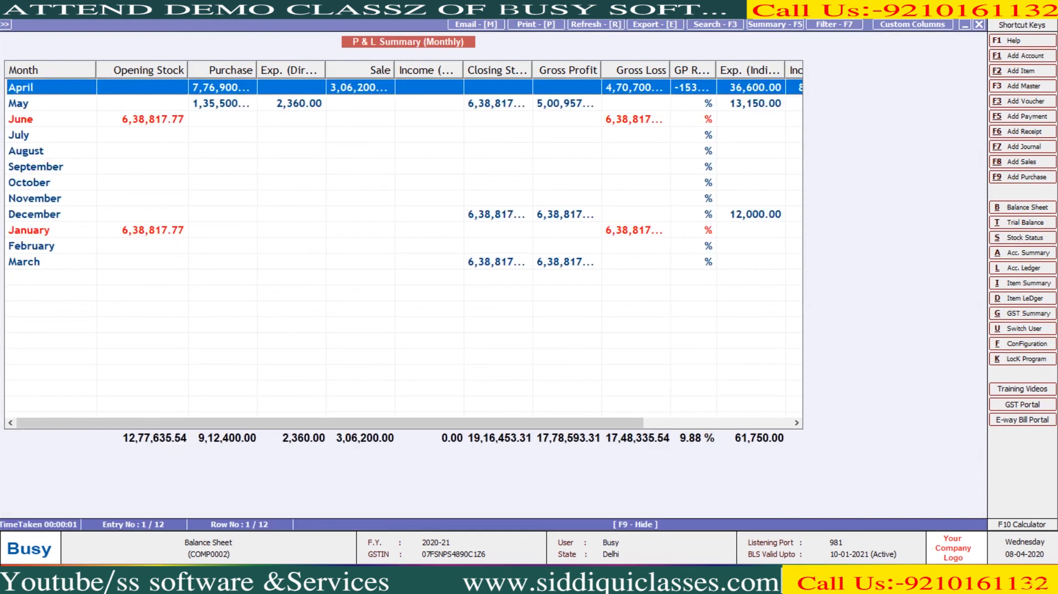
key(Escape)
key(Return)
key(Escape)
text(N)
key(Return)
key(Return)
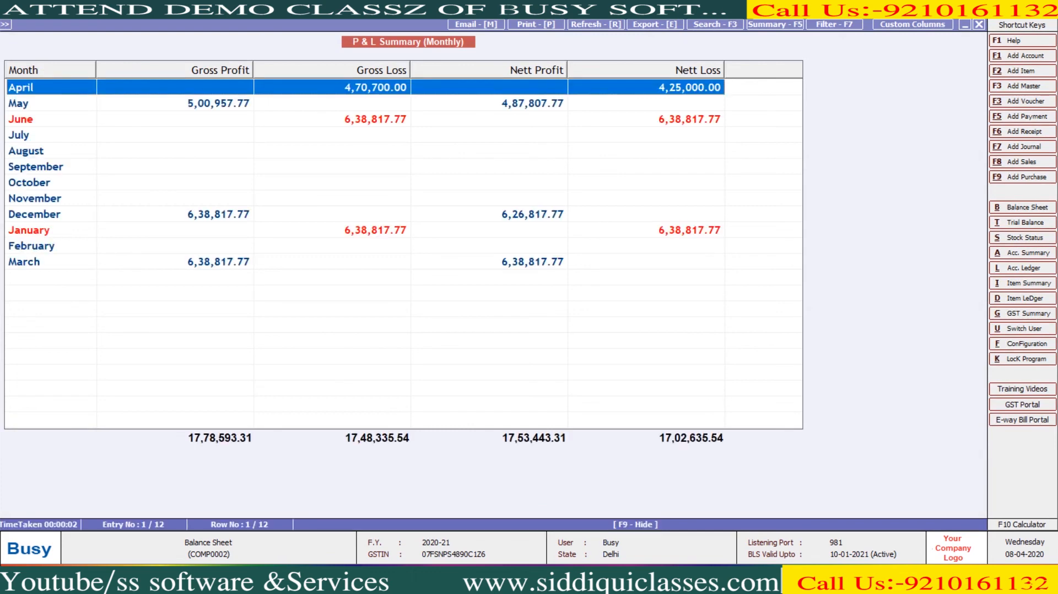
key(Down)
key(Down)
key(Down)
key(Down)
key(Down)
key(Down)
key(Down)
key(Down)
key(Down)
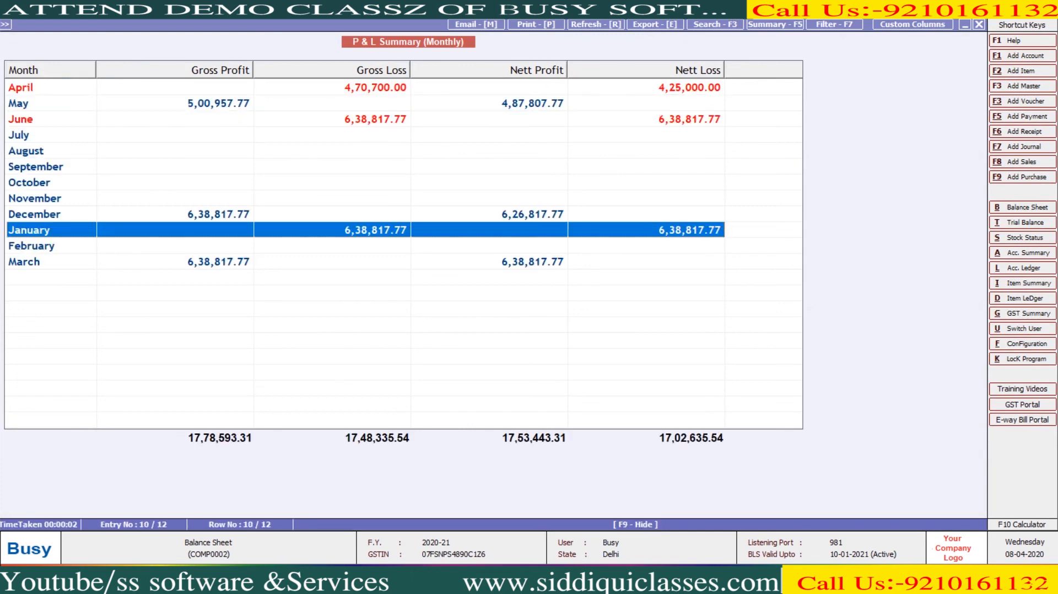
key(Escape)
key(Escape)
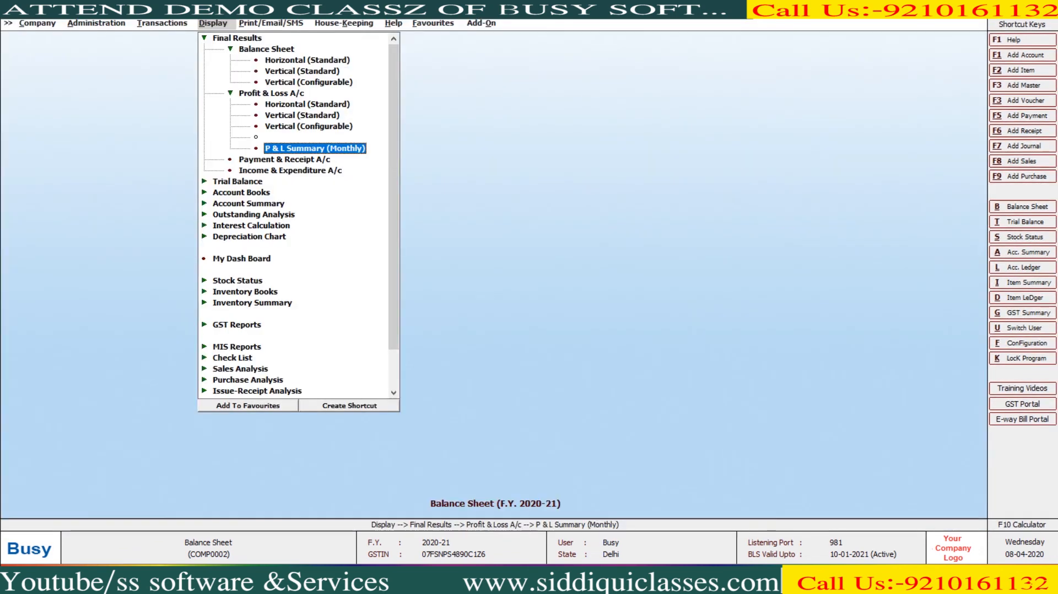
- Run Payment & Receipt A/c for 1-4-2020 to 31-3-2021 and review receipt and payment amounts
key(Down)
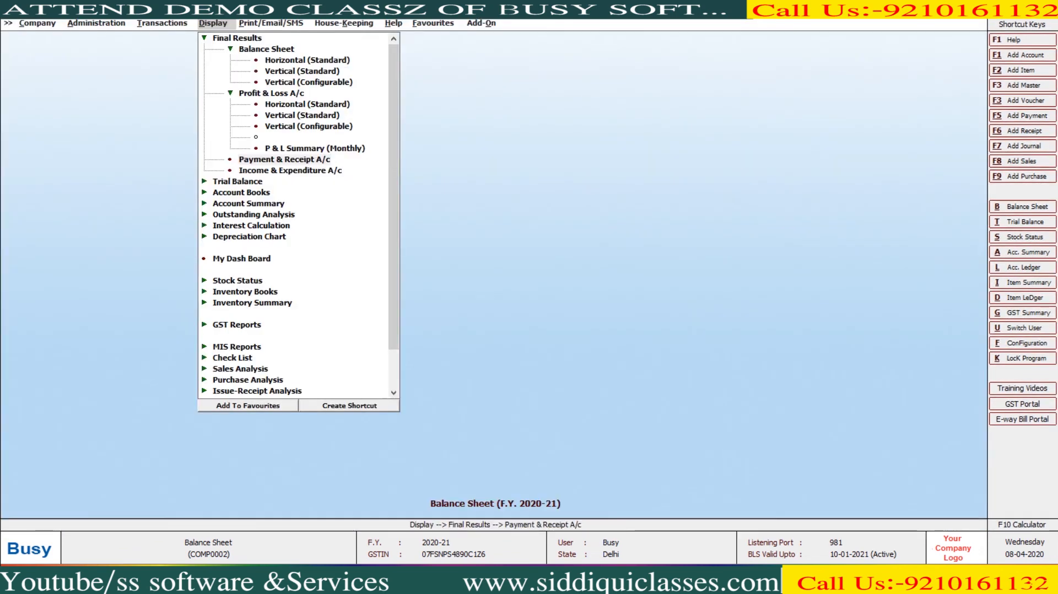
key(Return)
key(Return)
key(Return)
key(Return)
key(Return)
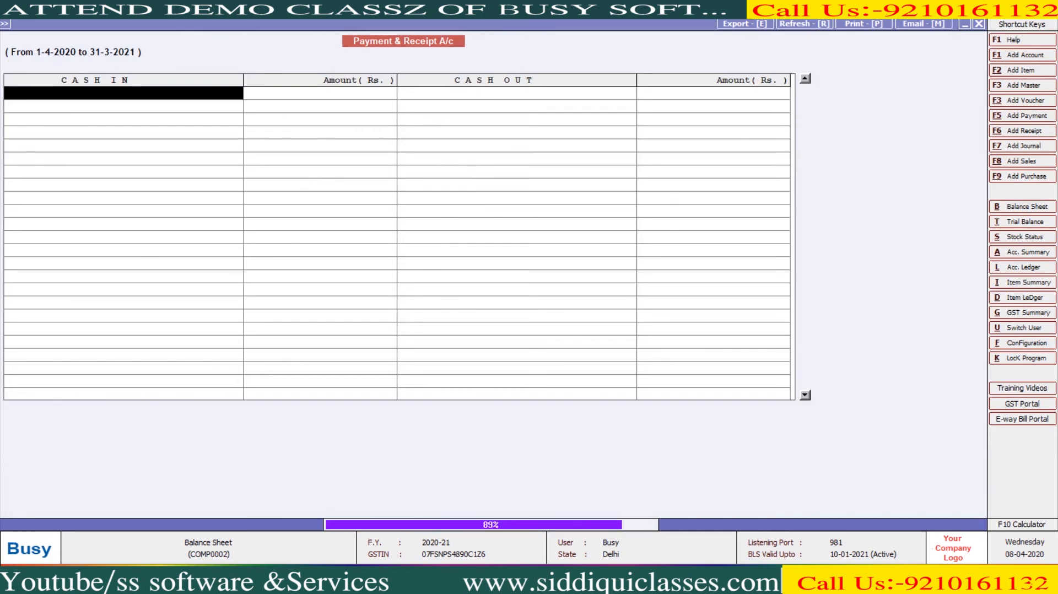
key(Right)
key(Down)
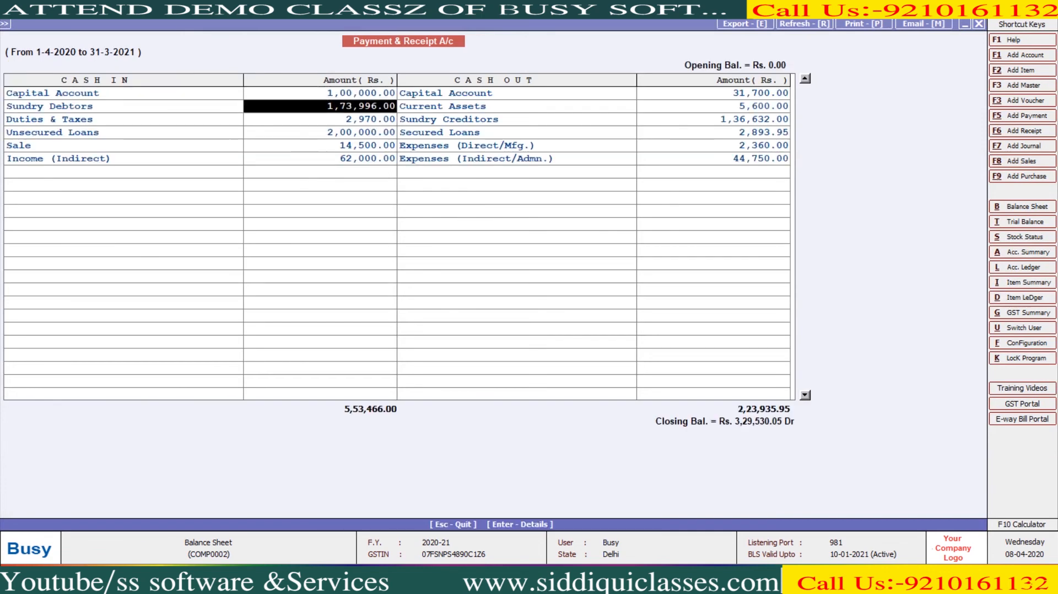
key(Down)
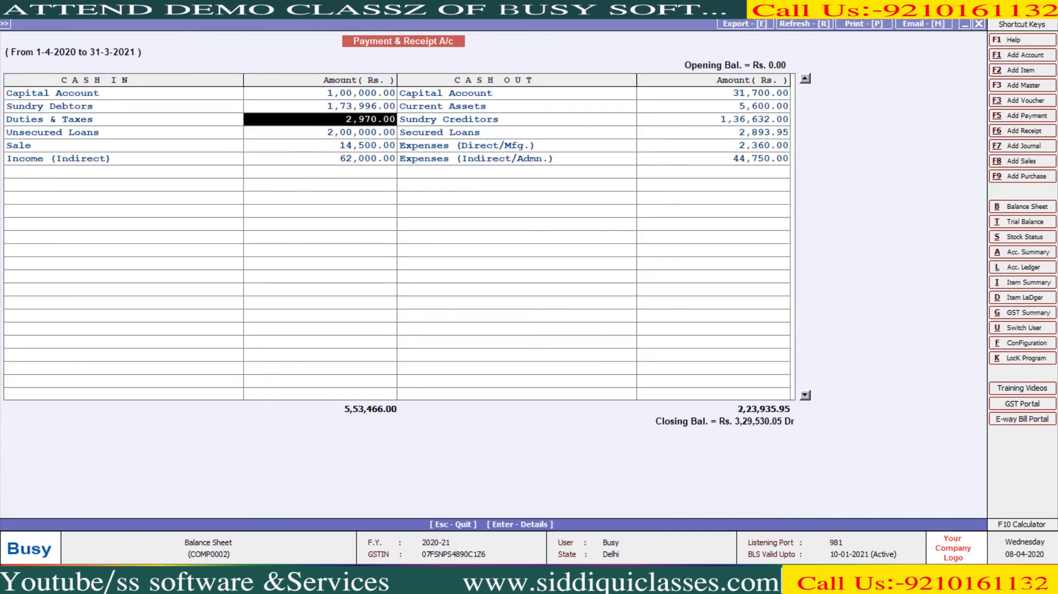
key(Down)
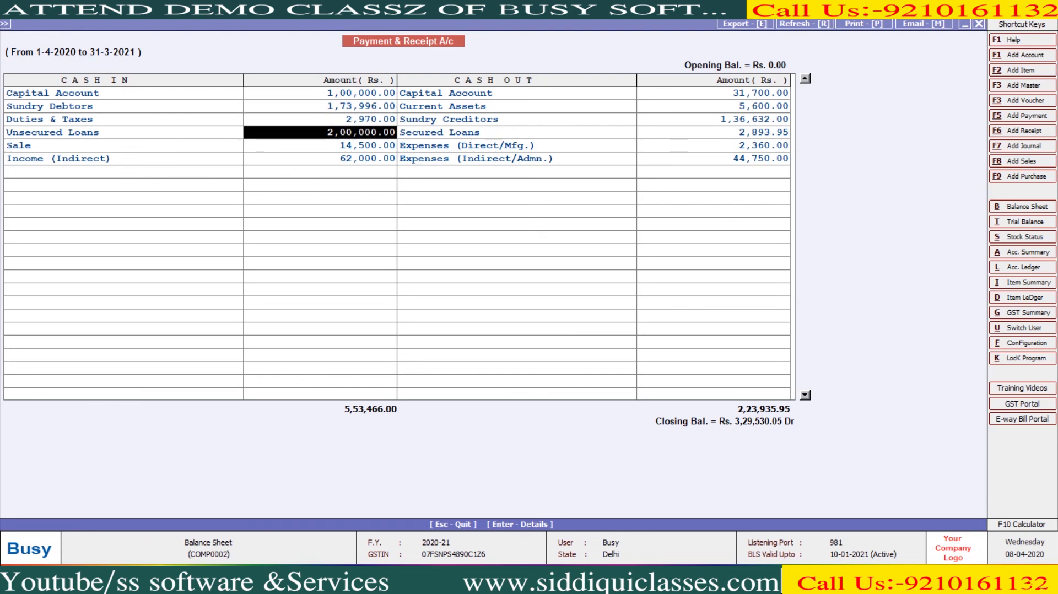
key(Down)
key(Down)
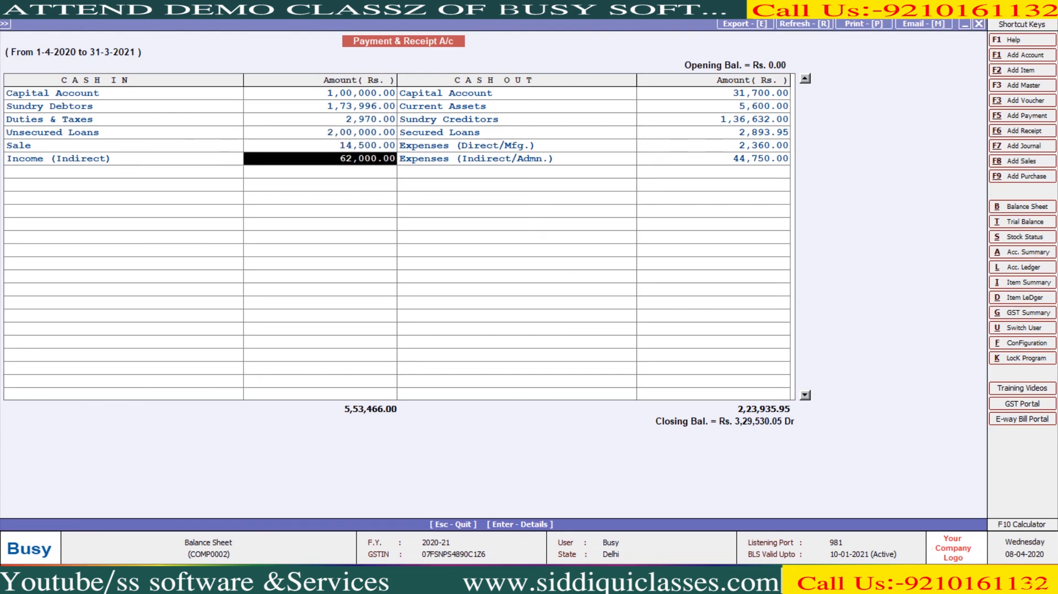
key(Right)
key(Up)
key(Up)
key(Up)
key(Up)
key(Up)
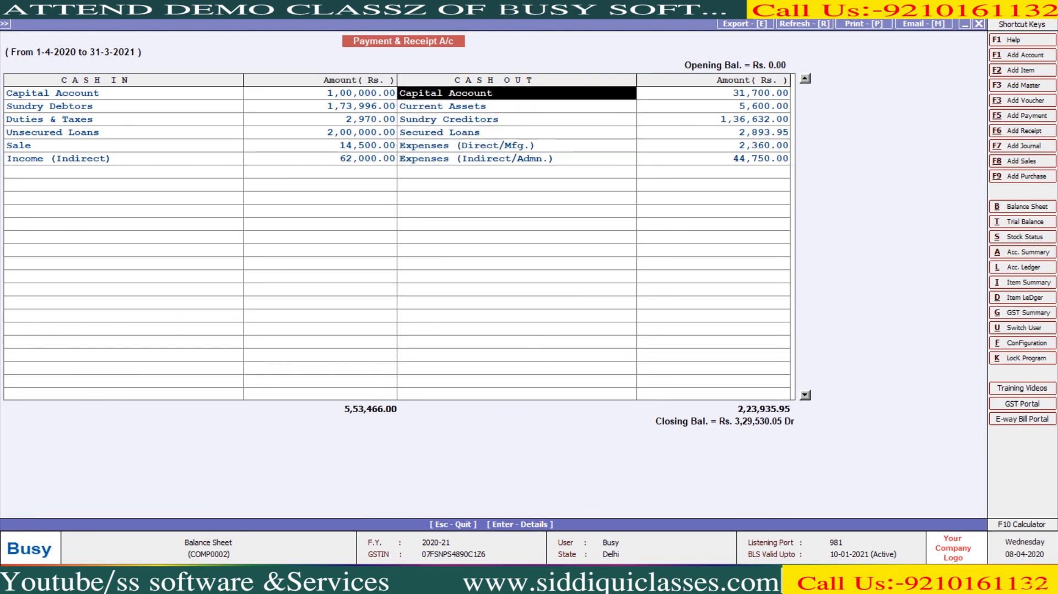
- Close the report and bring up the Income & Expenditure A/c options
key(Escape)
key(Escape)
key(Escape)
key(Down)
key(Return)
key(Return)
key(Return)
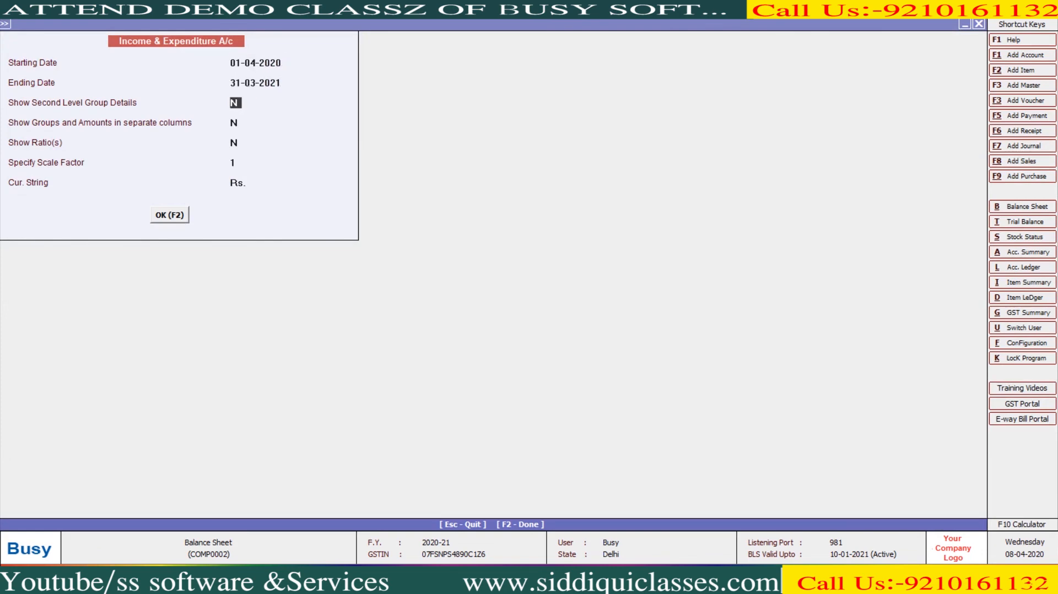
- Generate the Income & Expenditure A/c with second-level group details, showing 50,807.77 excess income
text(Y)
key(Return)
key(F2)
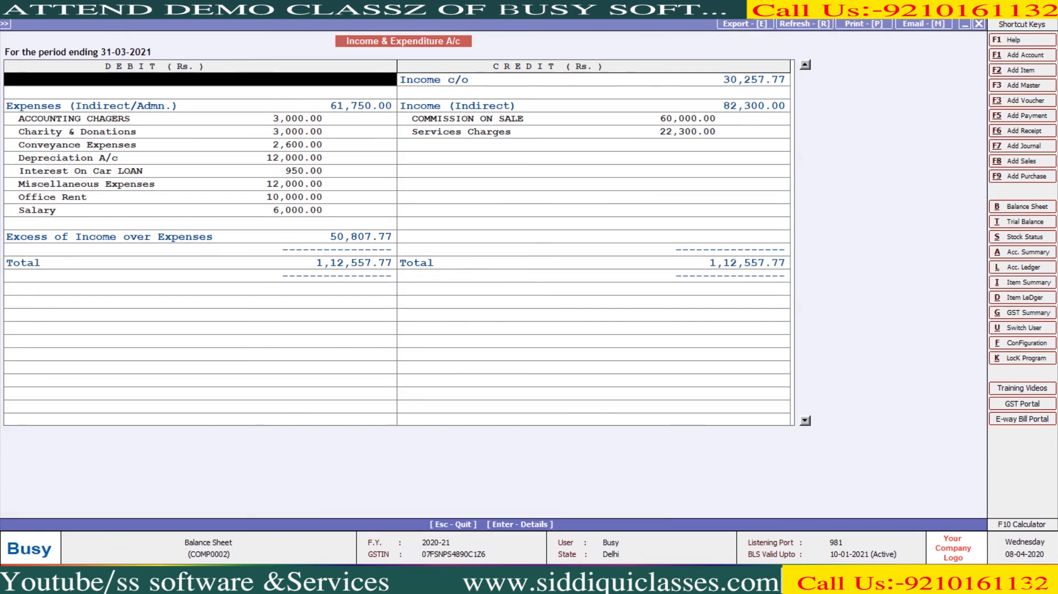
key(Escape)
key(Escape)
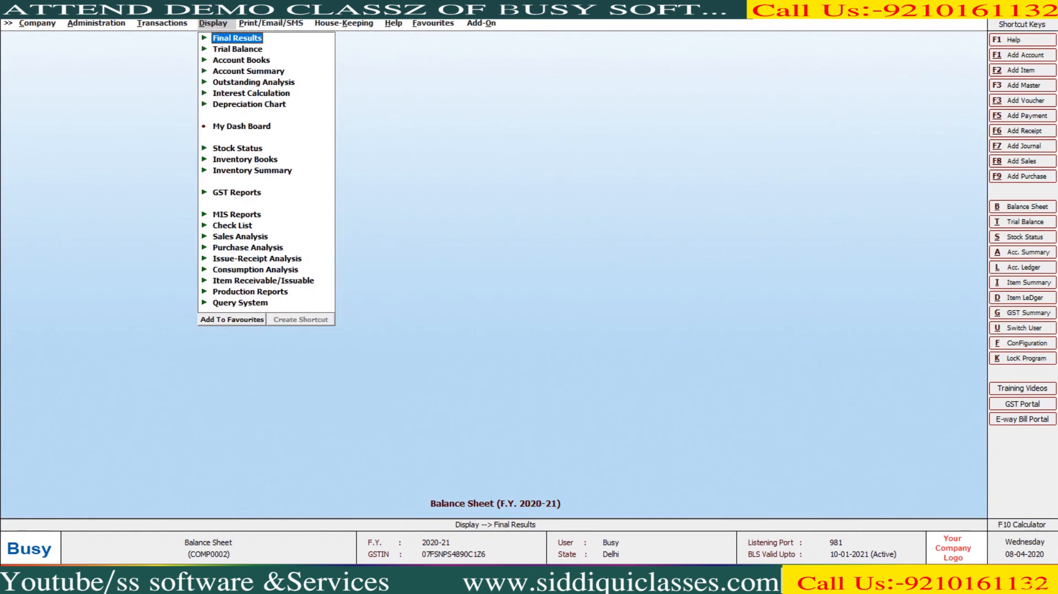
- Browse the printable Final Results reports under Print/Email/SMS, then exit to the desktop
key(Right)
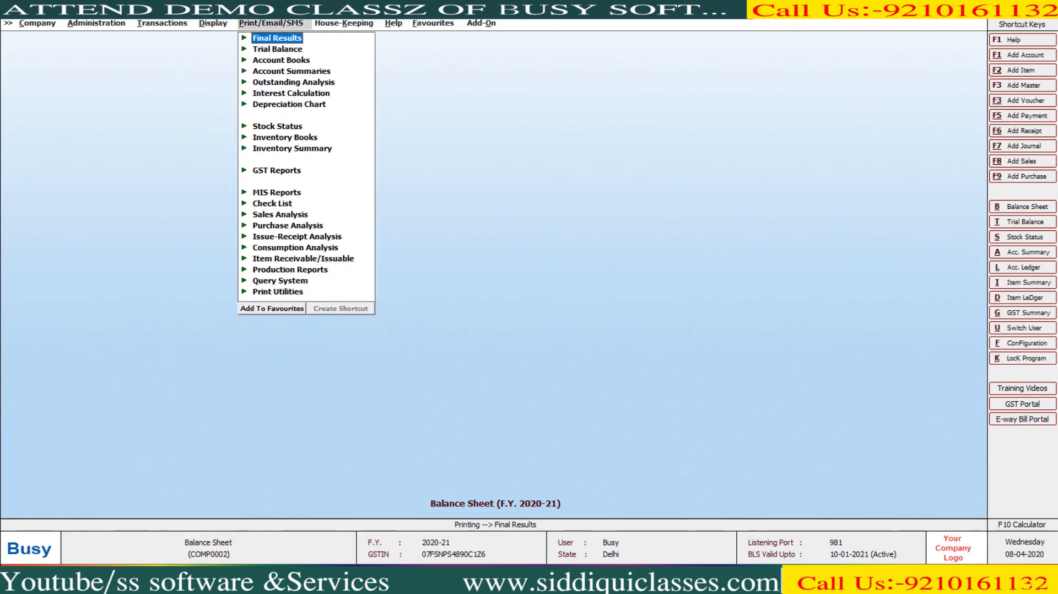
key(Return)
key(Return)
key(Left)
key(Down)
key(Return)
key(Left)
key(Down)
key(Return)
key(Escape)
key(Escape)
key(Left)
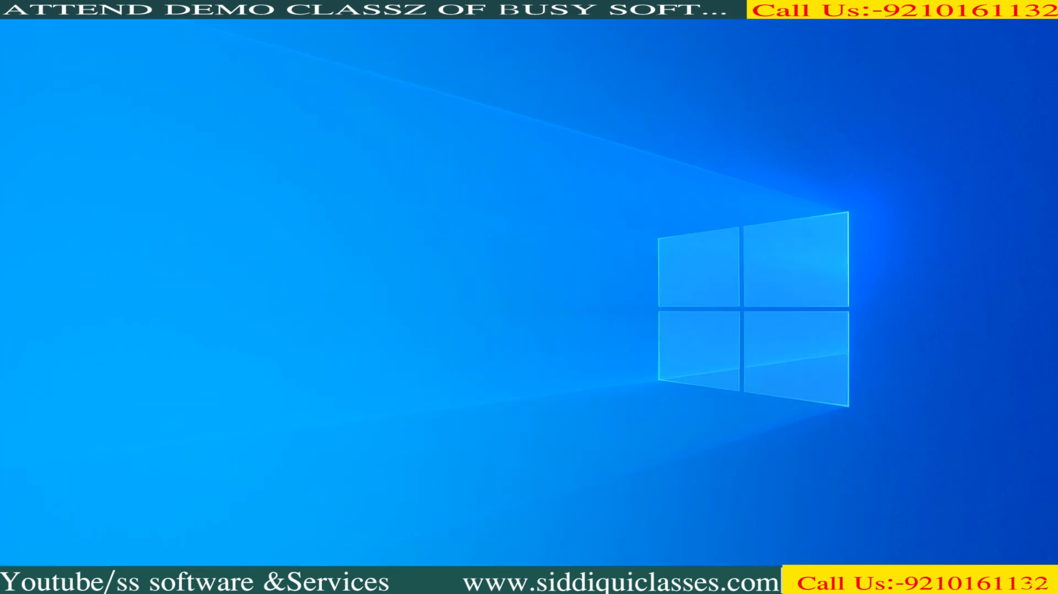